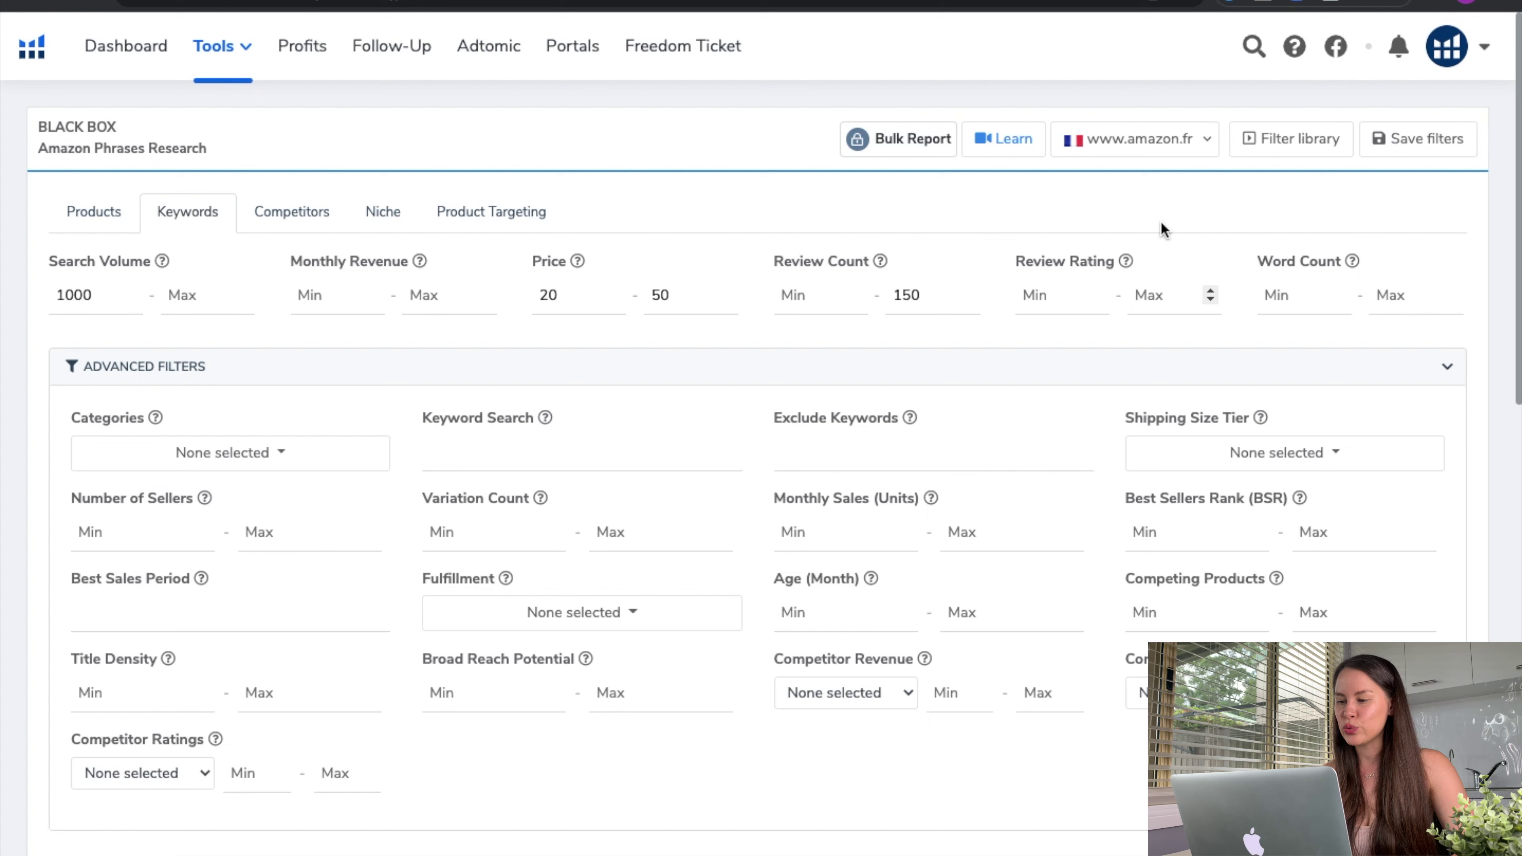
type("3.8")
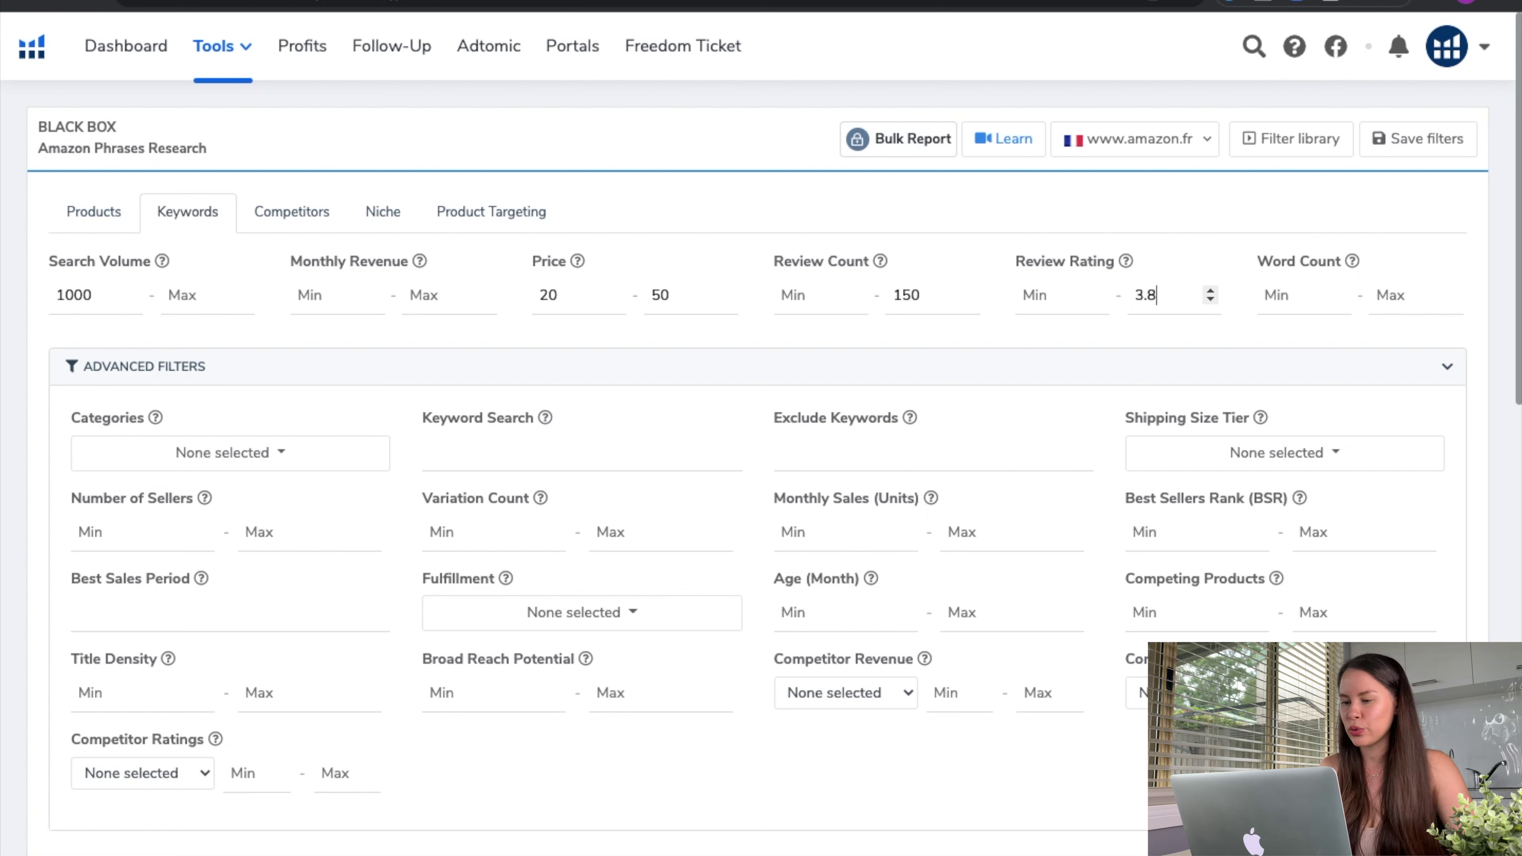
key("BackSpace")
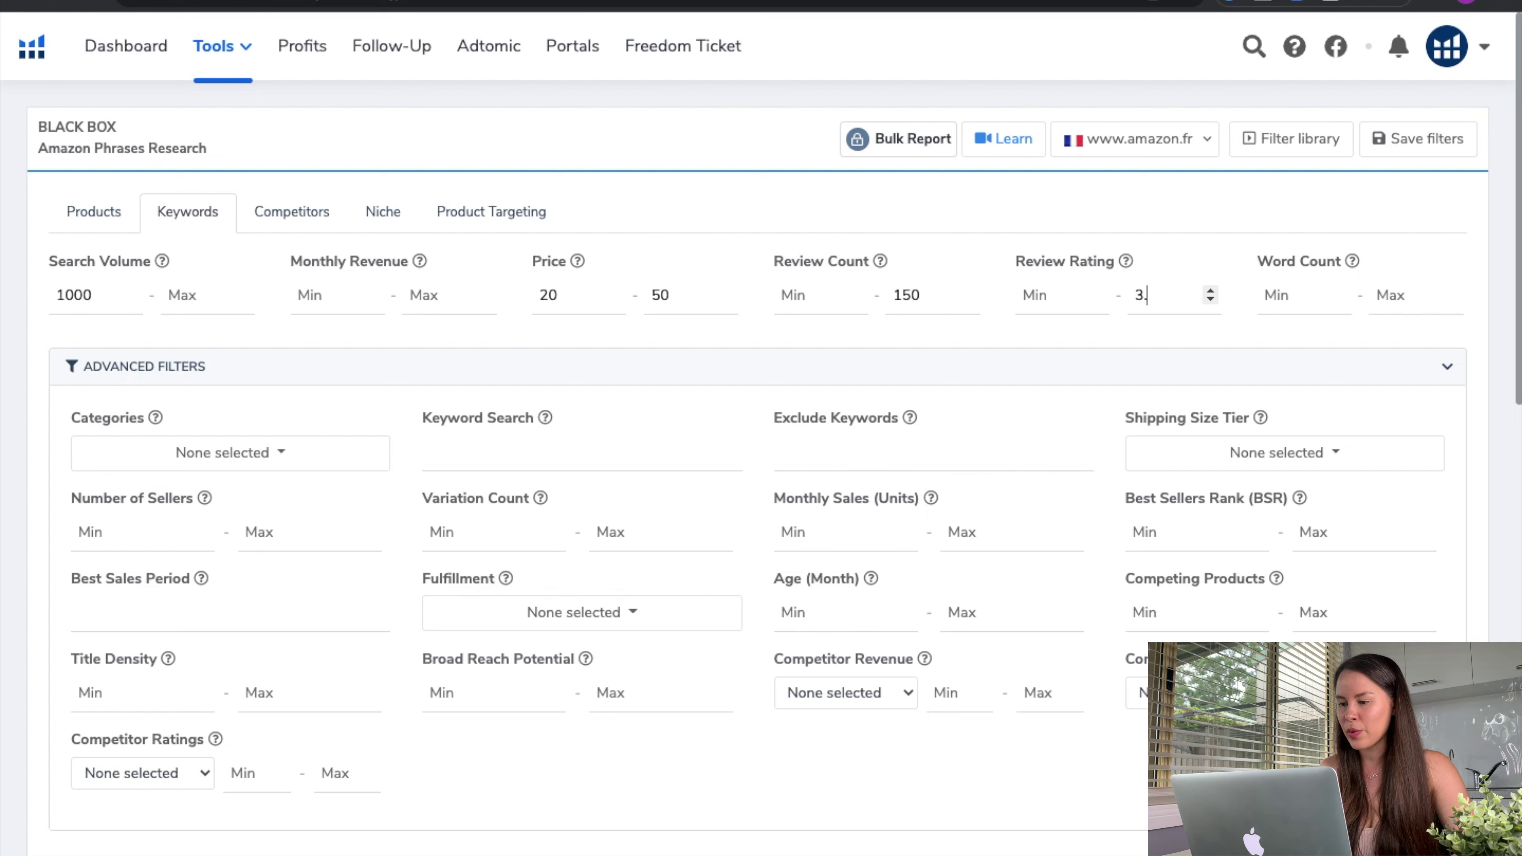
key("BackSpace")
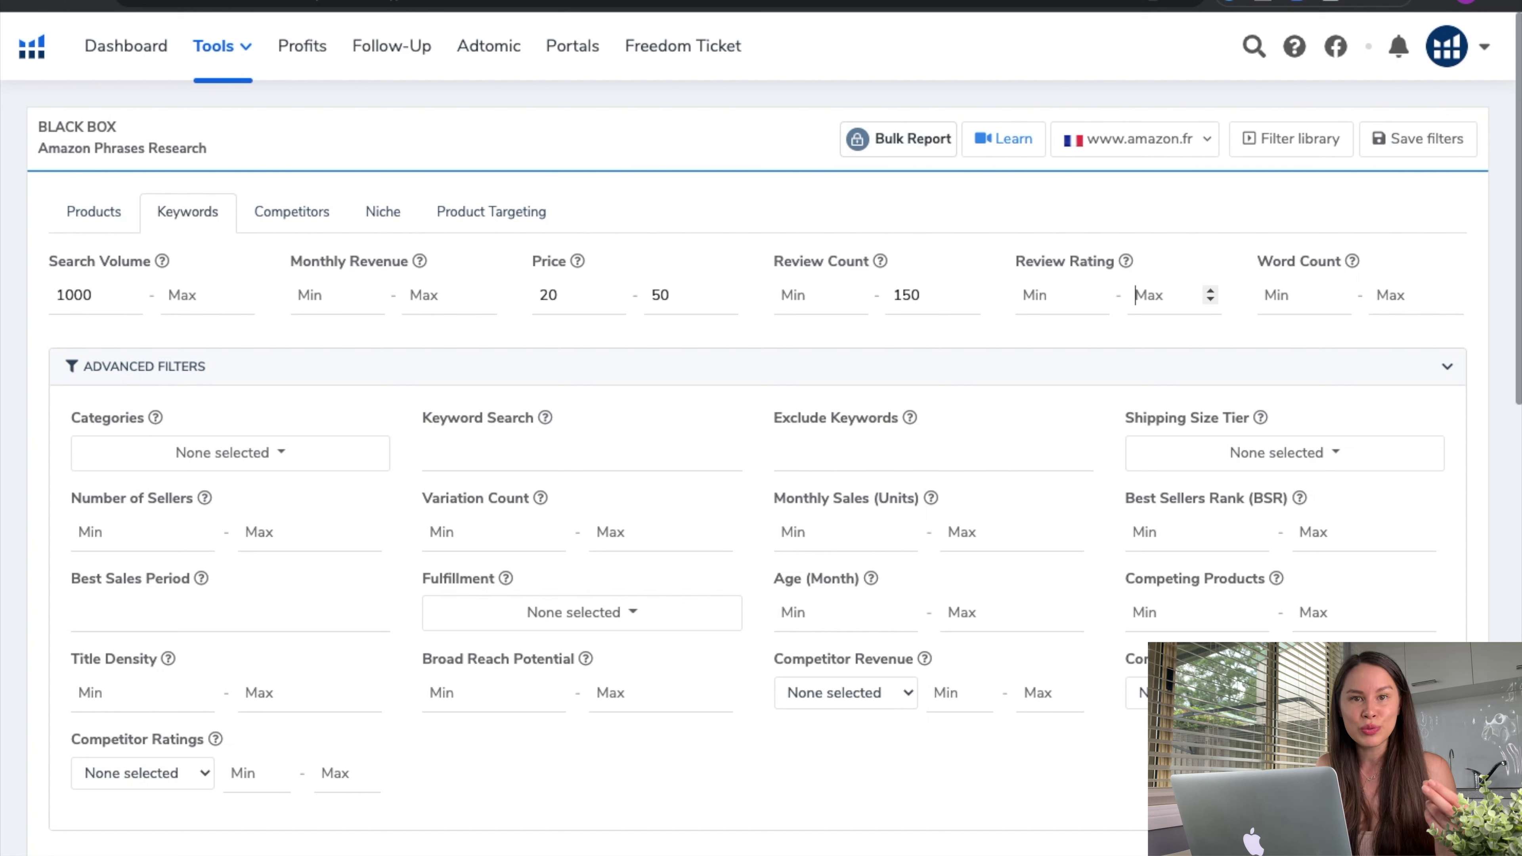
Set the minimum word count to 2.
left_click(1308, 295)
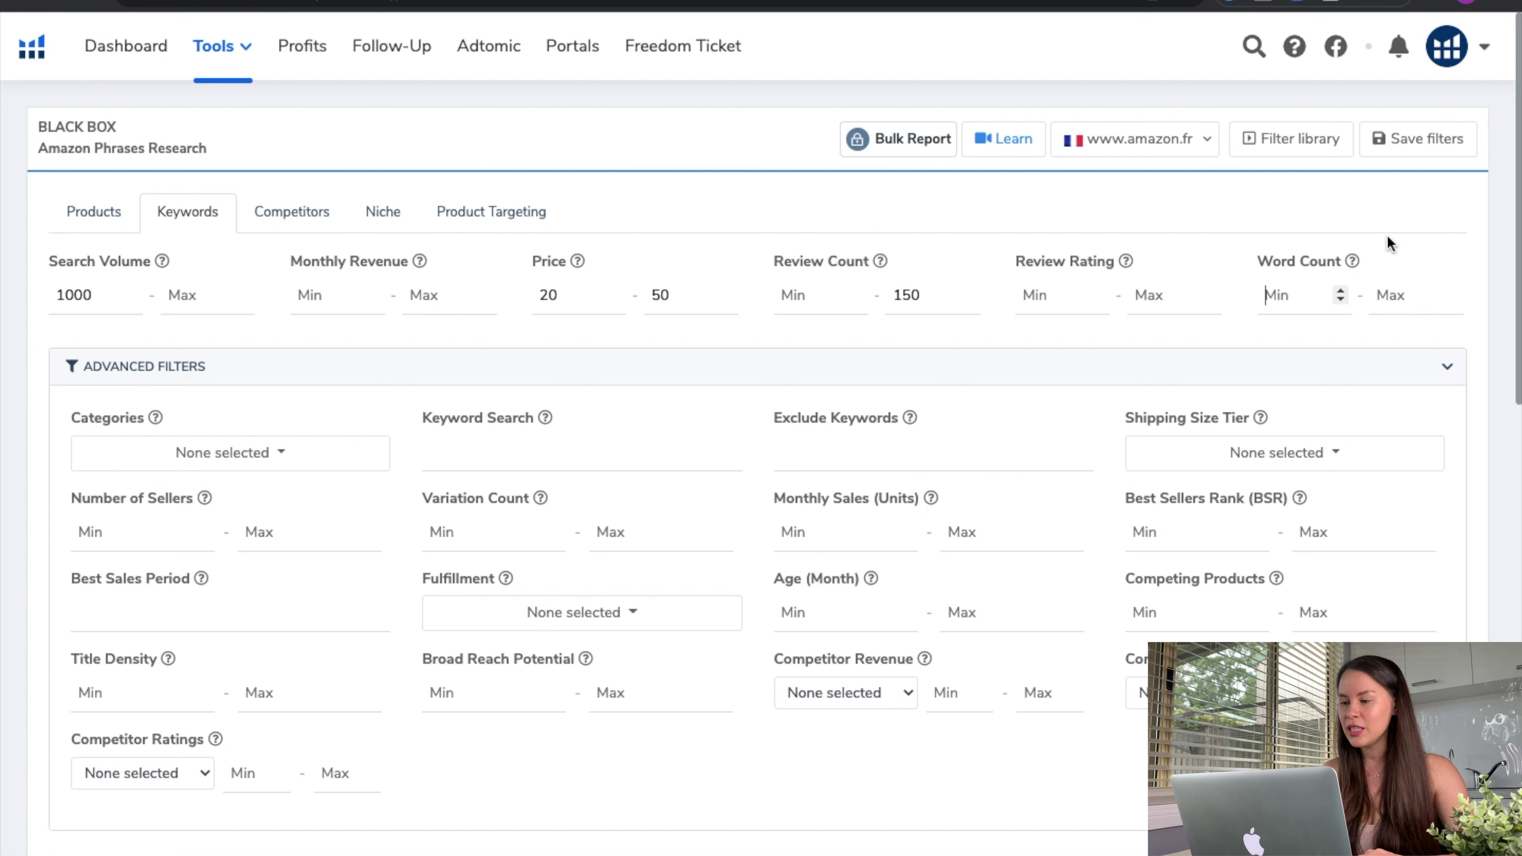
type("2")
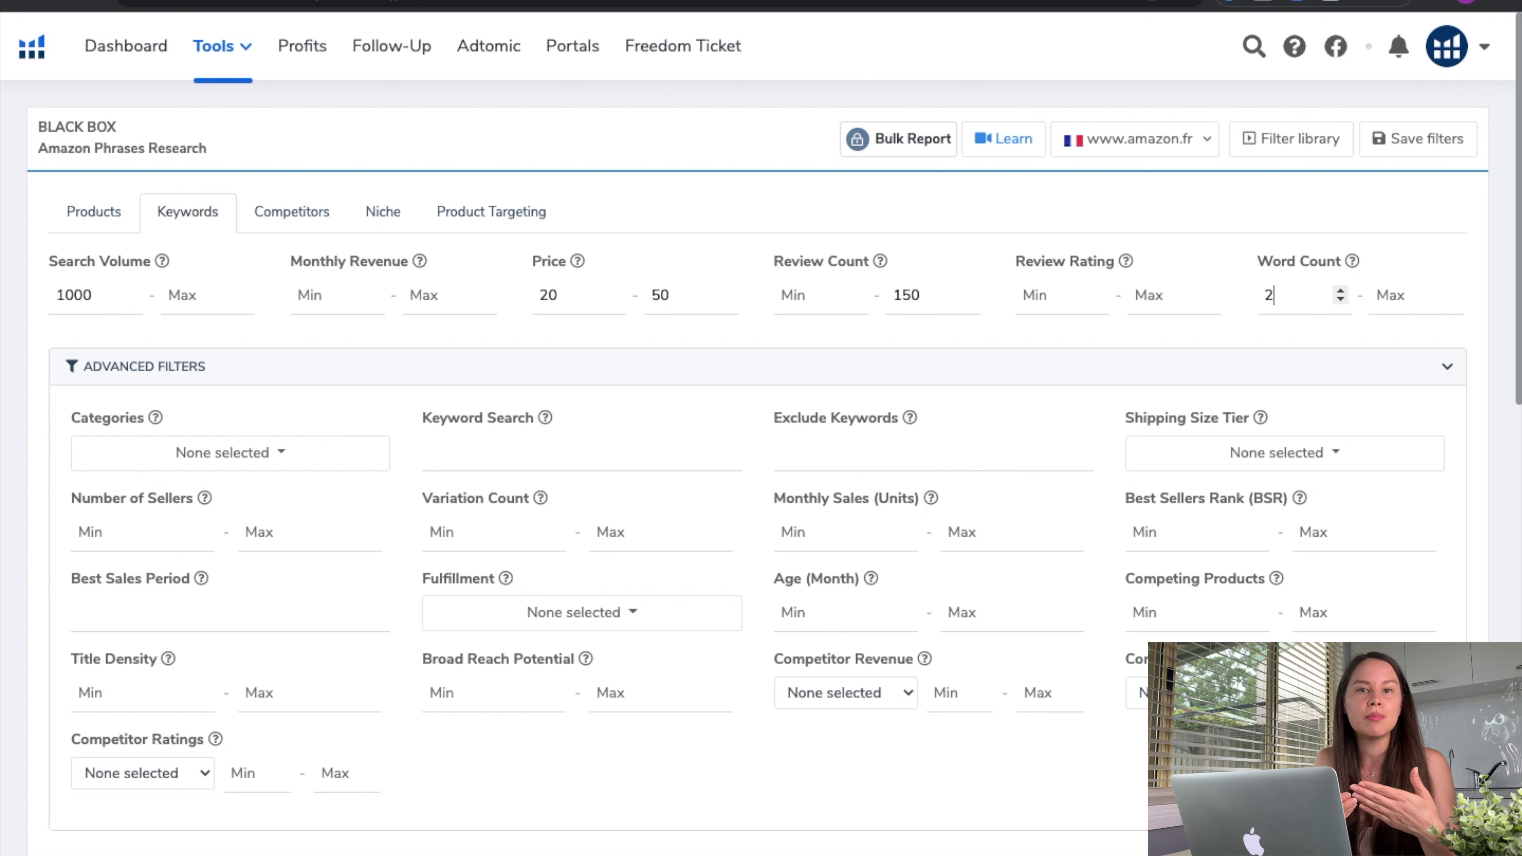
Restrict the categories to Animalerie, Bricolage, Bébé et Puériculture, and Cuisine et Maison.
scroll(384, 384, "down", 2)
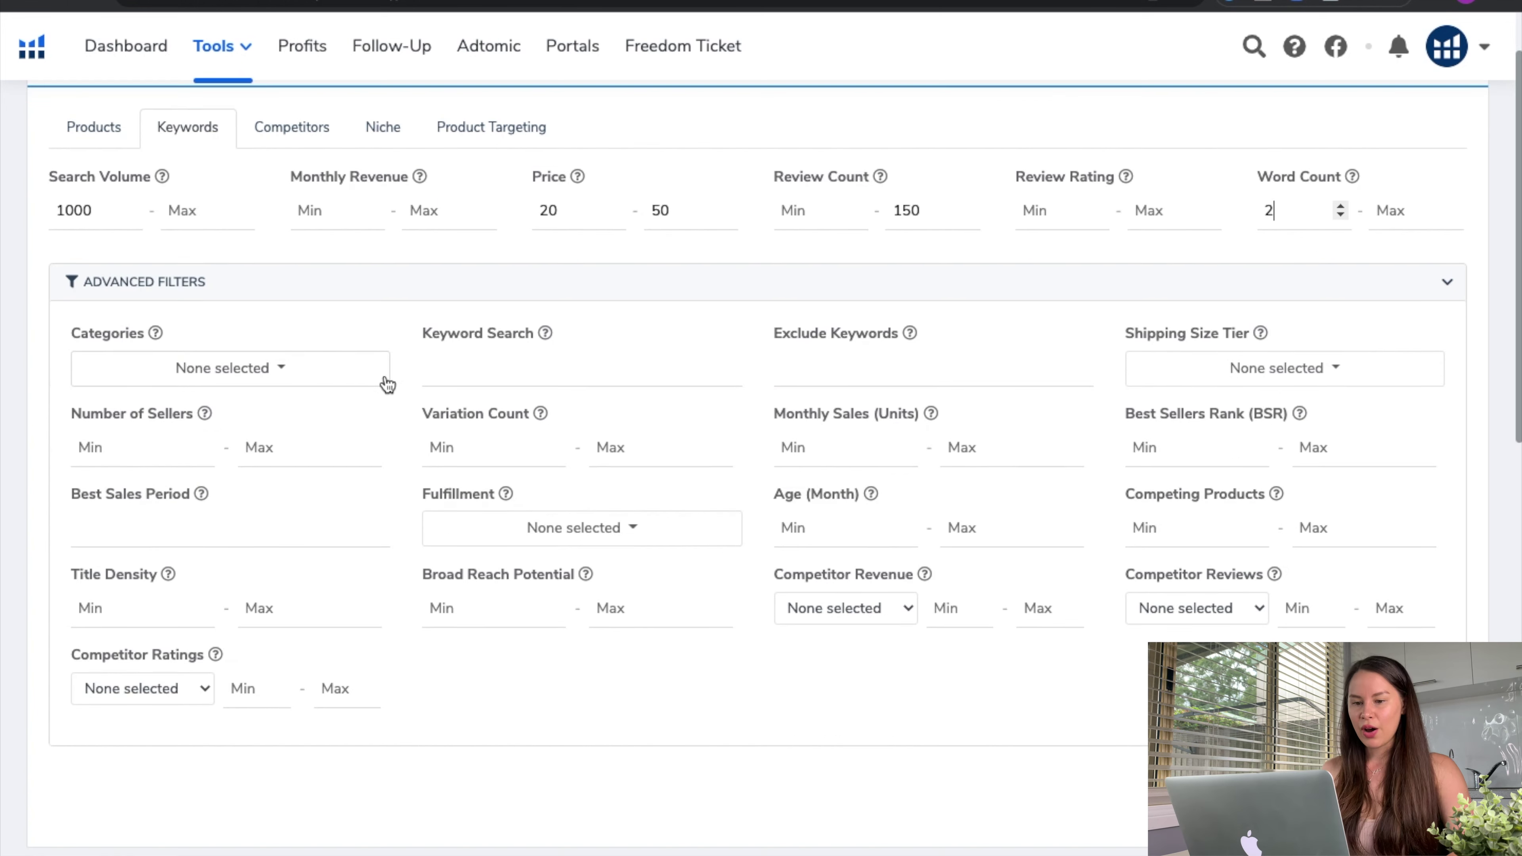
left_click(282, 379)
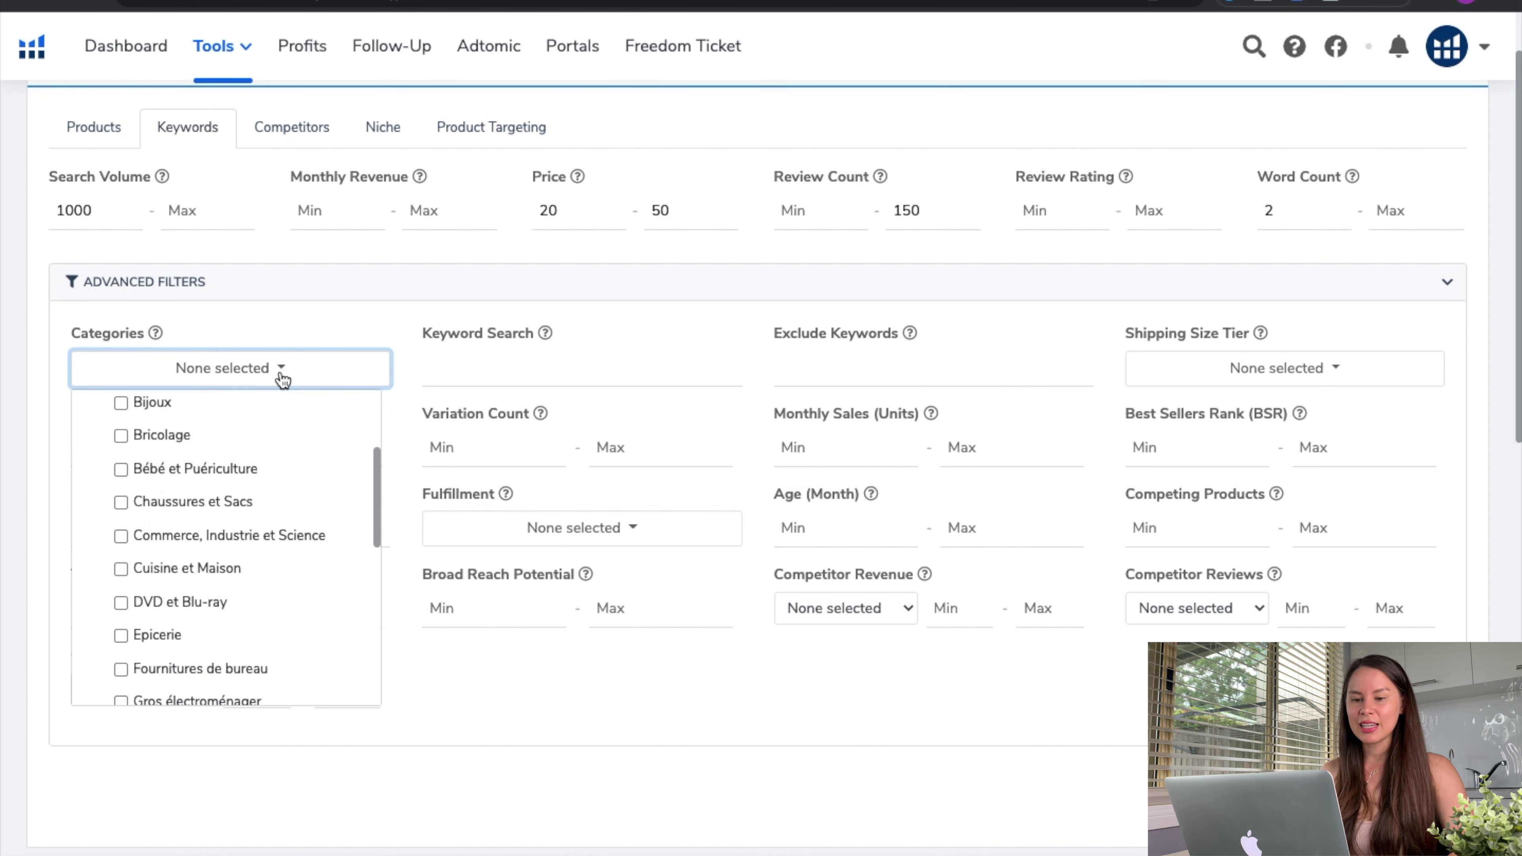
scroll(229, 431, "up", 1)
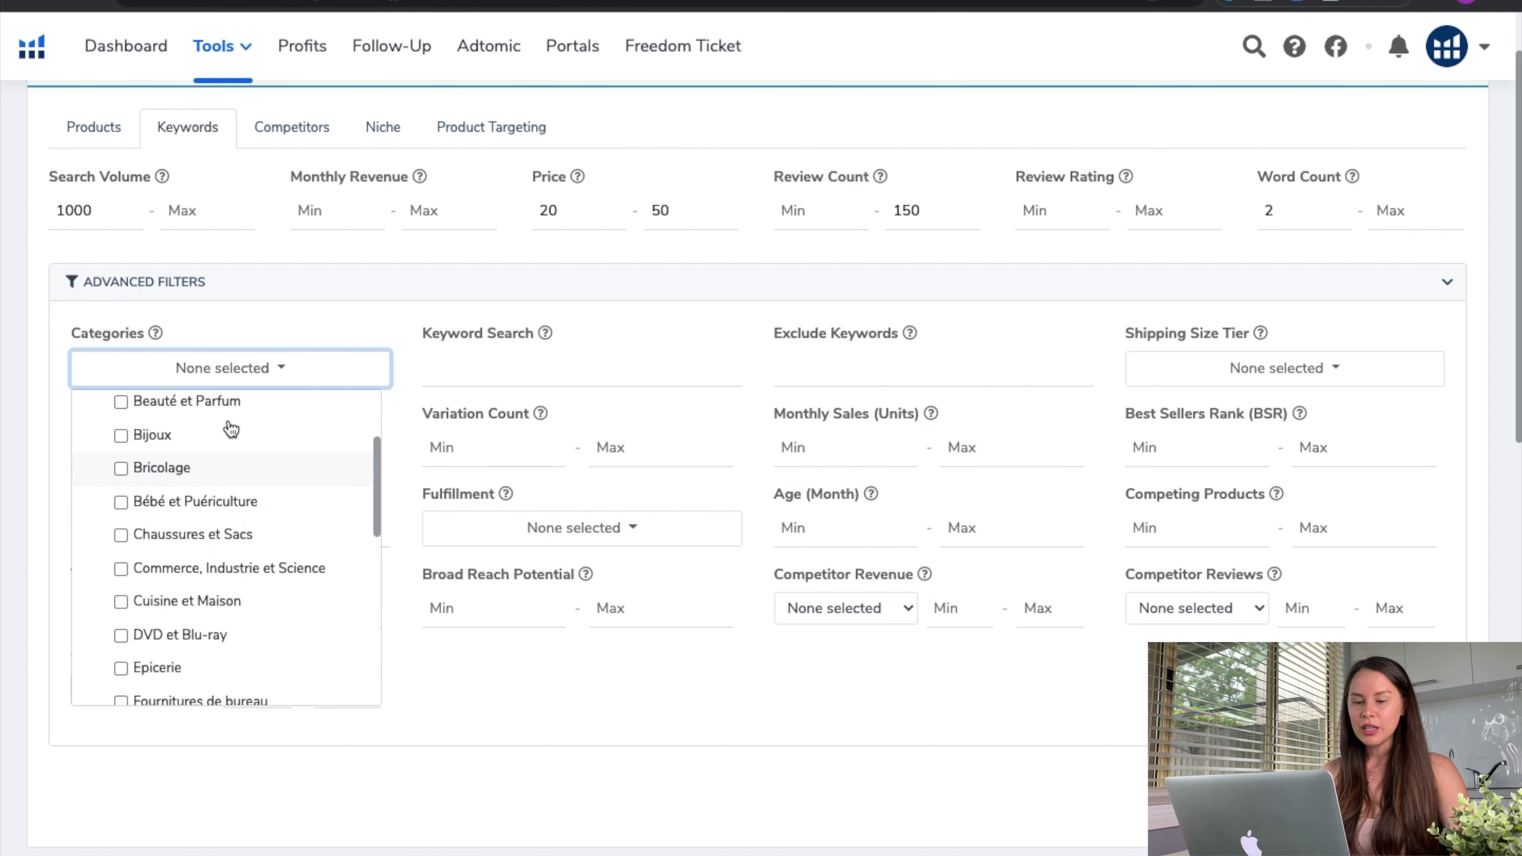
scroll(230, 429, "up", 5)
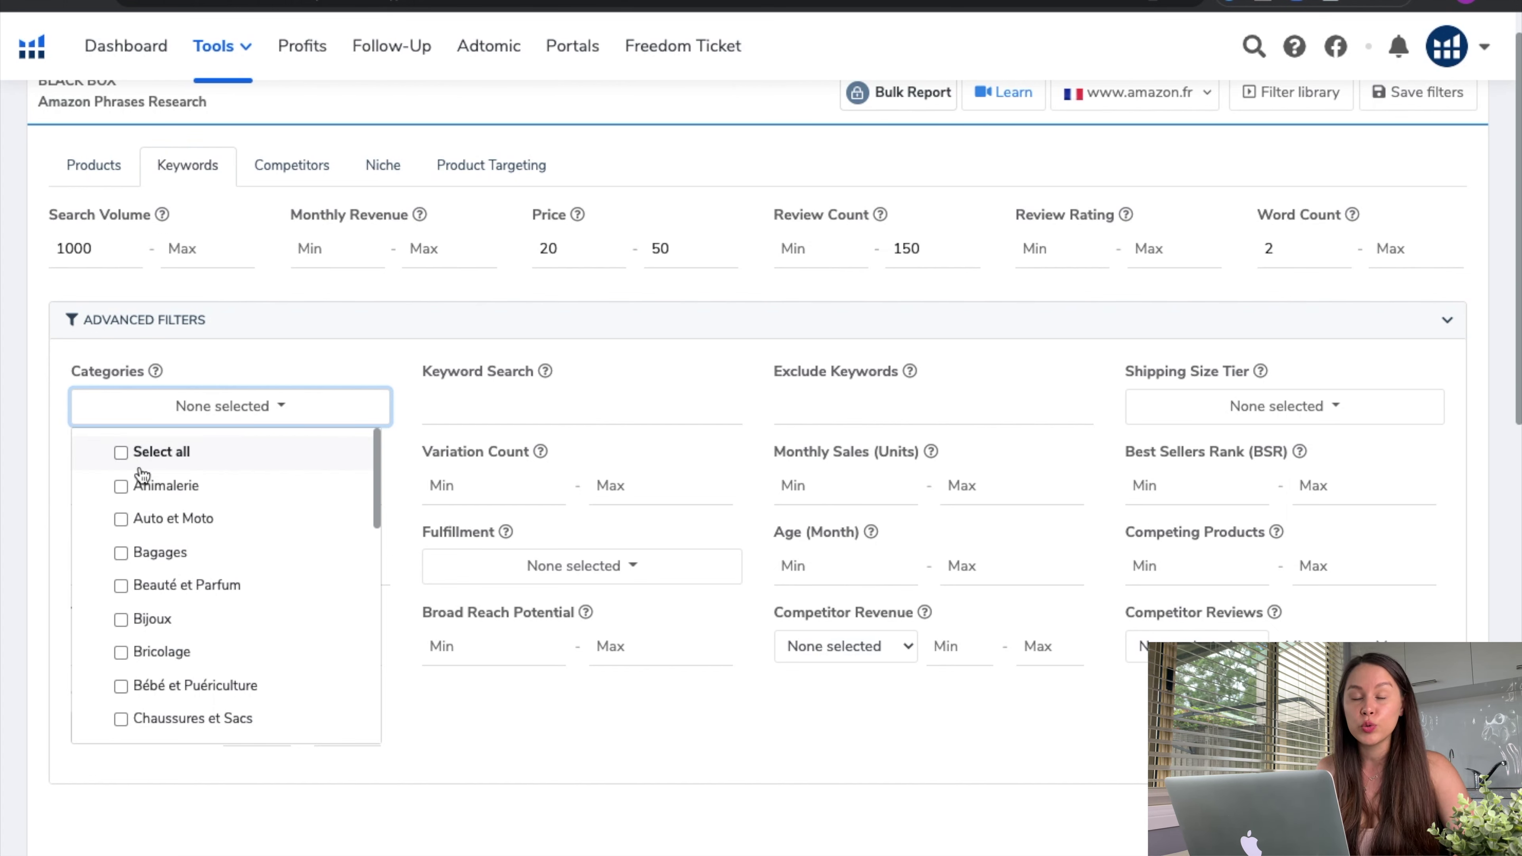
scroll(142, 475, "down", 1)
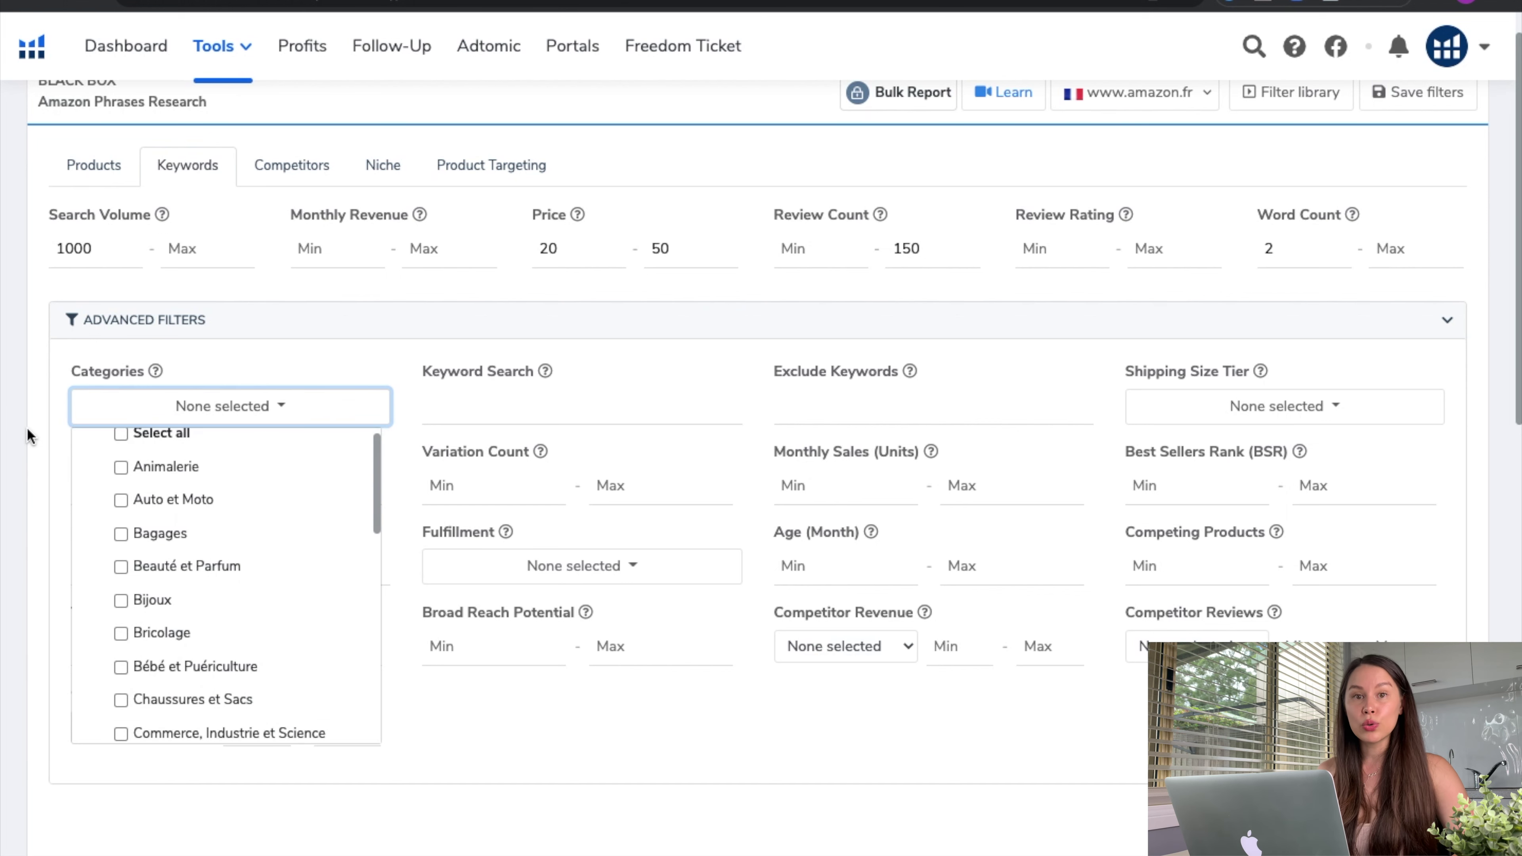
left_click(123, 469)
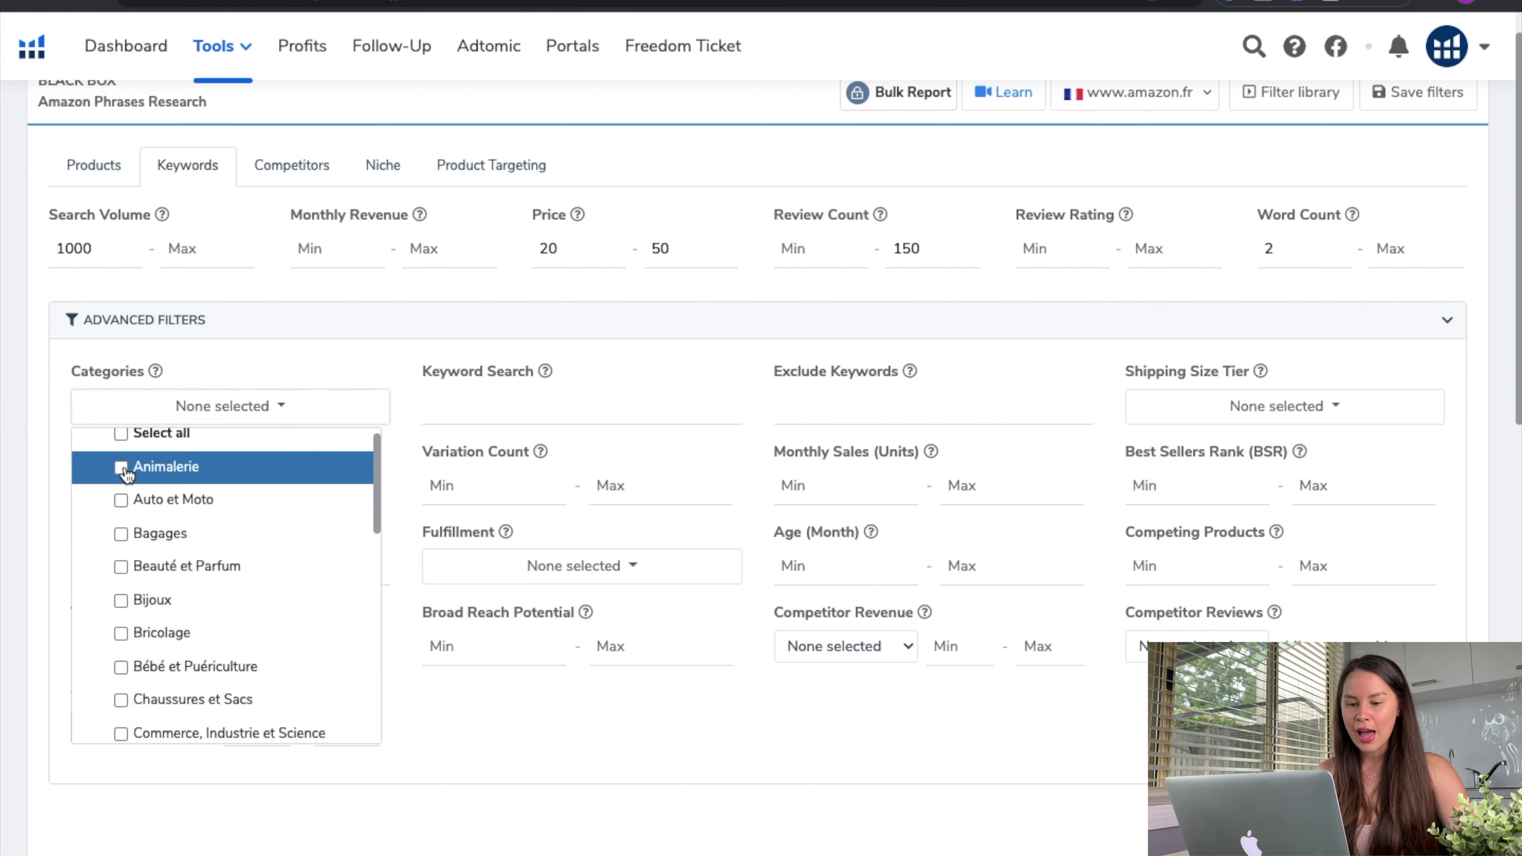
scroll(122, 555, "down", 2)
left_click(121, 569)
left_click(122, 598)
scroll(124, 602, "down", 3)
left_click(123, 602)
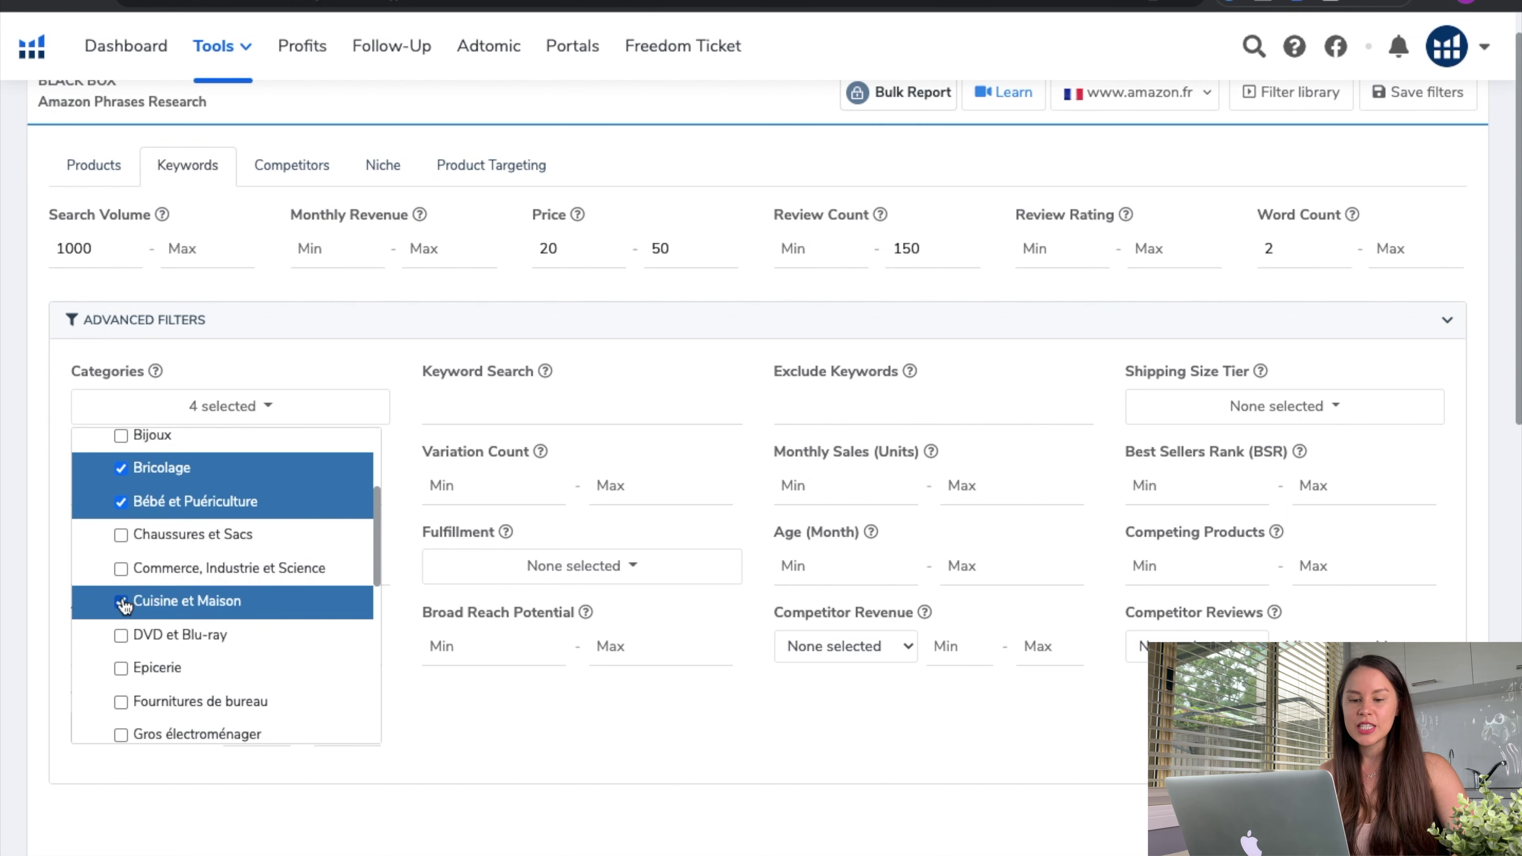
left_click(570, 718)
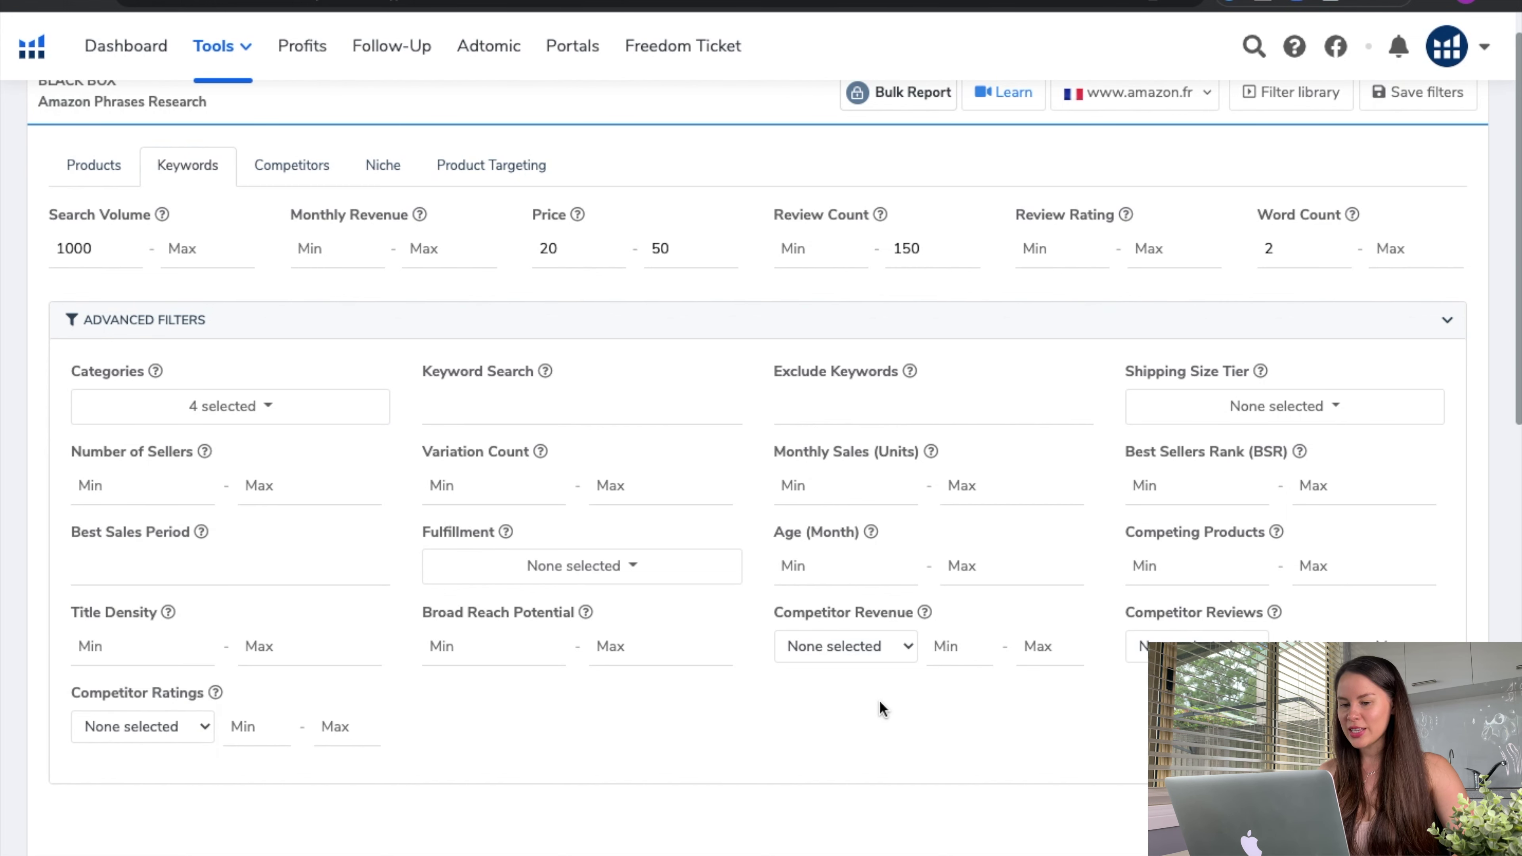
Set the minimum variation count to 1 and run the keyword search.
left_click(465, 487)
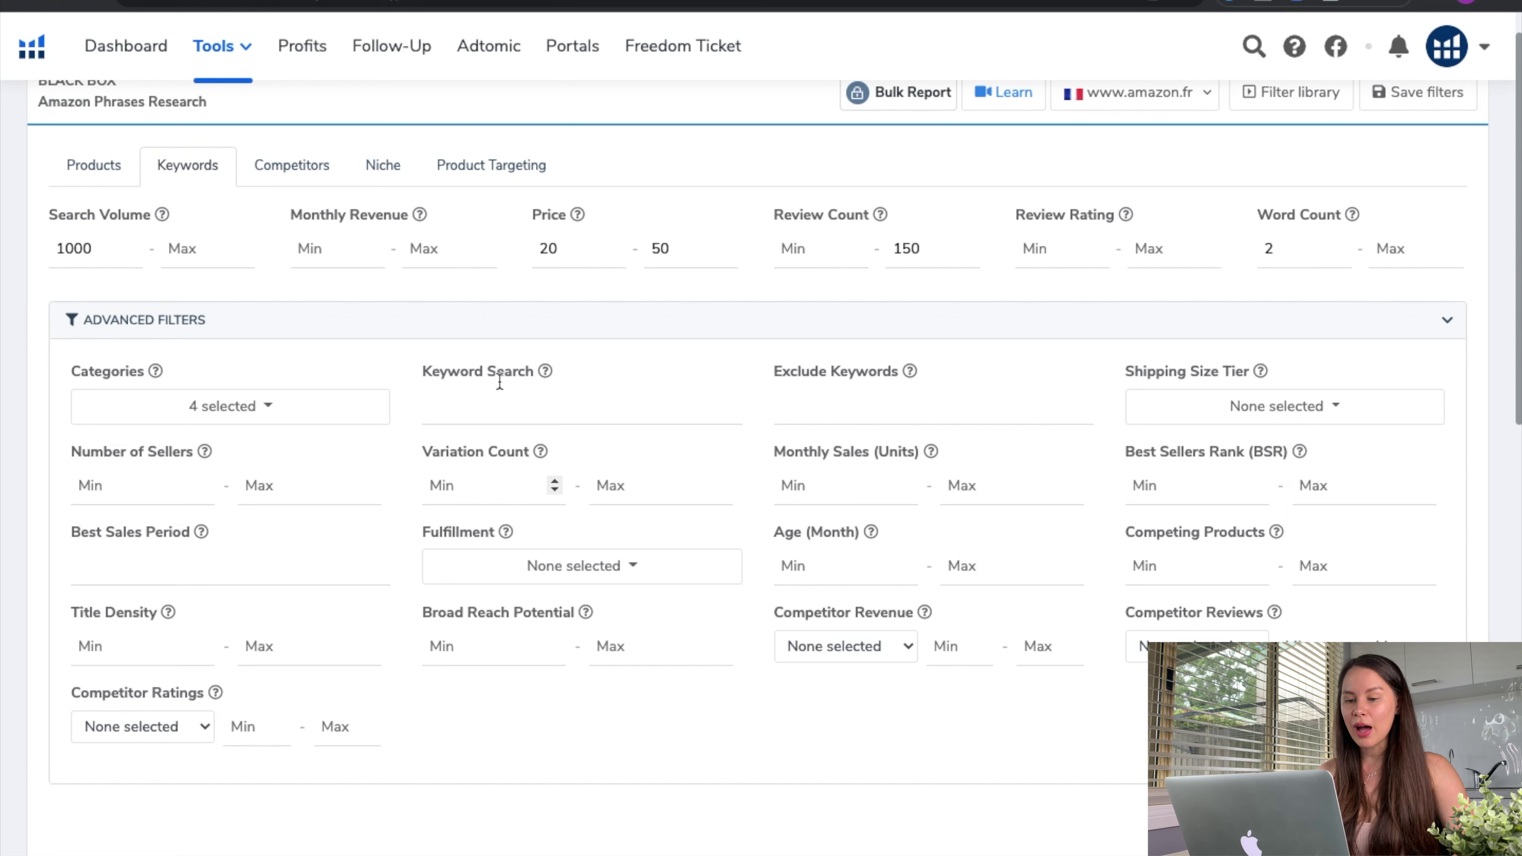
type("1")
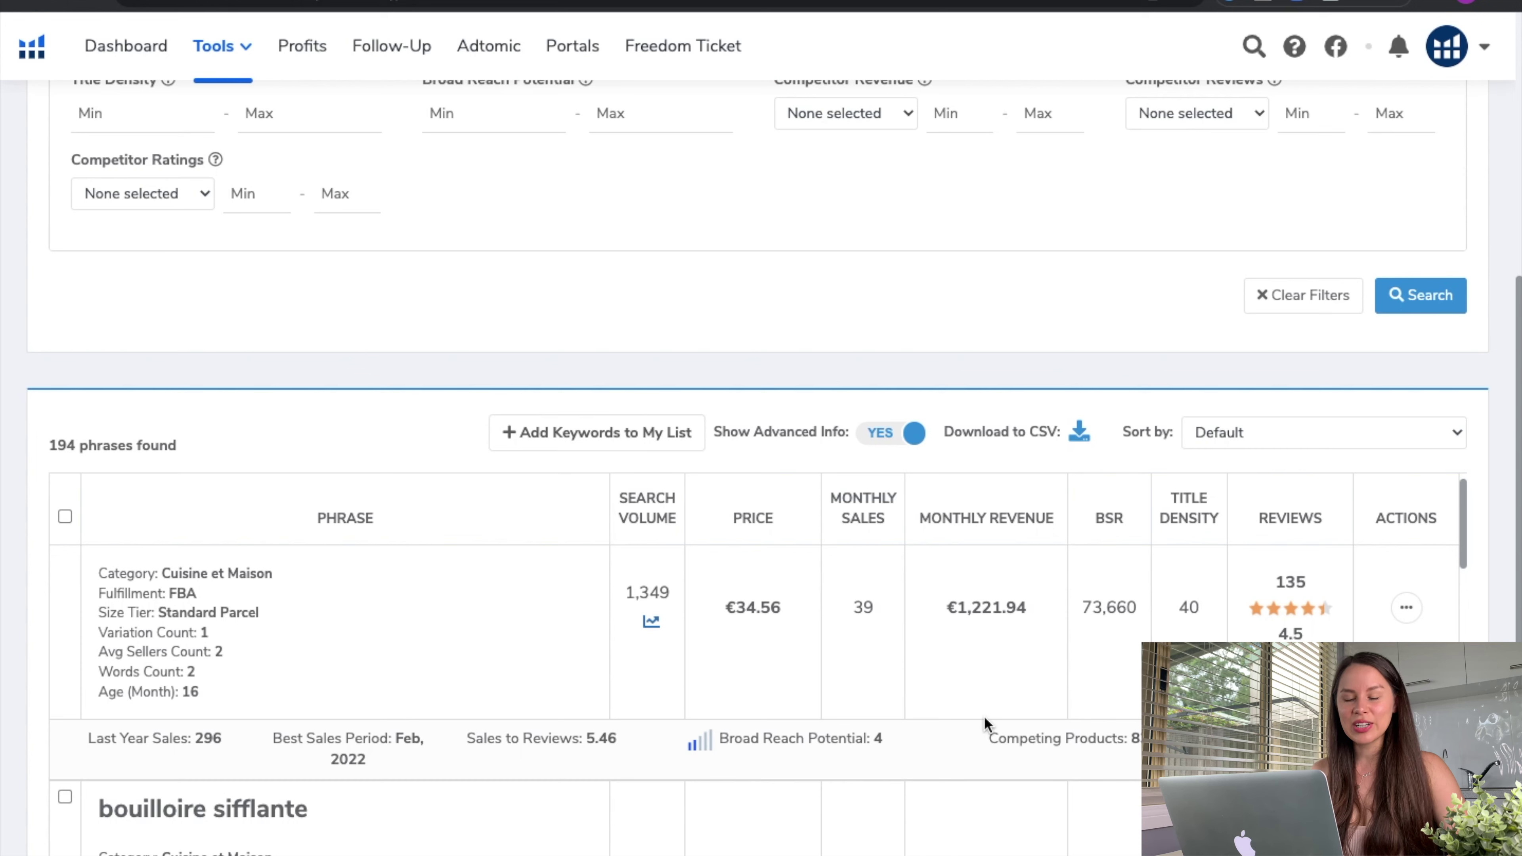
Review the applied filters and examine the found phrases' search volume, price, monthly sales, revenue and reviews.
scroll(984, 717, "down", 2)
scroll(983, 717, "up", 2)
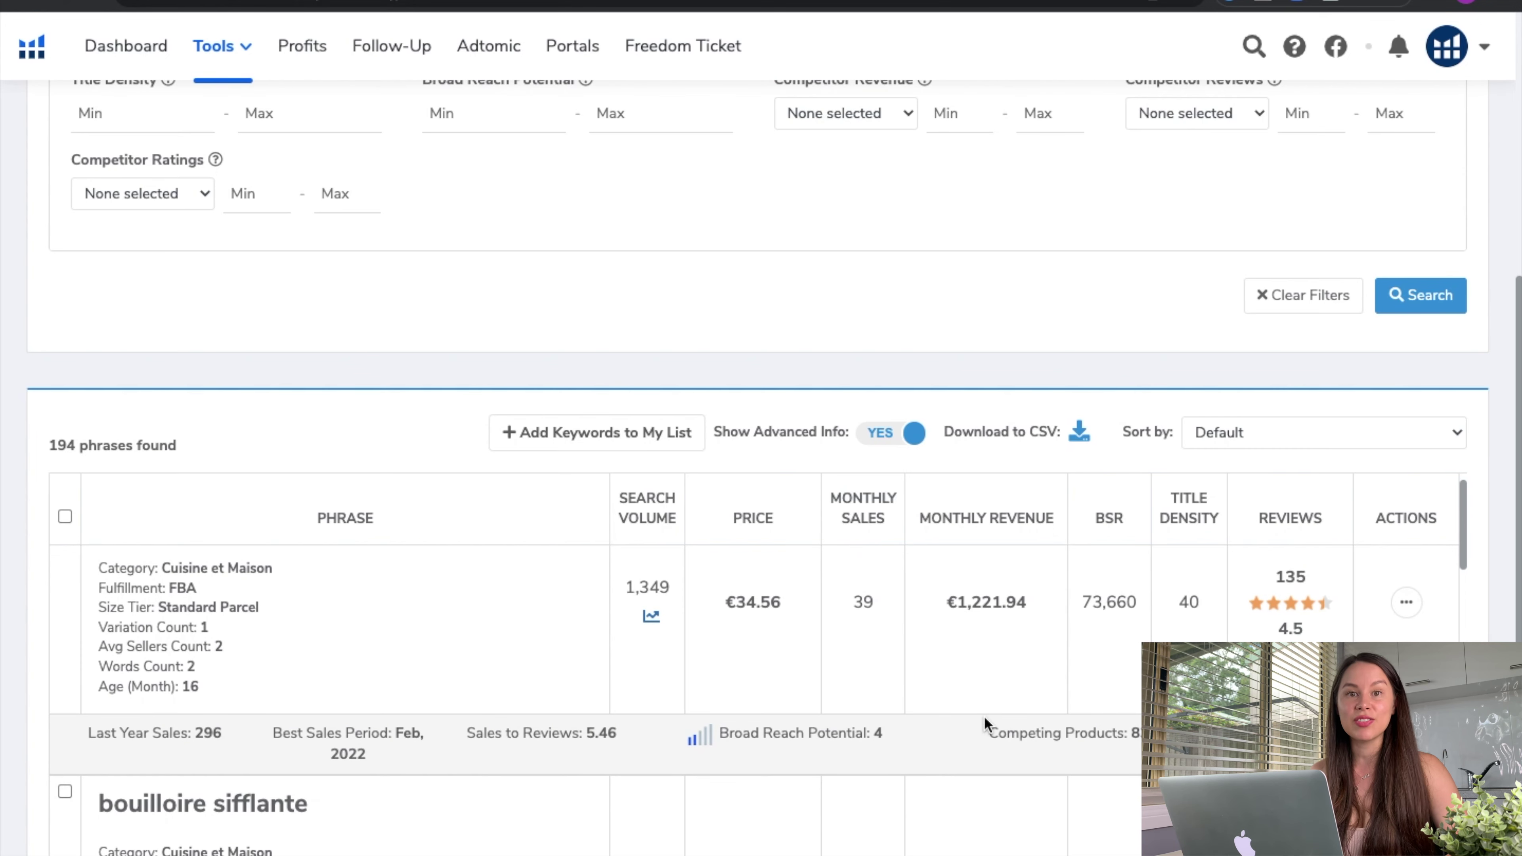
scroll(986, 253, "up", 2)
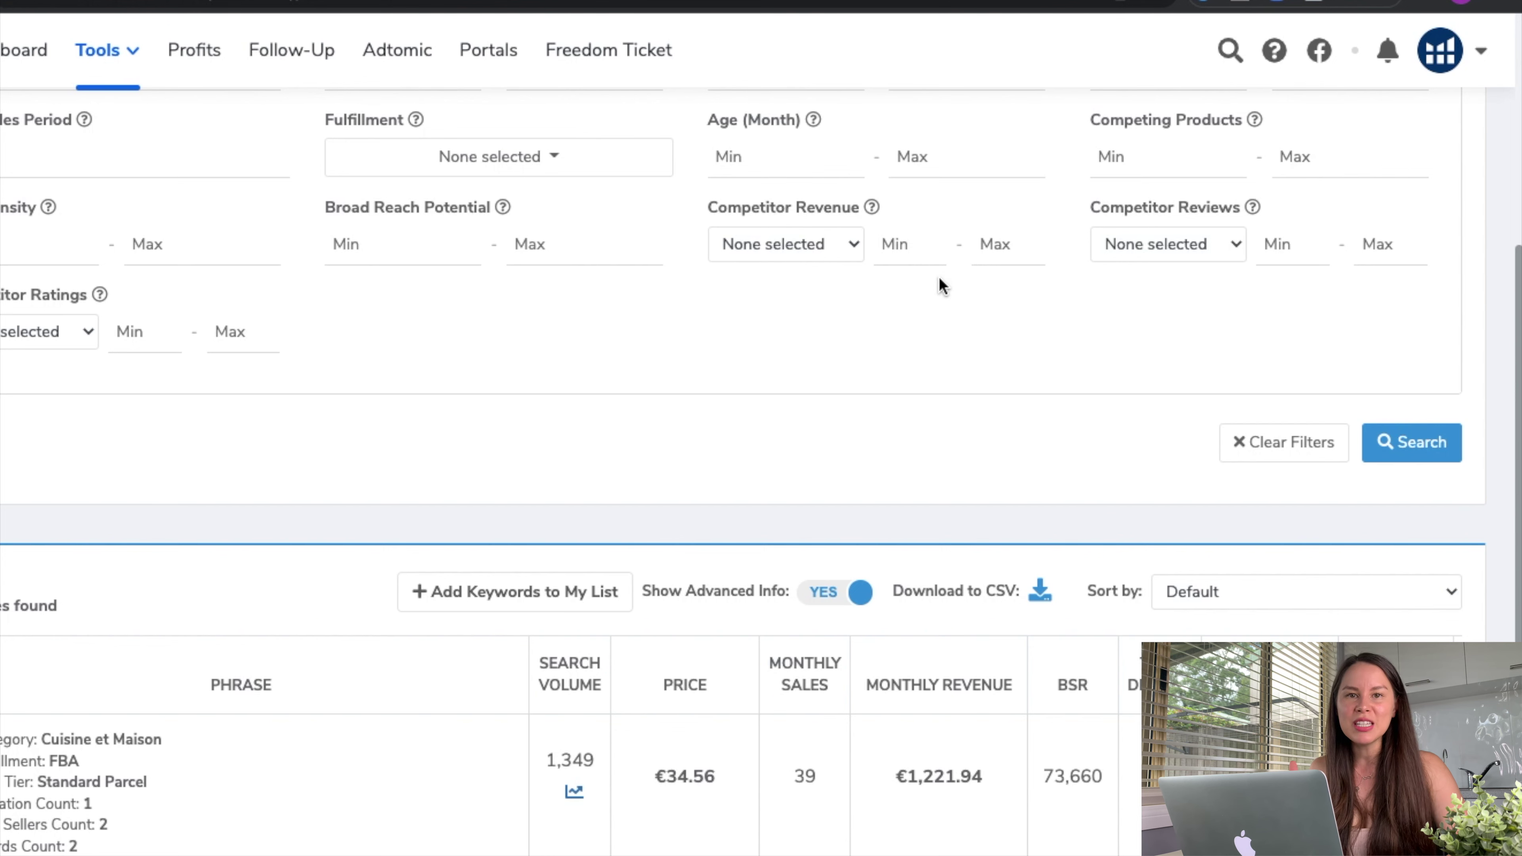
scroll(940, 279, "up", 3)
scroll(940, 280, "up", 2)
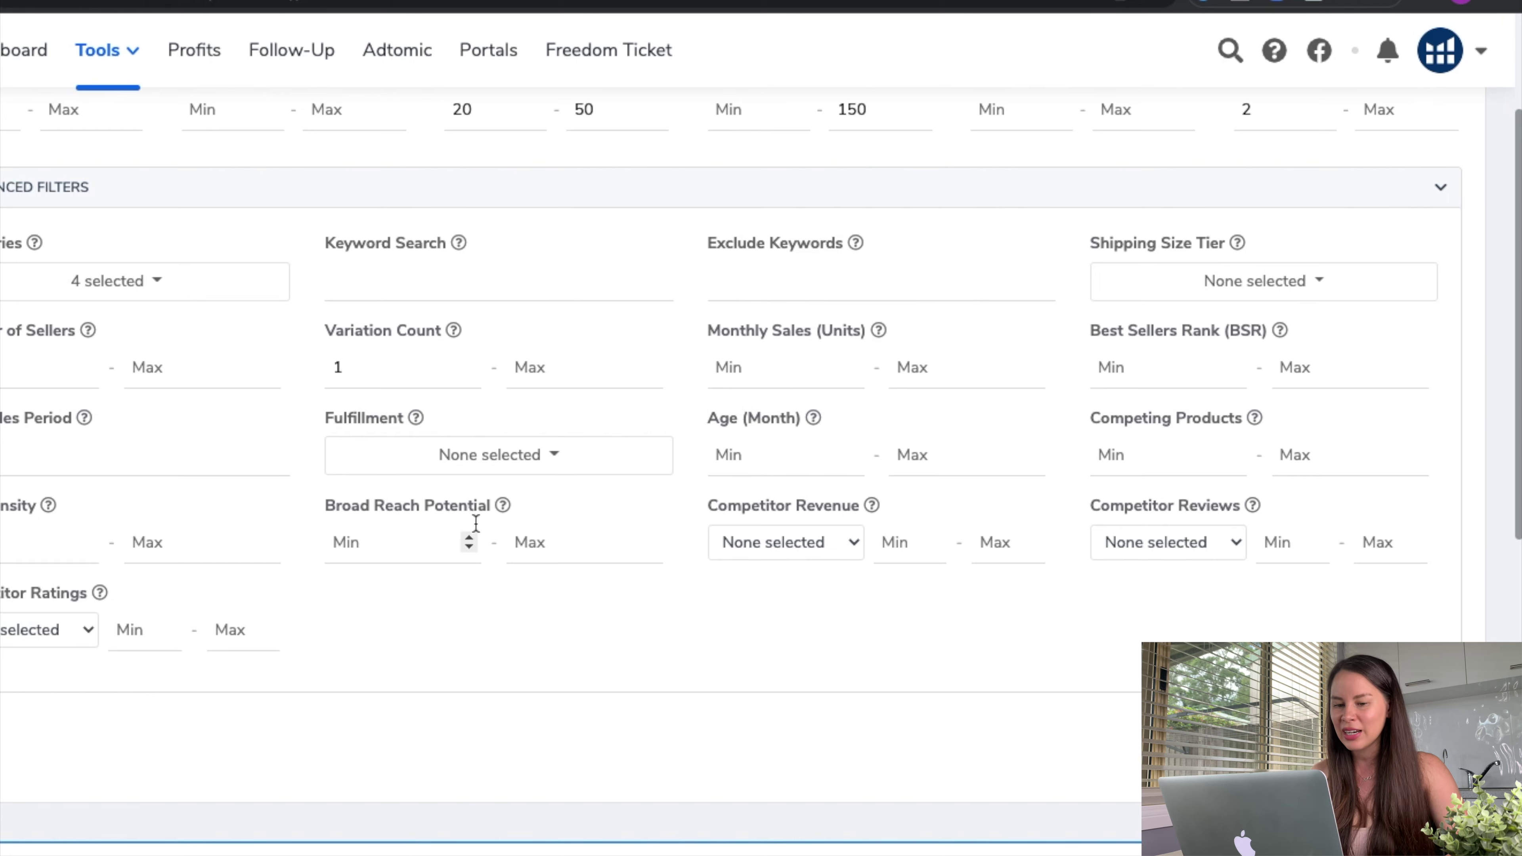
scroll(683, 571, "up", 2)
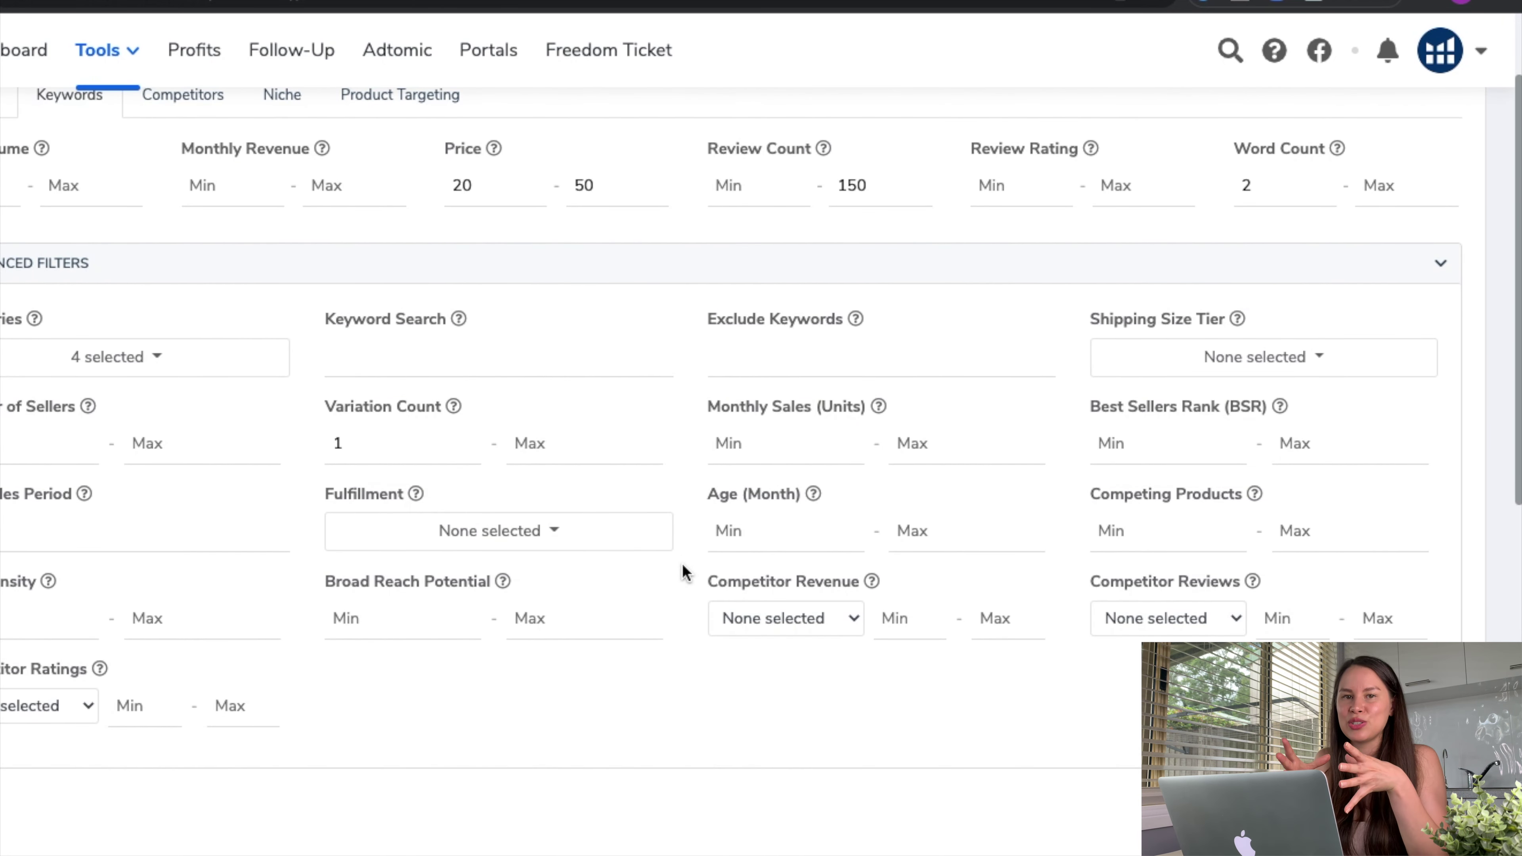
scroll(685, 573, "down", 10)
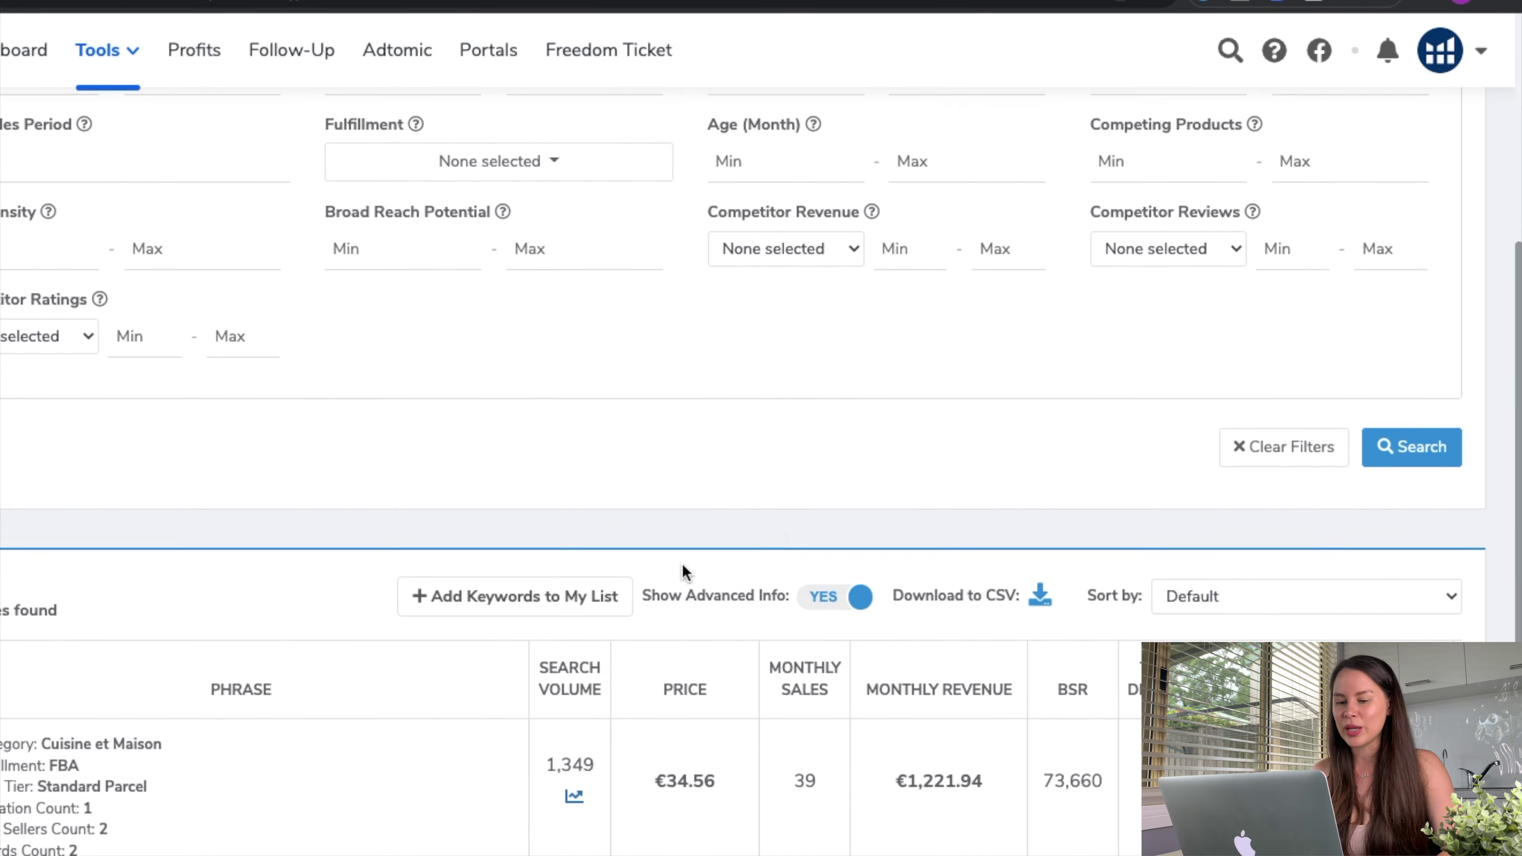
scroll(689, 576, "down", 2)
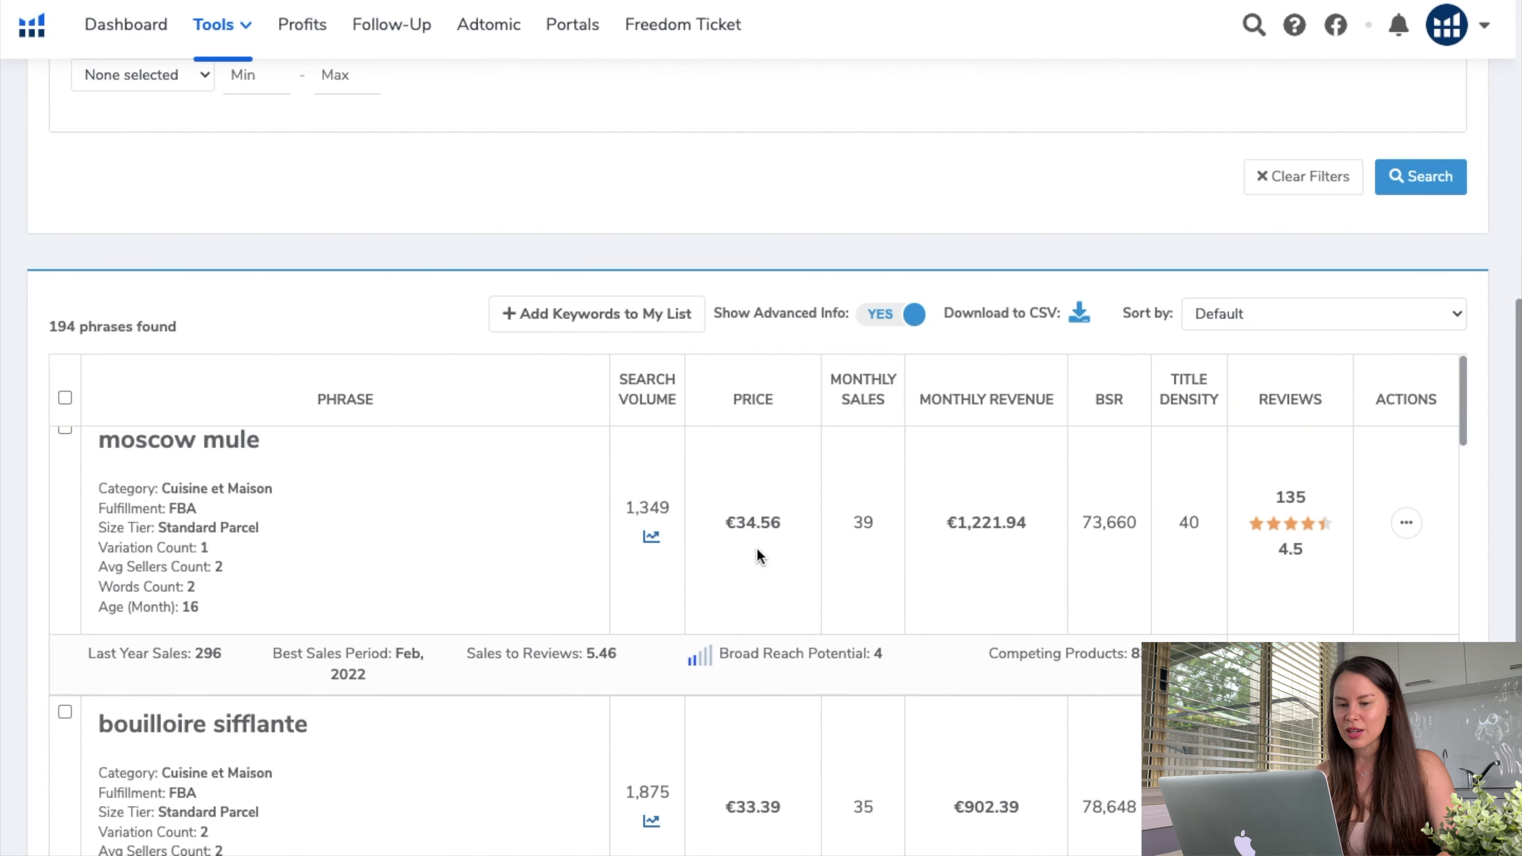
scroll(760, 556, "down", 3)
scroll(773, 275, "down", 4)
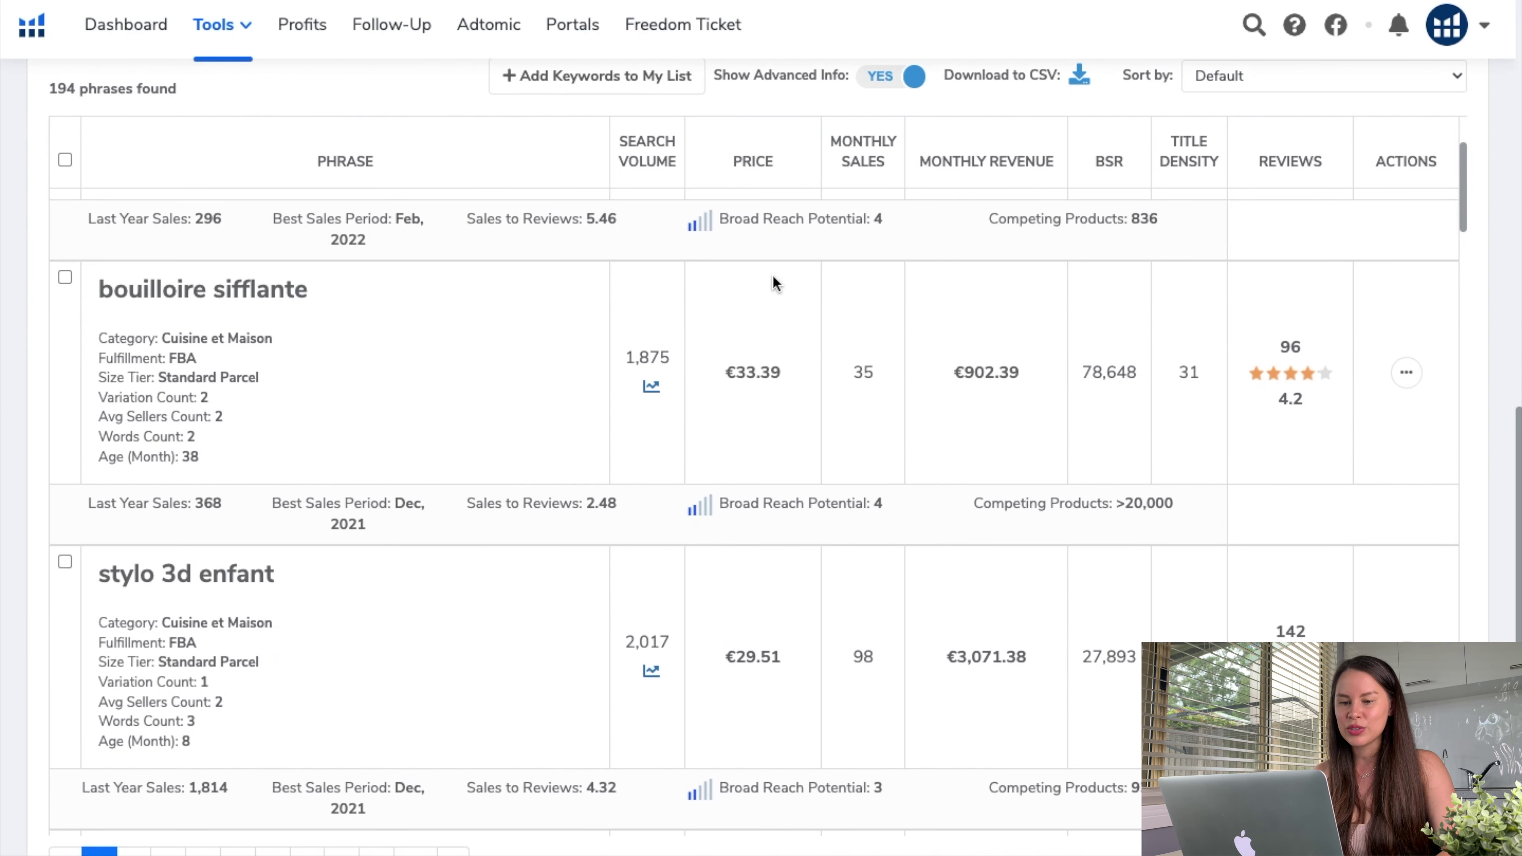
scroll(720, 424, "down", 1)
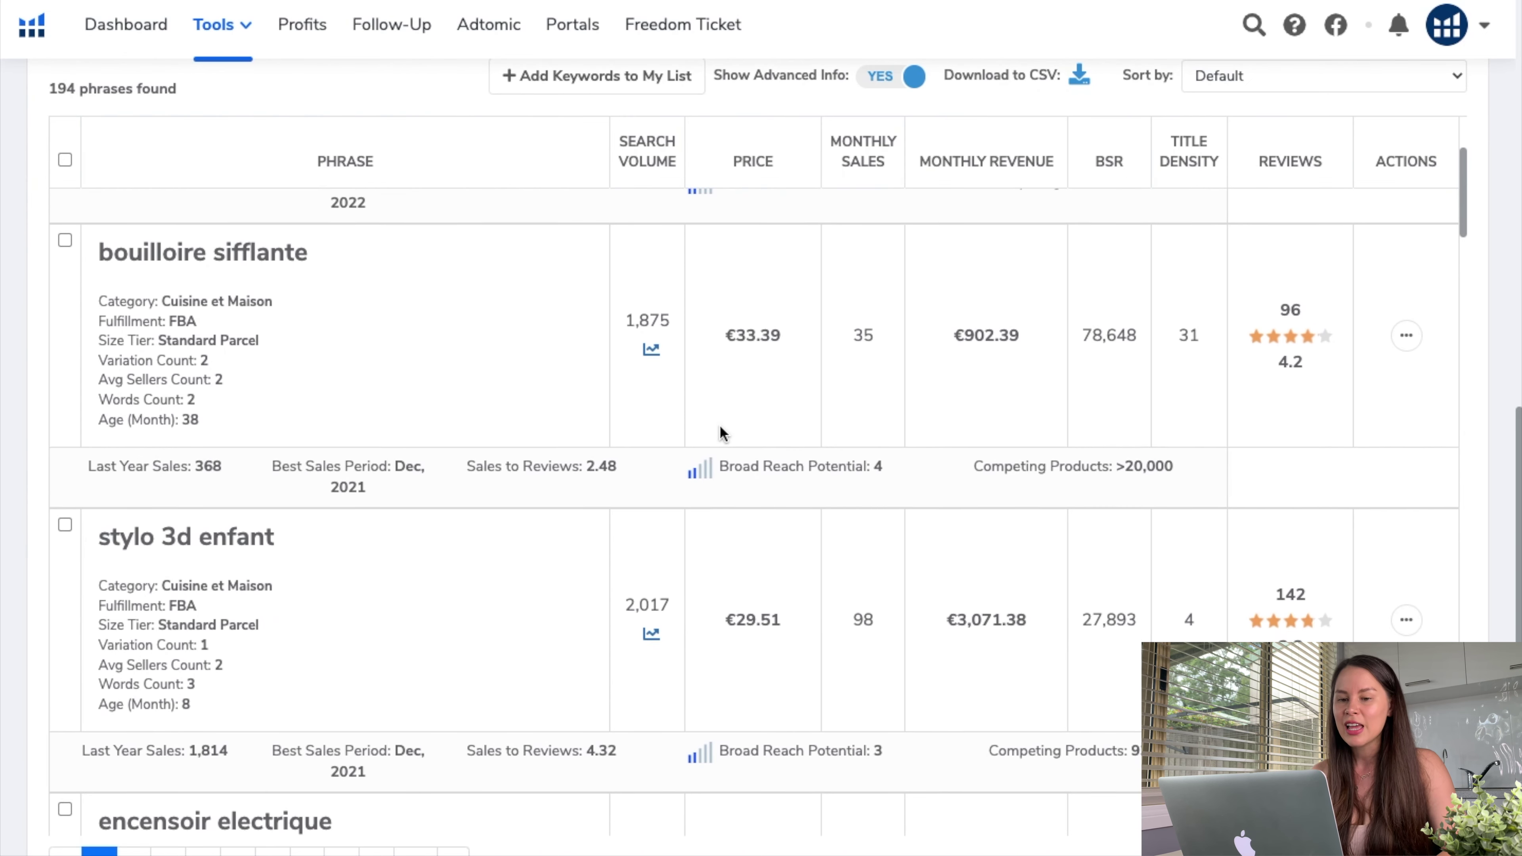
scroll(721, 425, "down", 2)
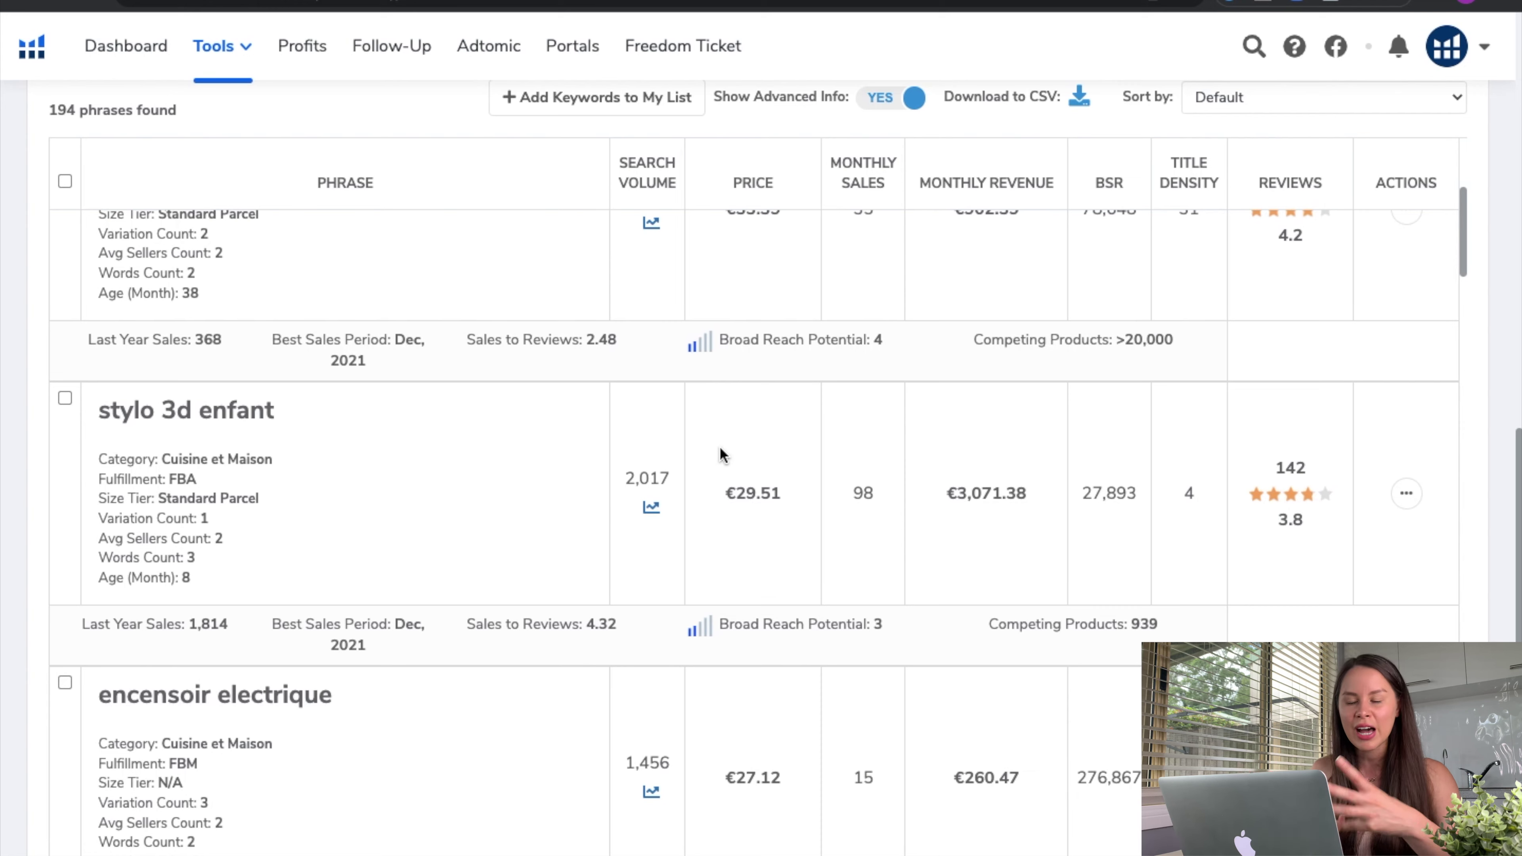
scroll(720, 446, "down", 7)
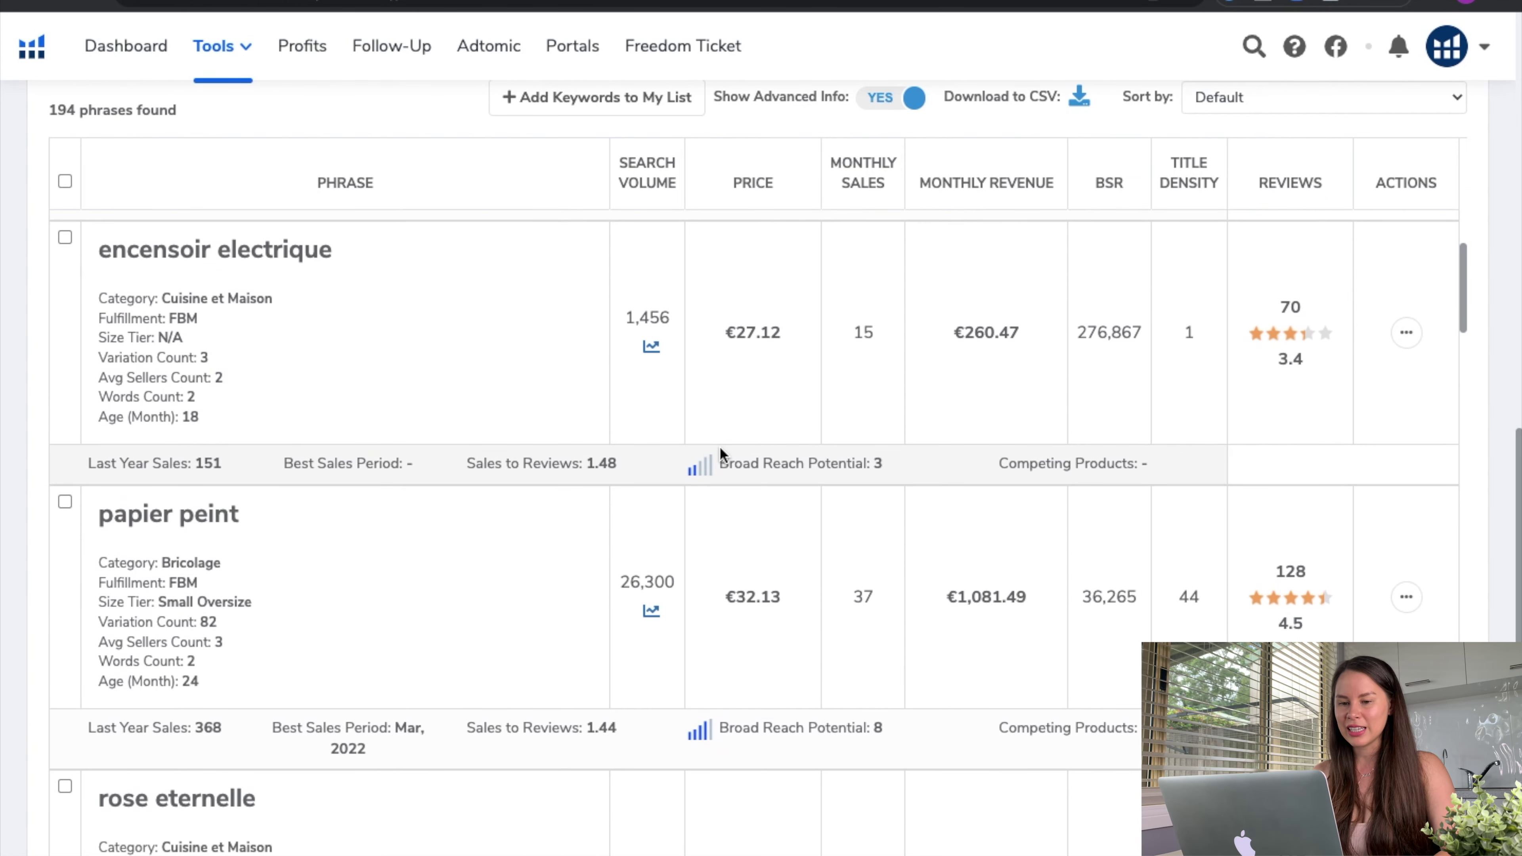
scroll(721, 451, "down", 1)
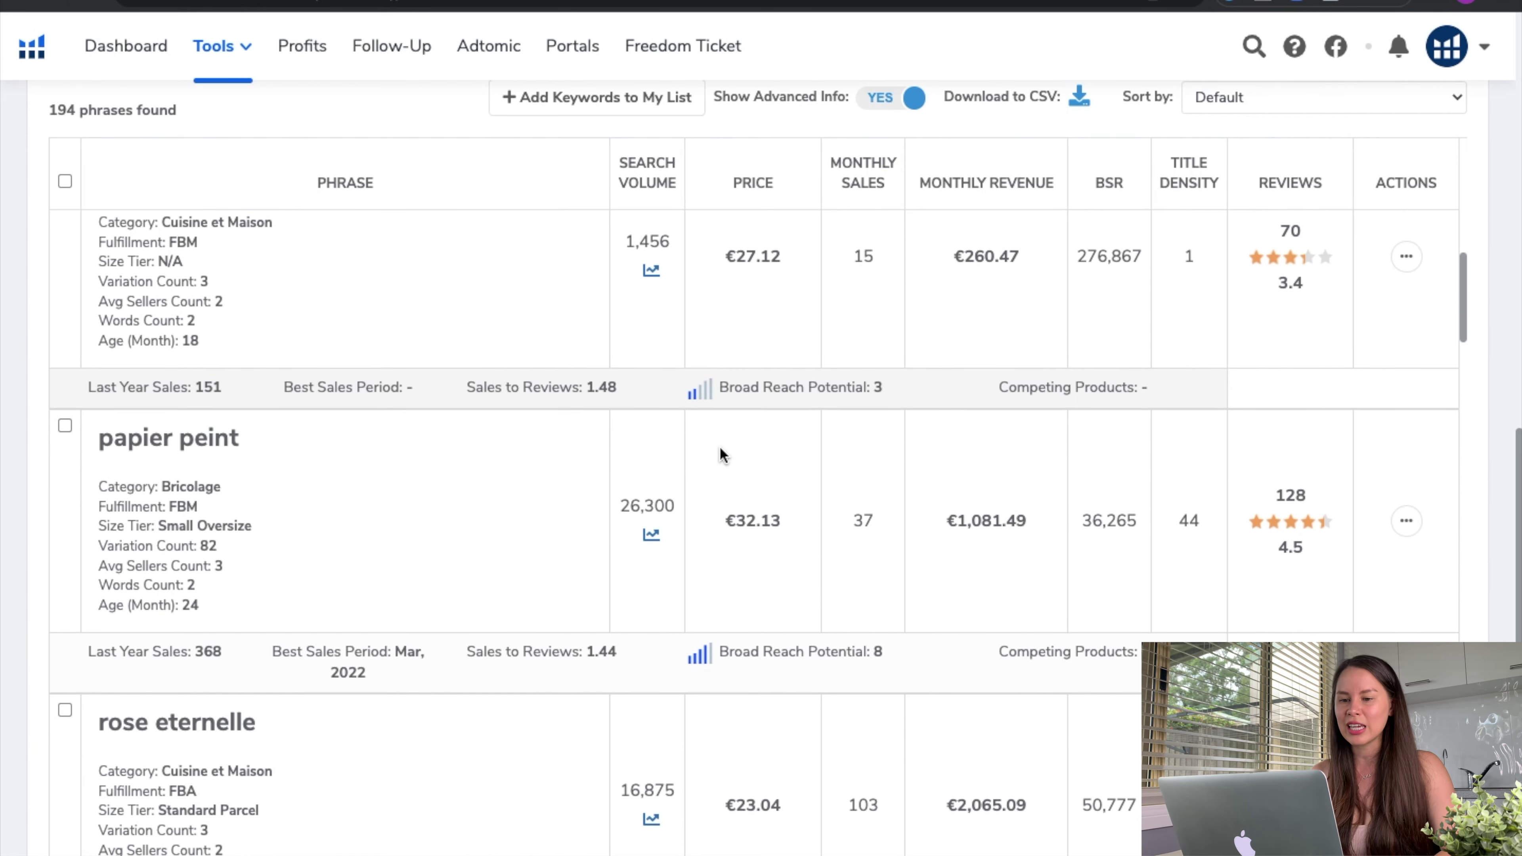
scroll(720, 451, "down", 2)
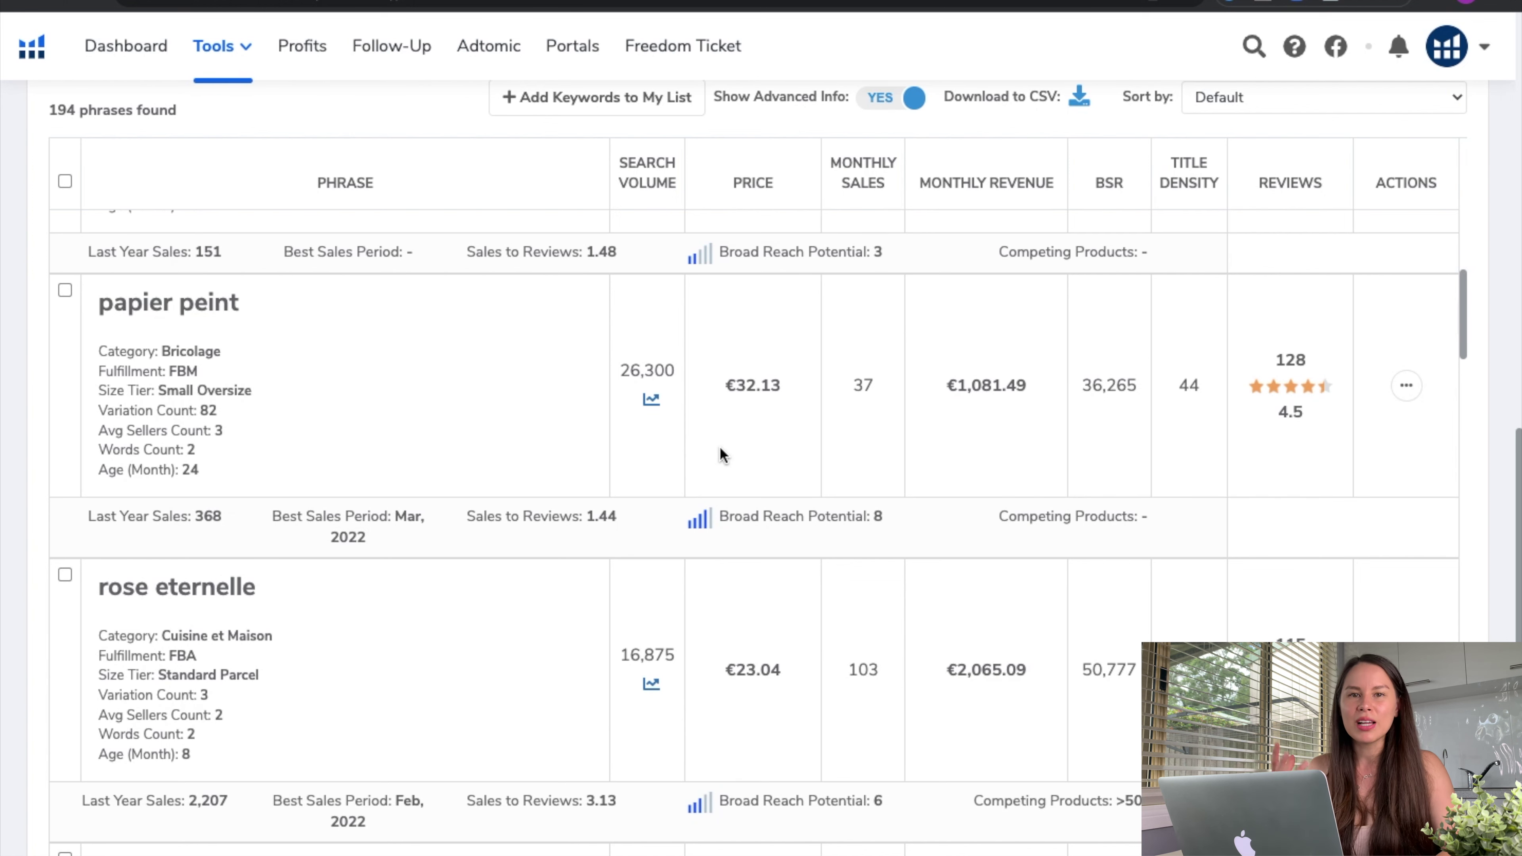
Open the Amazon search results for the phrase "rose eternelle".
scroll(432, 482, "down", 3)
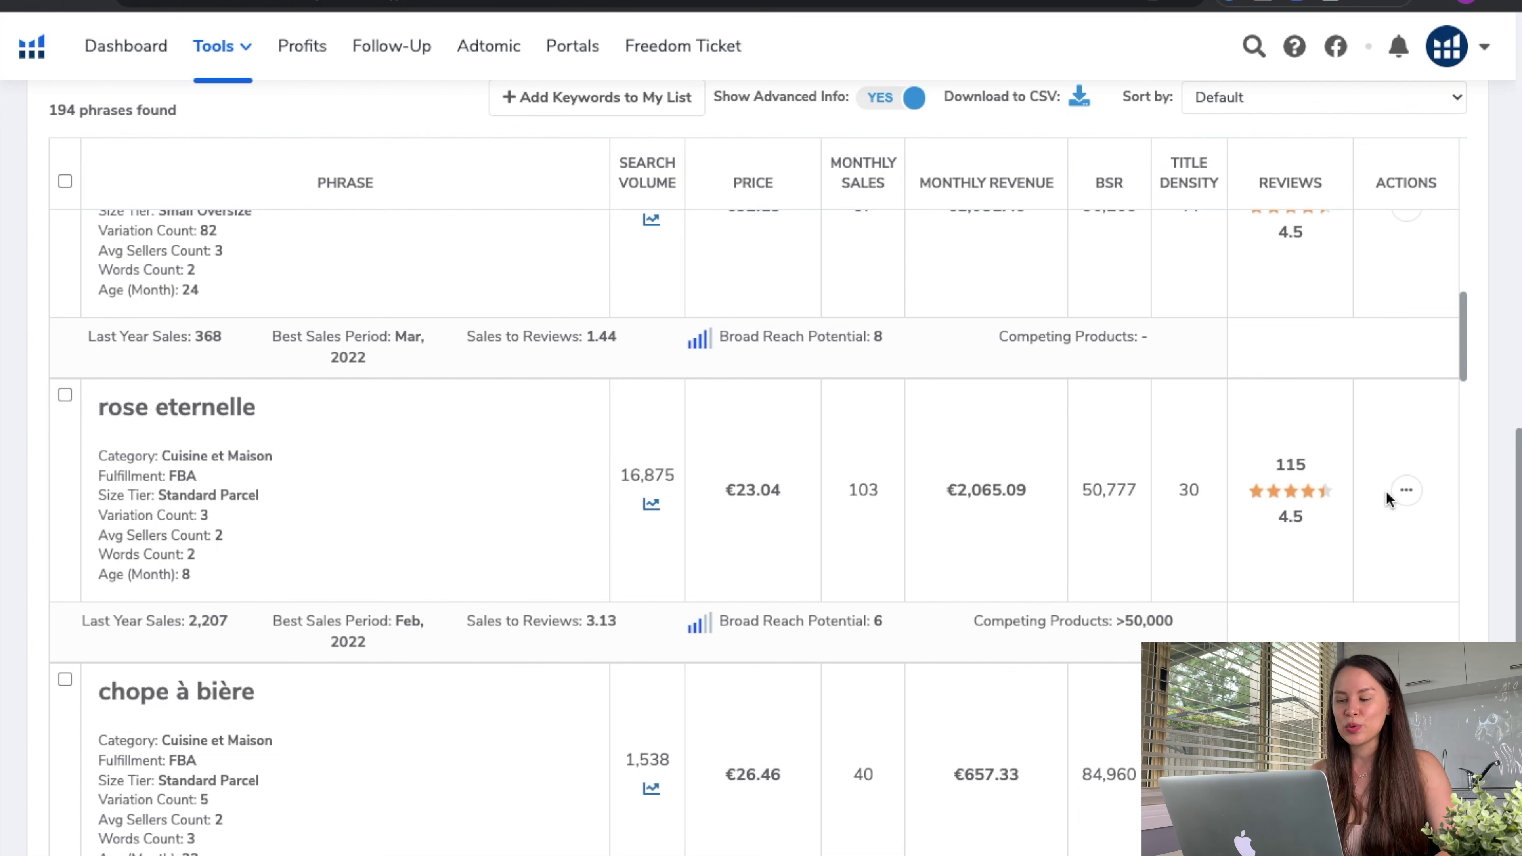
left_click(1408, 495)
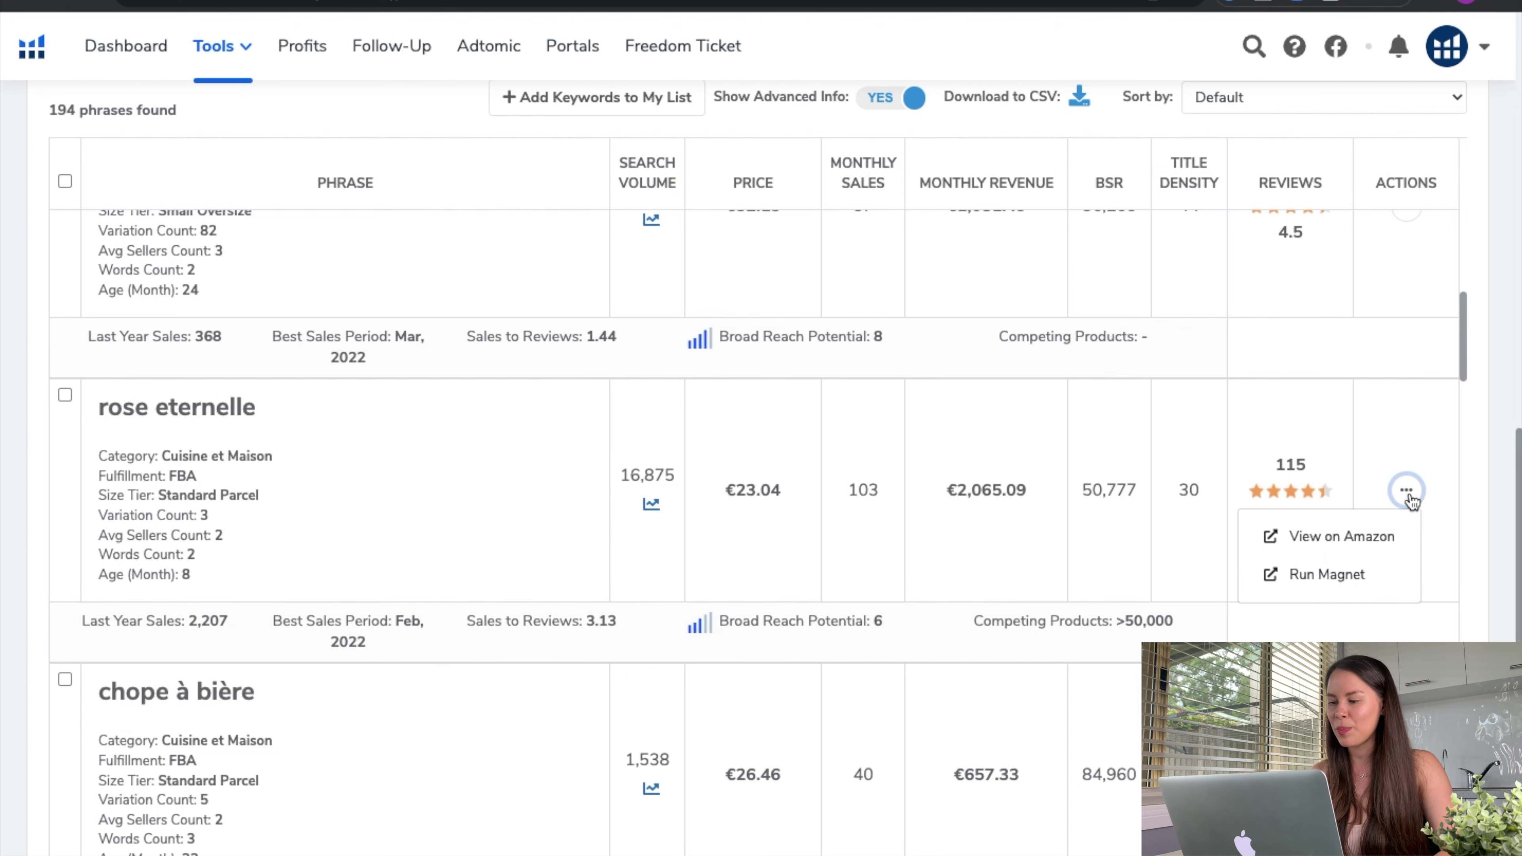
left_click(1353, 535)
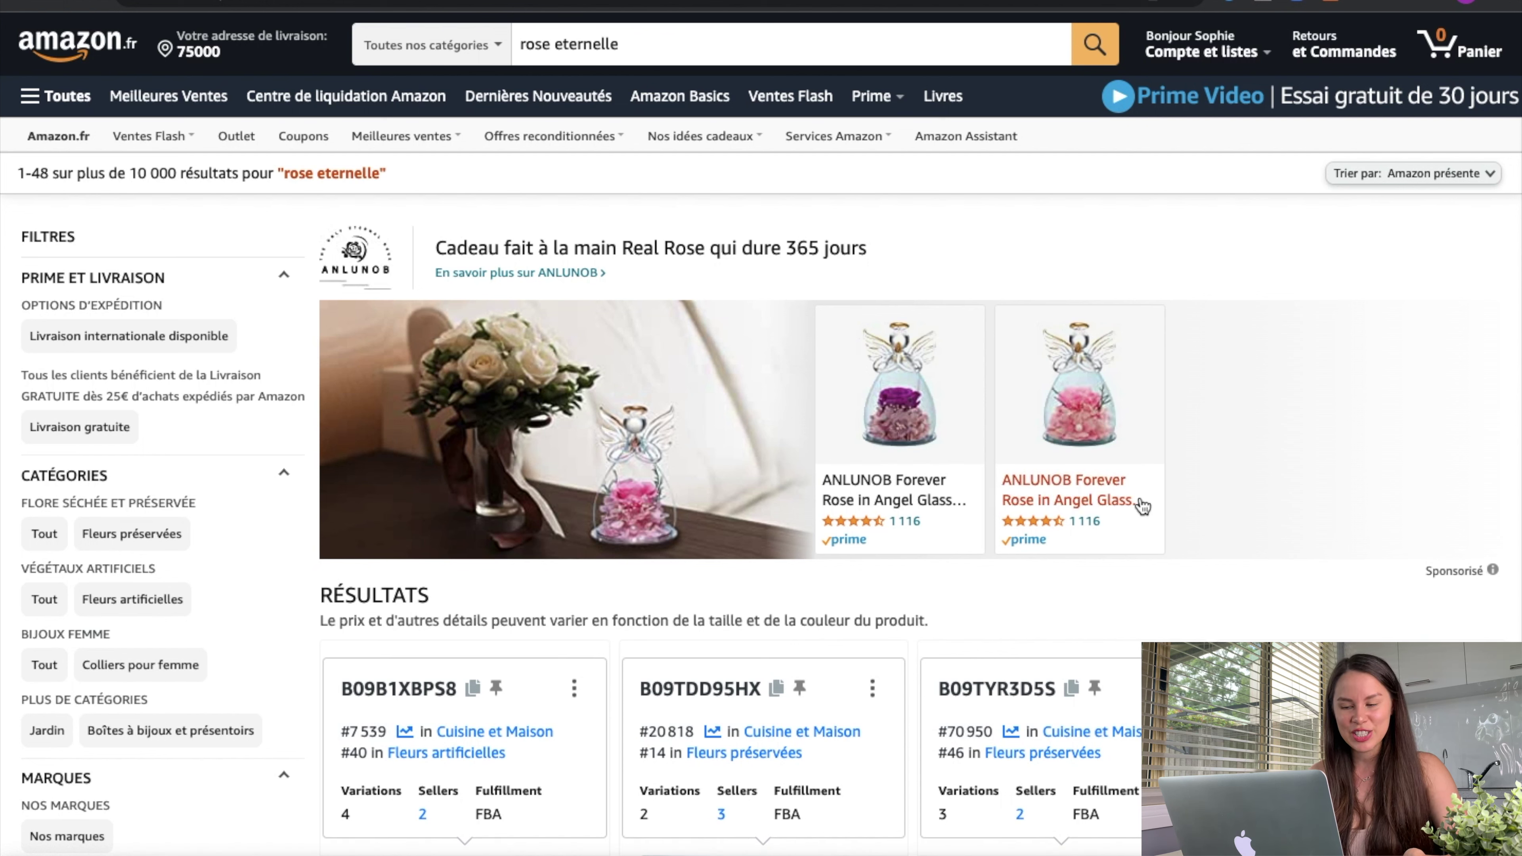
Examine the rose eternelle listings, comparing their prices, review counts, monthly sales and revenue.
scroll(746, 374, "down", 5)
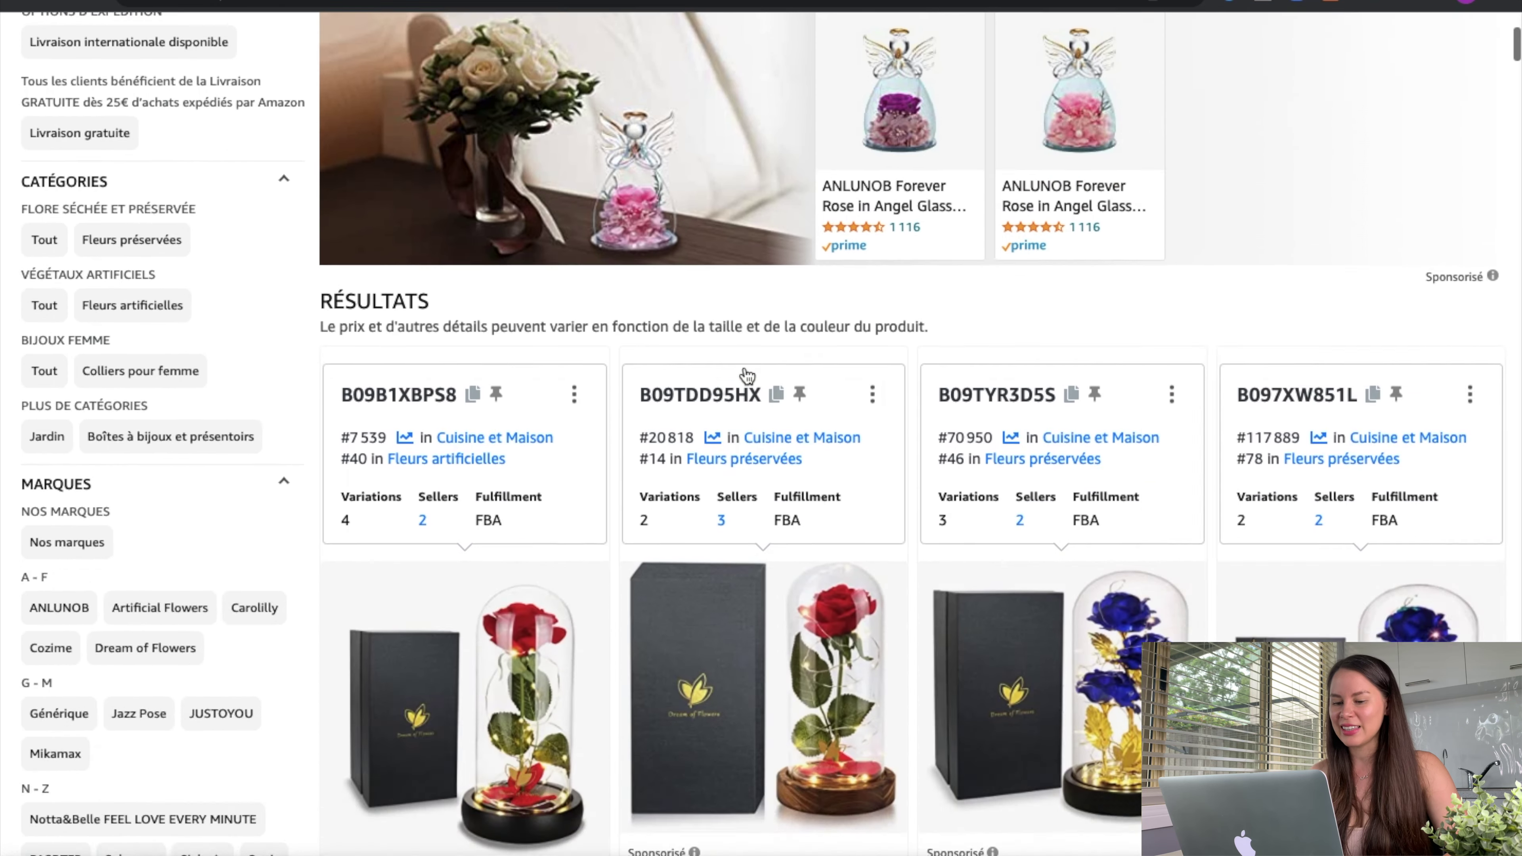
scroll(746, 374, "down", 7)
scroll(745, 373, "down", 1)
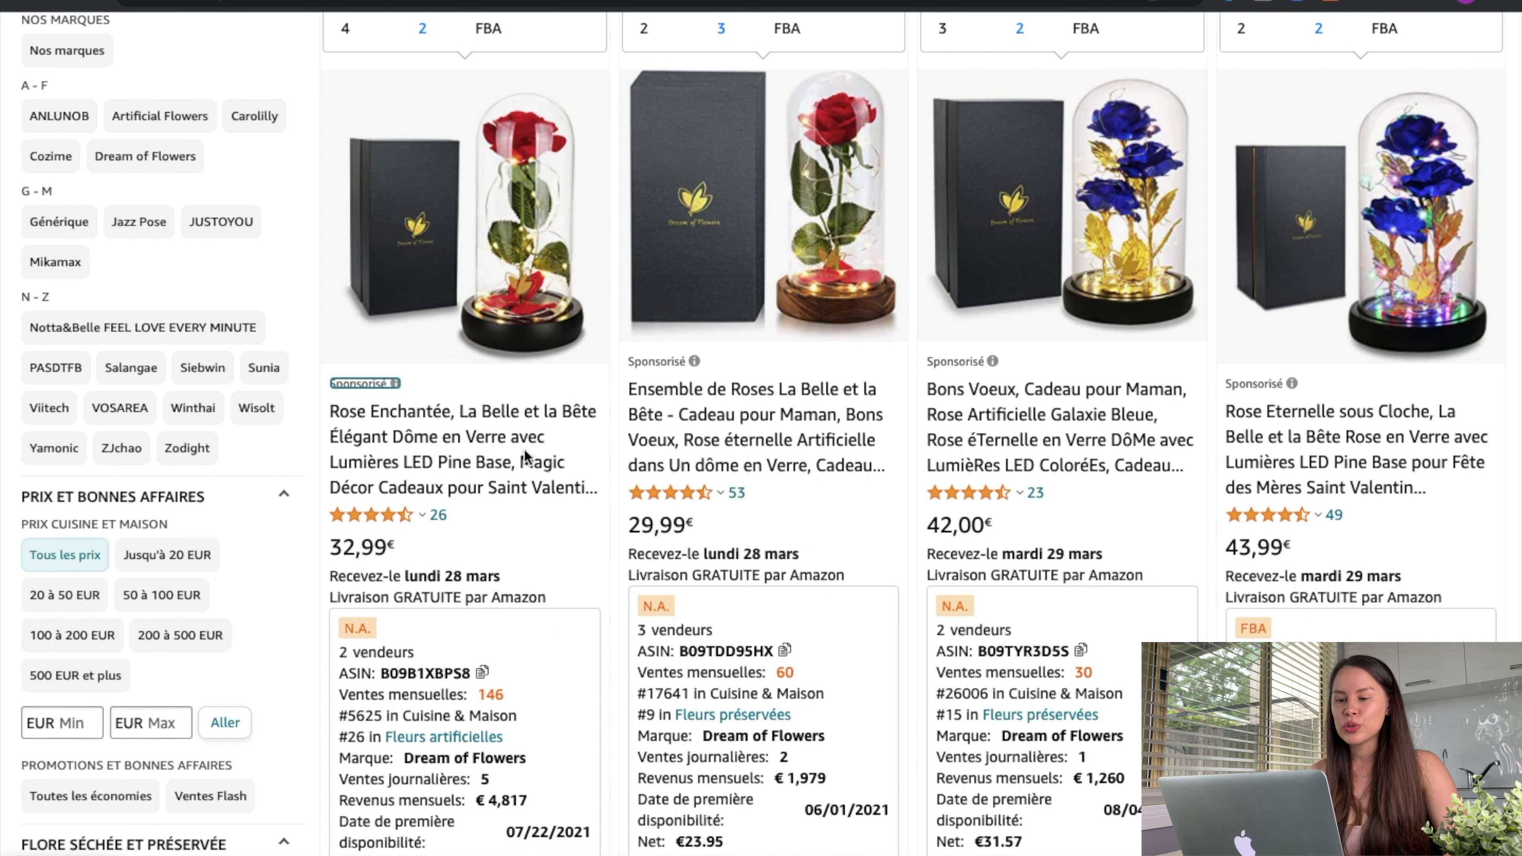
scroll(523, 448, "down", 1)
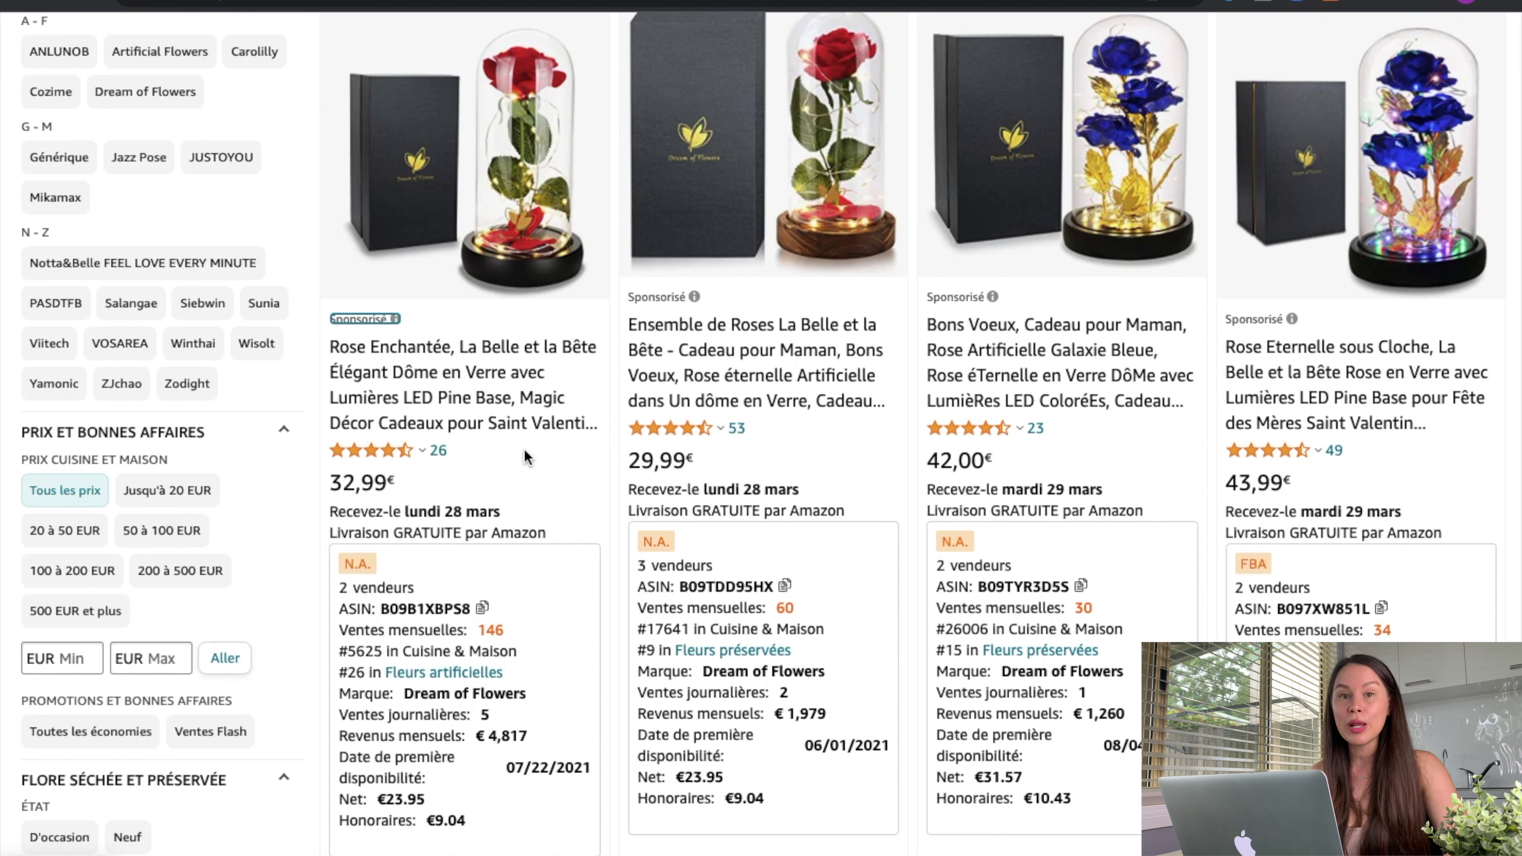
left_click(378, 319)
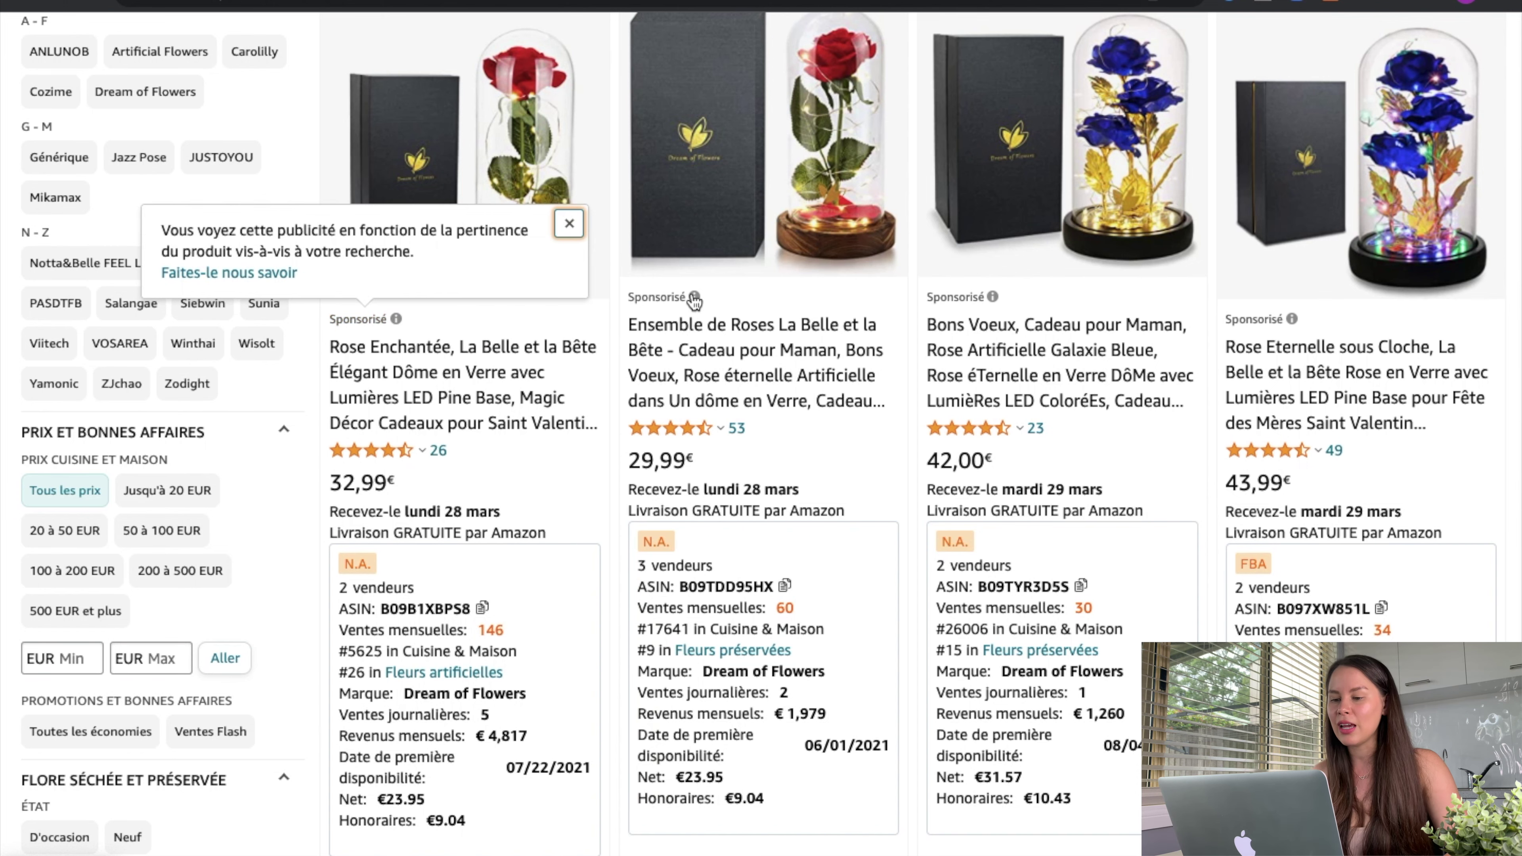
scroll(692, 297, "down", 6)
scroll(691, 292, "down", 8)
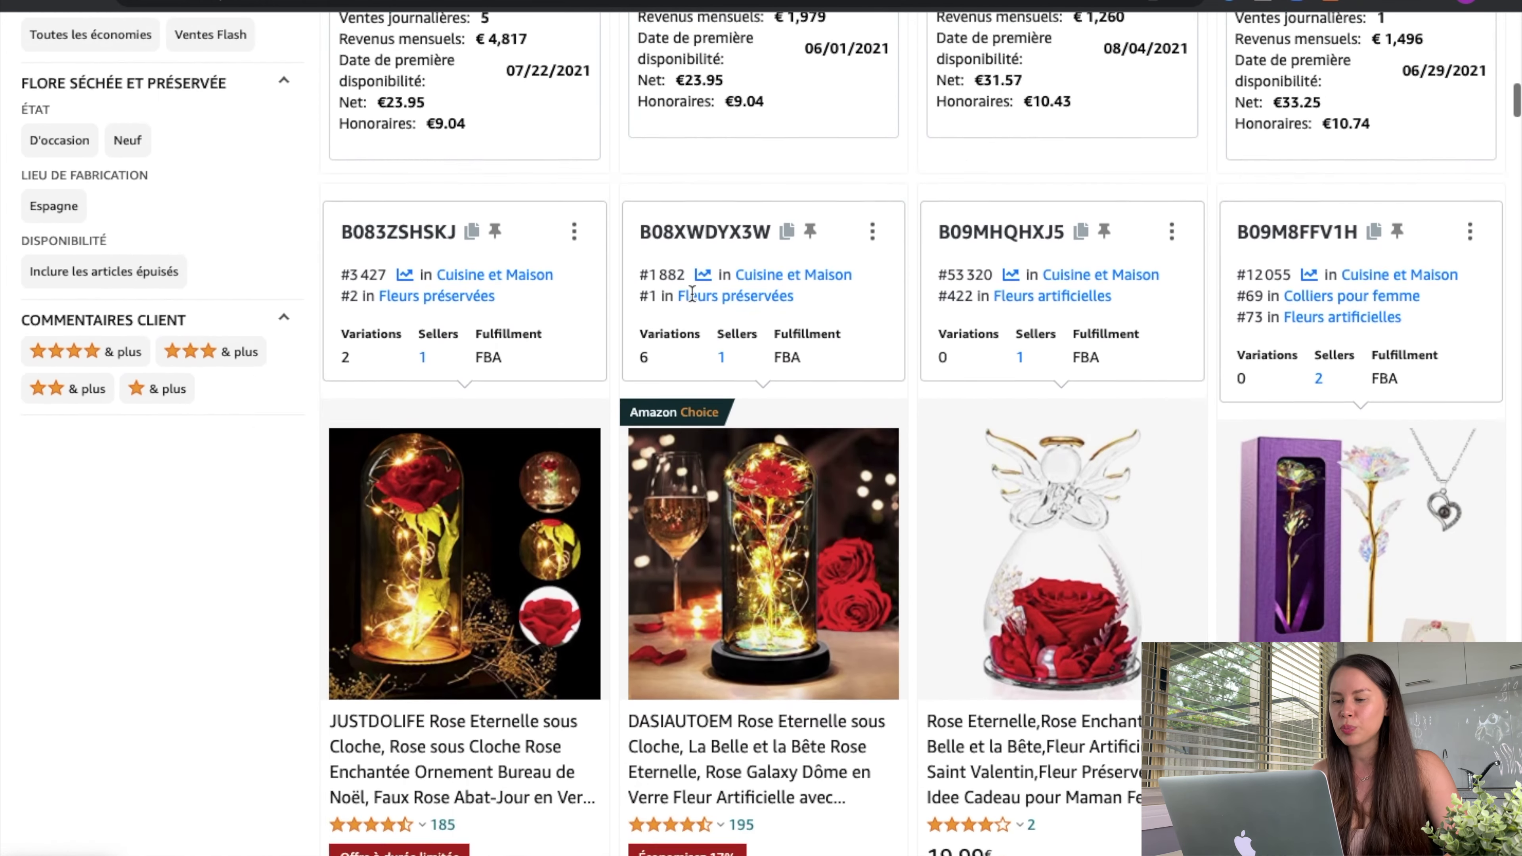
Compare the JUSTDOLIFE, DASIAUTOEM and neighbouring rose listings by price, reviews, monthly sales, revenue and first availability date.
scroll(691, 293, "down", 3)
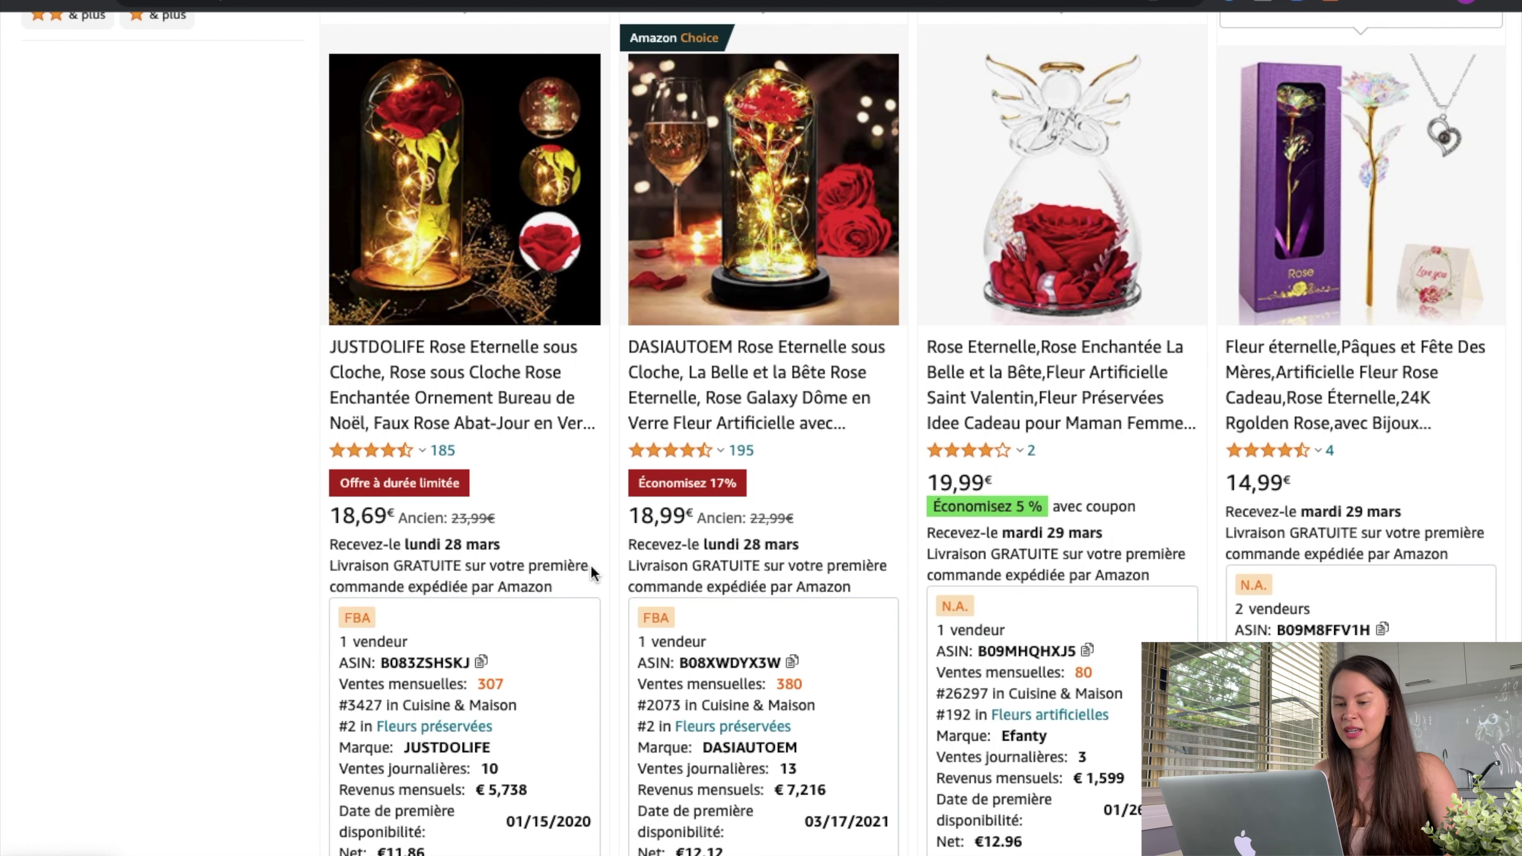
scroll(591, 565, "down", 1)
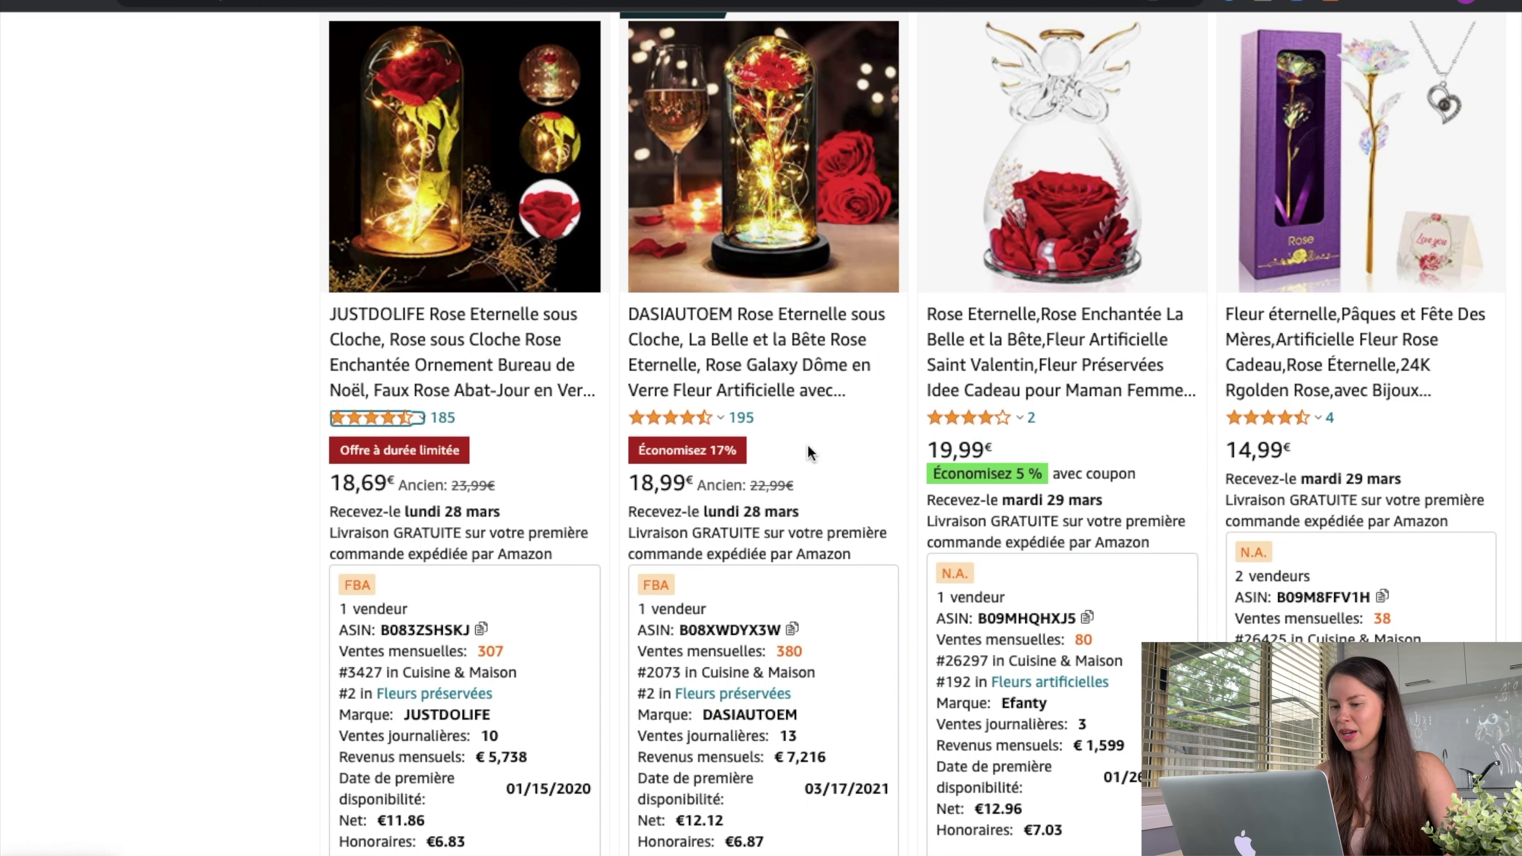
mouse_move(722, 417)
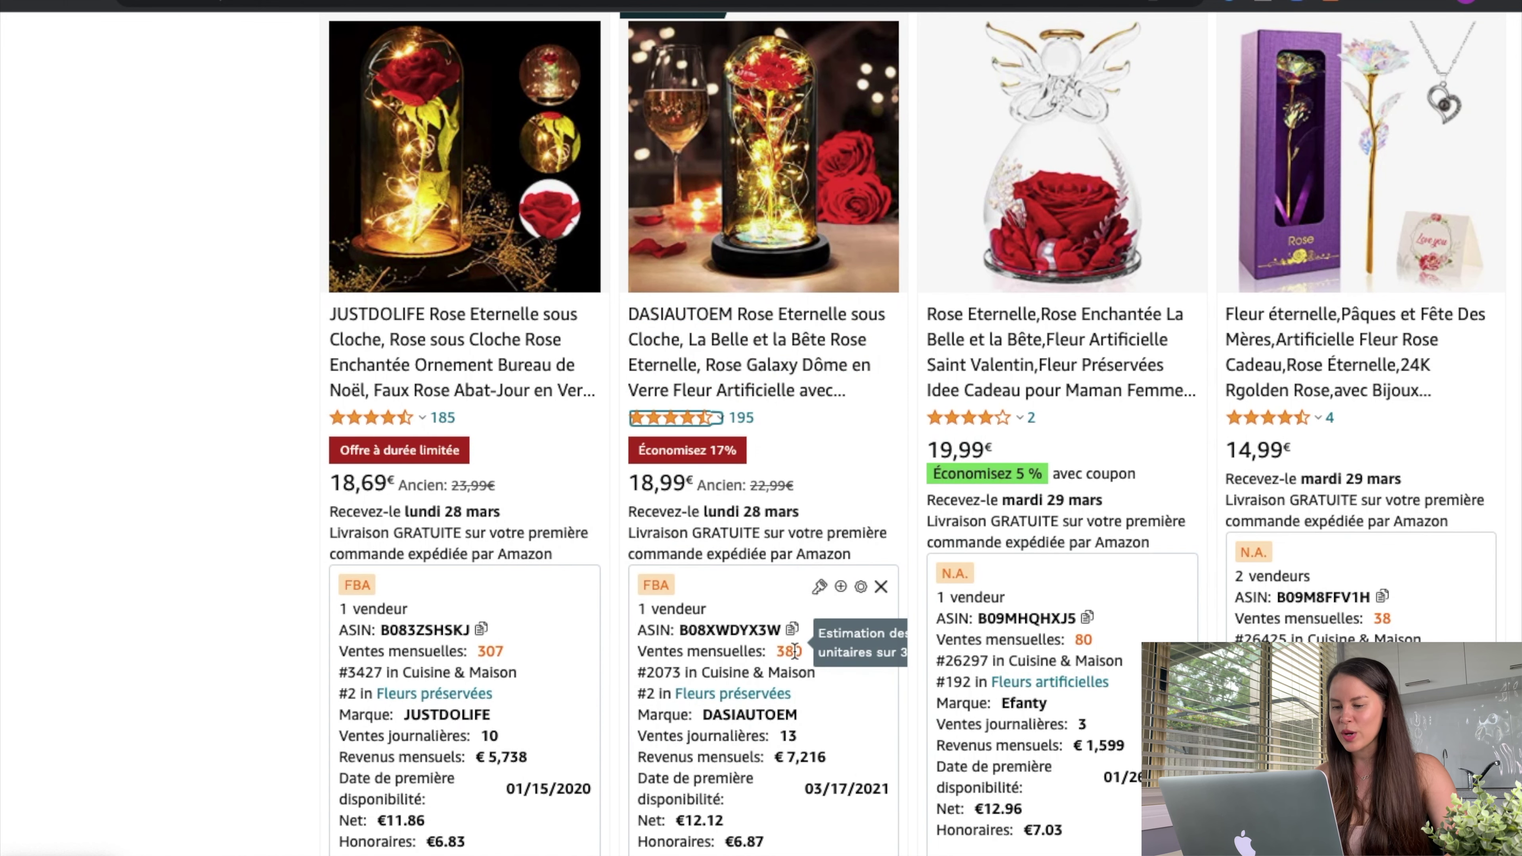
scroll(832, 401, "down", 3)
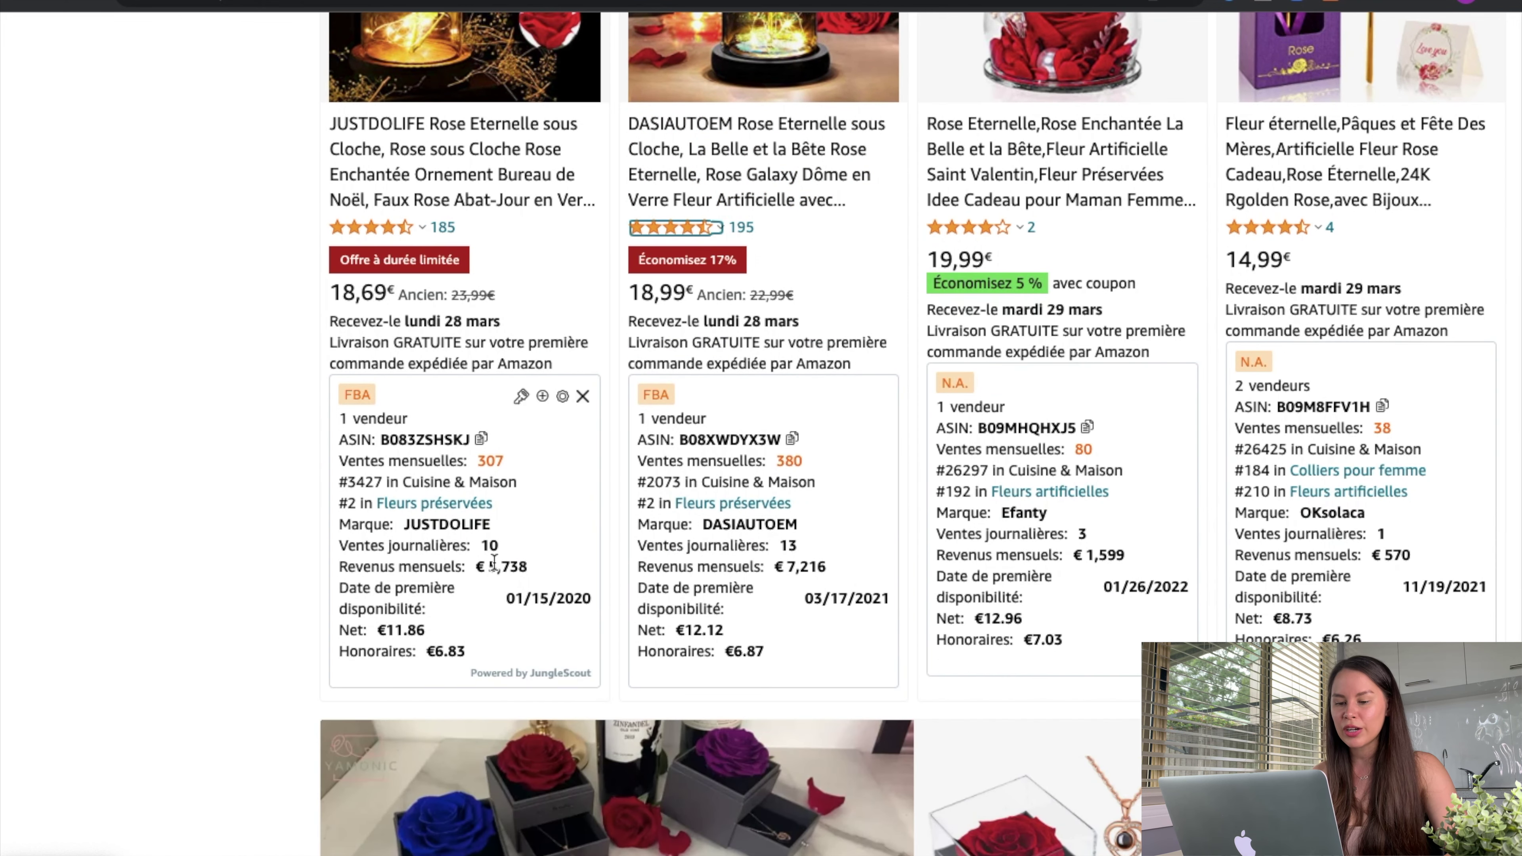
scroll(542, 470, "up", 2)
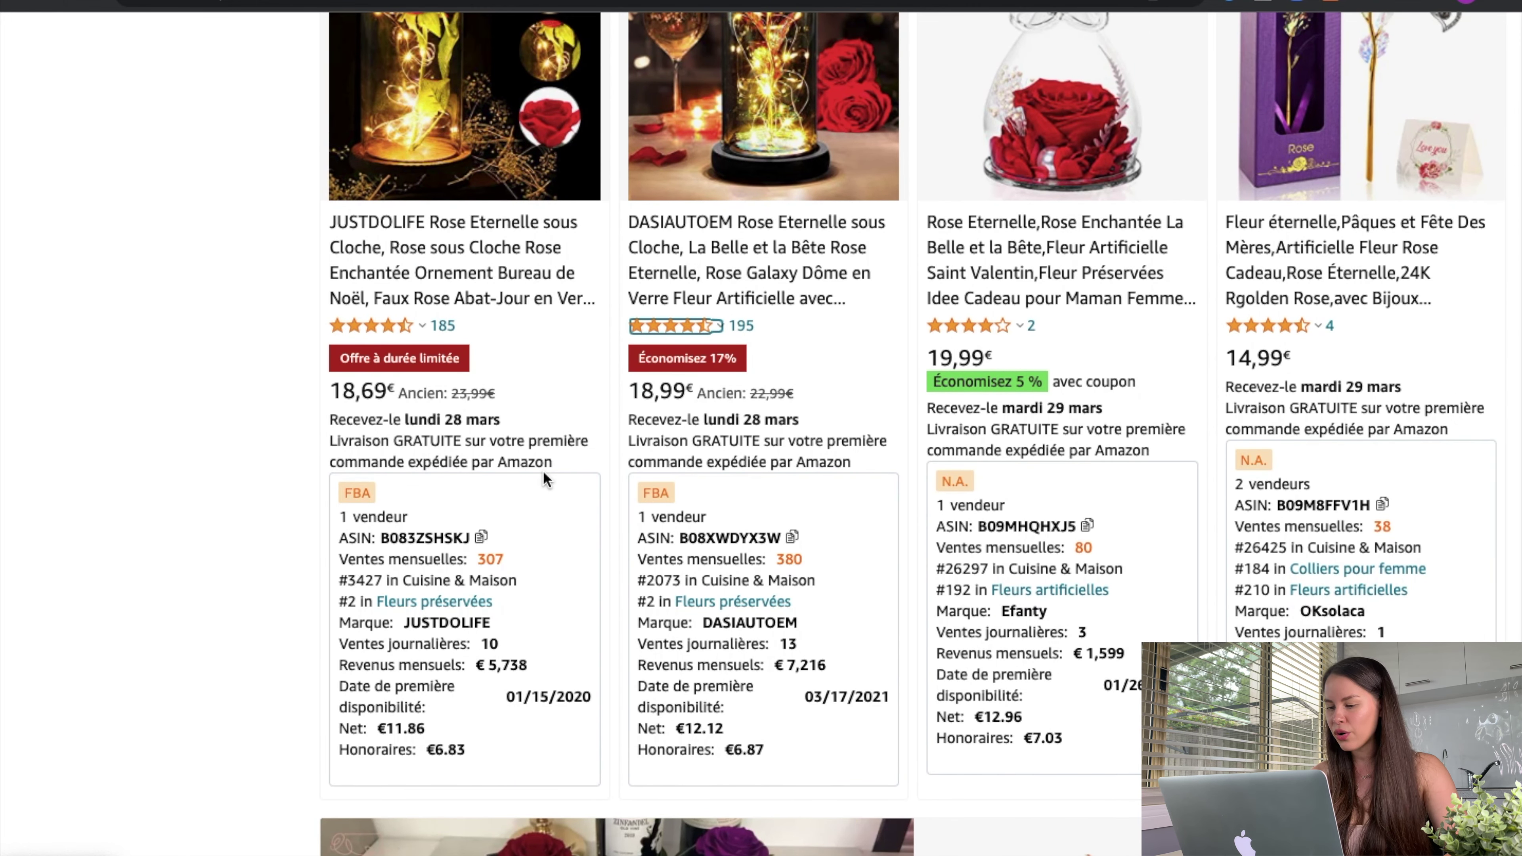
scroll(932, 395, "down", 4)
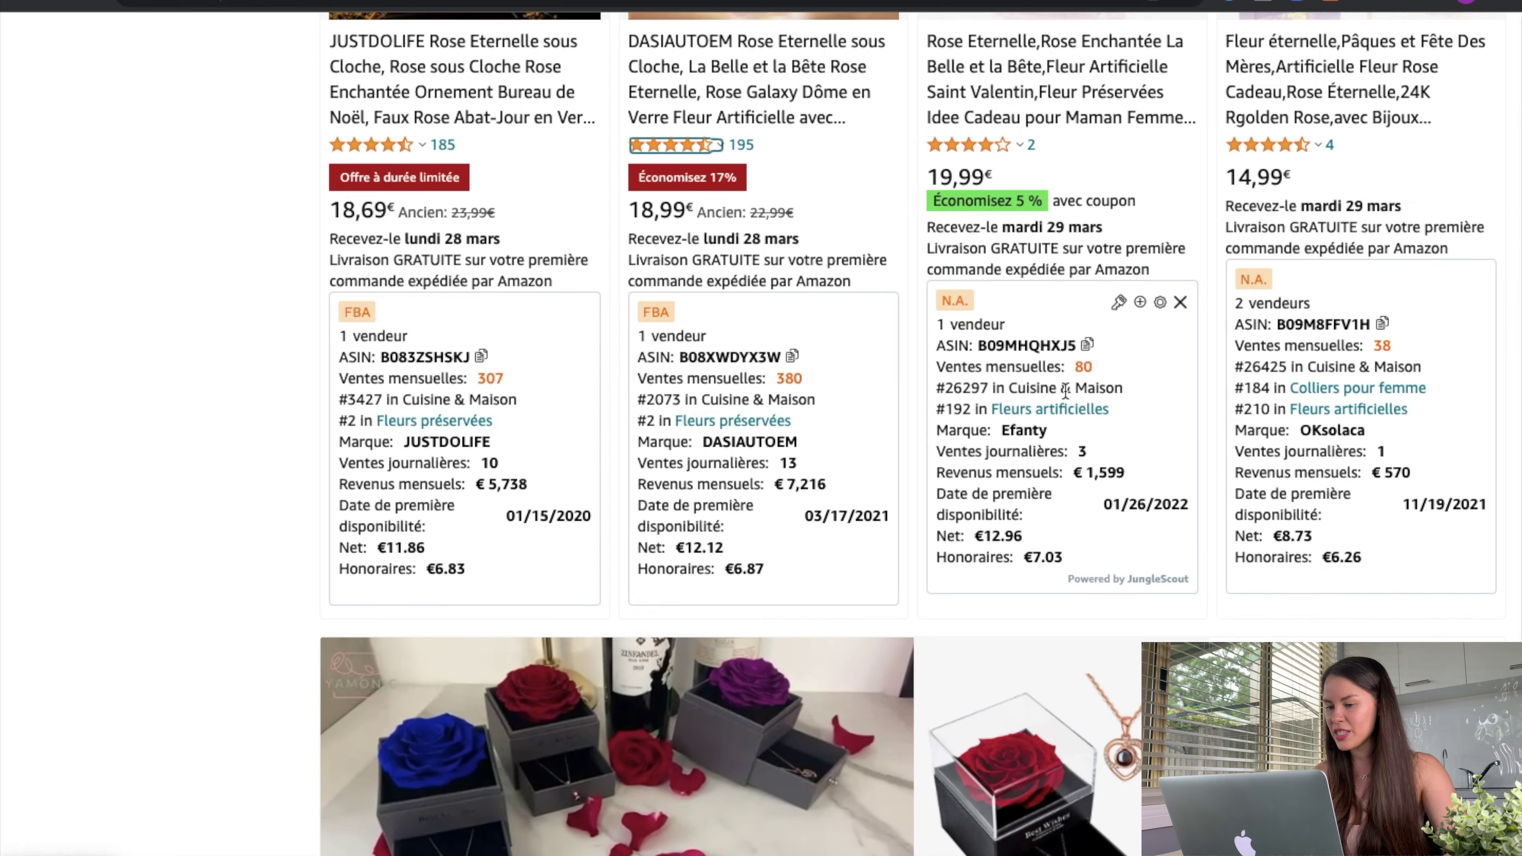
scroll(1065, 390, "up", 10)
scroll(1066, 396, "down", 2)
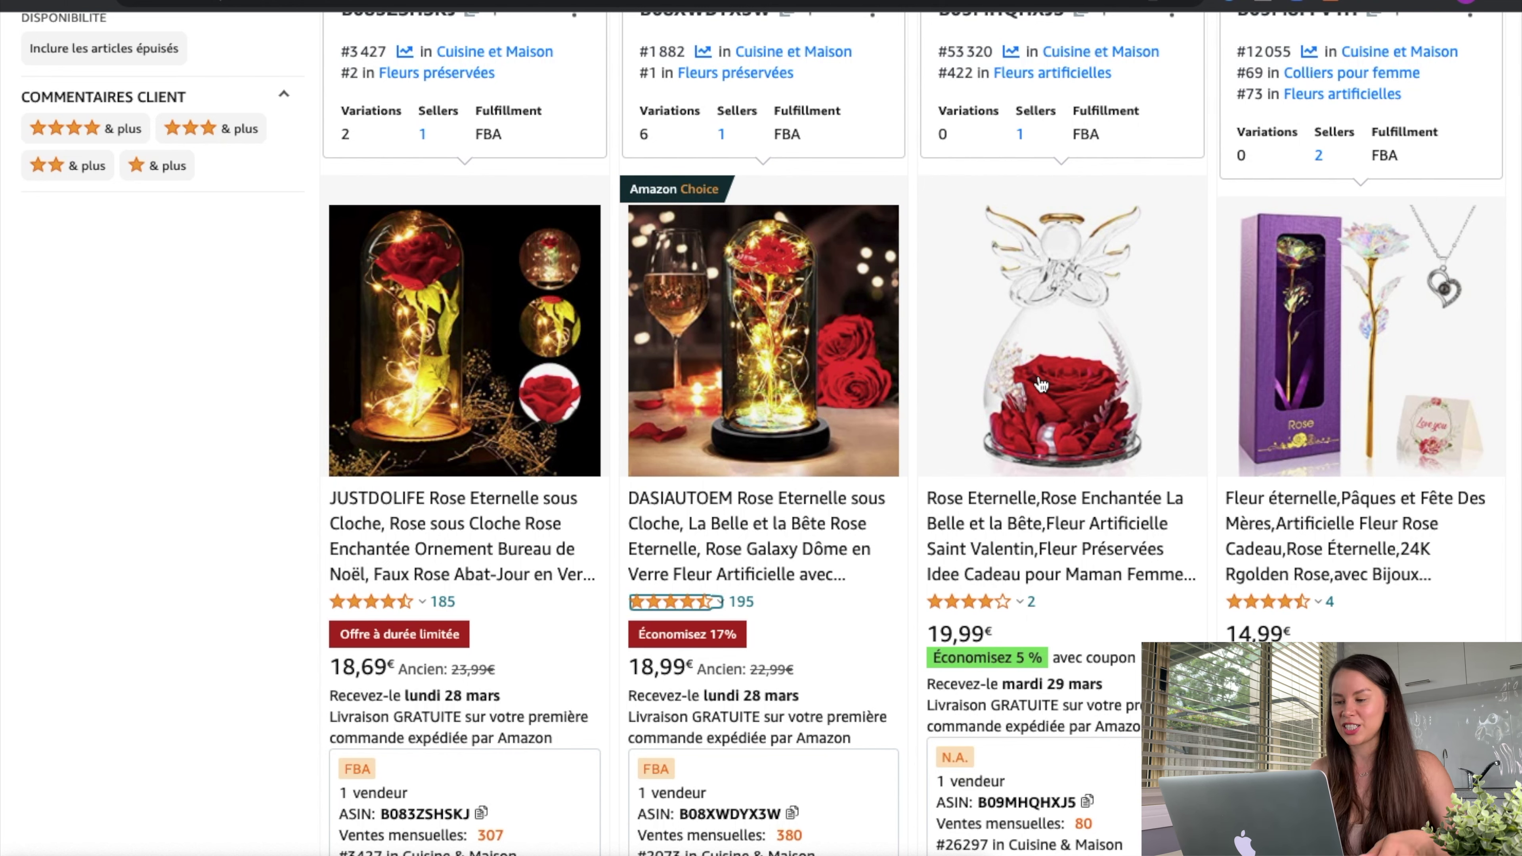
Examine the remaining rose eternelle listings further down the results, checking recent sellers' review counts, monthly sales and revenue.
scroll(1040, 384, "down", 15)
scroll(1041, 383, "down", 3)
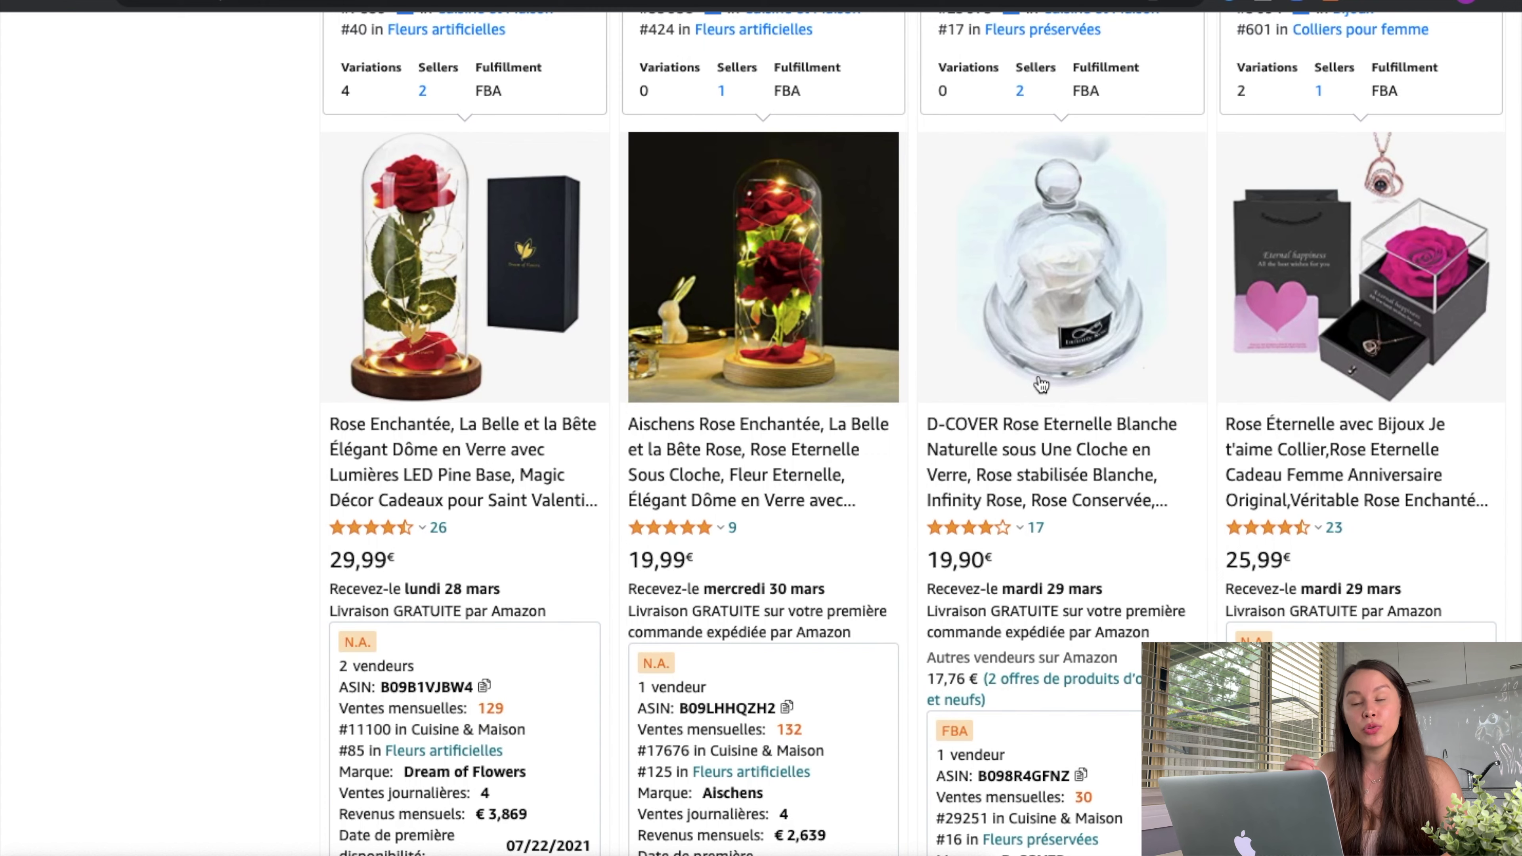
scroll(1040, 384, "down", 2)
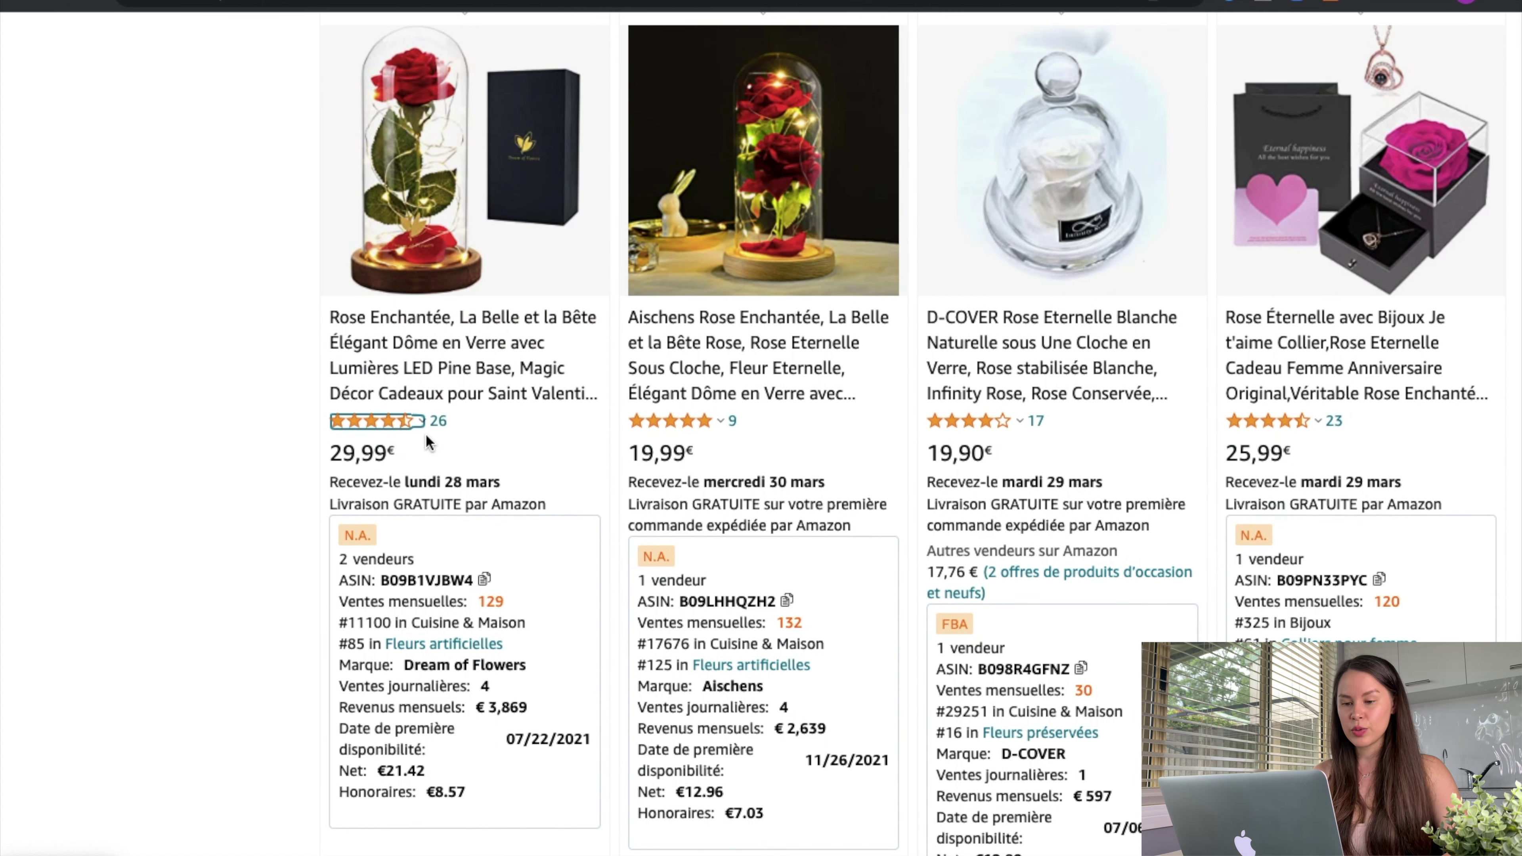
mouse_move(554, 603)
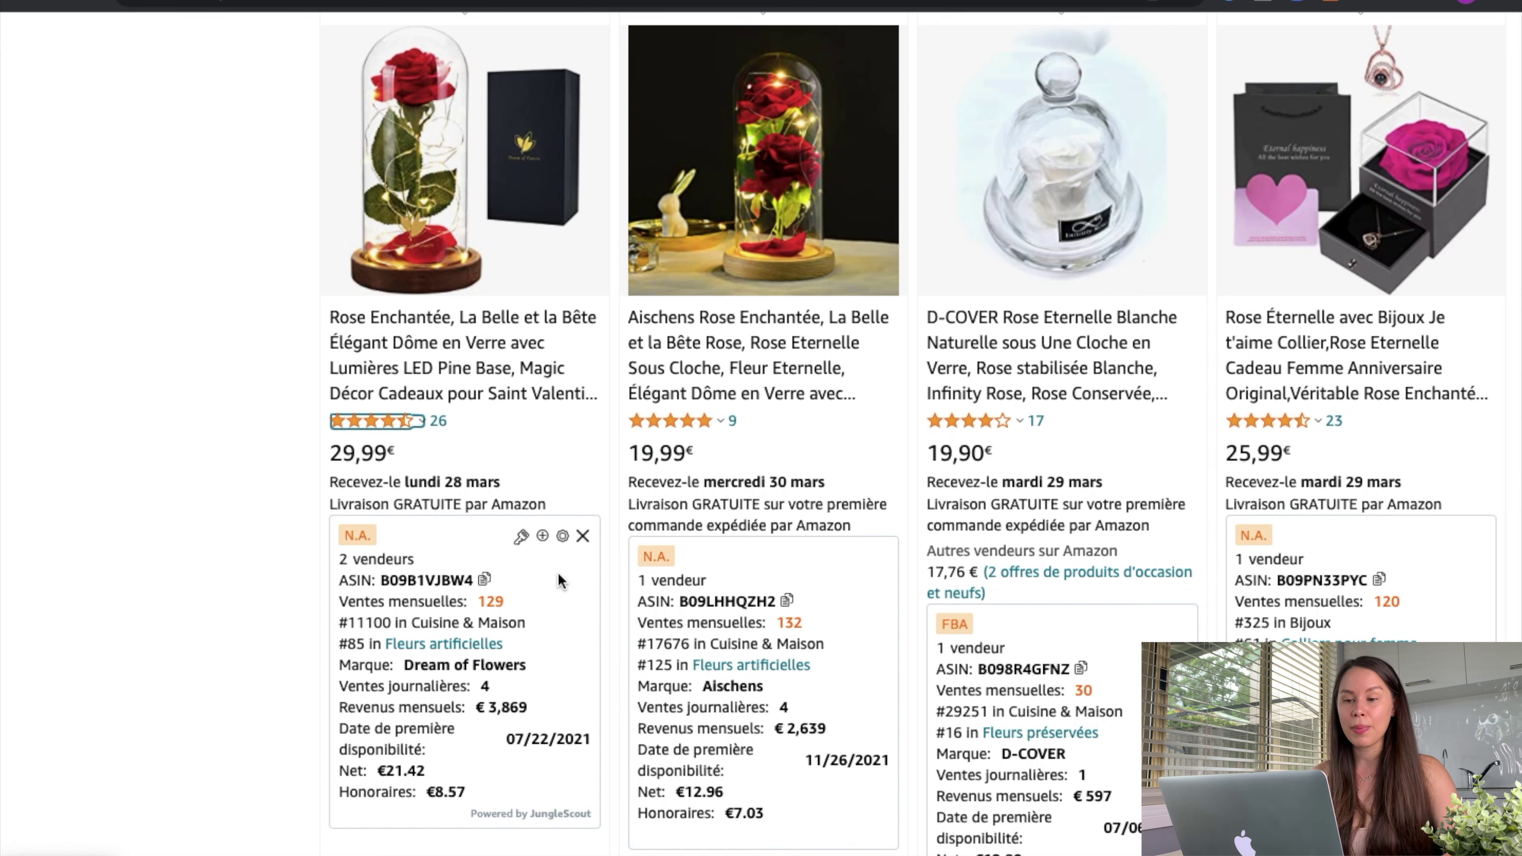
scroll(558, 575, "down", 12)
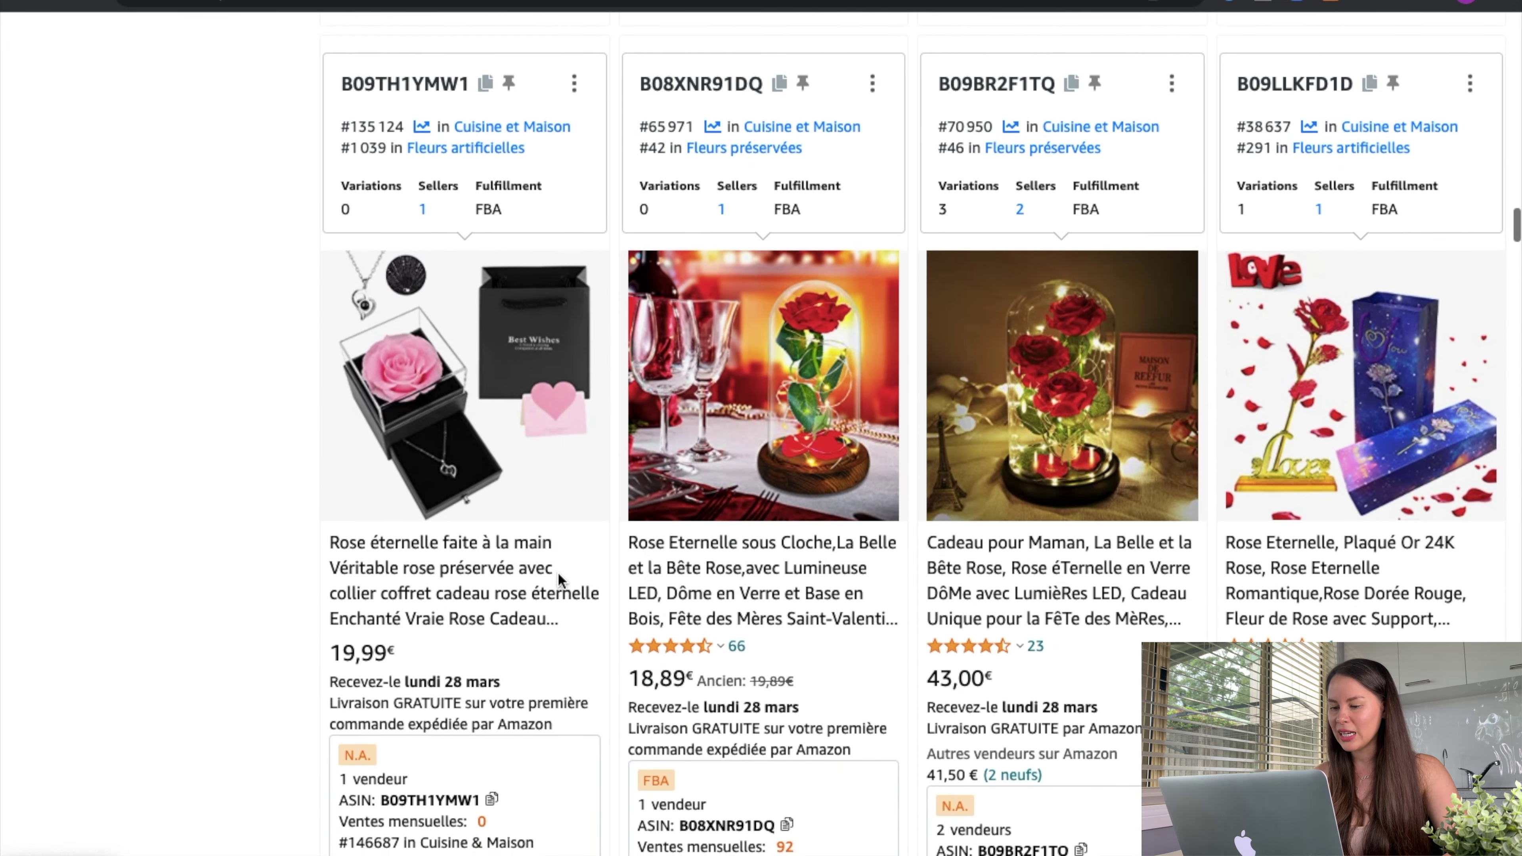
scroll(558, 572, "down", 2)
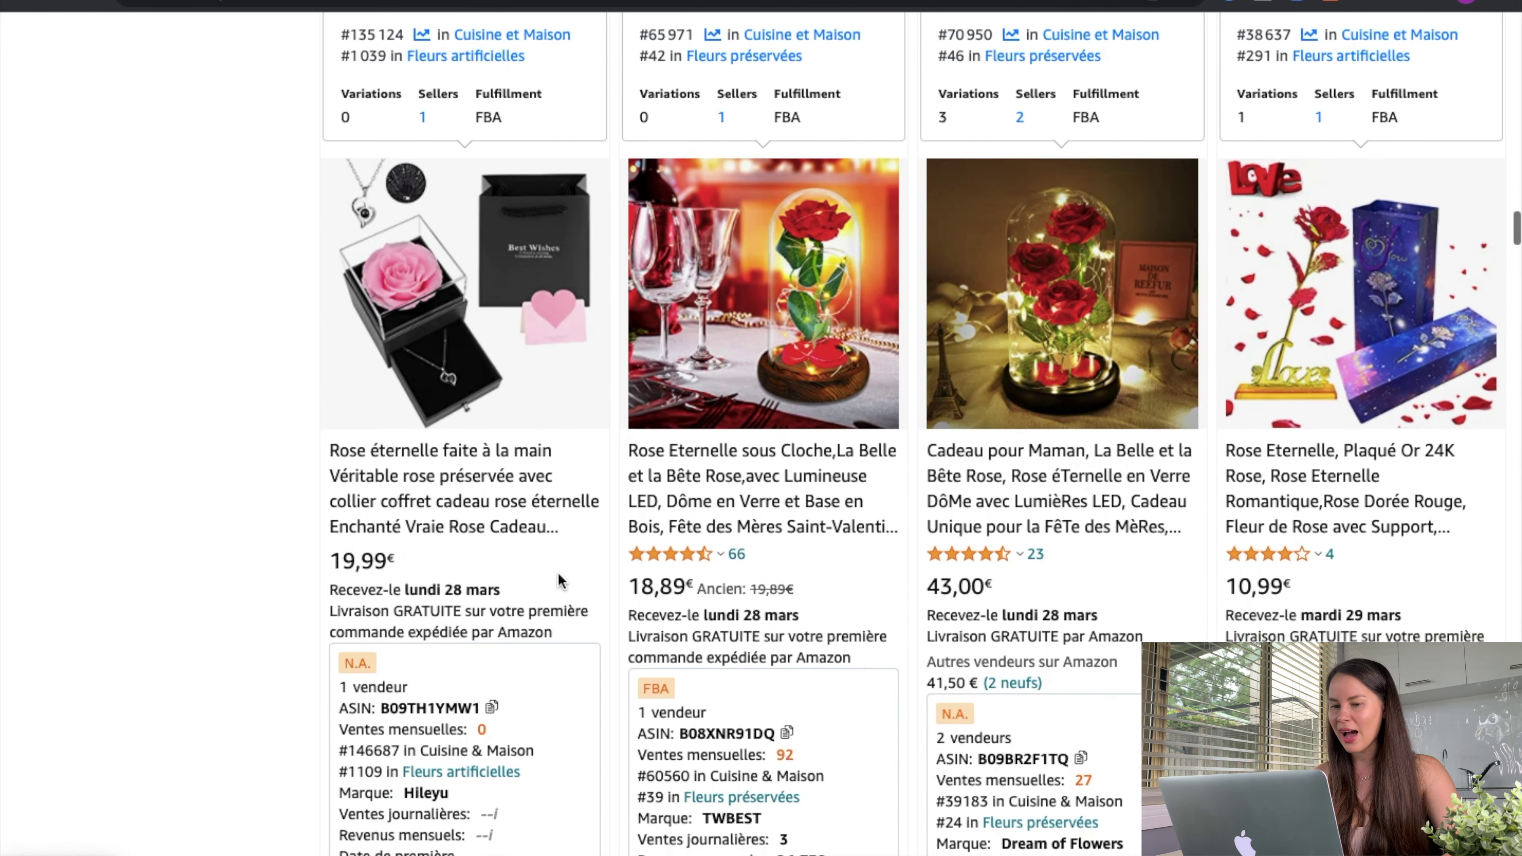
scroll(558, 572, "down", 15)
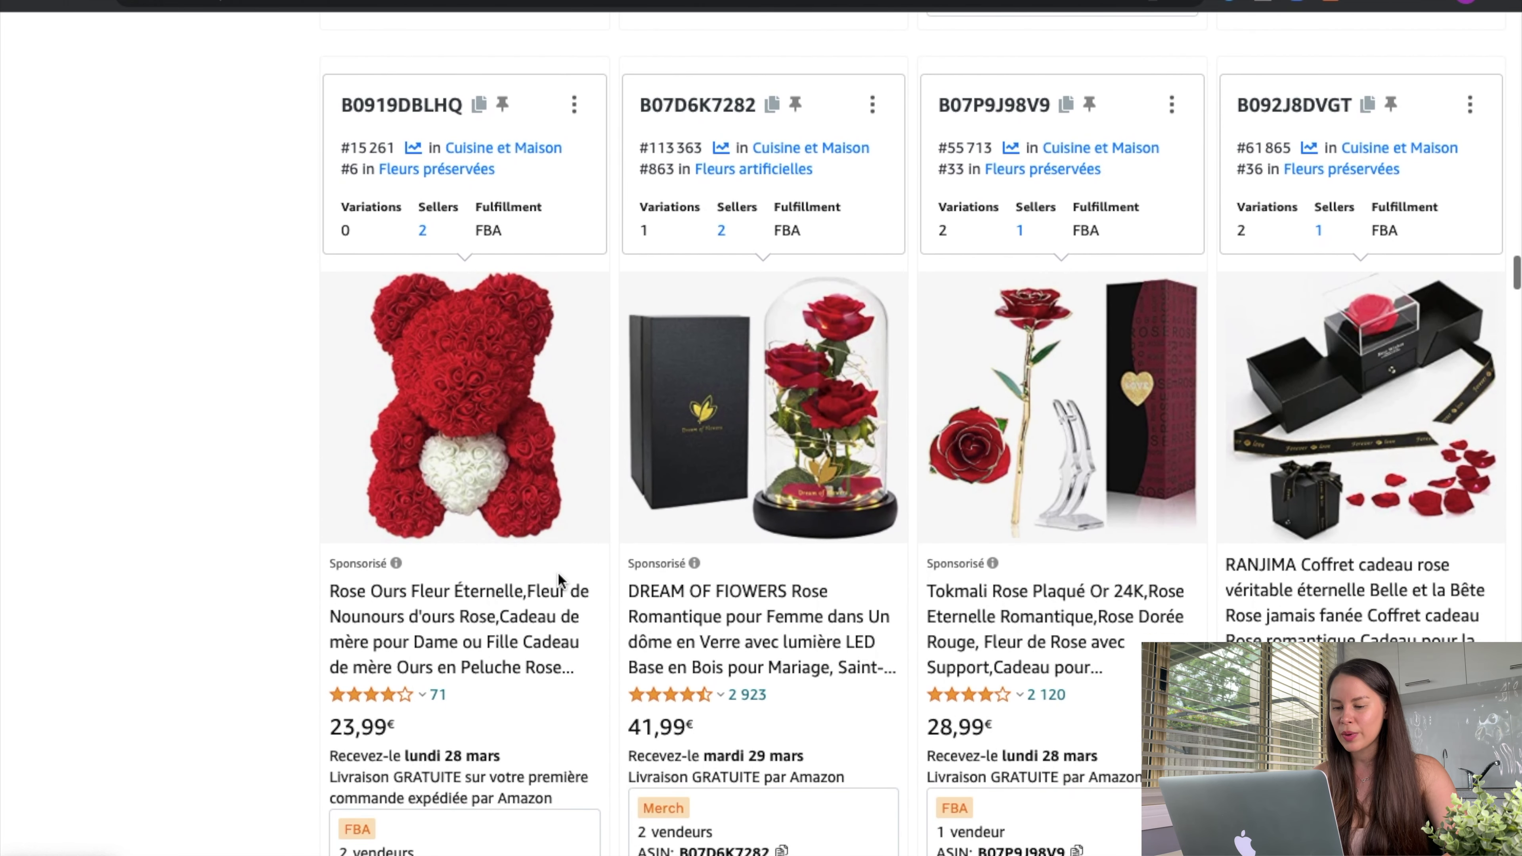
scroll(557, 571, "down", 15)
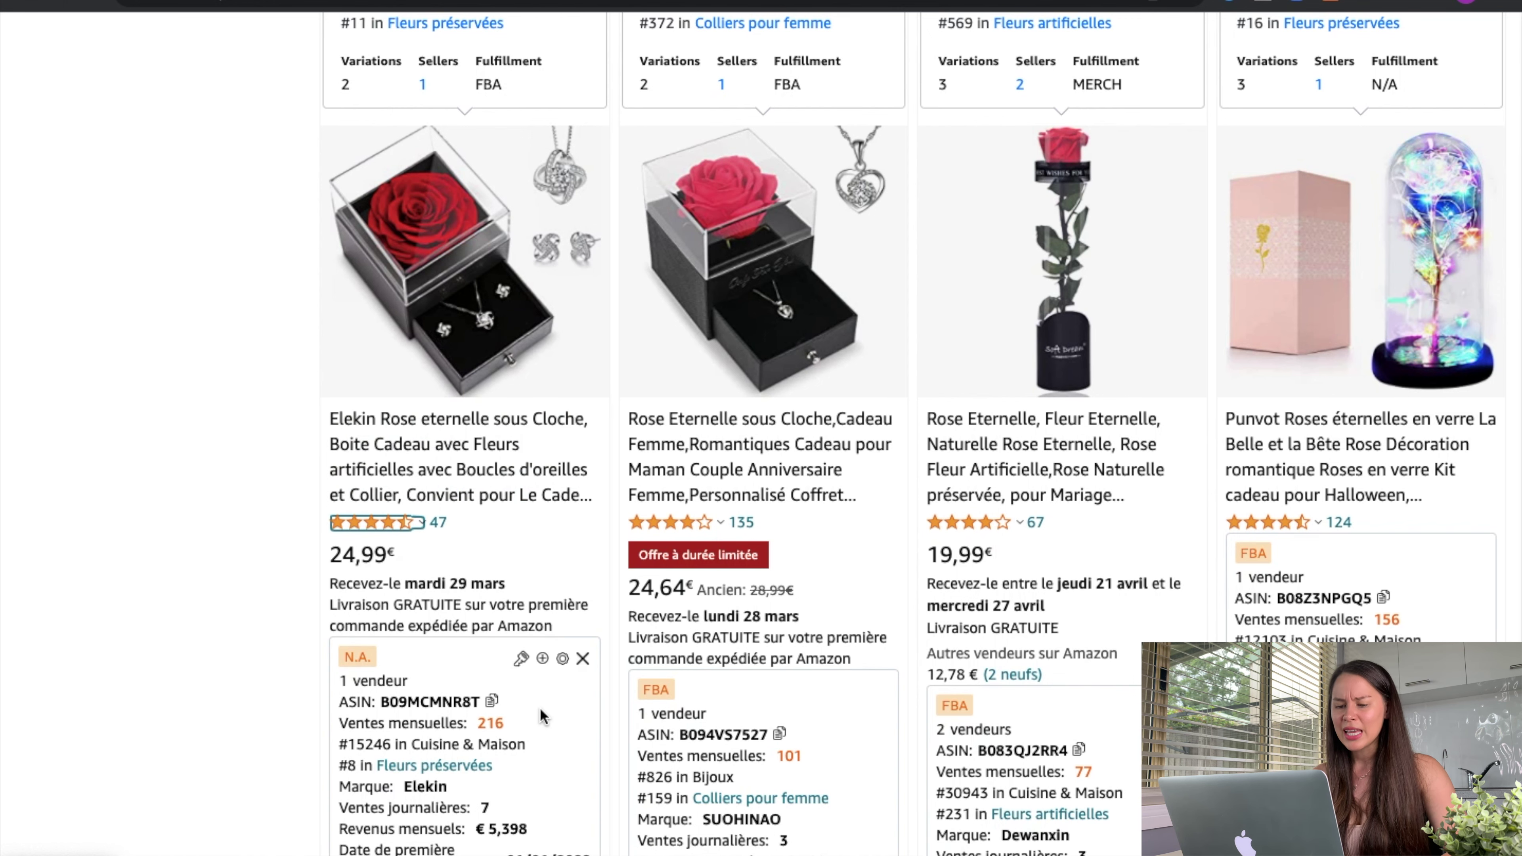
scroll(540, 707, "down", 3)
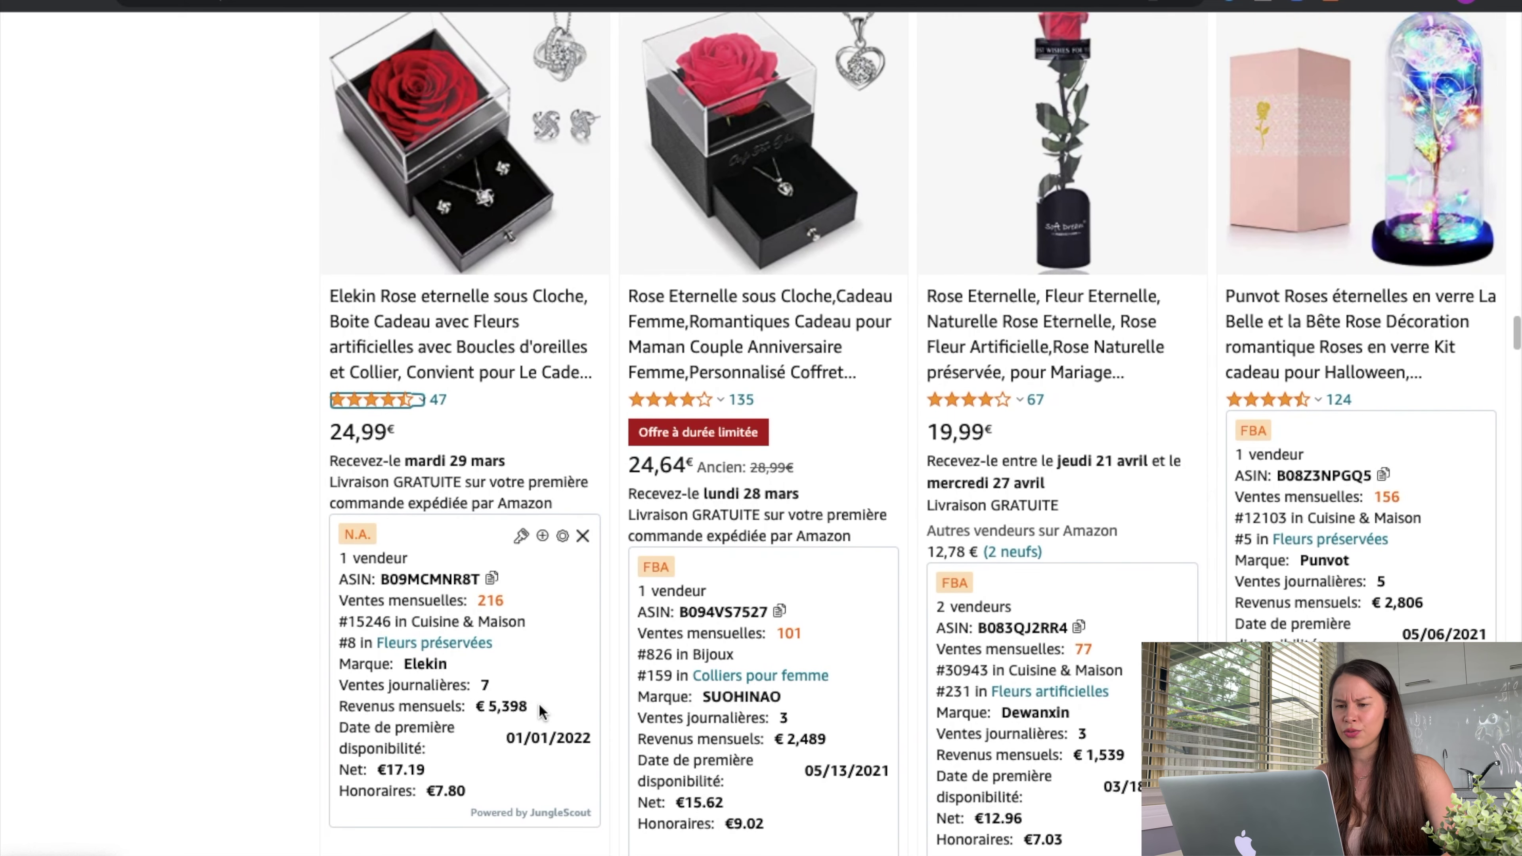
Open the Elekin rose jewellery box listing and review its rating, price, colour options and description.
left_click(485, 174)
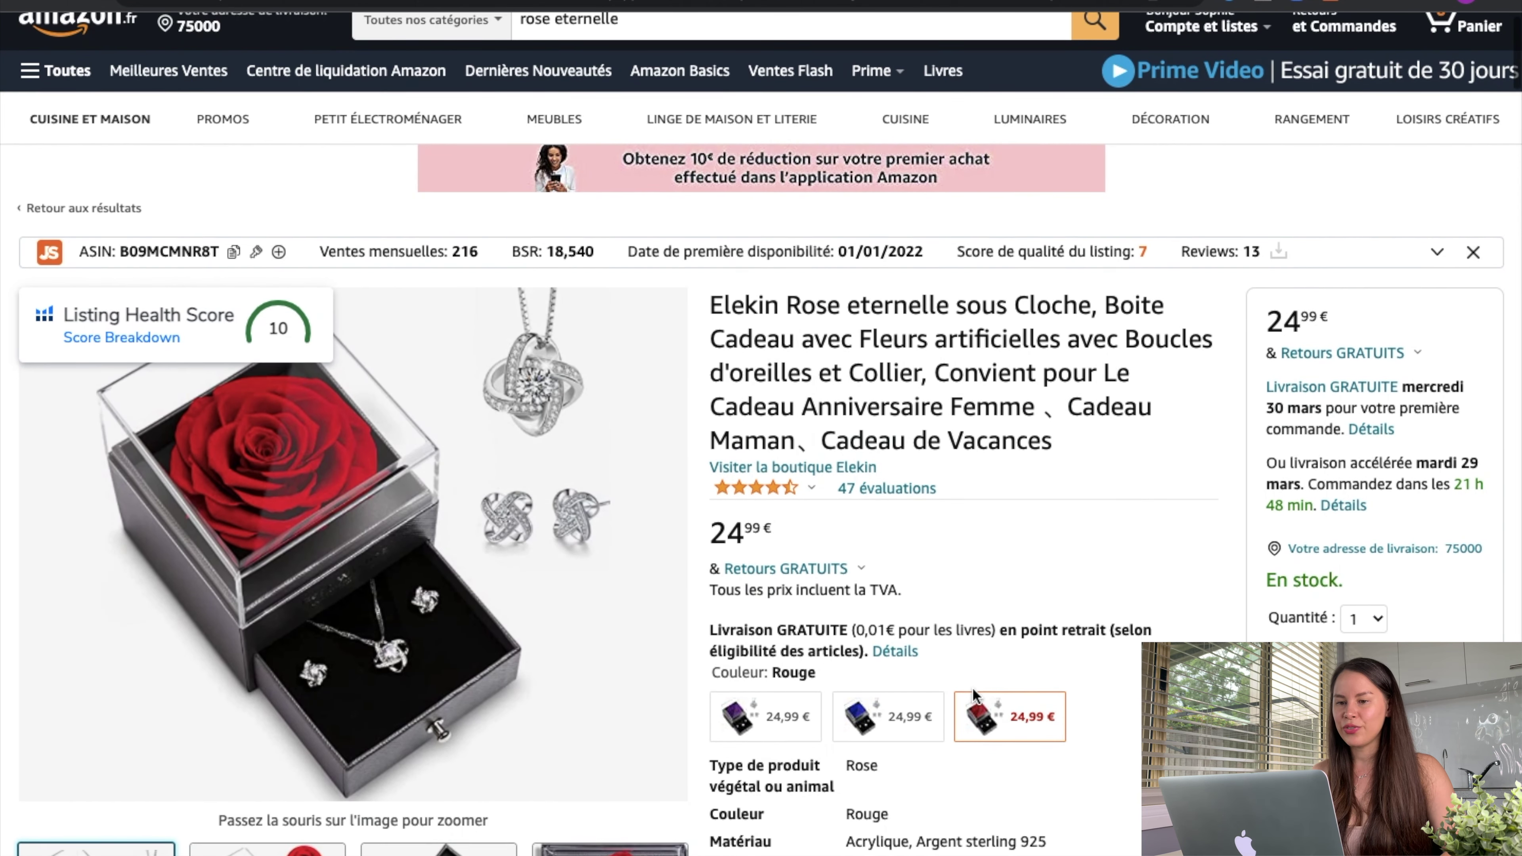
scroll(974, 695, "down", 4)
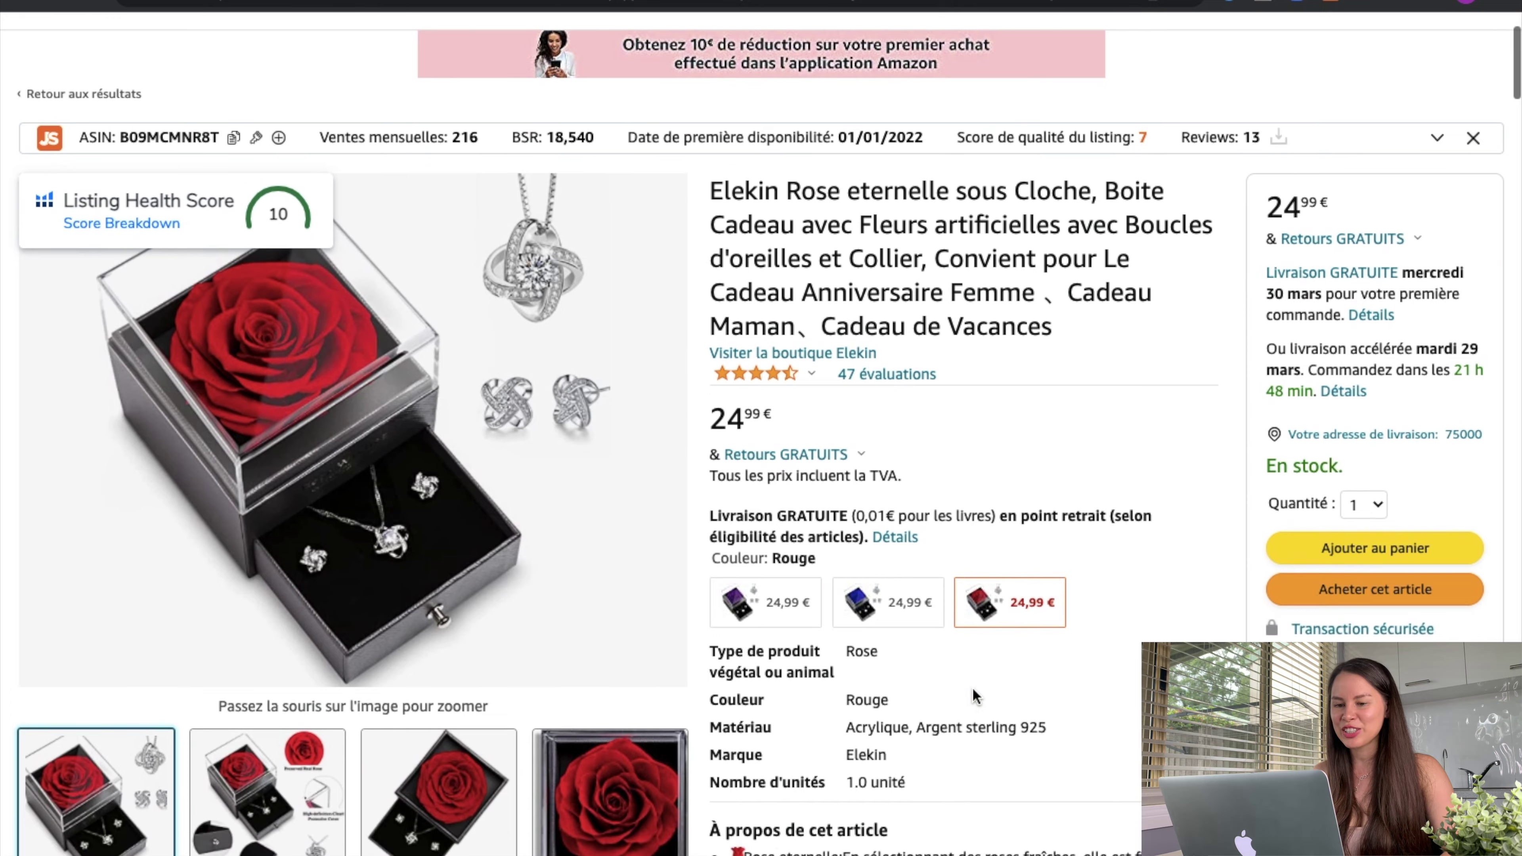
scroll(973, 688, "down", 2)
scroll(973, 688, "down", 2)
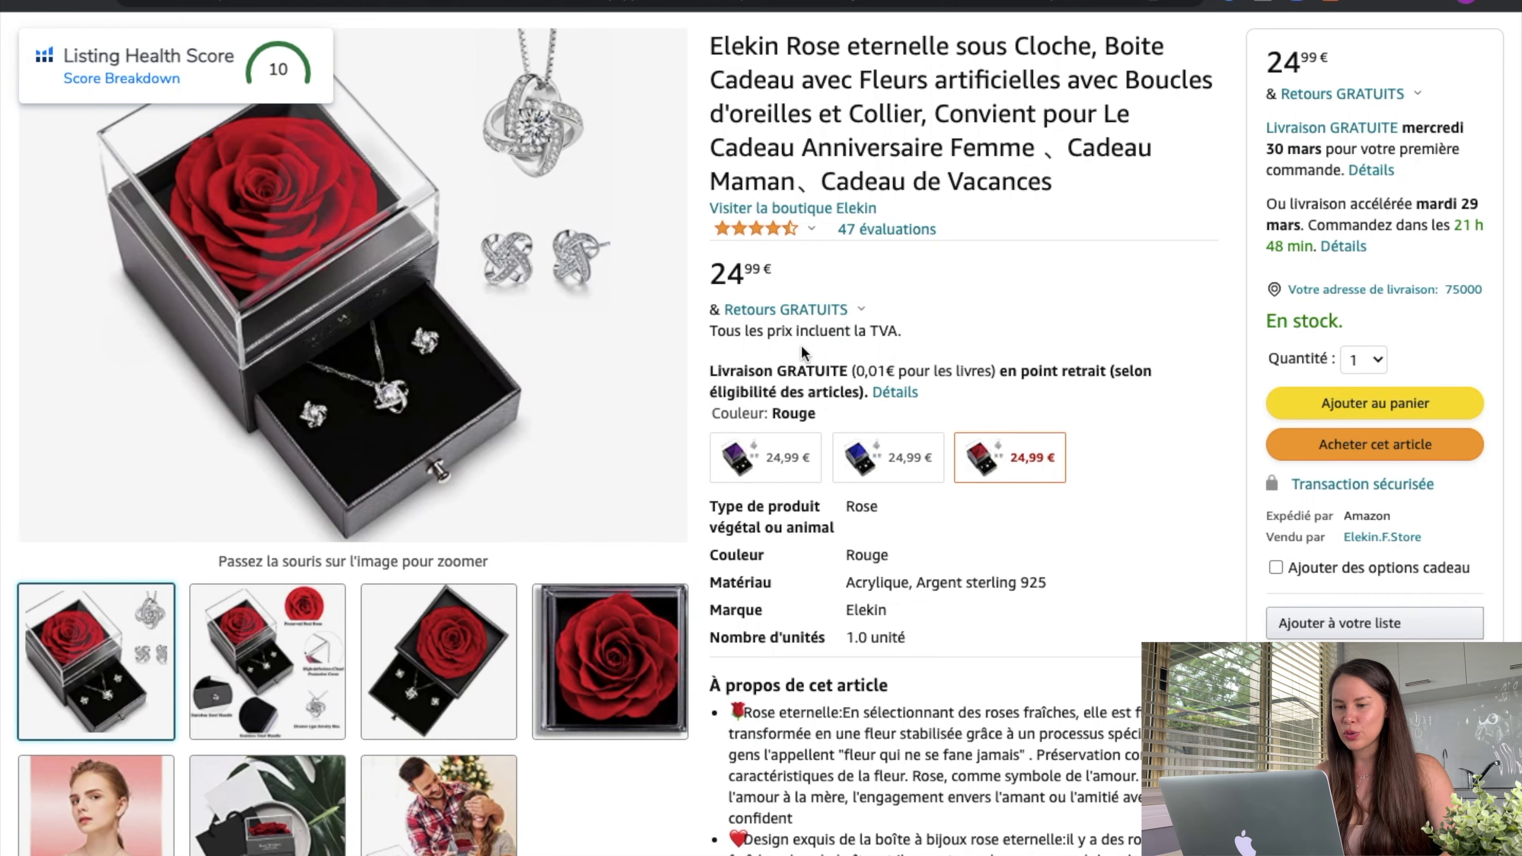
scroll(803, 352, "down", 2)
scroll(803, 352, "down", 3)
Look through the Elekin listing's product photos, from the feature close-ups to the model, packaging and gift-giving pictures.
mouse_move(299, 667)
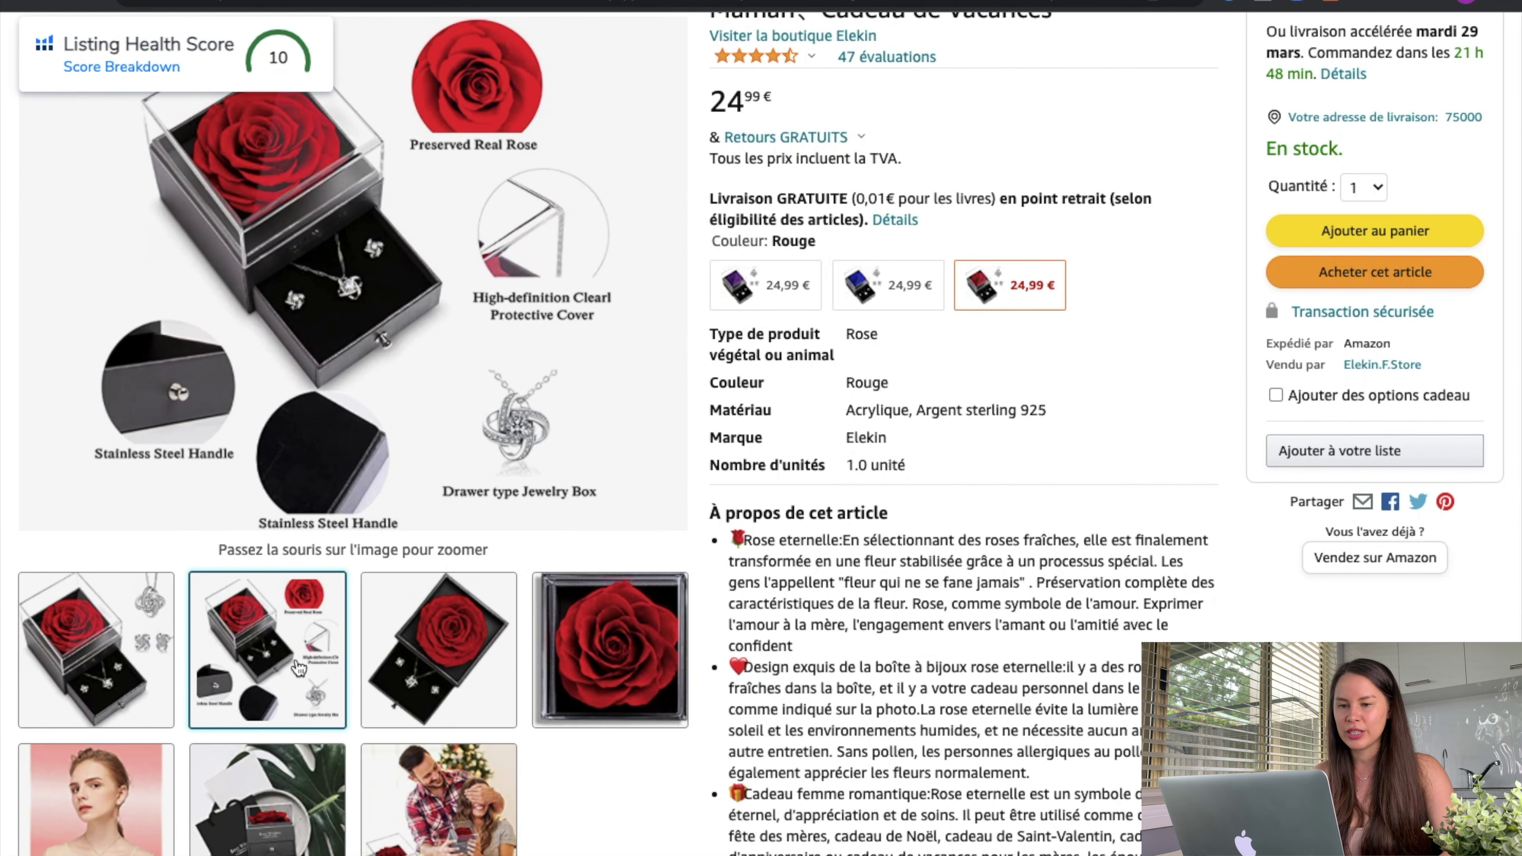
mouse_move(119, 673)
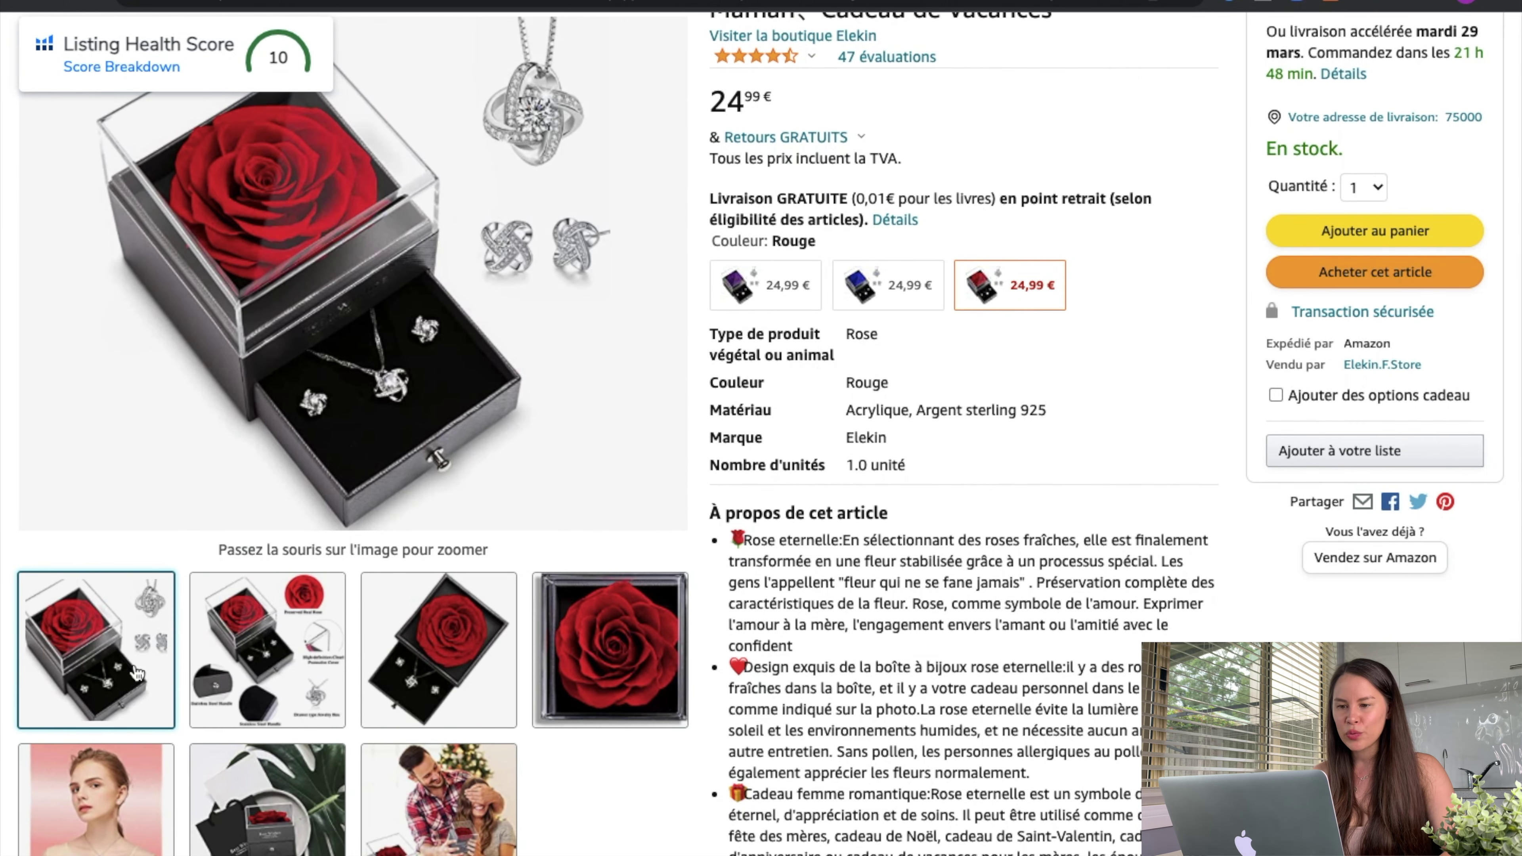
mouse_move(427, 674)
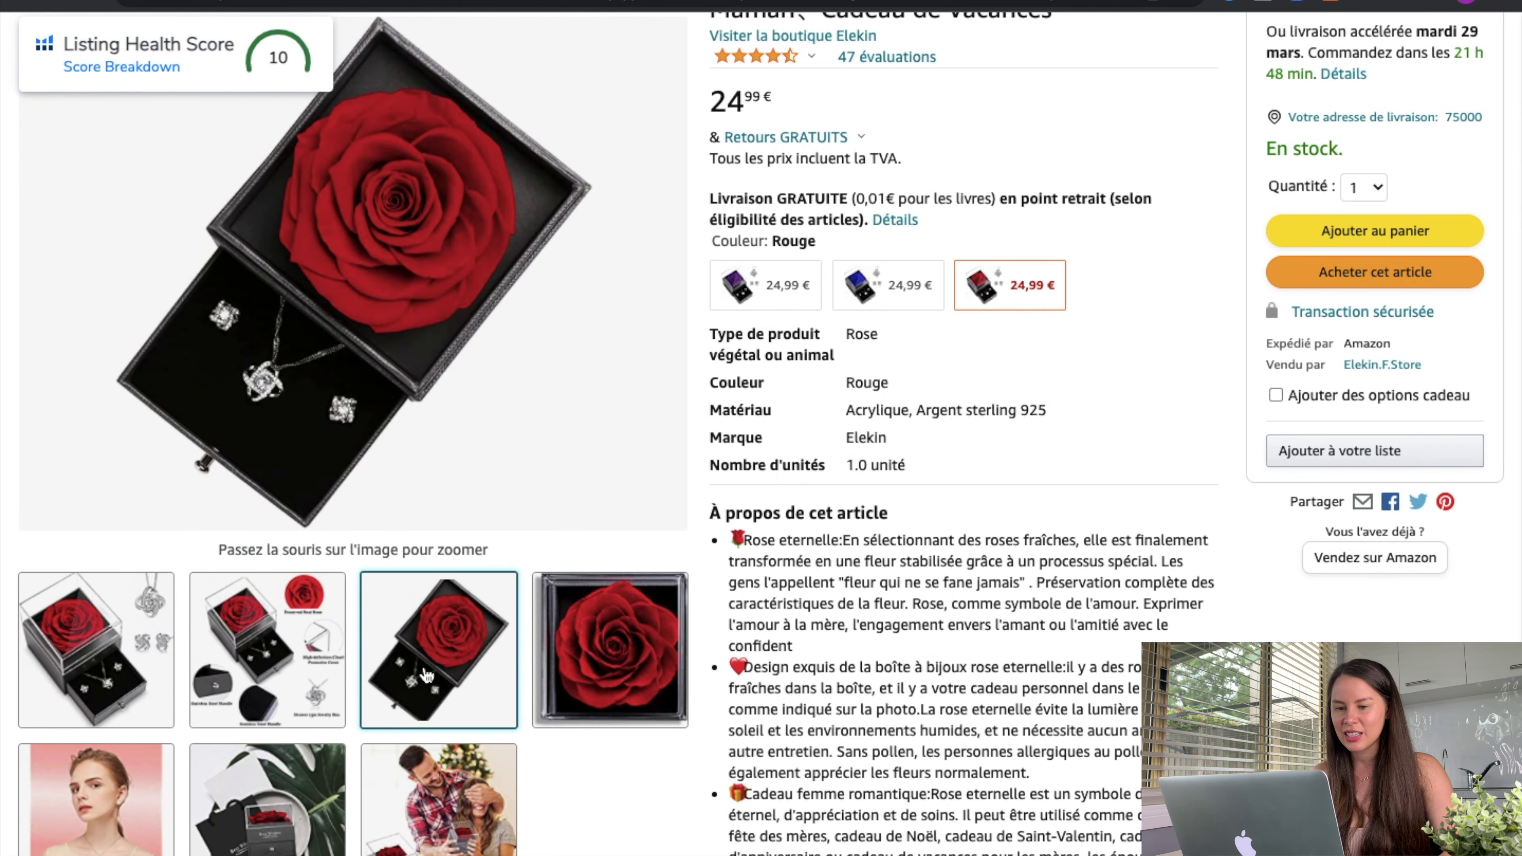
scroll(426, 674, "down", 4)
mouse_move(78, 847)
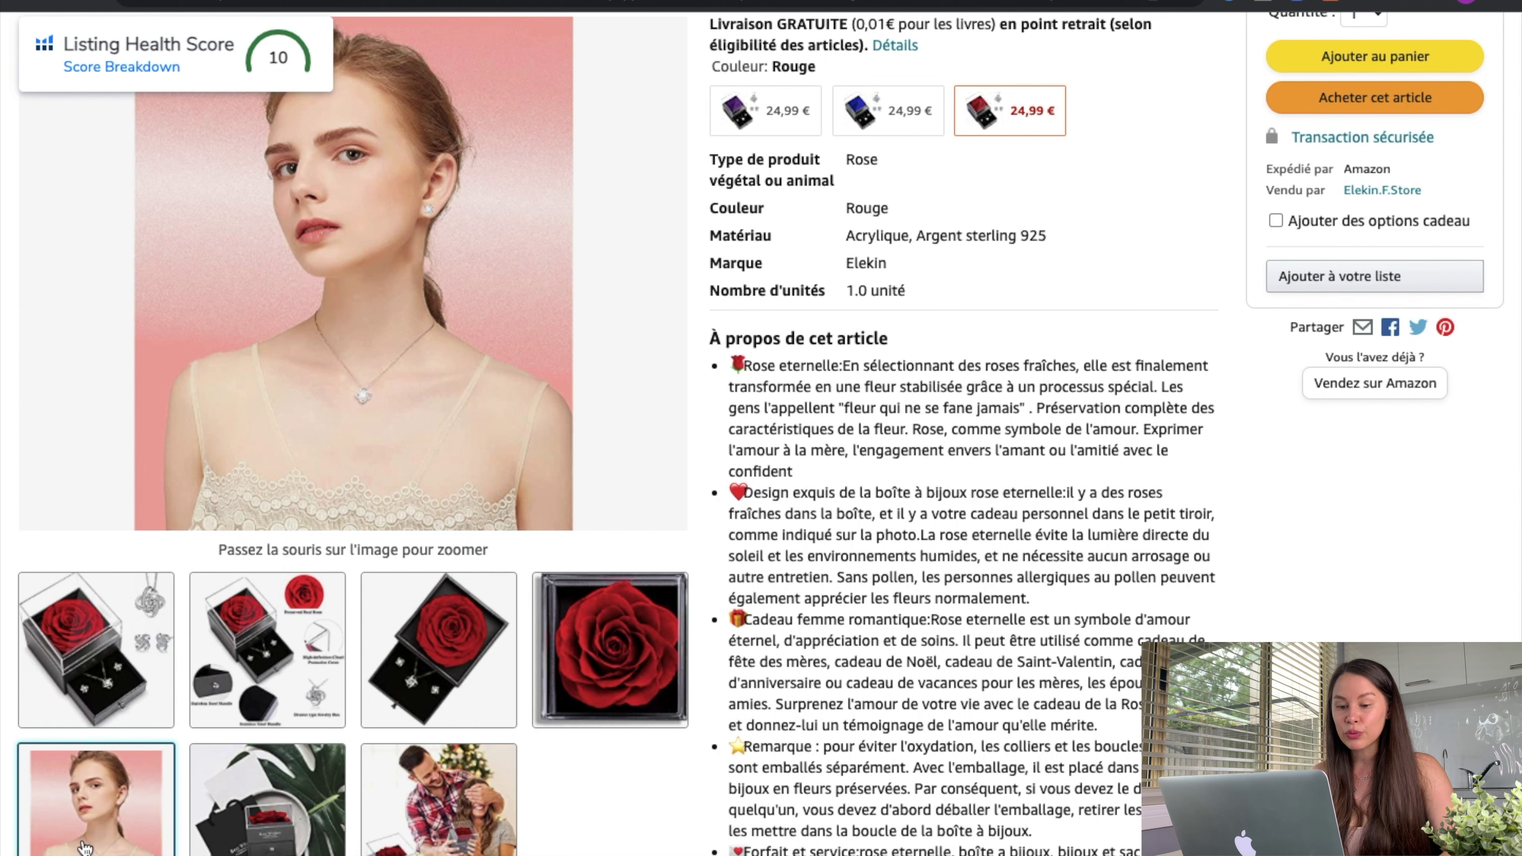
mouse_move(263, 821)
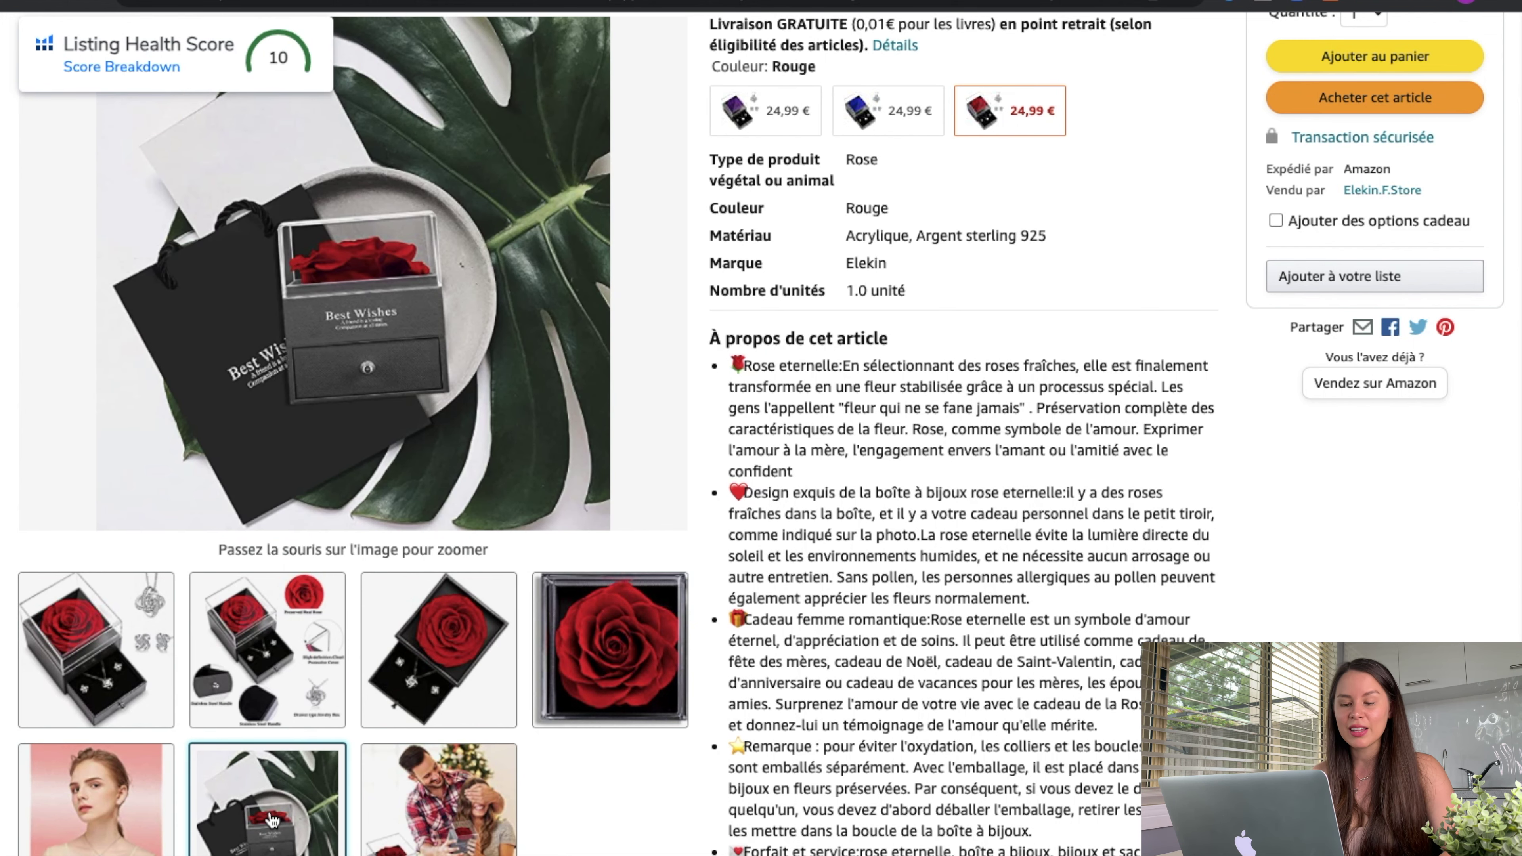
mouse_move(451, 812)
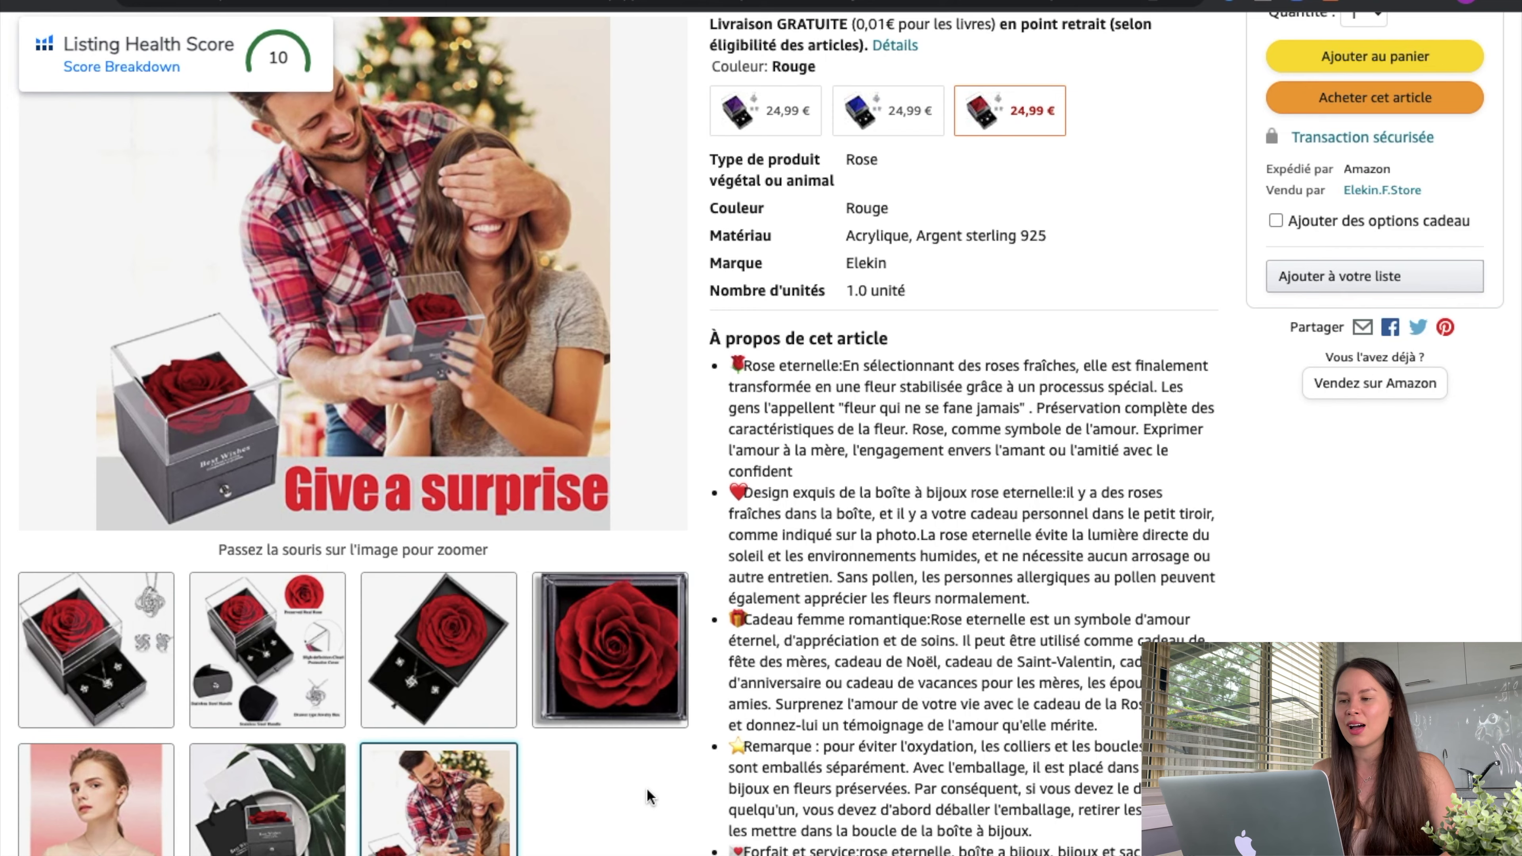
scroll(1057, 582, "up", 6)
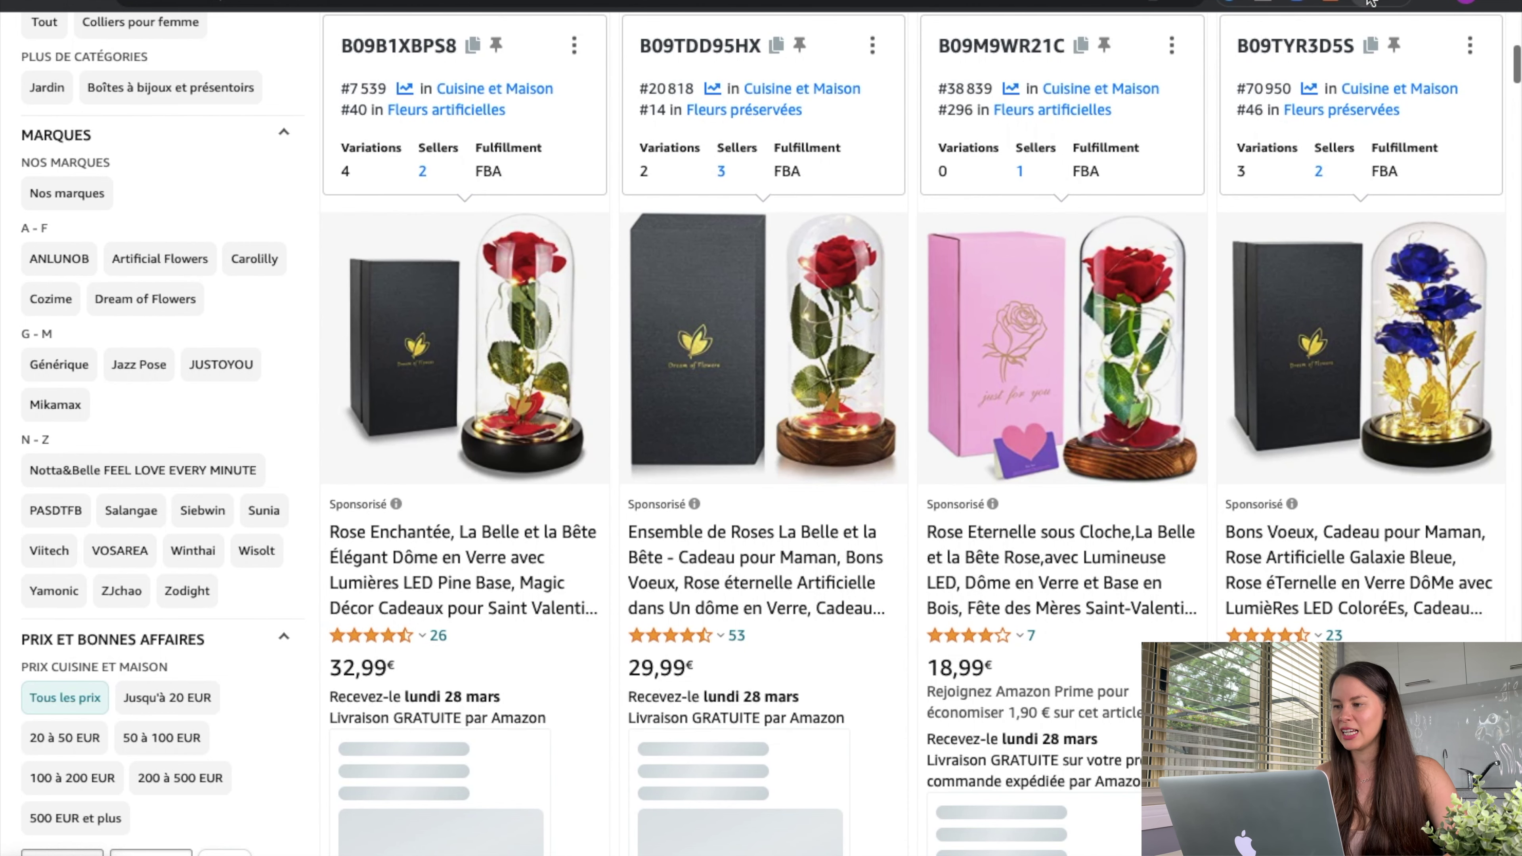
Run Xray on the rose eternelle results and check the keyword's search volume history over 30 days, 90 days and 1 year.
left_click(1370, 3)
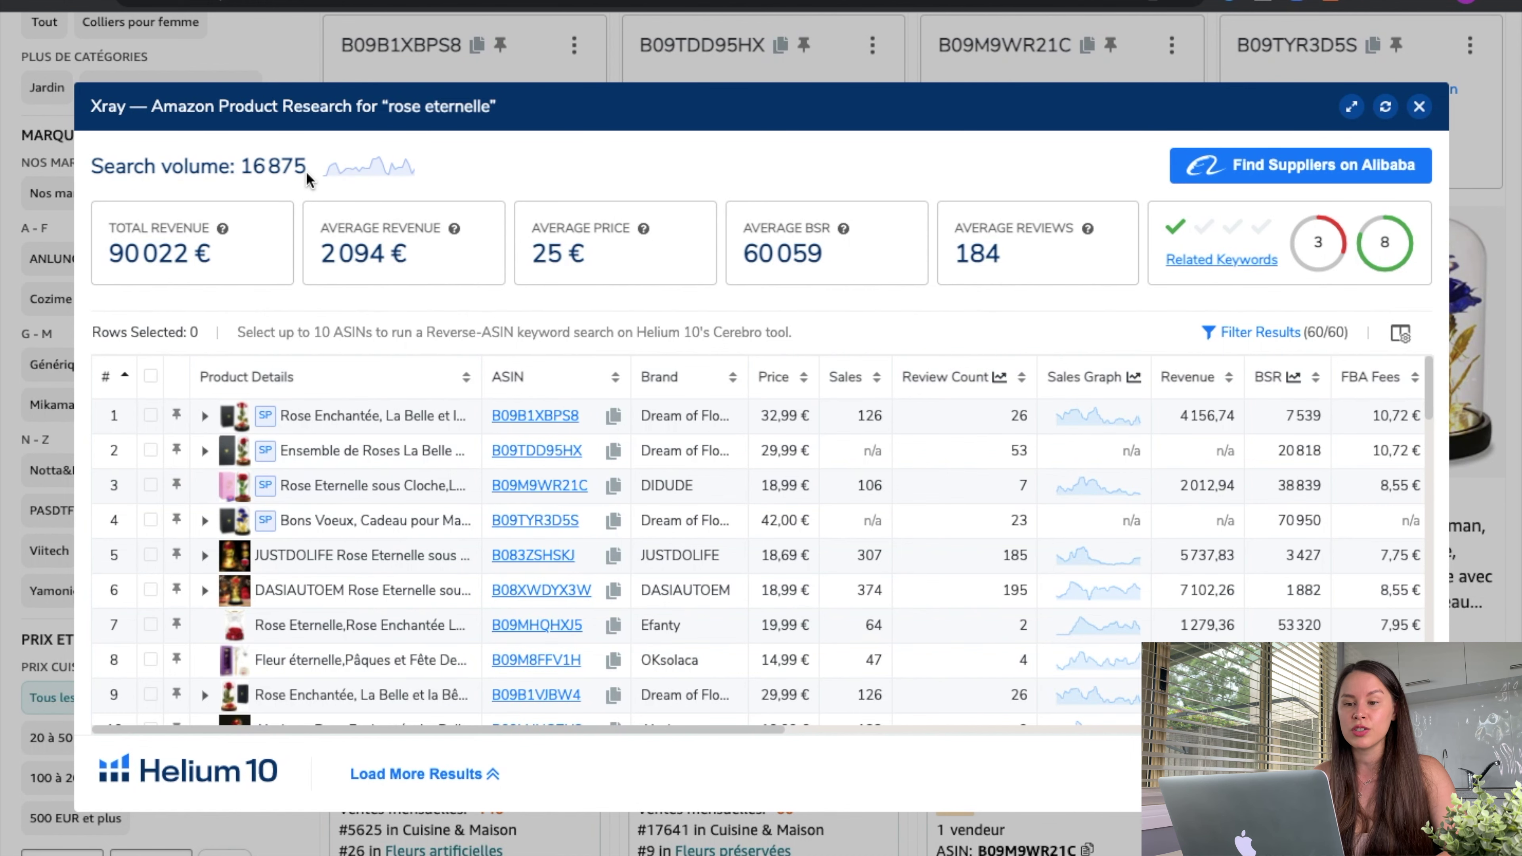
left_click(363, 173)
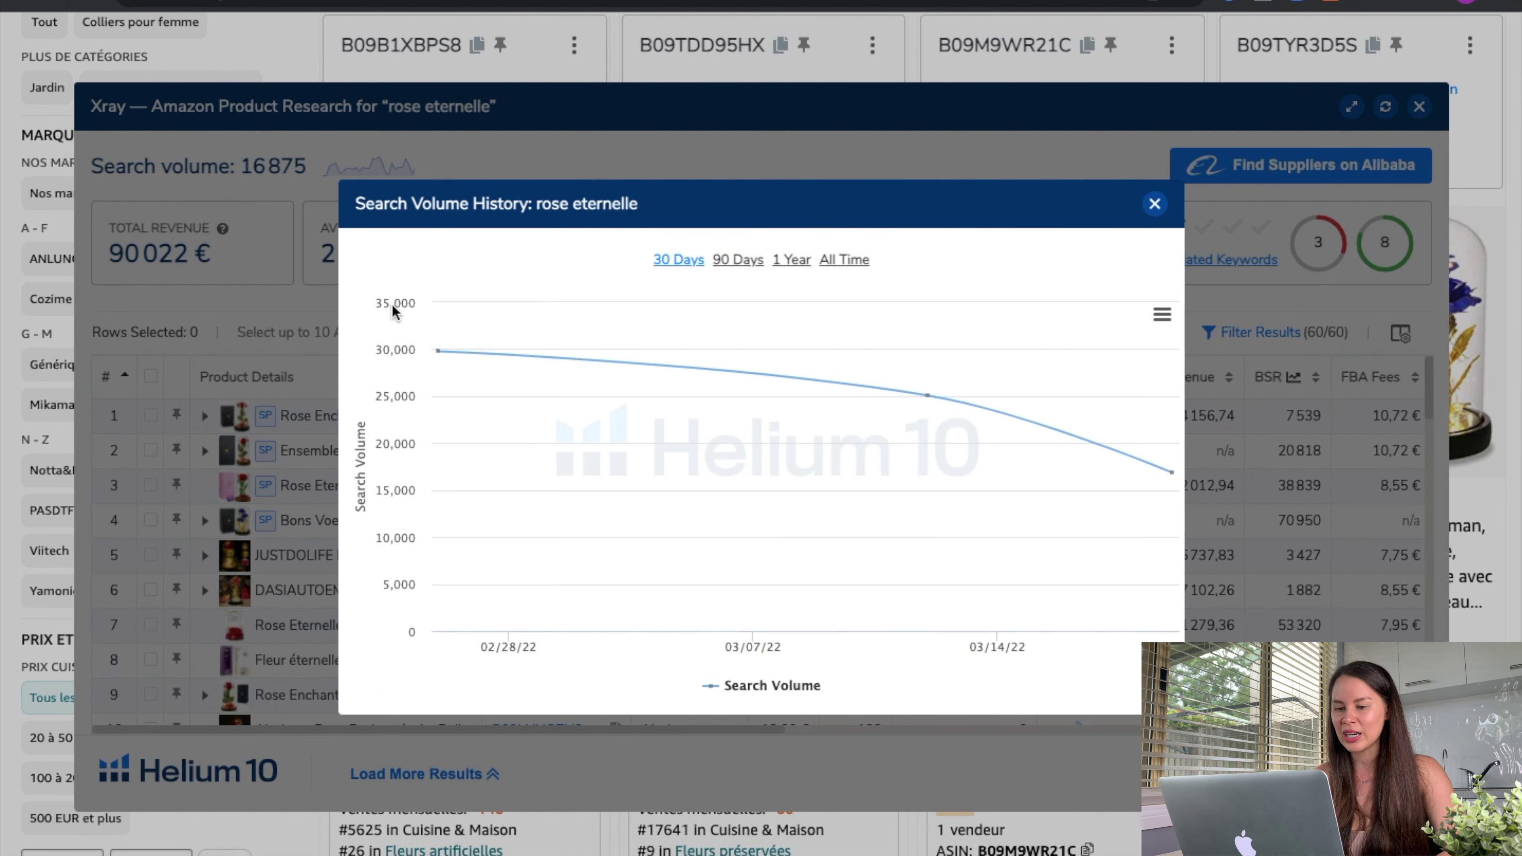
mouse_move(429, 364)
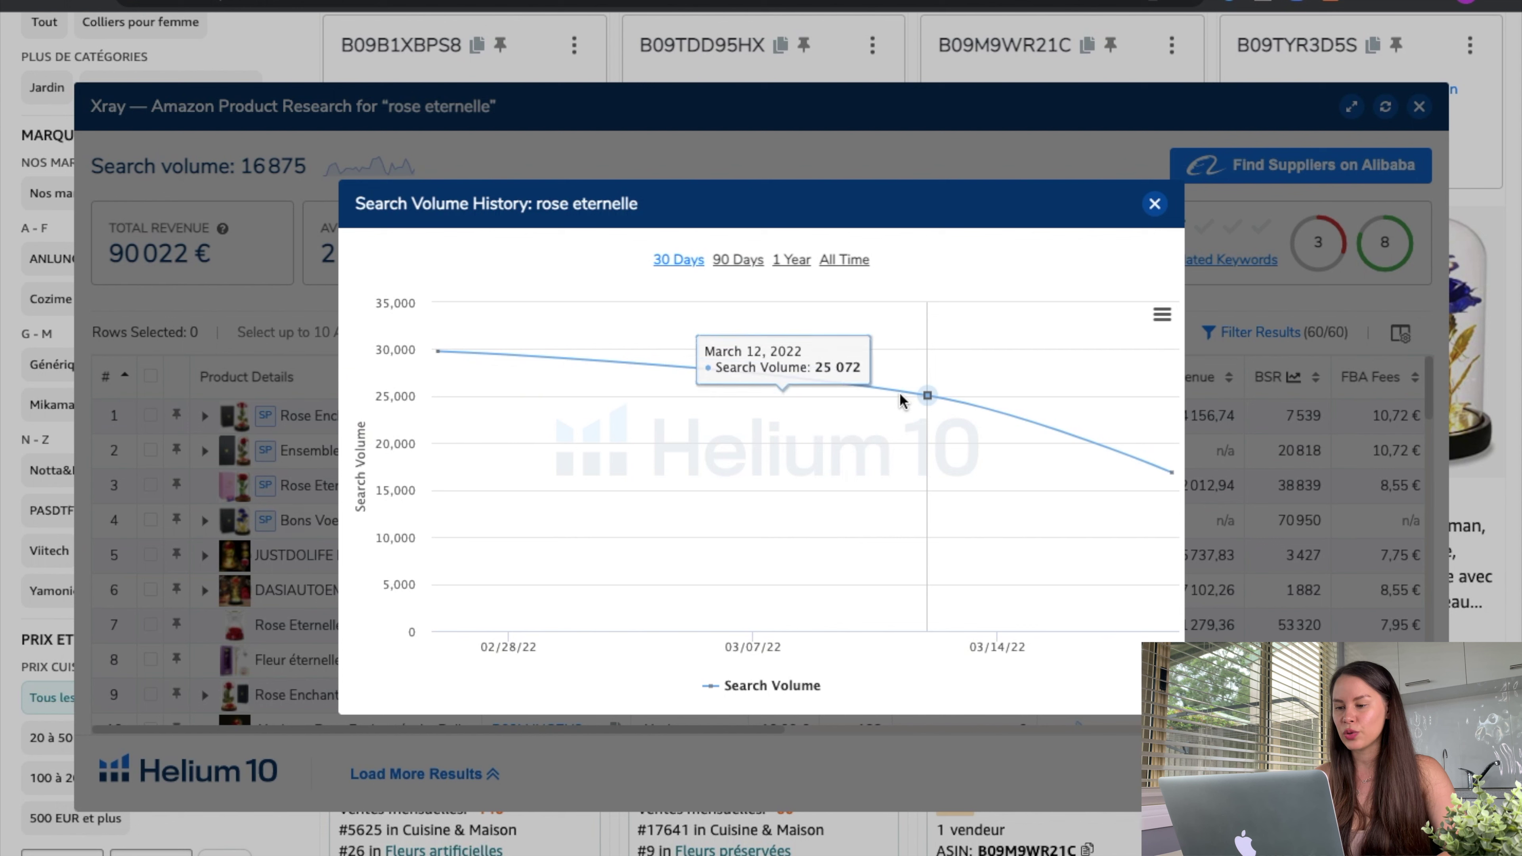
left_click(744, 260)
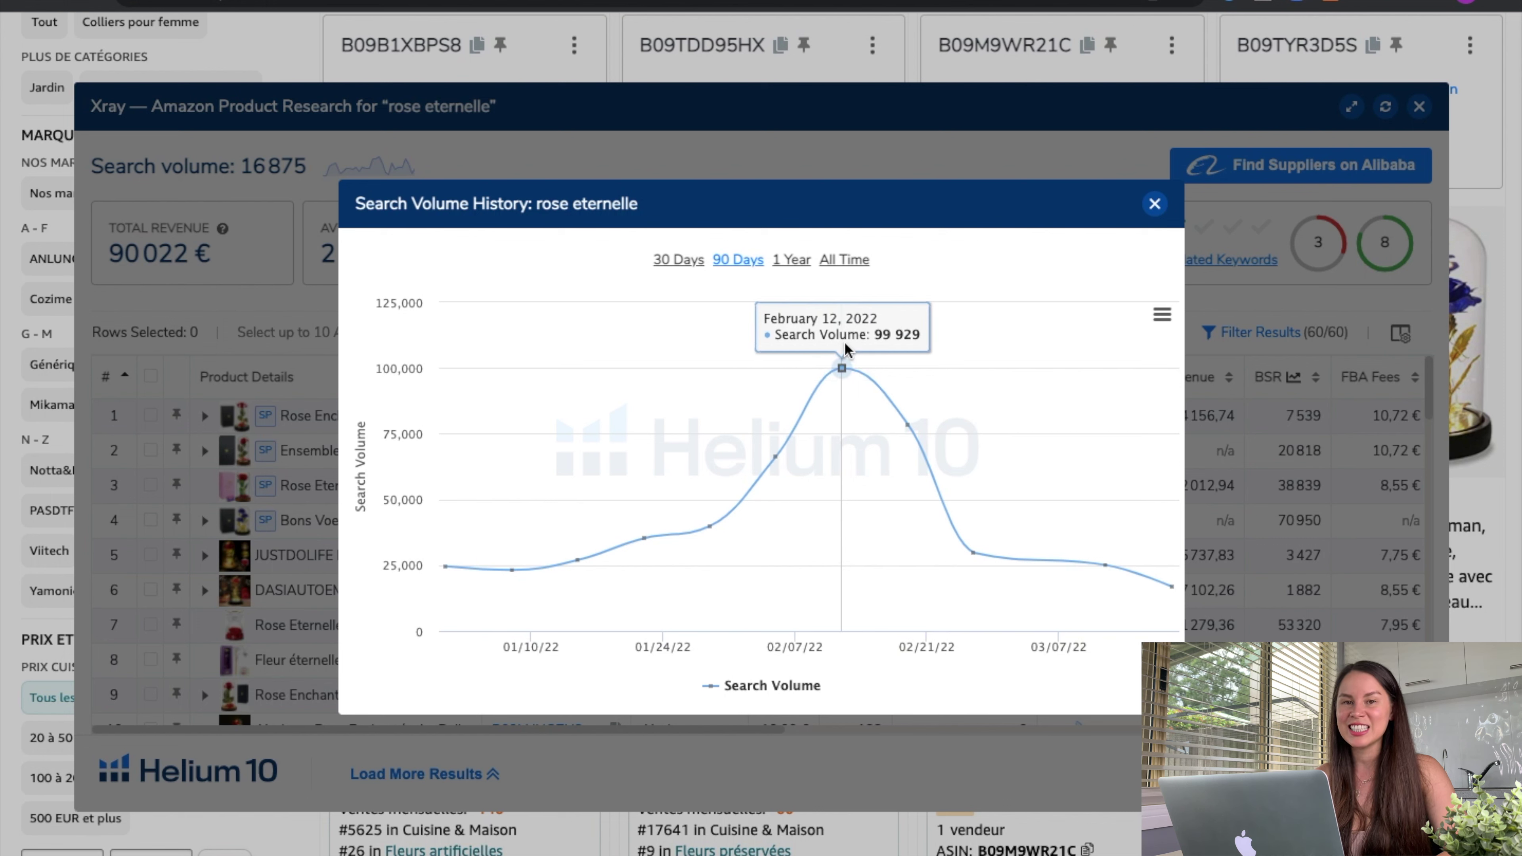
left_click(790, 261)
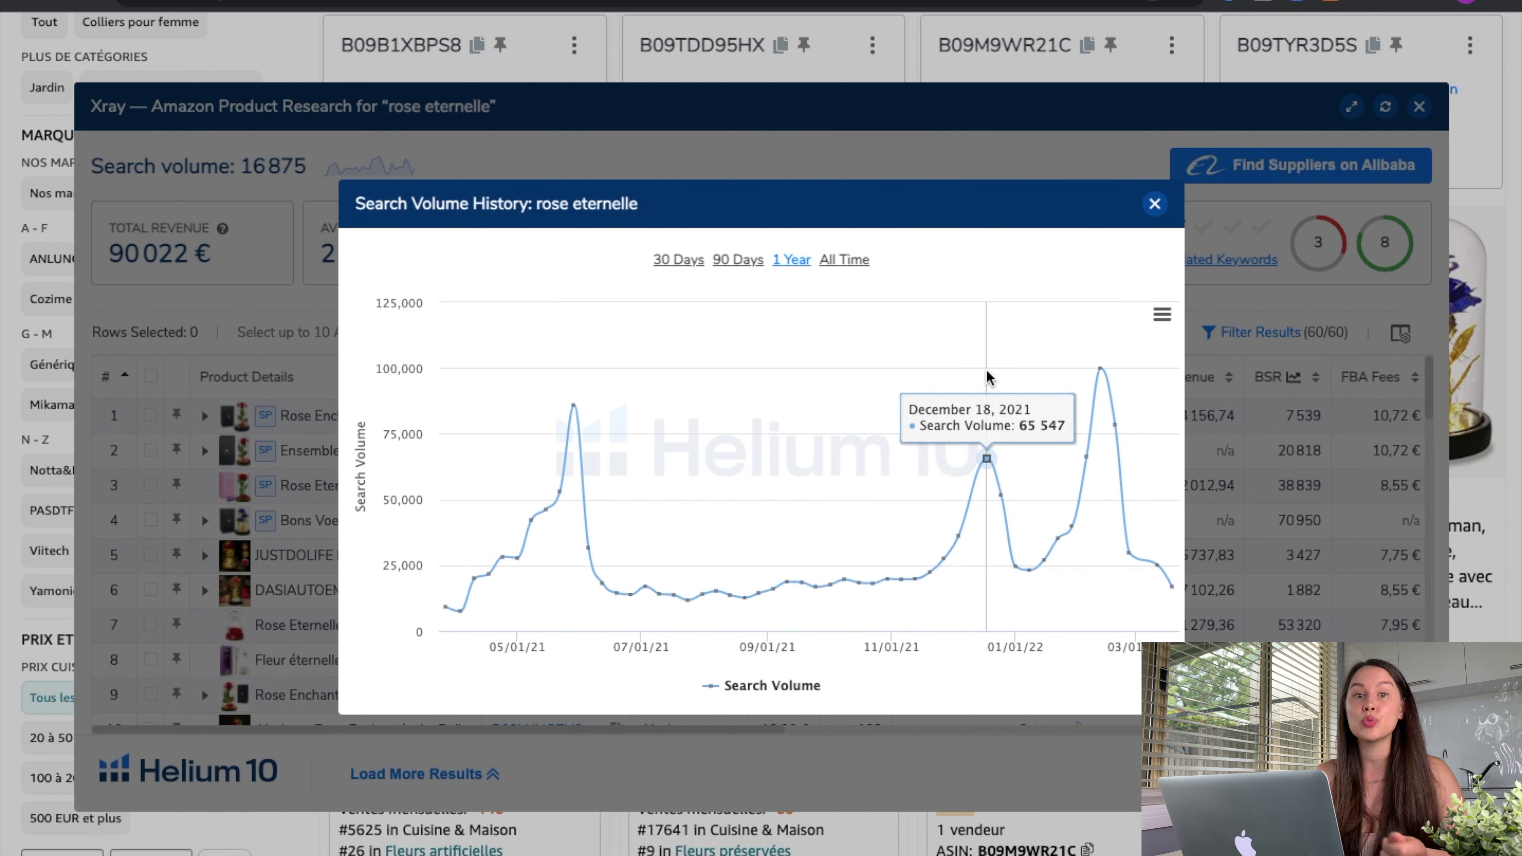
left_click(1155, 204)
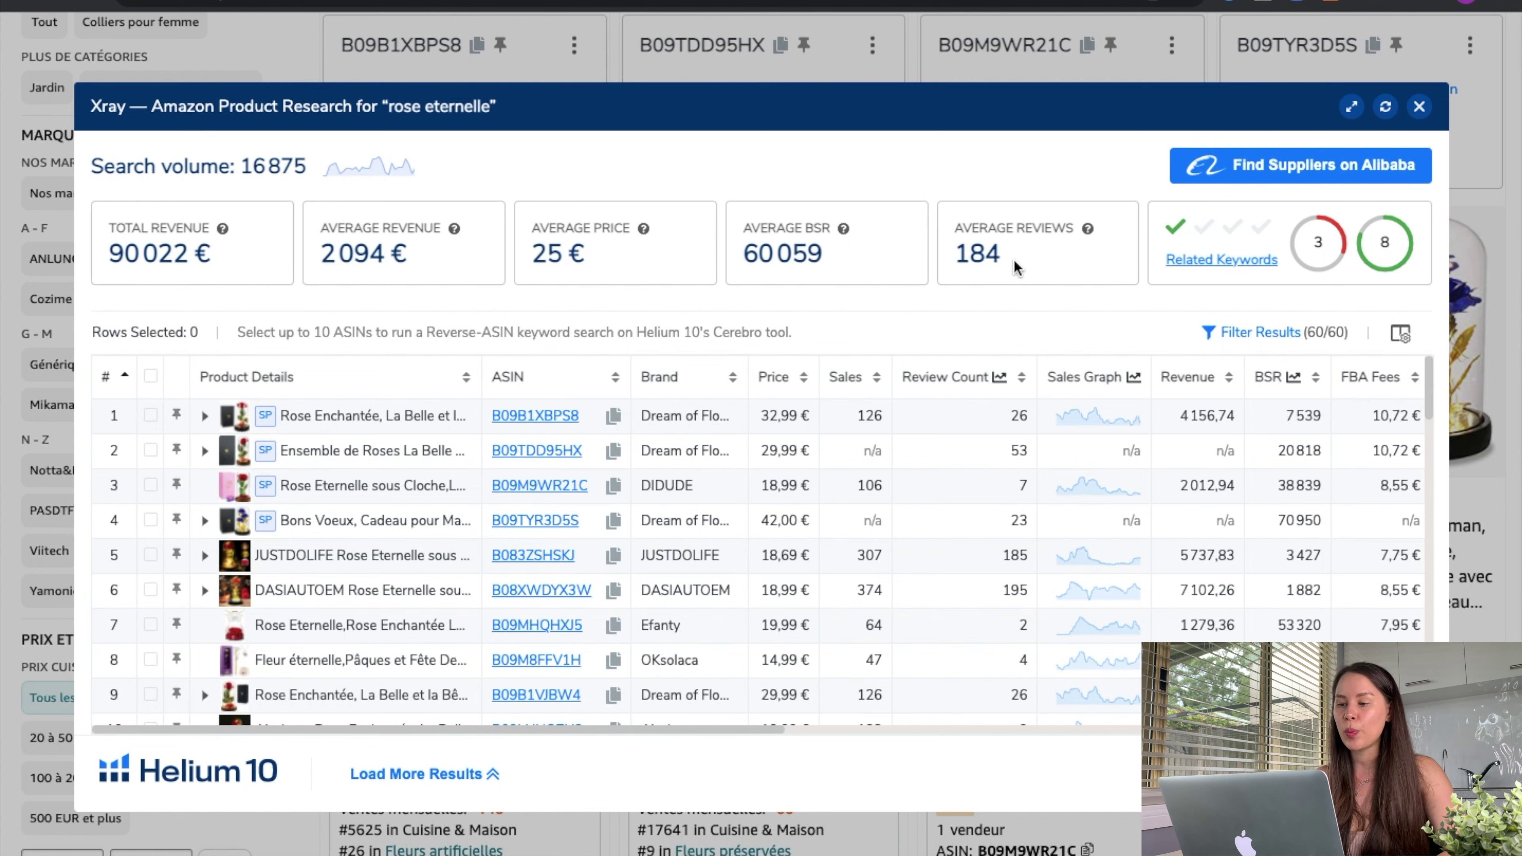
Remove the first four sponsored products from the Xray product table.
scroll(1013, 260, "down", 5)
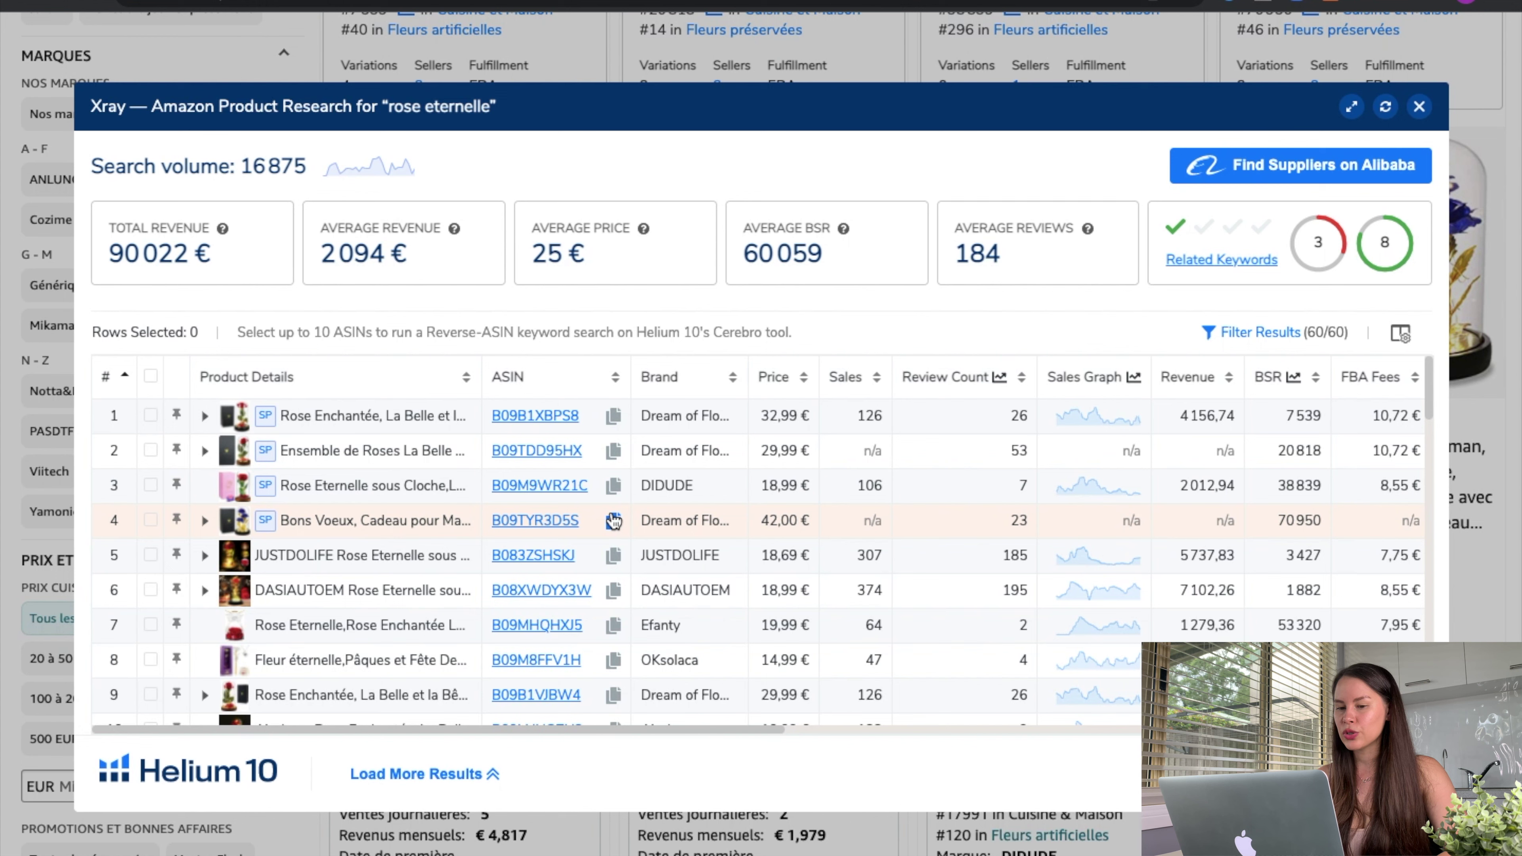
left_click(150, 415)
left_click(150, 449)
left_click(151, 485)
left_click(150, 519)
left_click(245, 332)
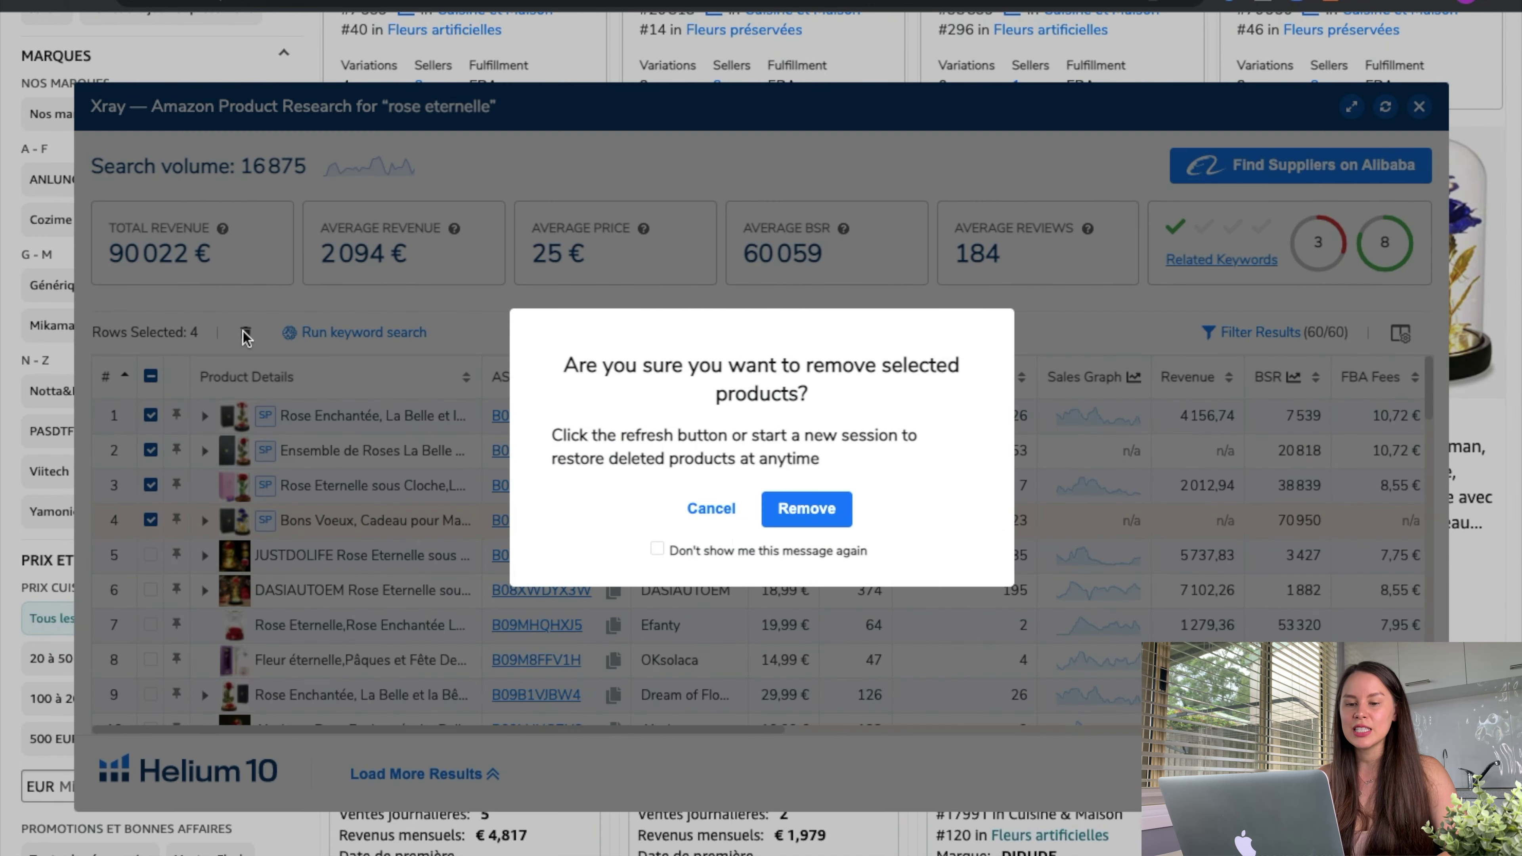
left_click(807, 509)
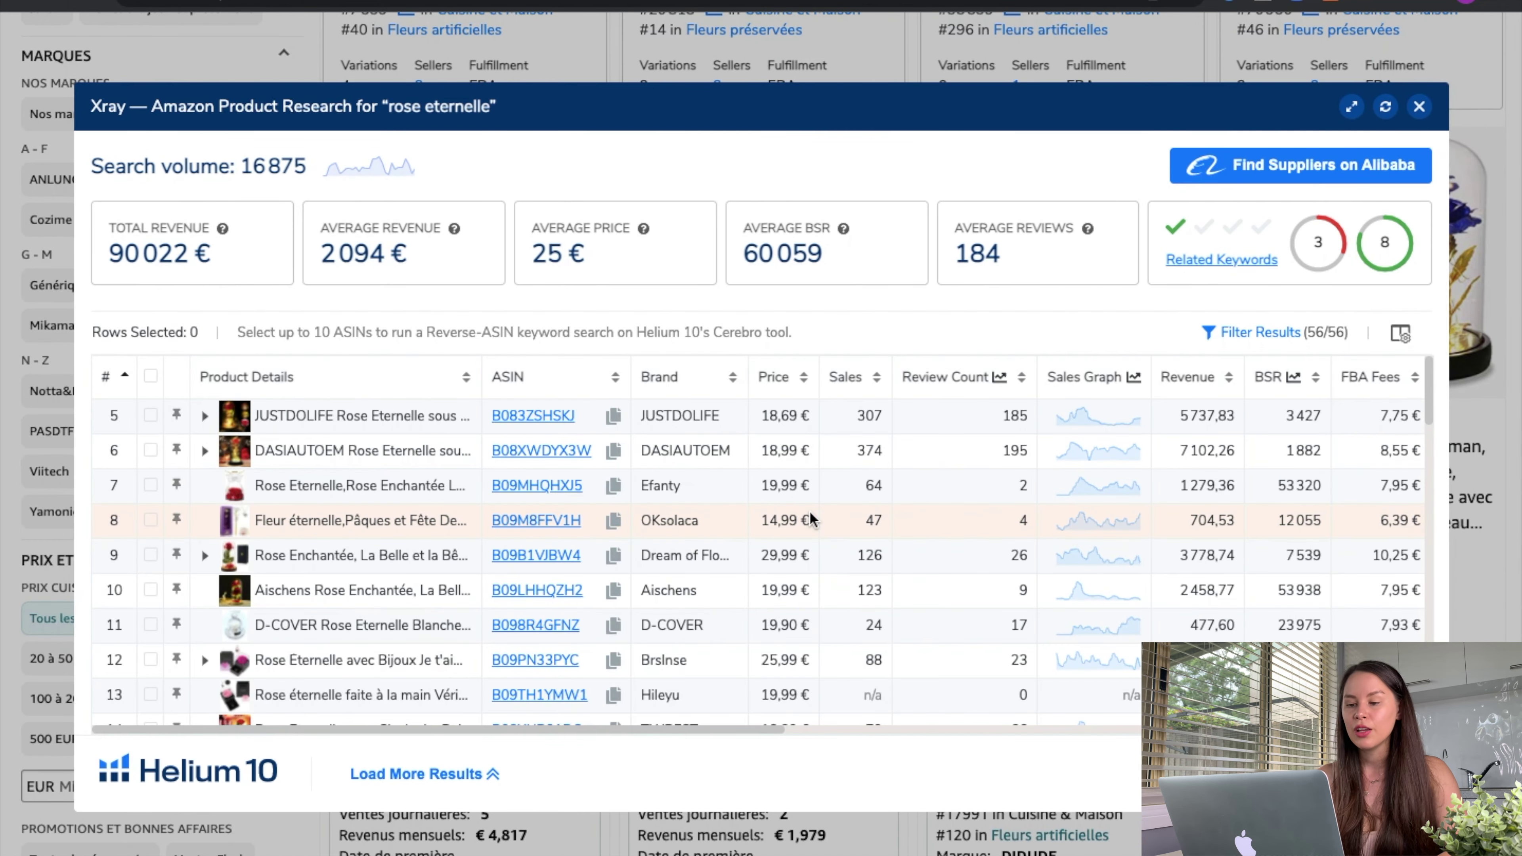
scroll(809, 510, "down", 1)
scroll(742, 497, "up", 1)
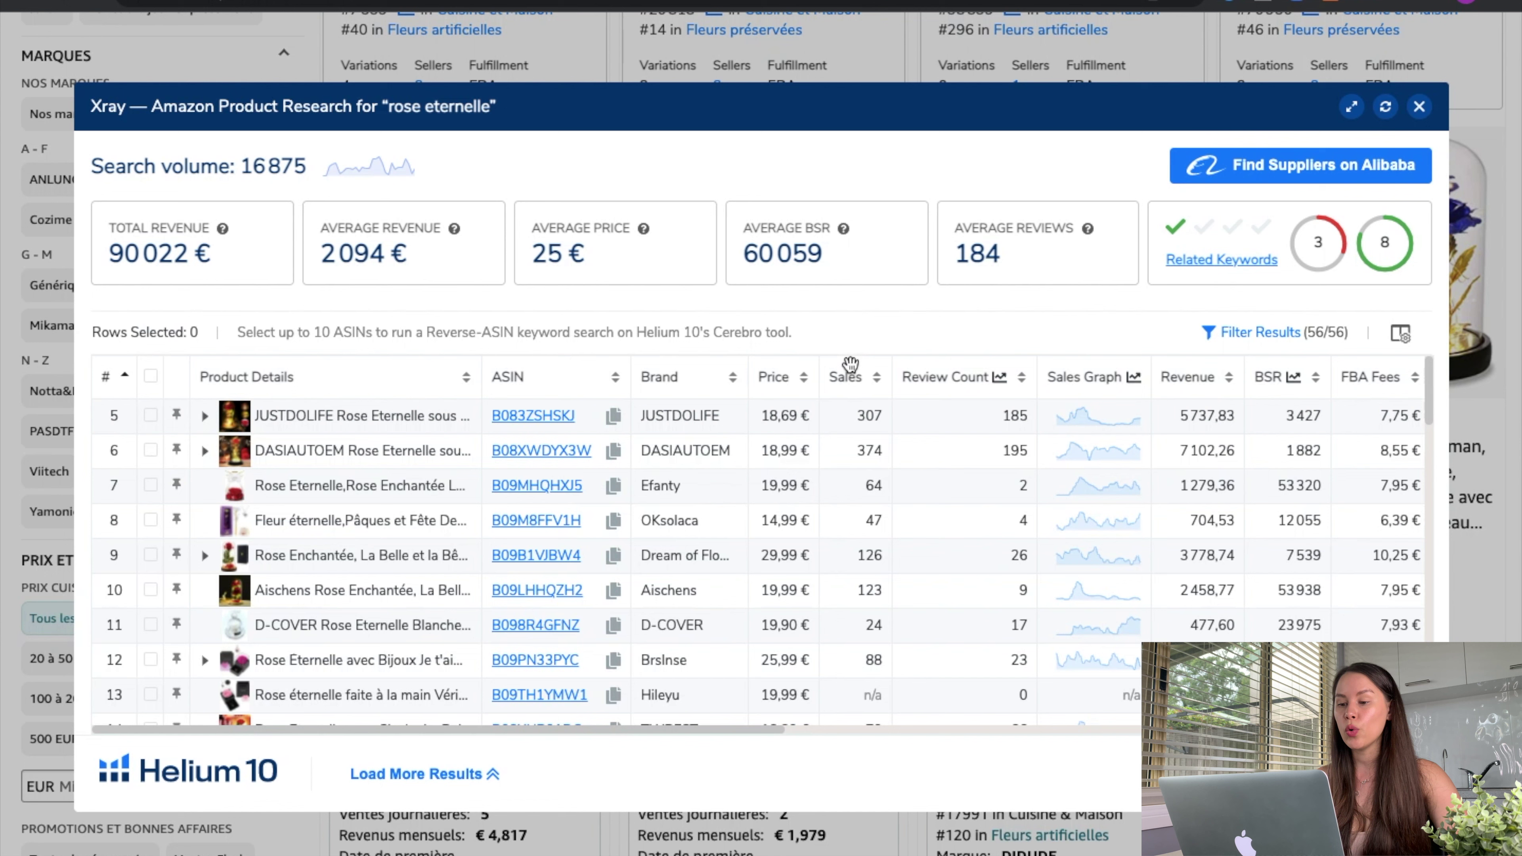
Compare the rose eternelle products in the Xray table by sales, review count, fulfillment, weight and creation date.
mouse_move(853, 376)
mouse_move(977, 376)
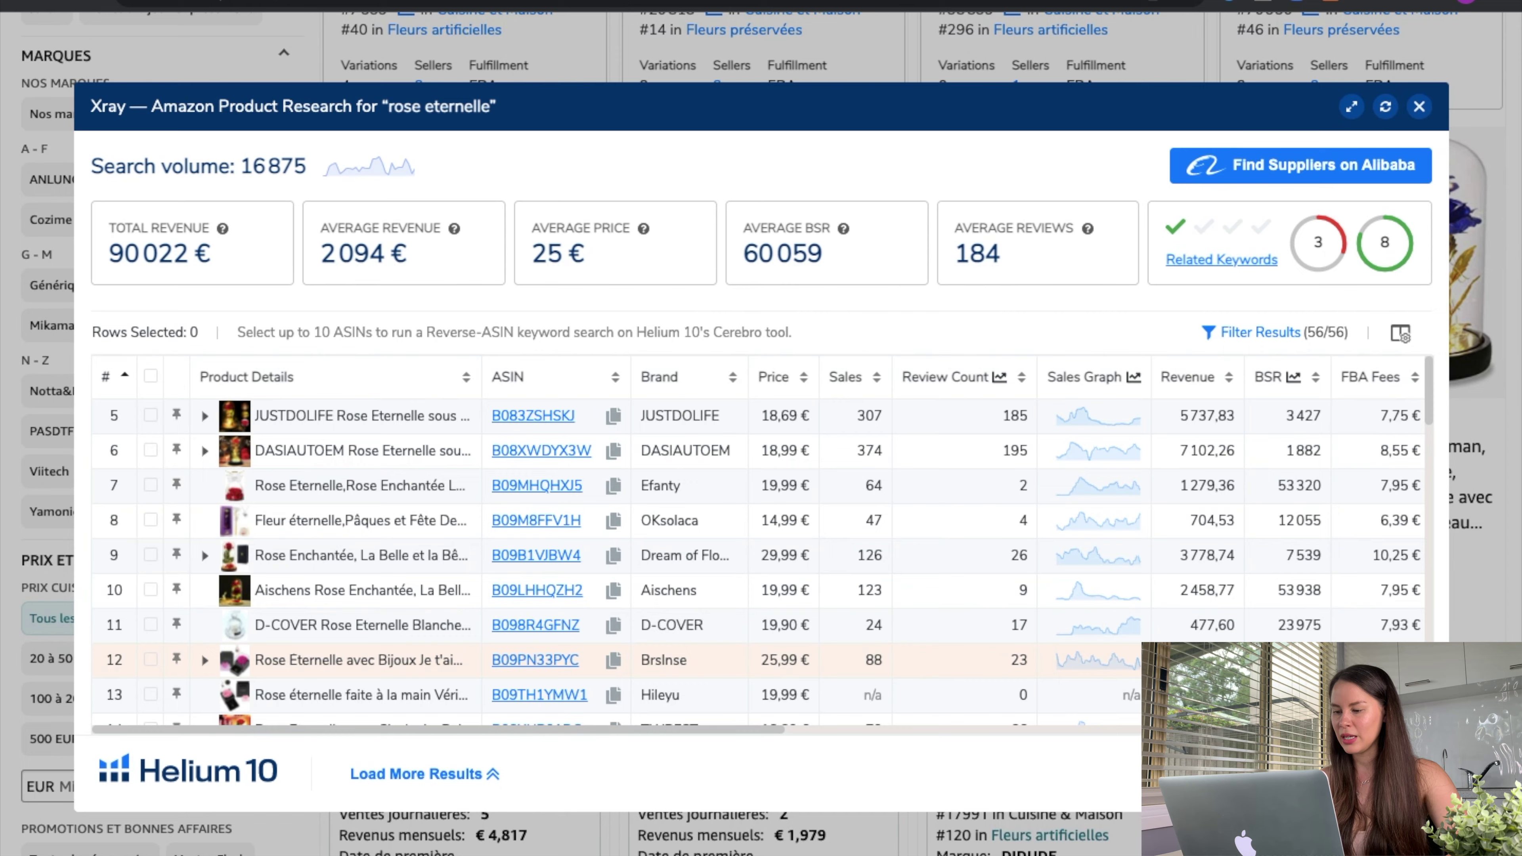
scroll(1258, 580, "right", 10)
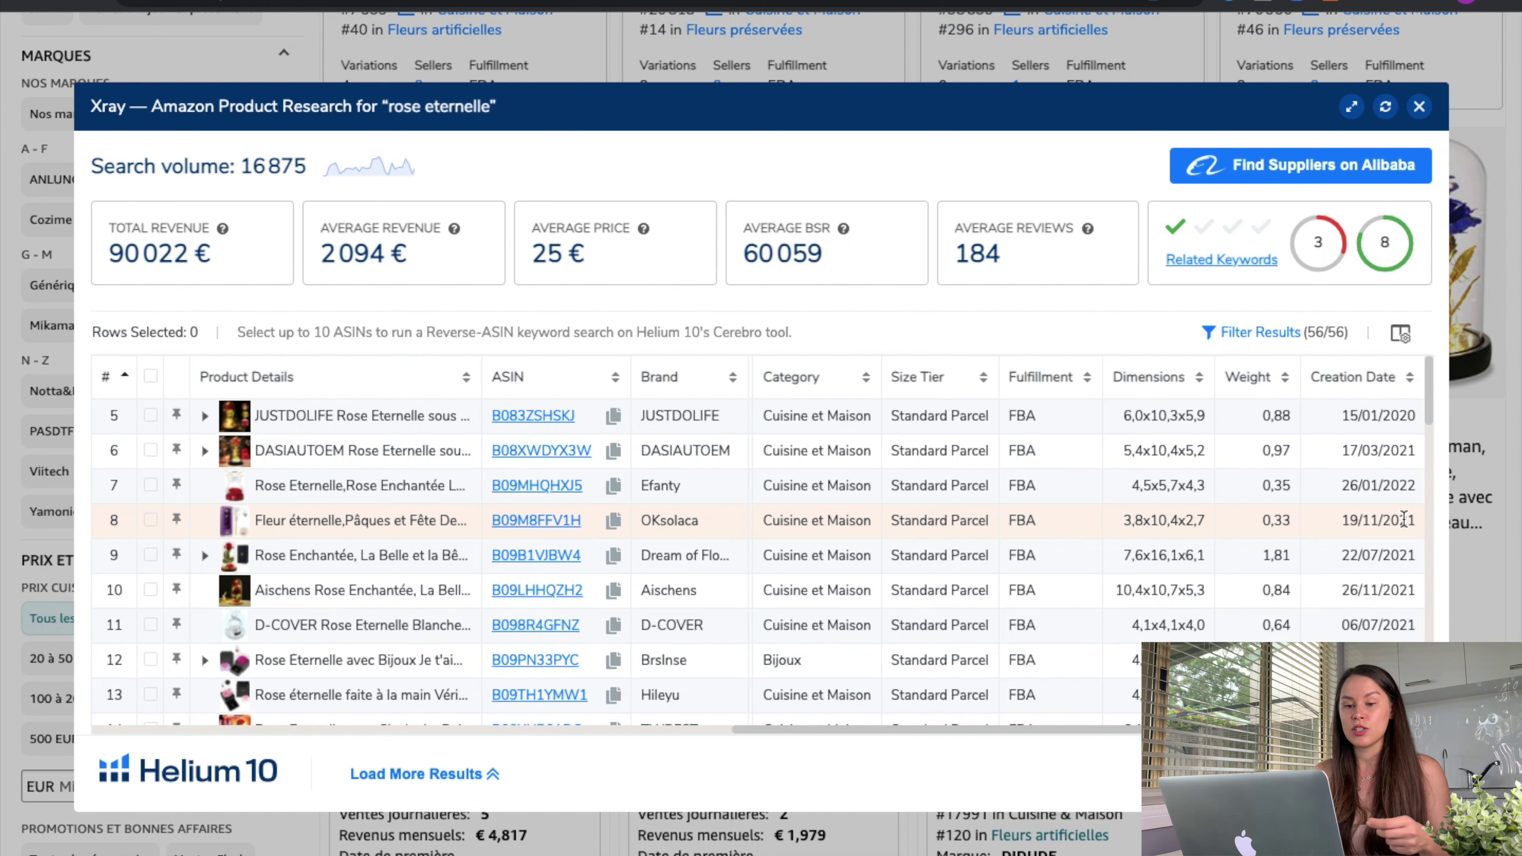
scroll(835, 531, "left", 10)
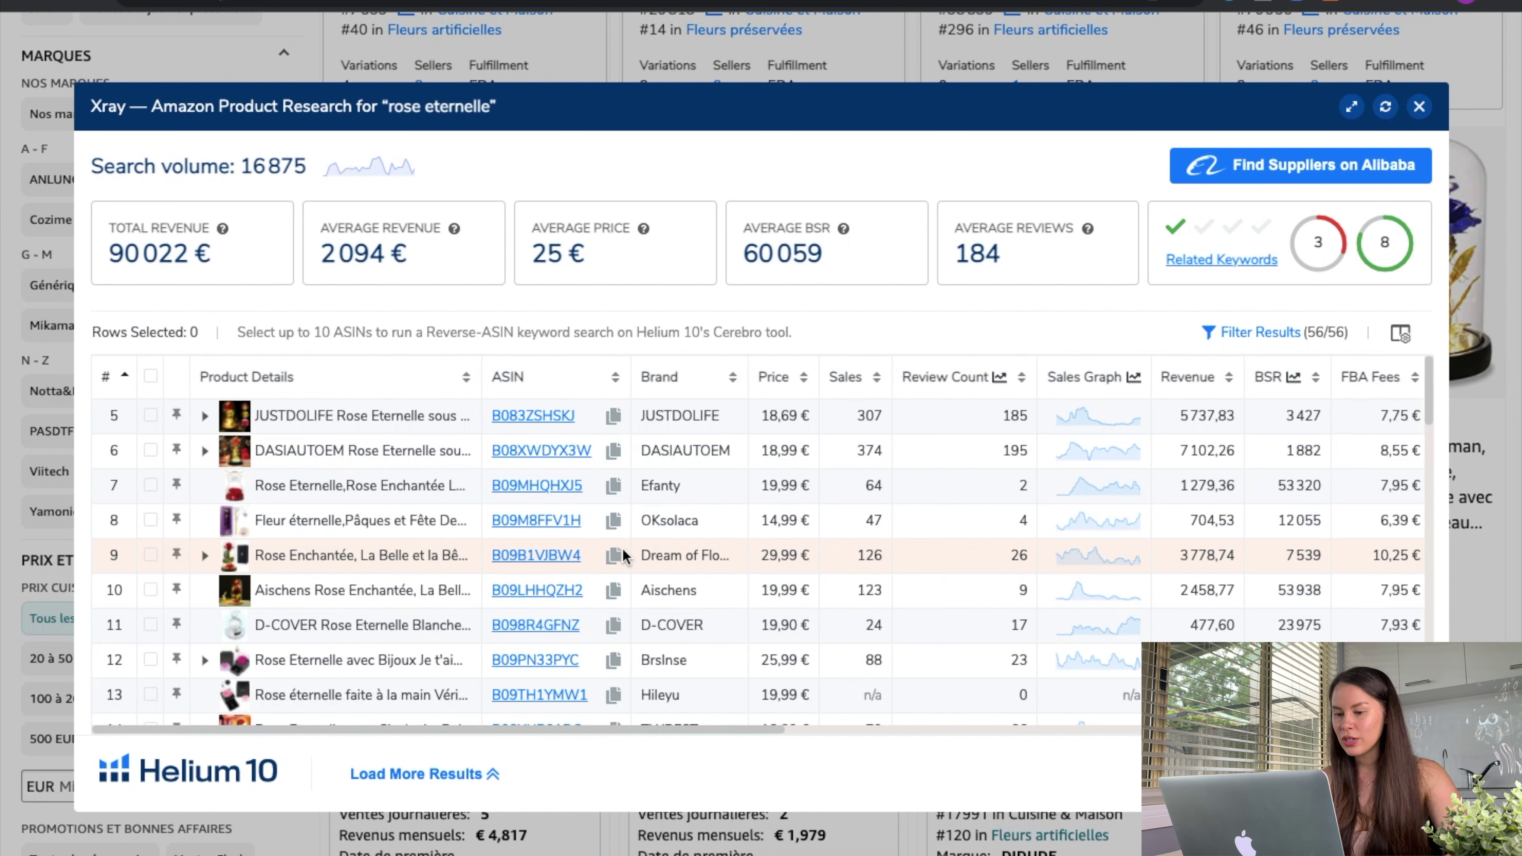
Open the Dream of Flowers listing (B09B1VJBW4) from Xray and review its Listing Health Score breakdown and product video.
left_click(565, 560)
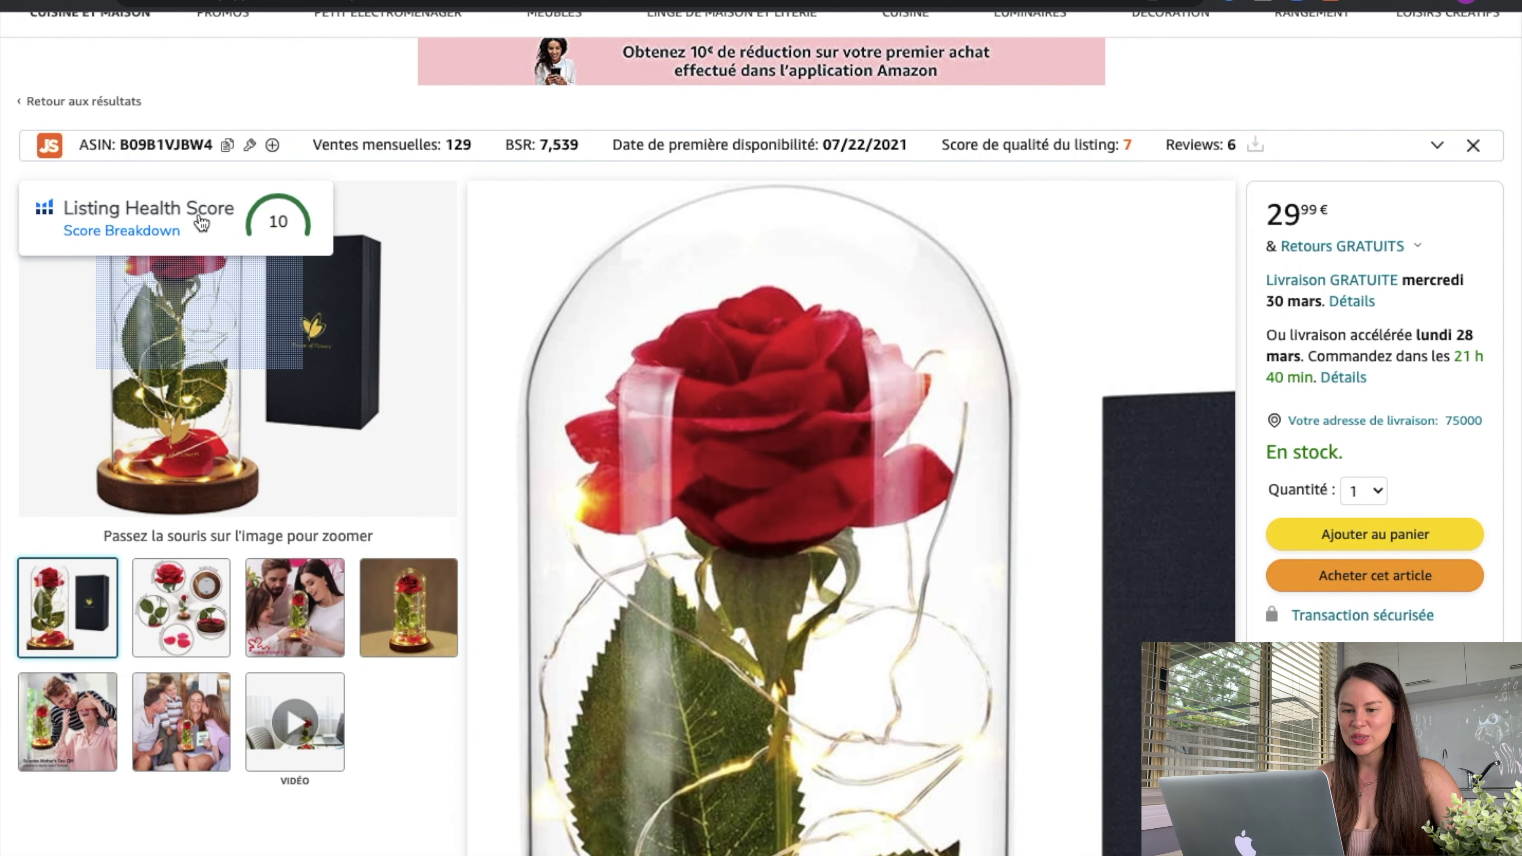
left_click(149, 233)
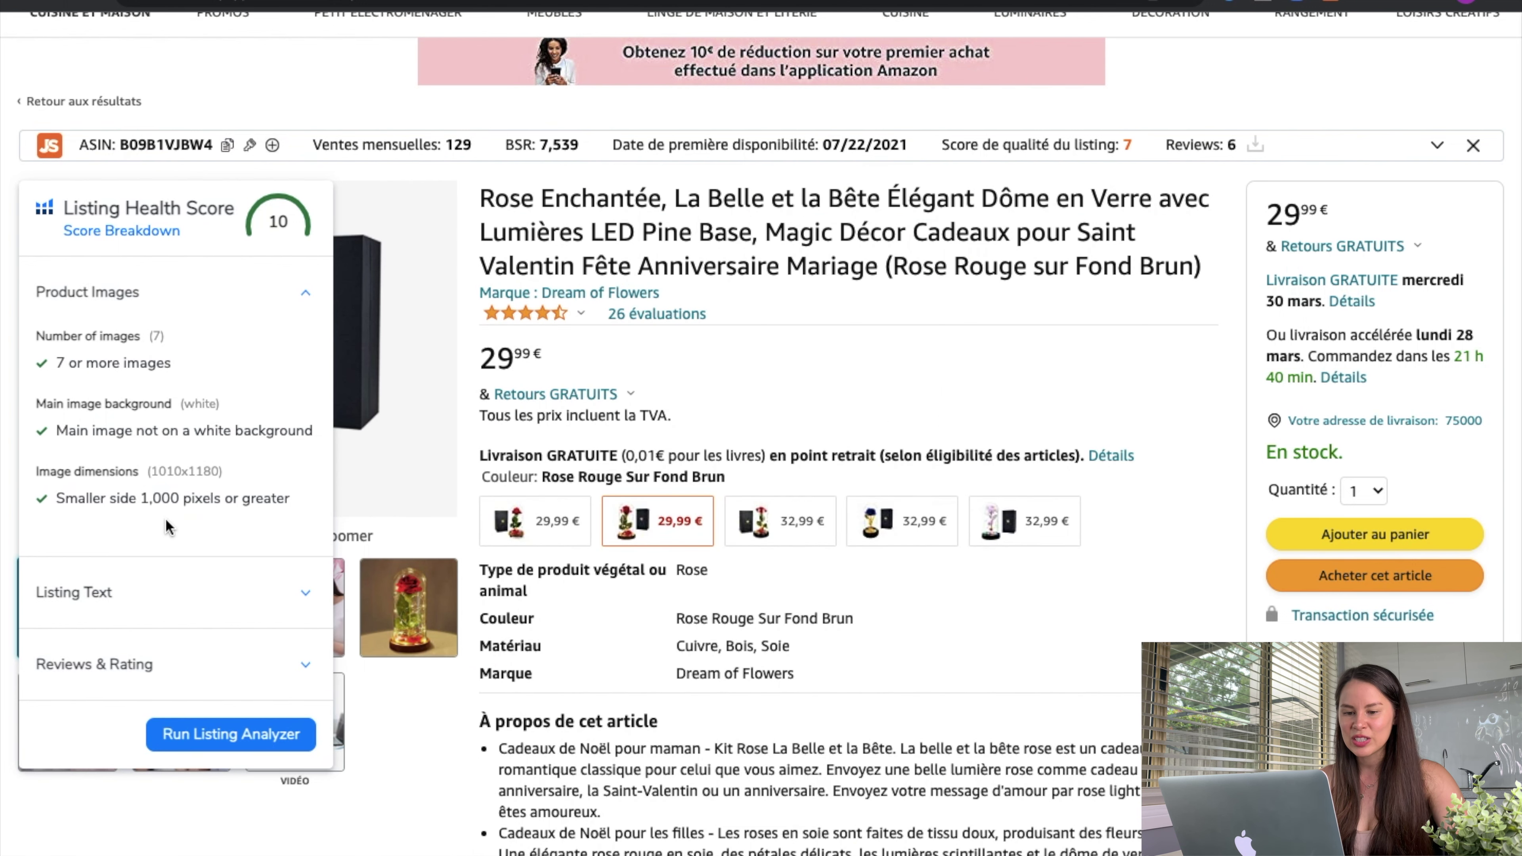
left_click(96, 593)
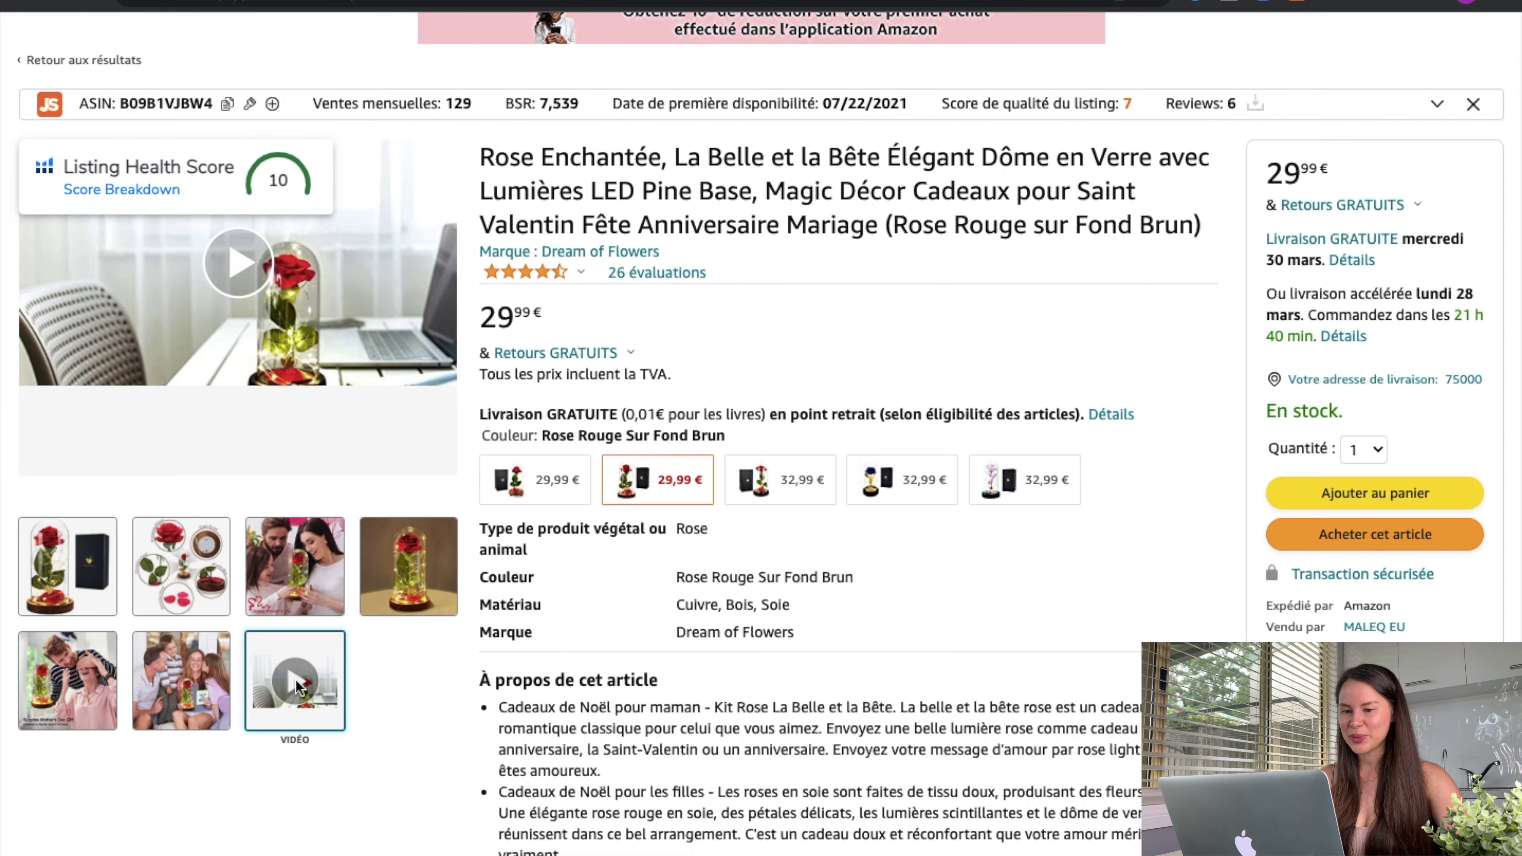
left_click(295, 679)
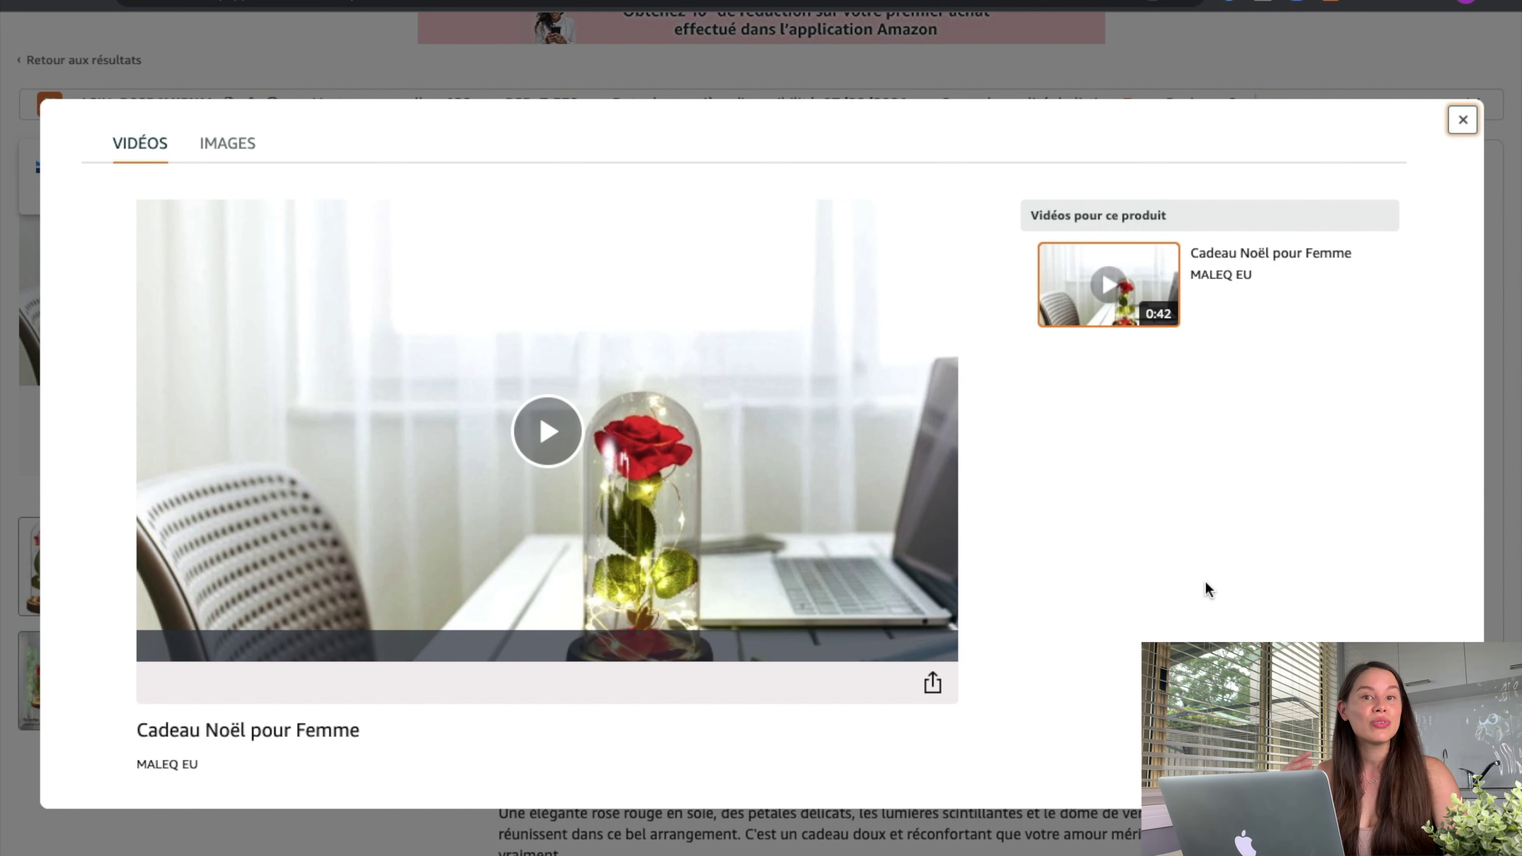
left_click(1462, 119)
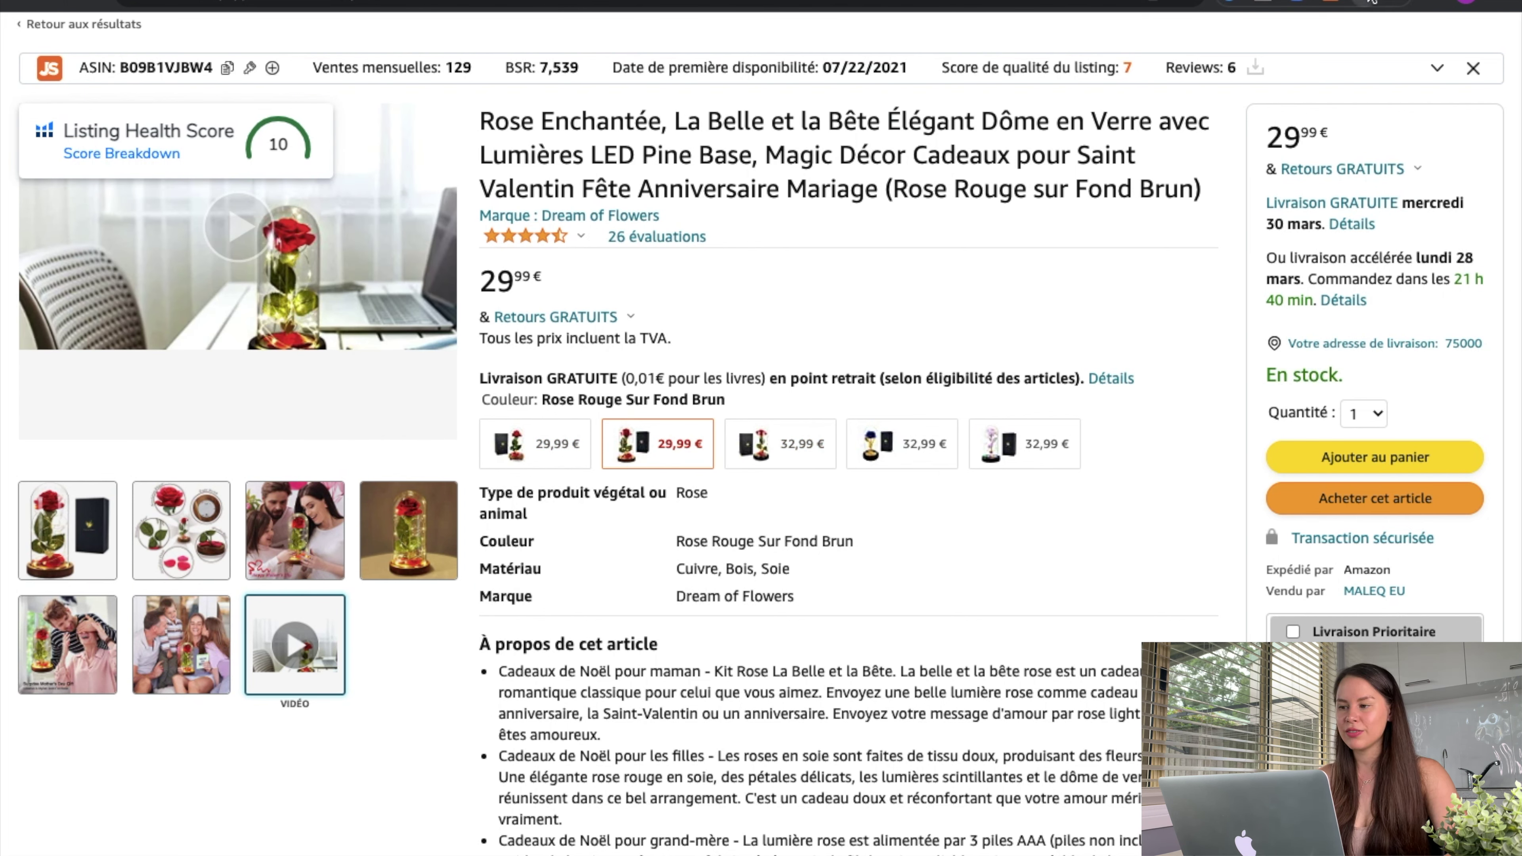
Run Helium 10 Review Insights on the Dream of Flowers listing and check the review share of each product variation.
left_click(1372, 3)
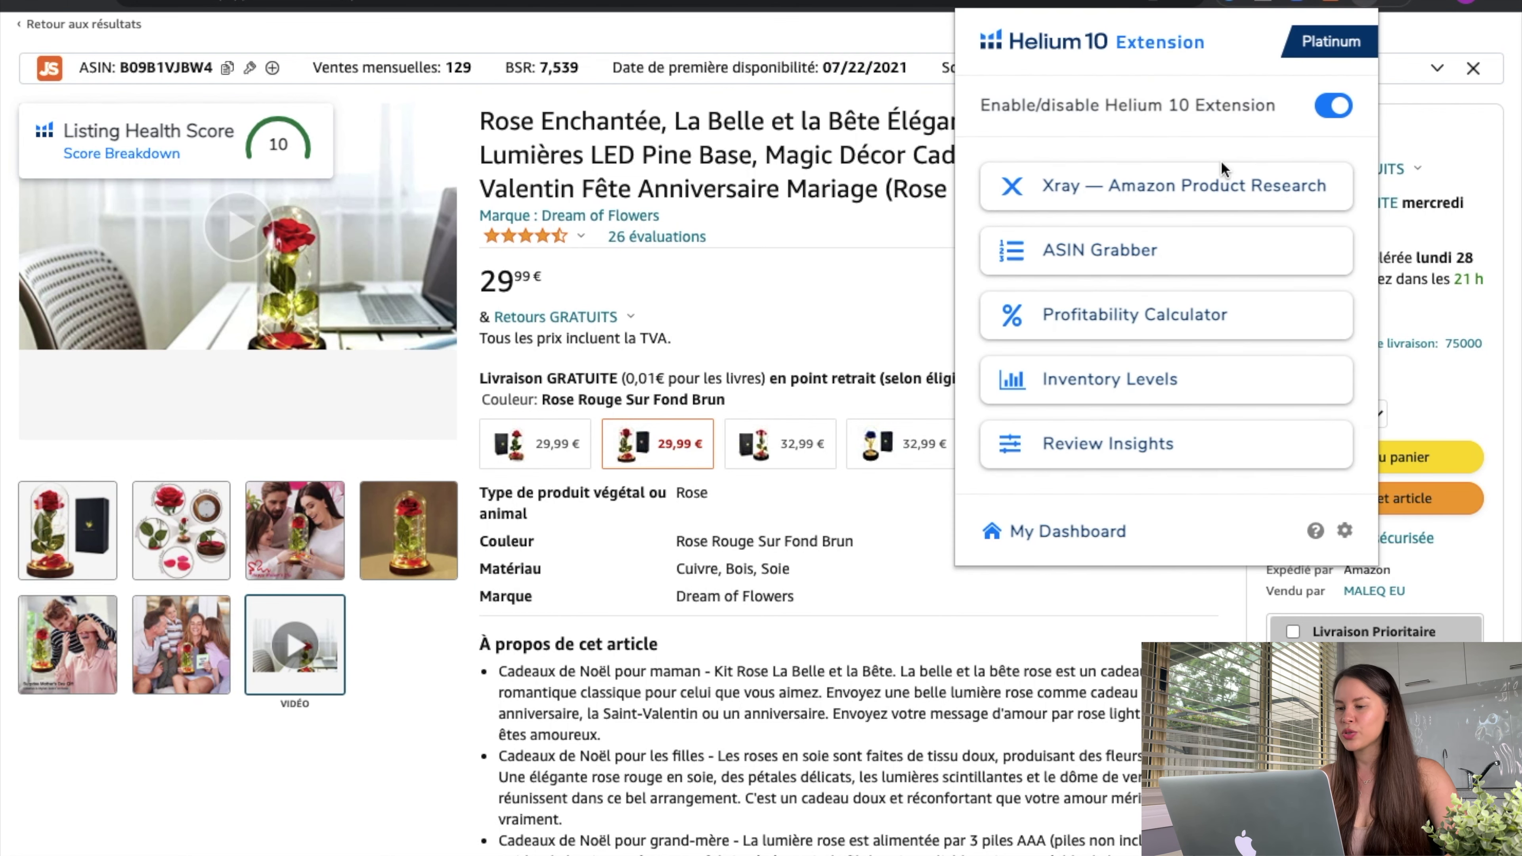
left_click(1104, 436)
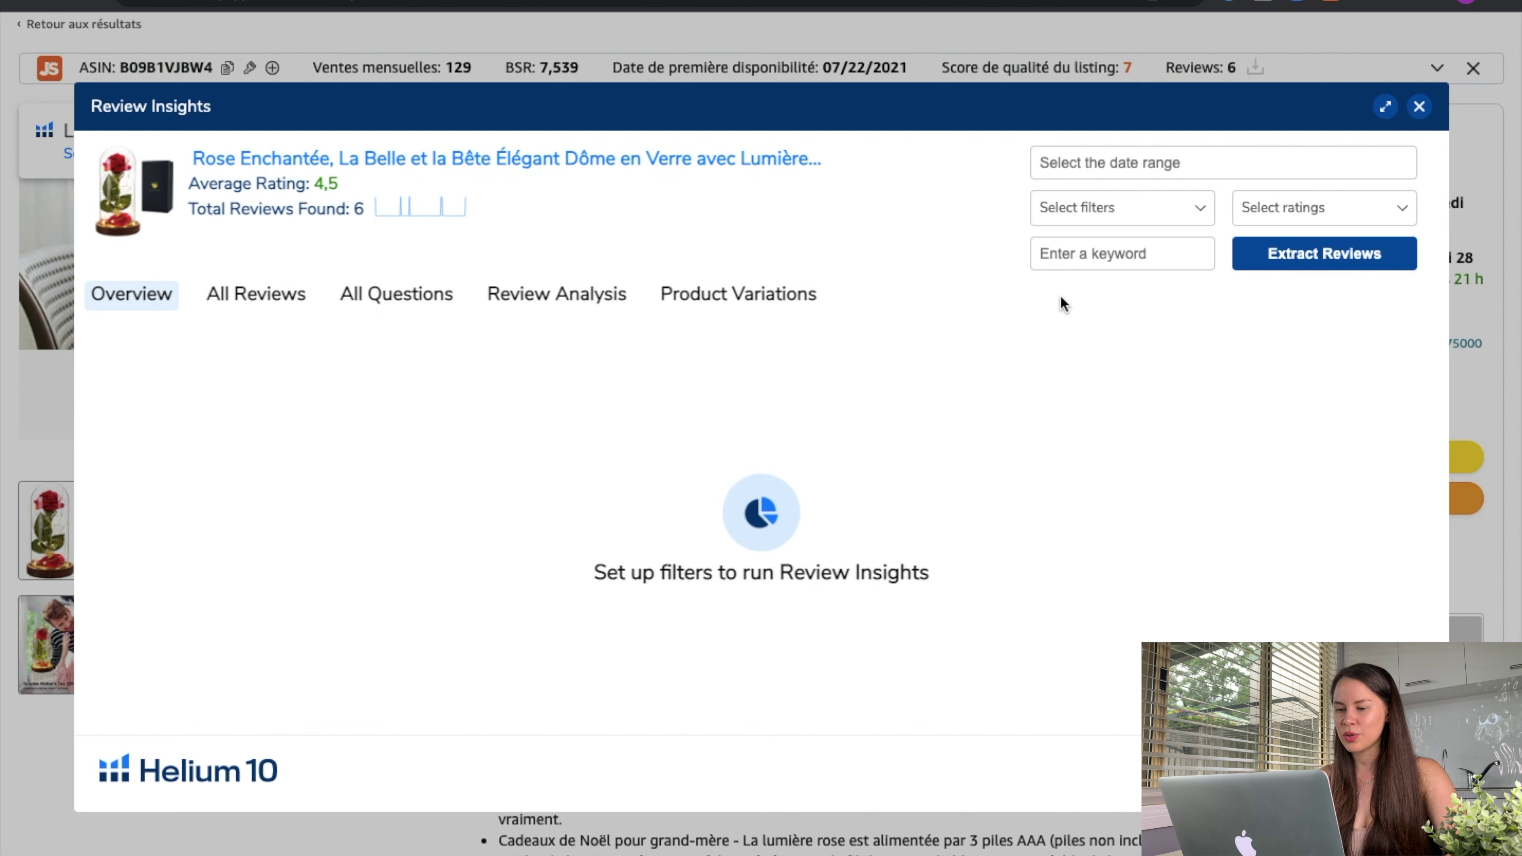
left_click(780, 295)
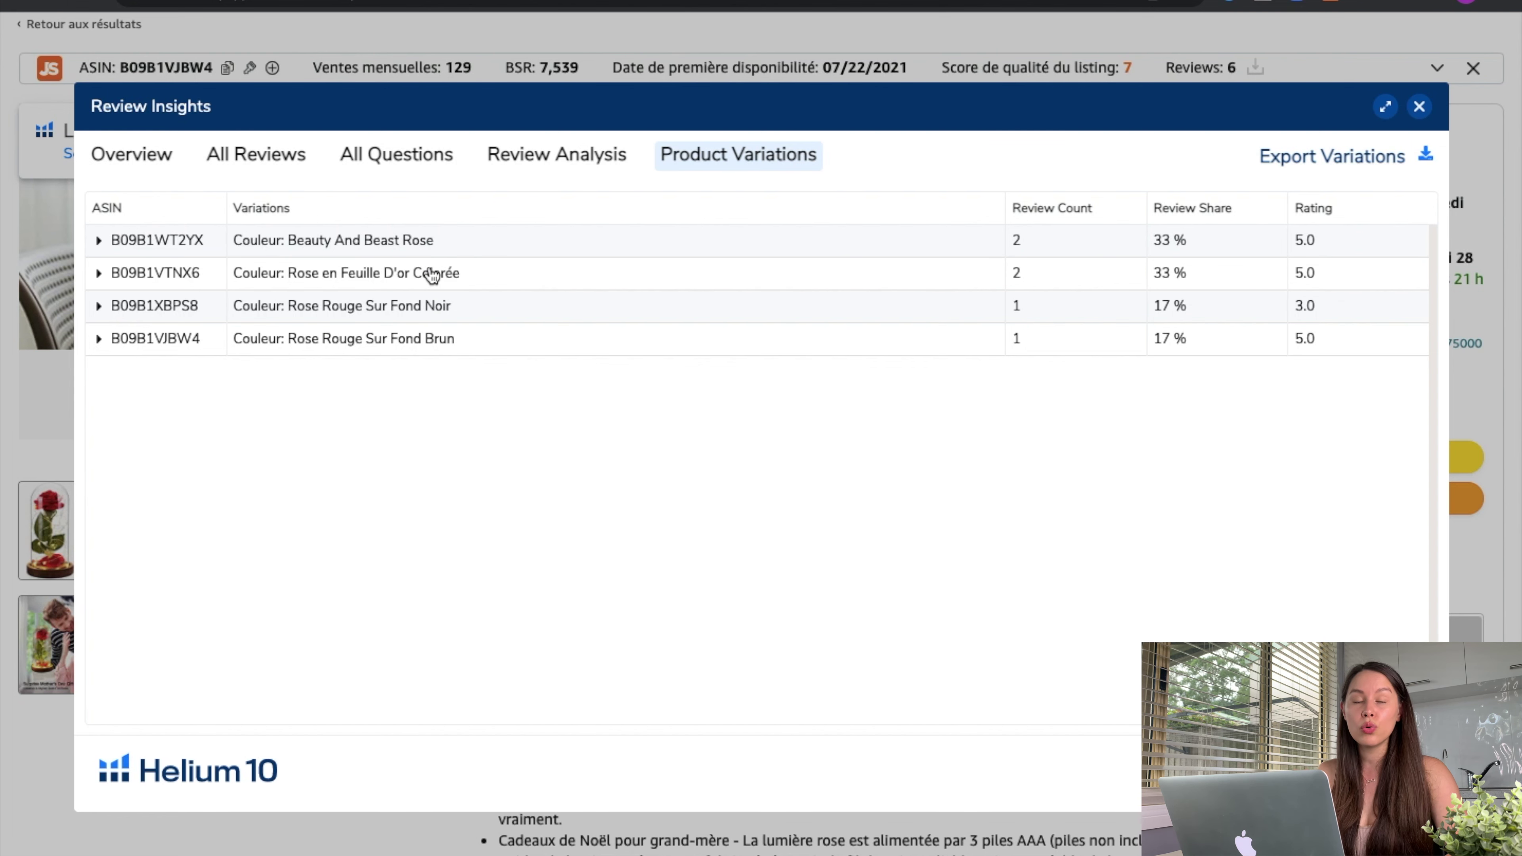
left_click(420, 243)
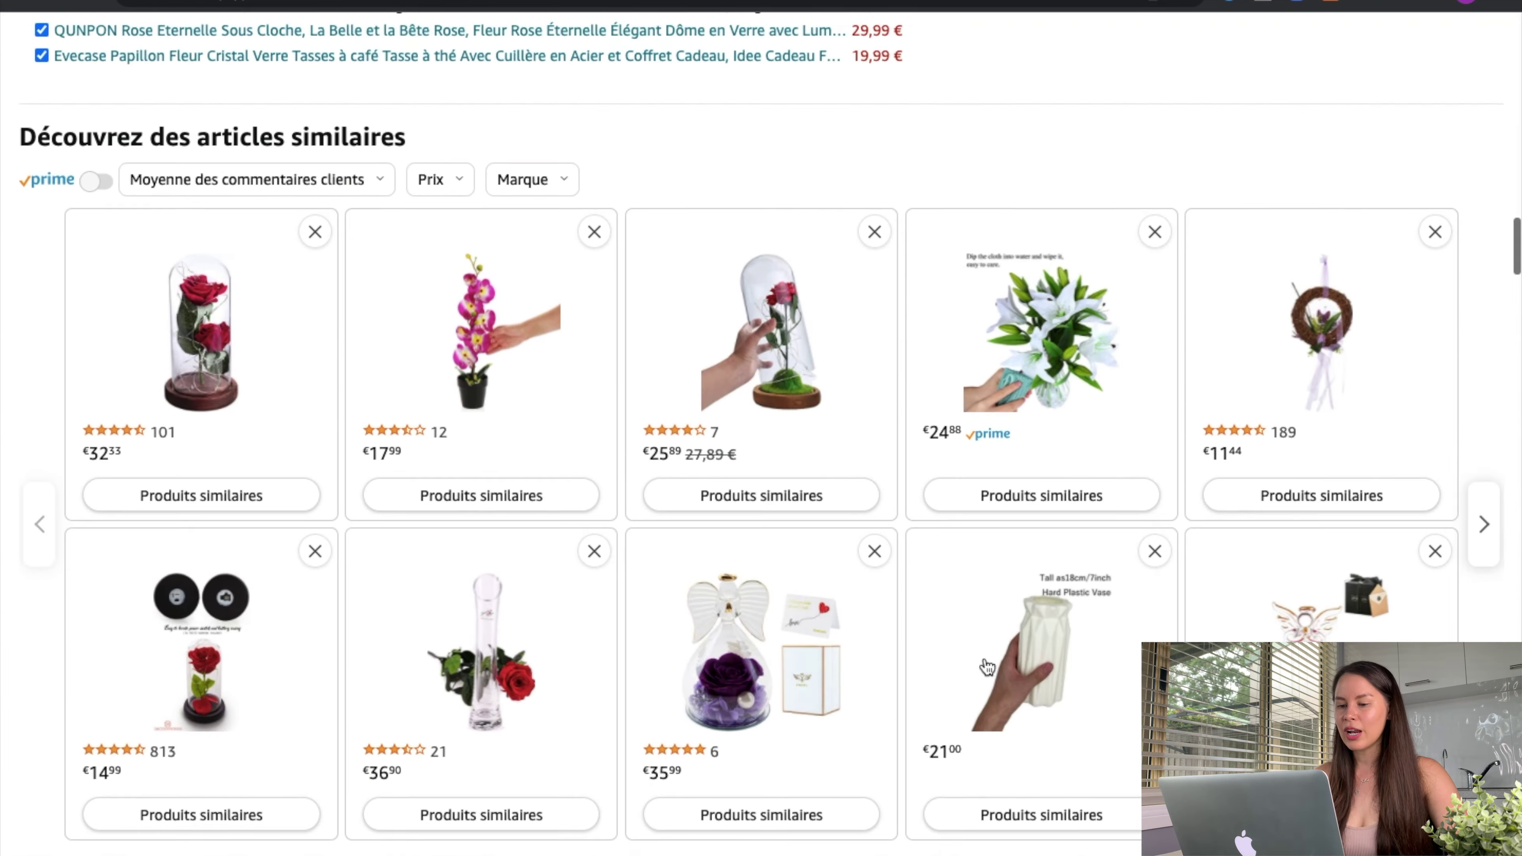
Read down the Dream of Flowers listing and view the branded lifestyle banners in its product description.
scroll(986, 665, "down", 15)
scroll(986, 665, "down", 20)
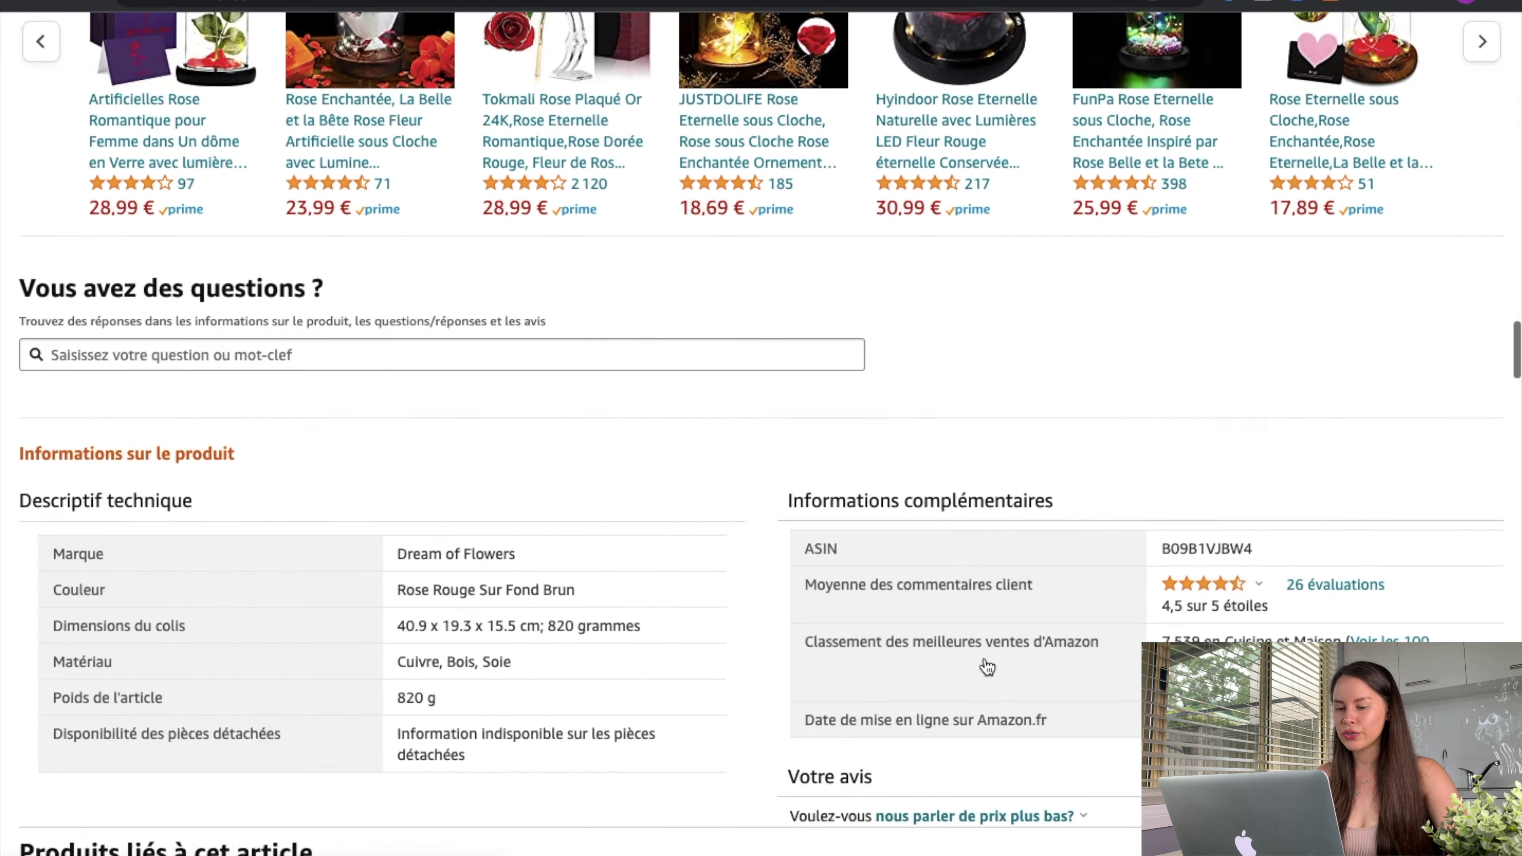
scroll(983, 656, "up", 1)
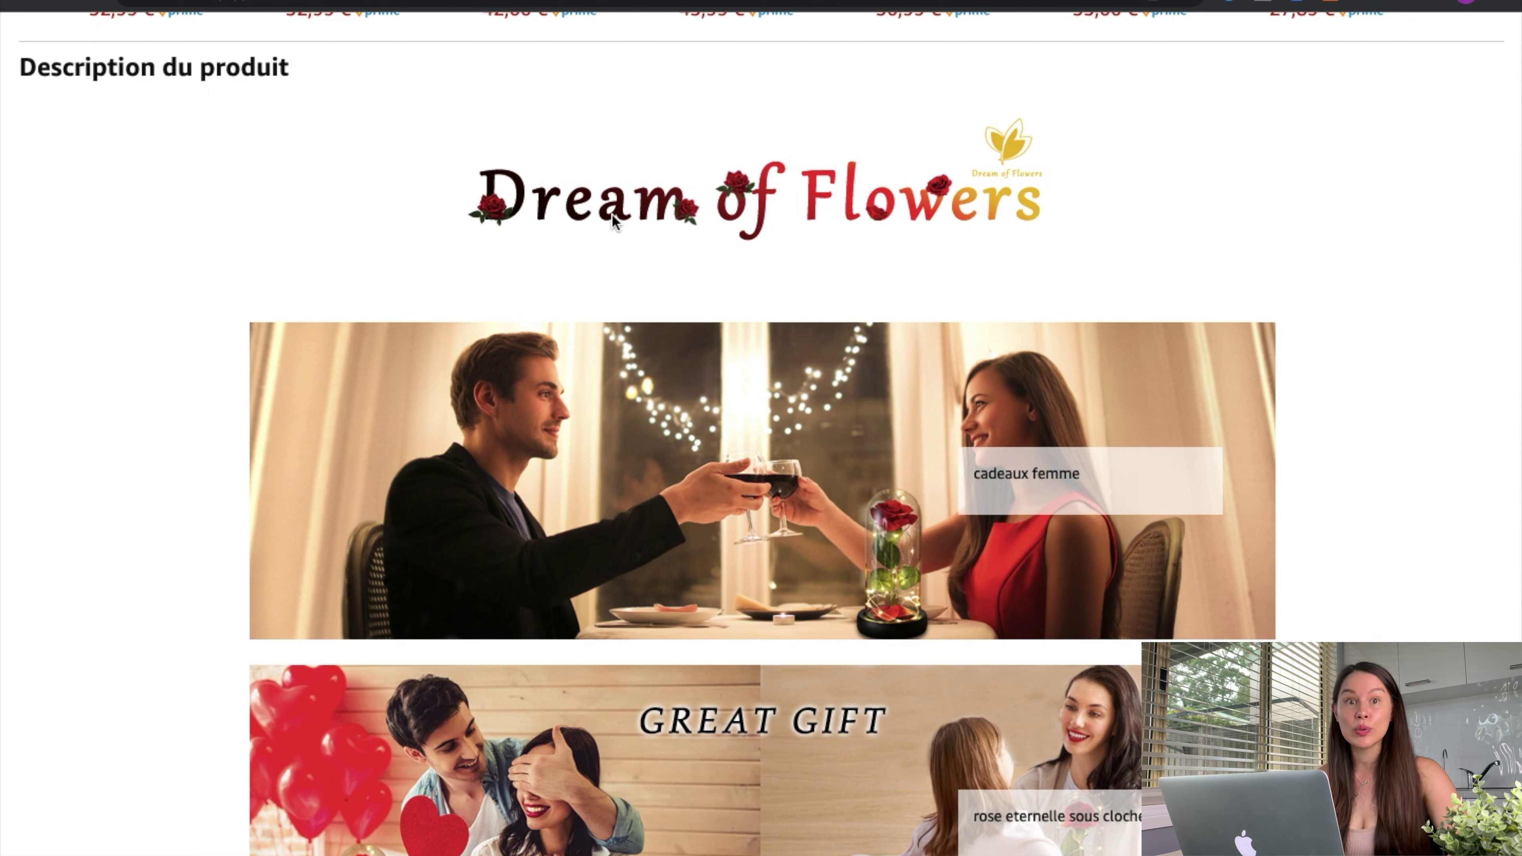
scroll(659, 496, "down", 2)
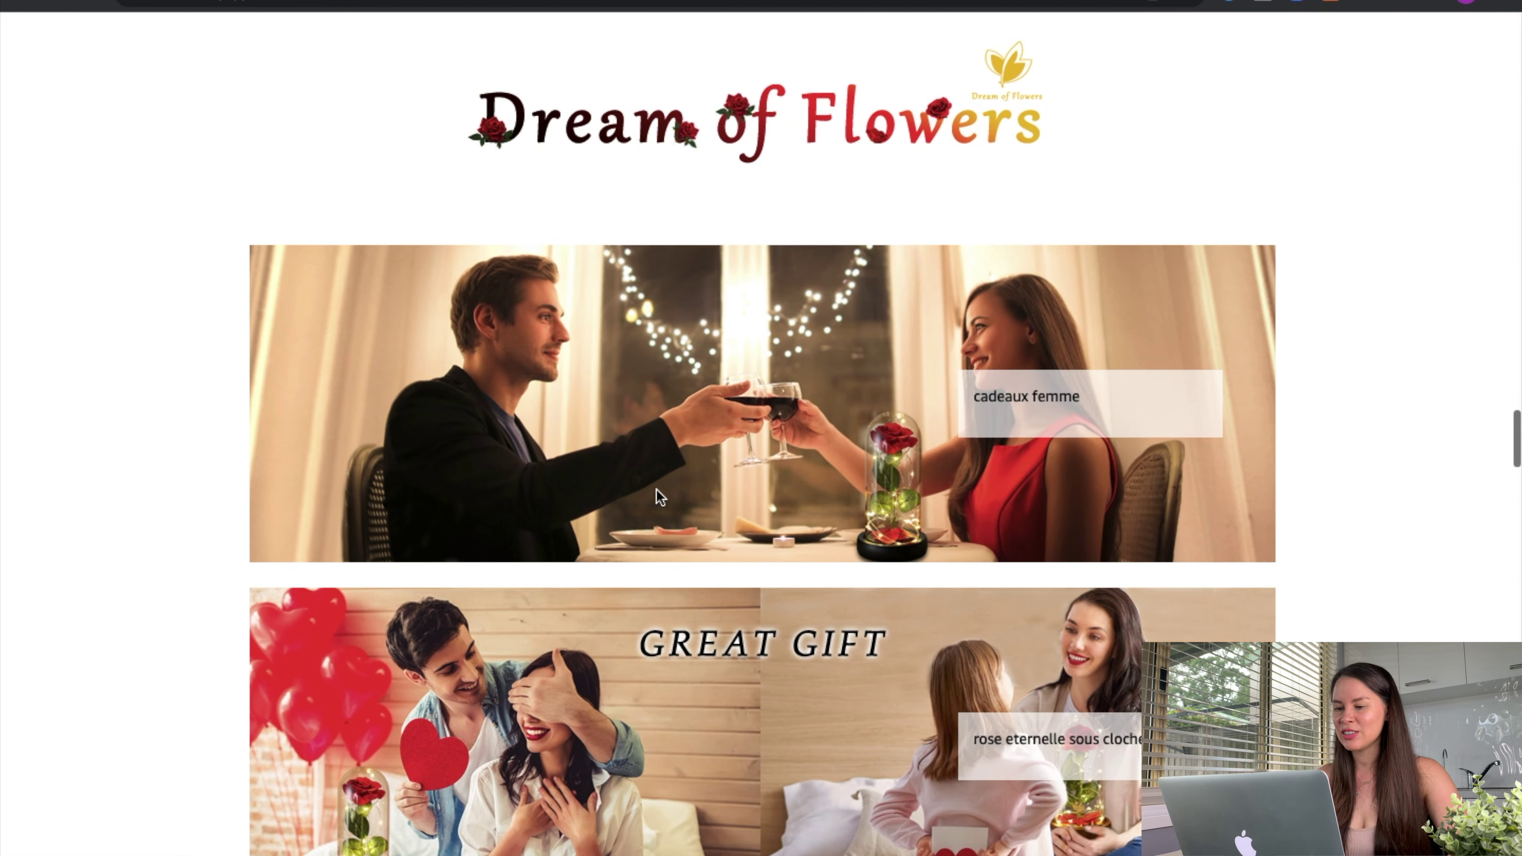
scroll(656, 490, "down", 3)
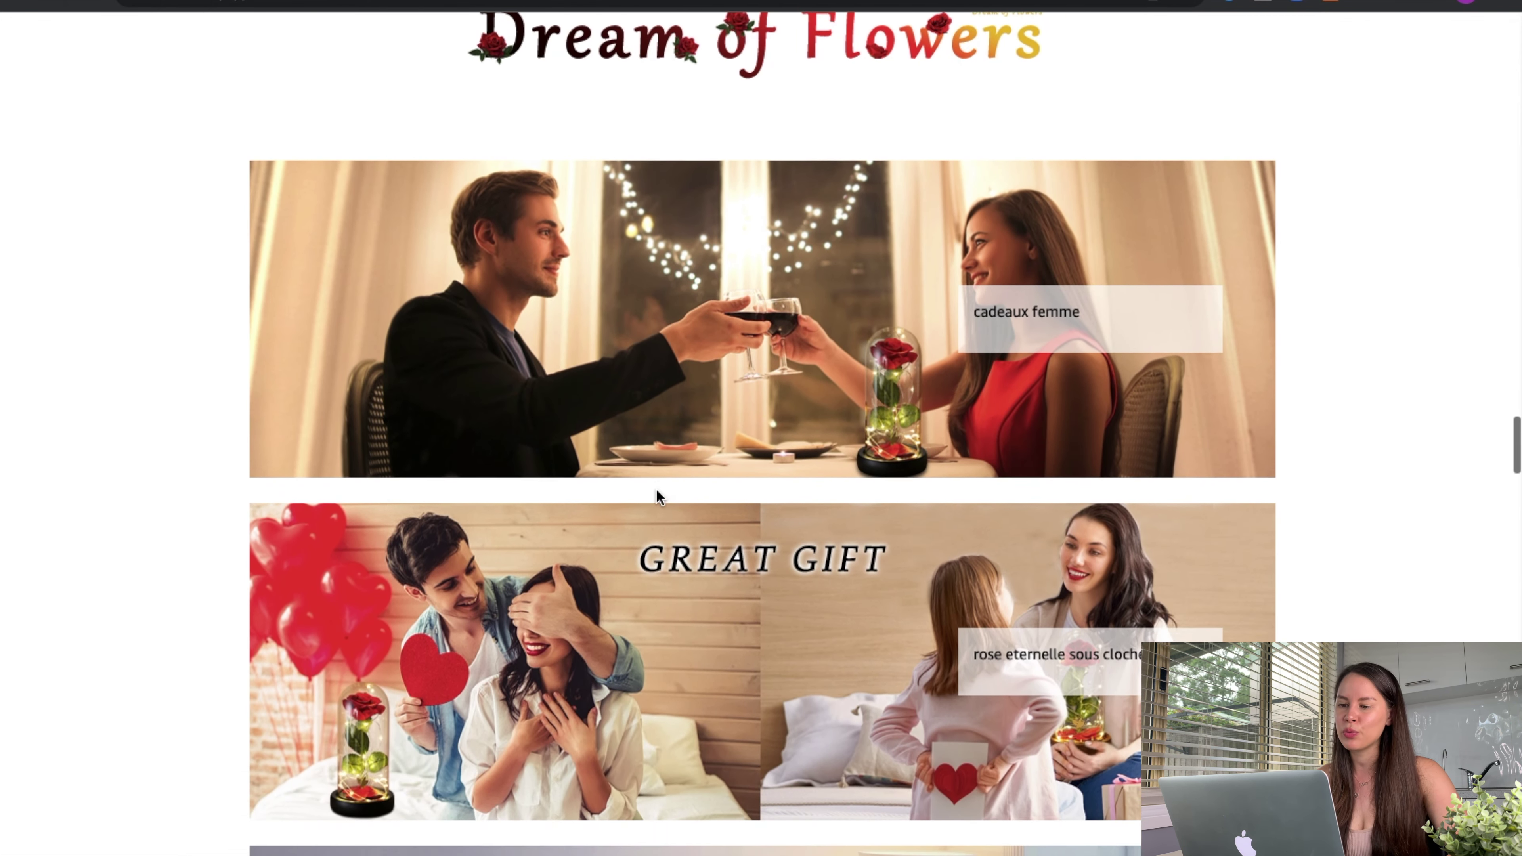
scroll(656, 490, "down", 2)
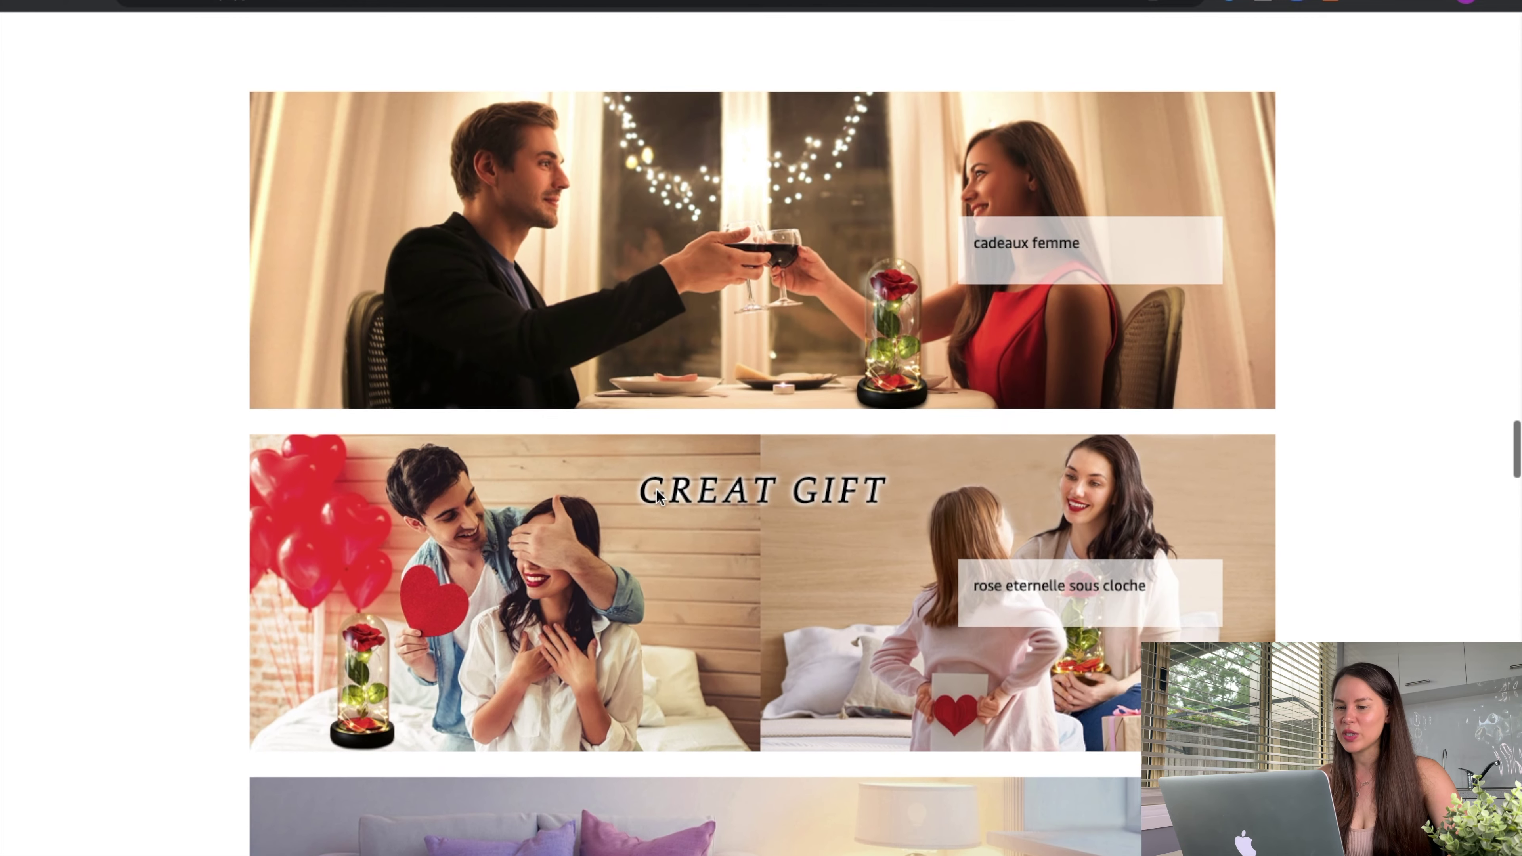
scroll(719, 582, "down", 2)
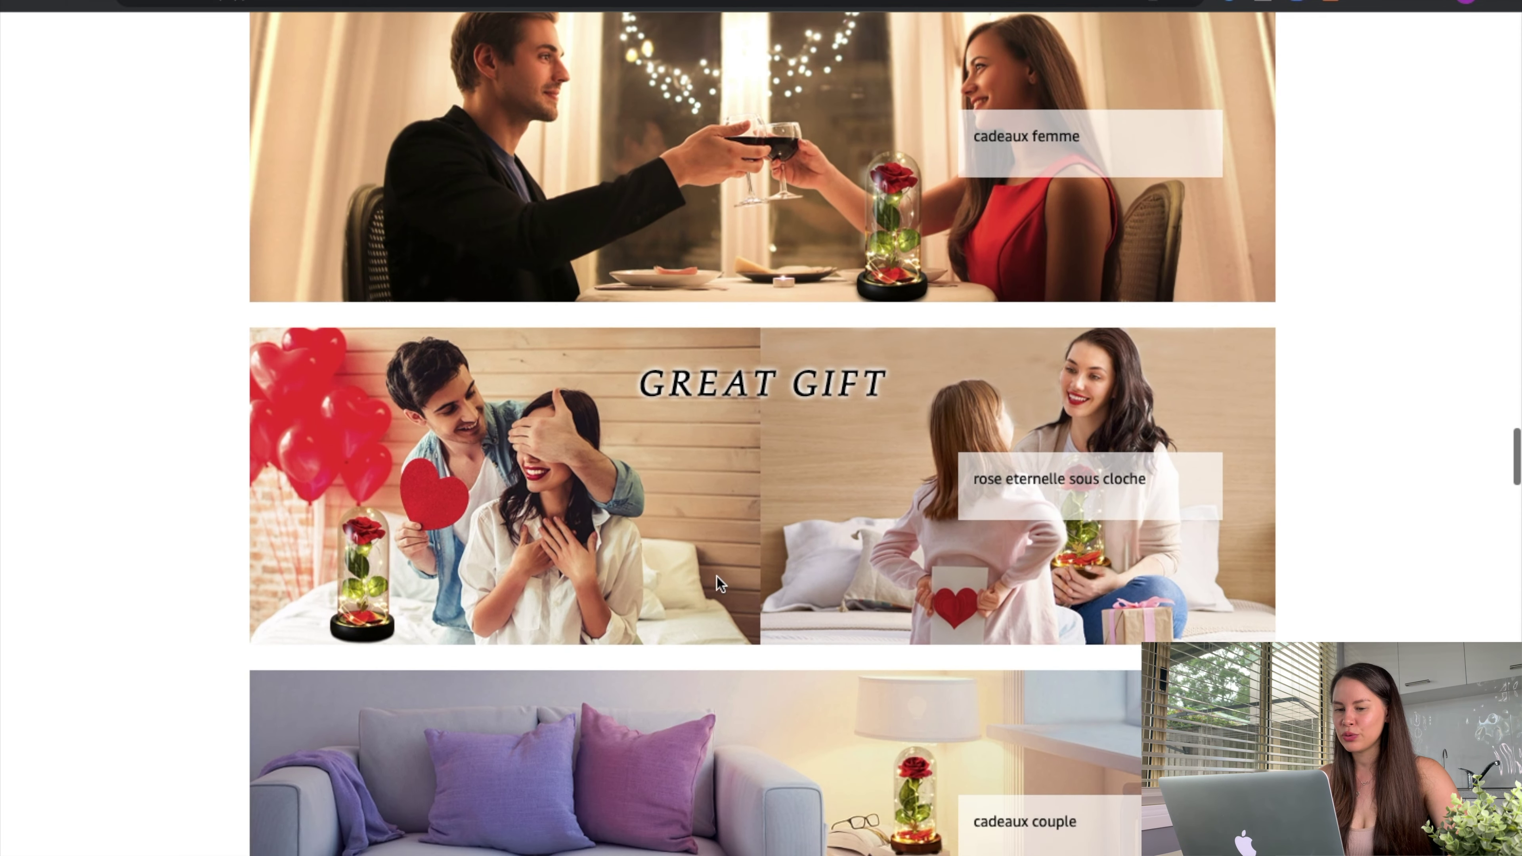
scroll(716, 576, "down", 10)
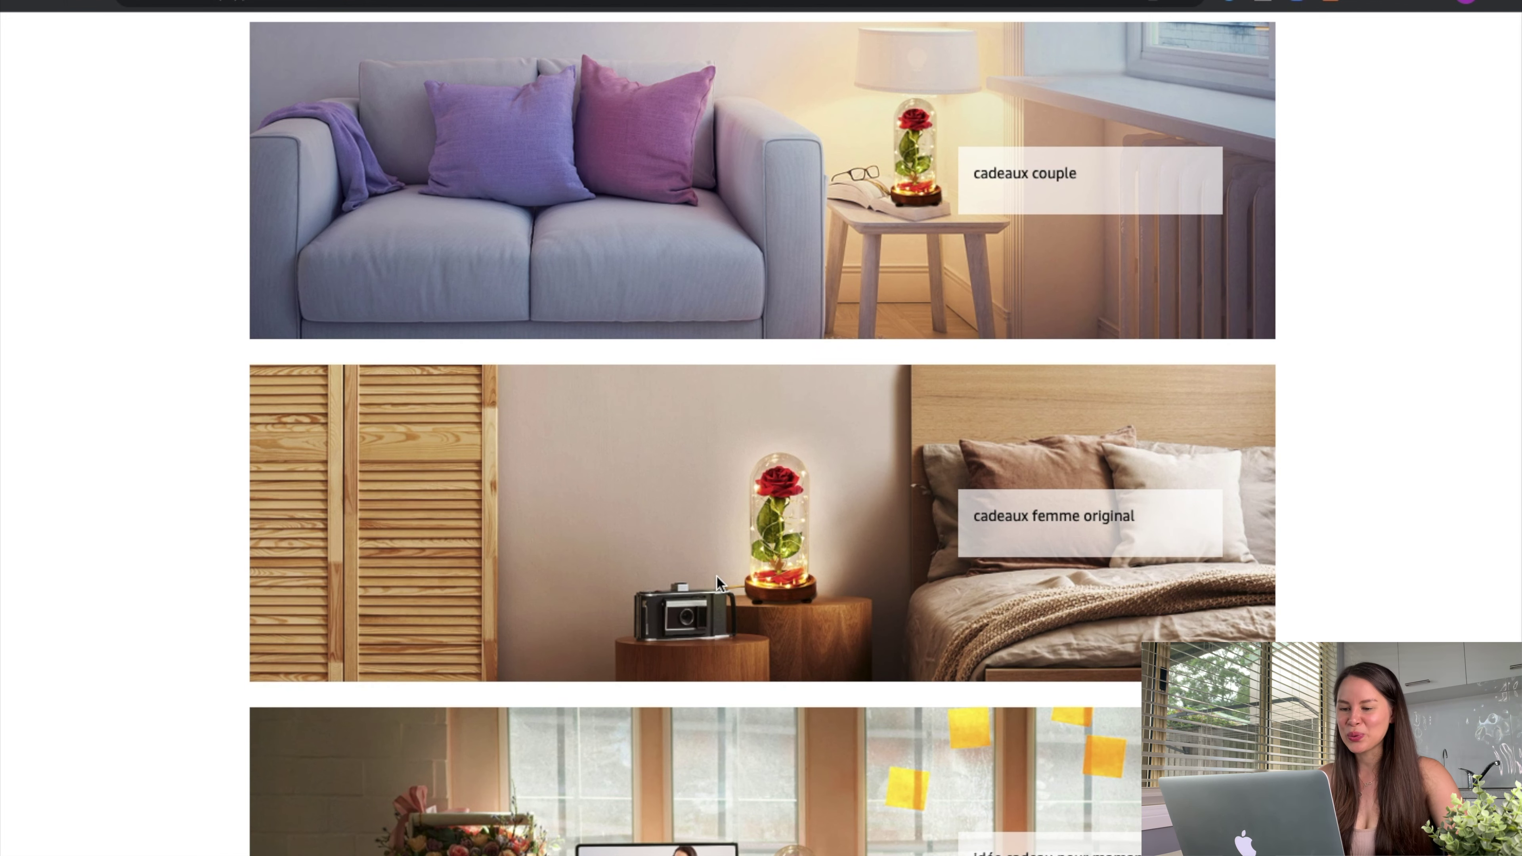
scroll(717, 575, "down", 4)
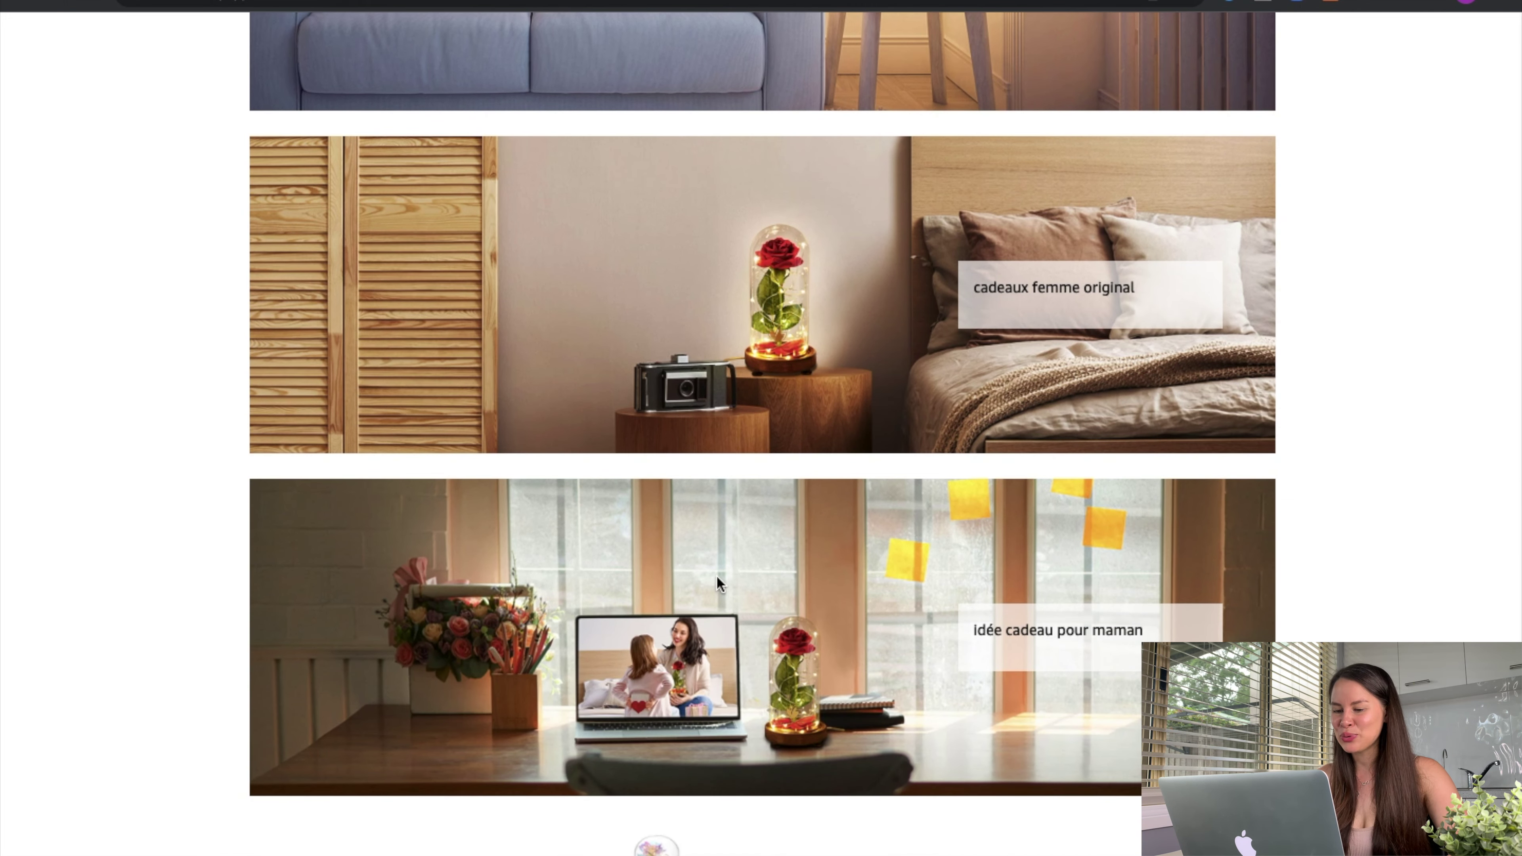
scroll(718, 582, "down", 4)
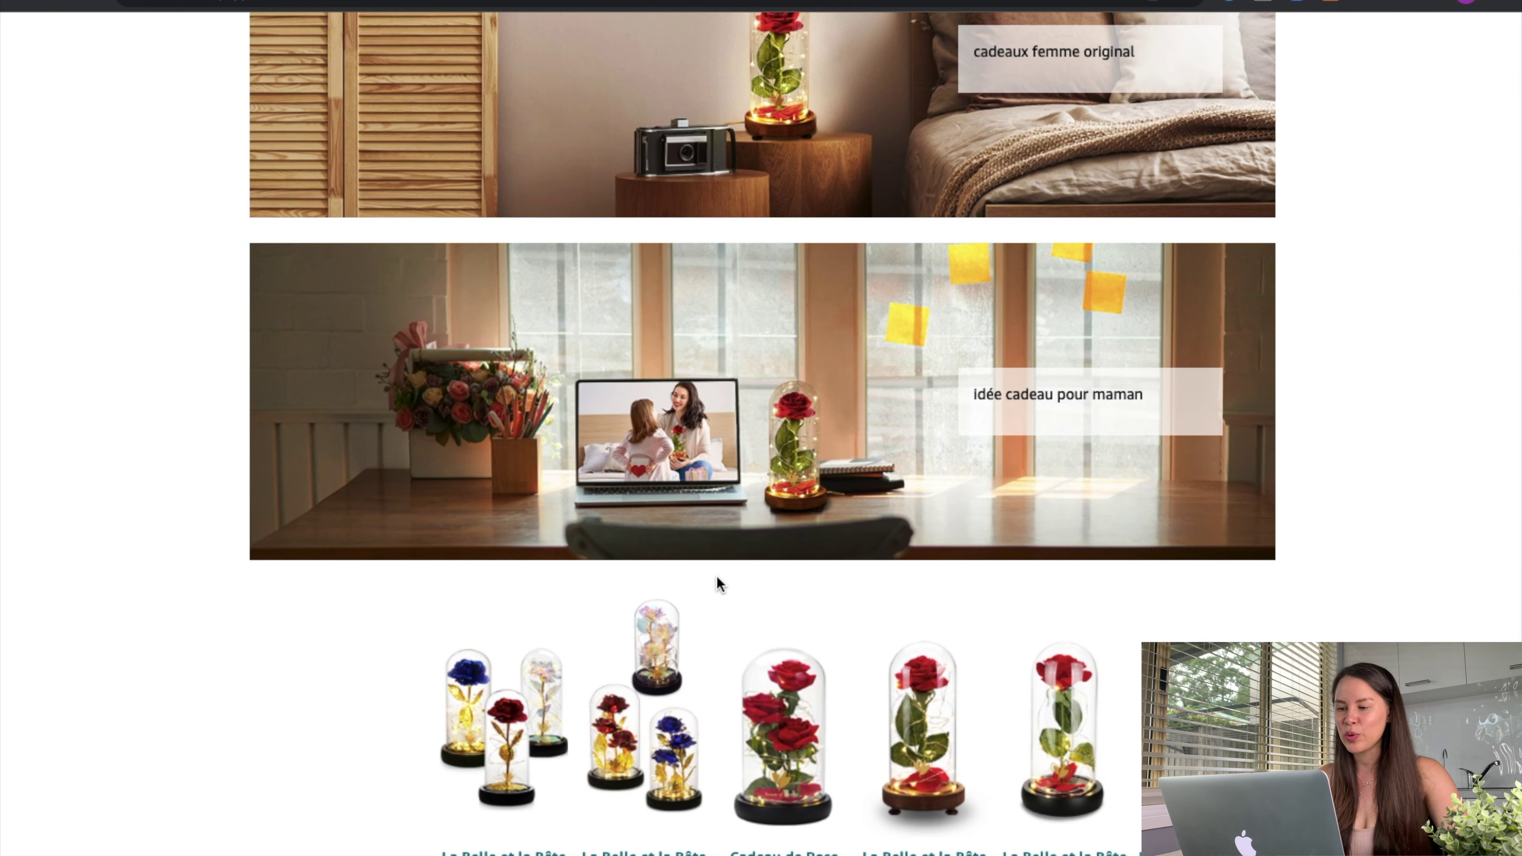
Re-examine the description banners and their keyword captions, from "cadeaux femme" to "idée cadeau pour maman".
scroll(717, 577, "up", 15)
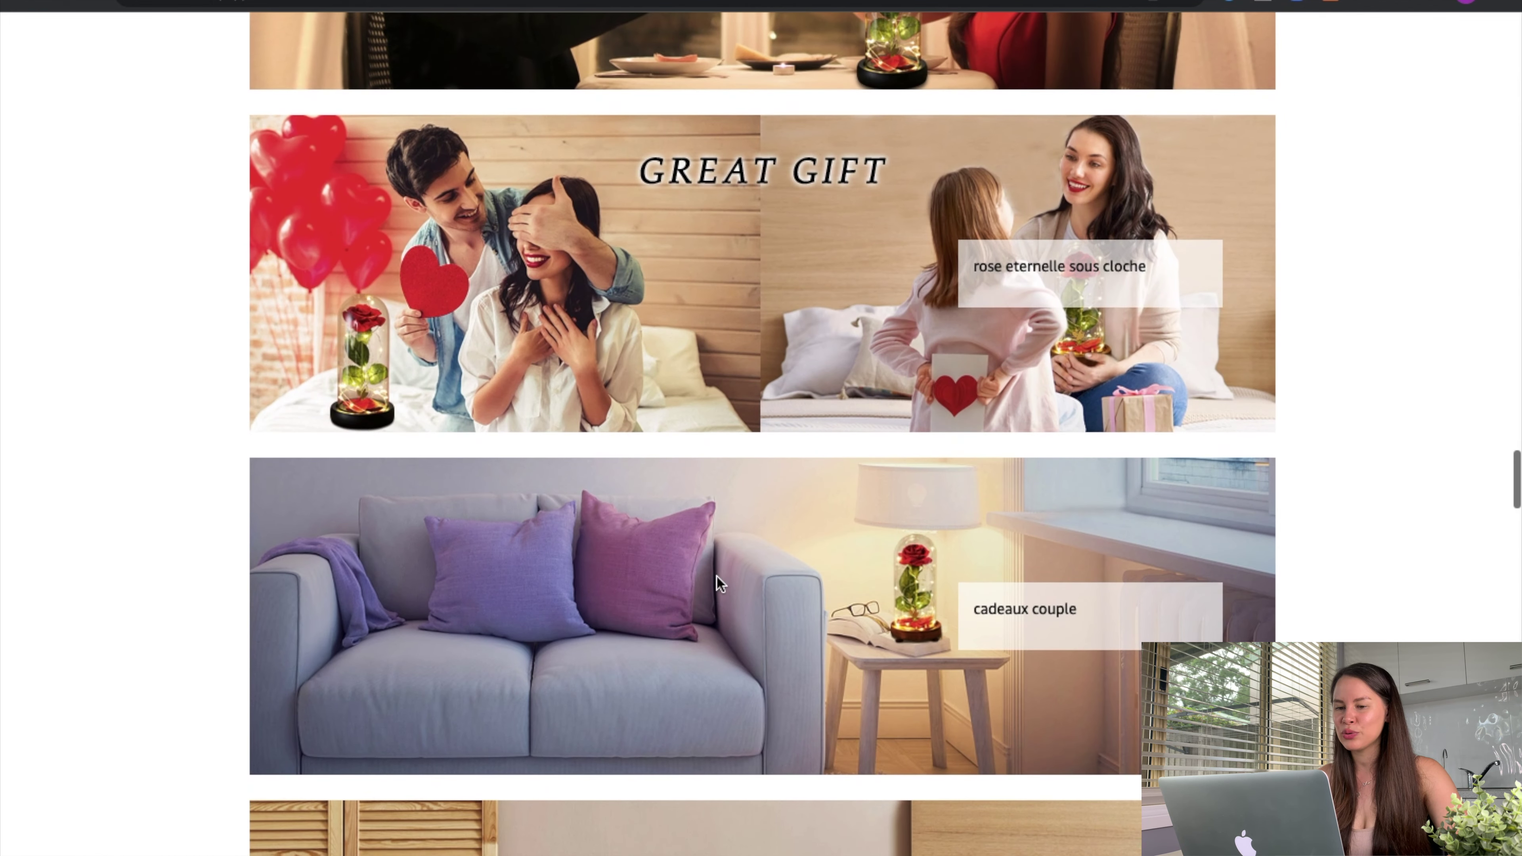
scroll(716, 574, "up", 3)
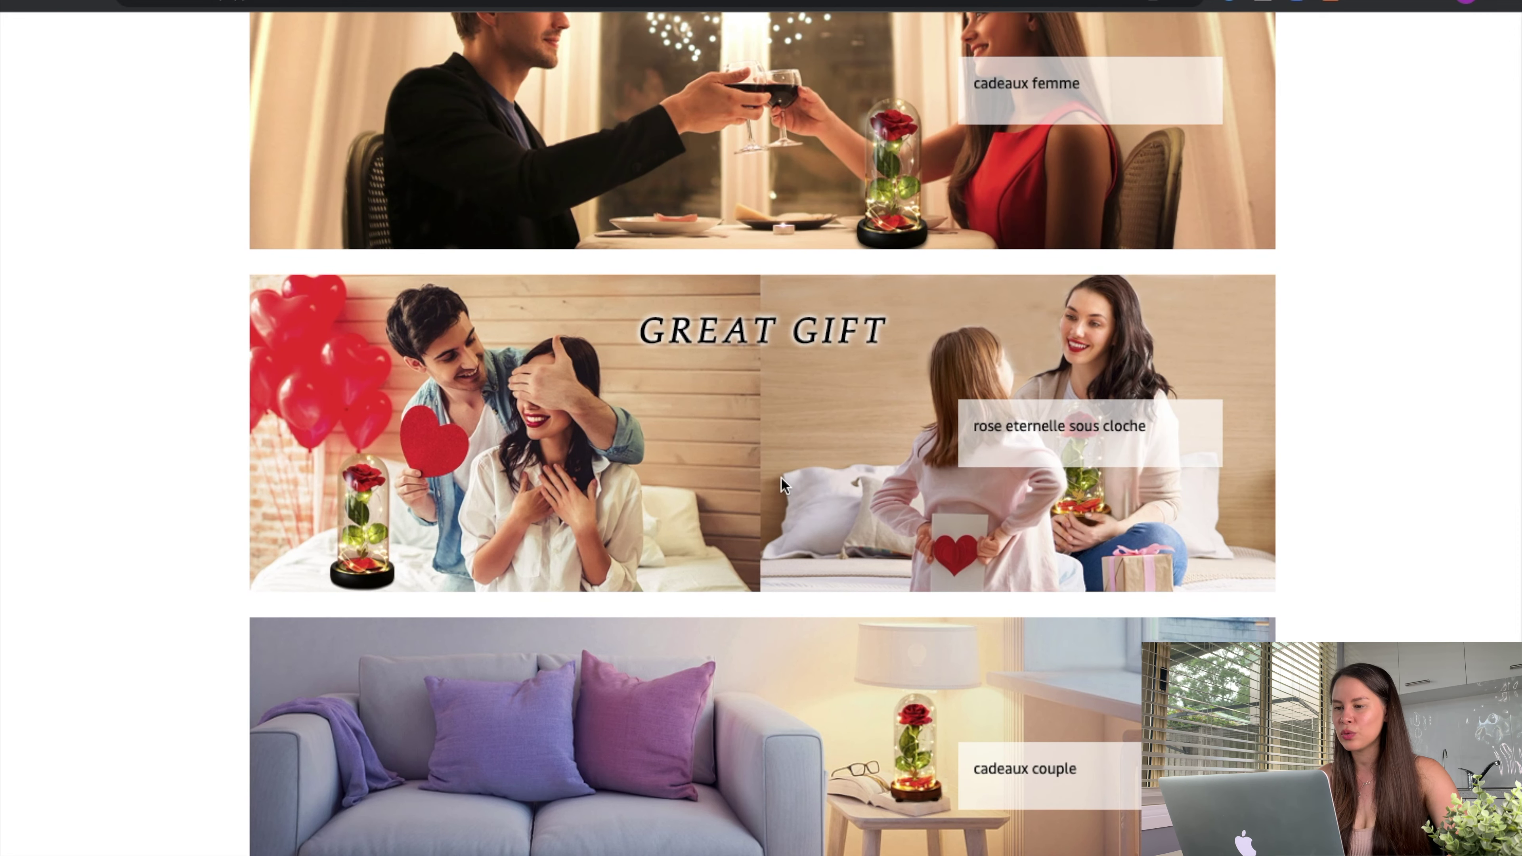
scroll(781, 477, "down", 13)
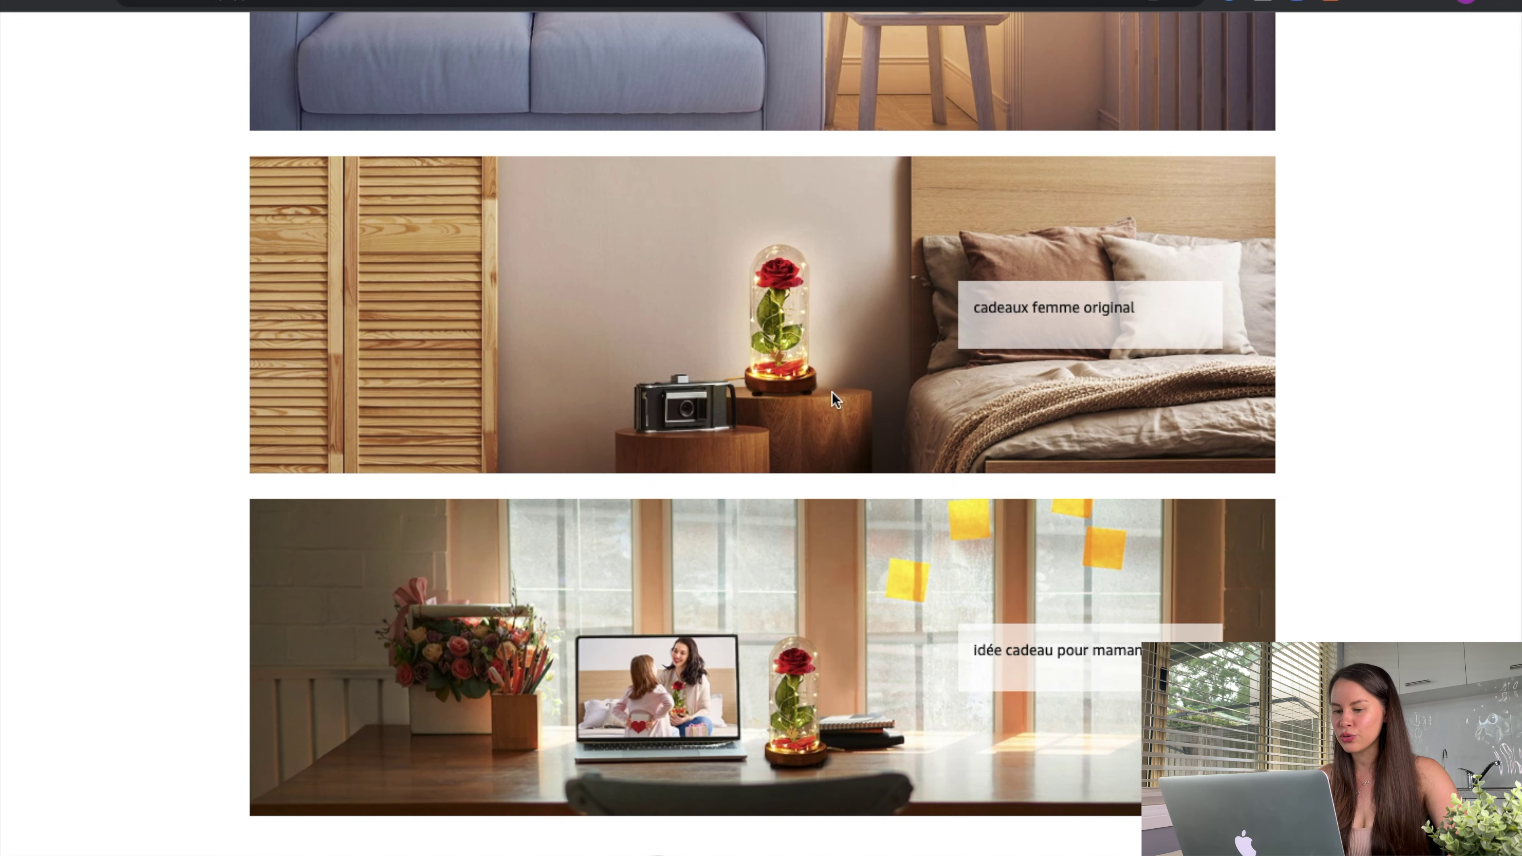
scroll(832, 392, "down", 4)
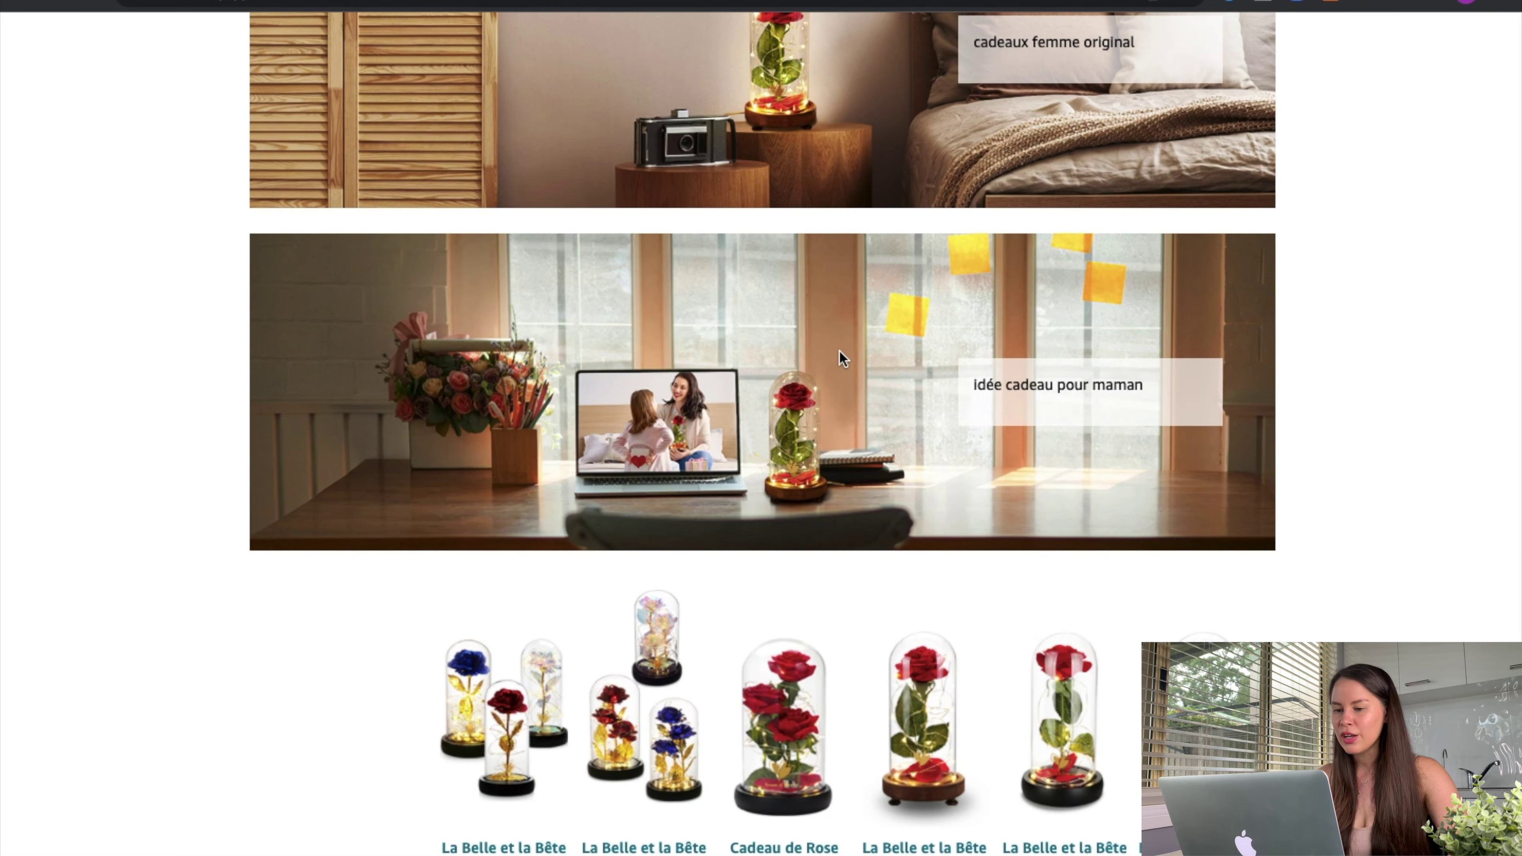
scroll(866, 470, "down", 1)
scroll(1047, 422, "up", 5)
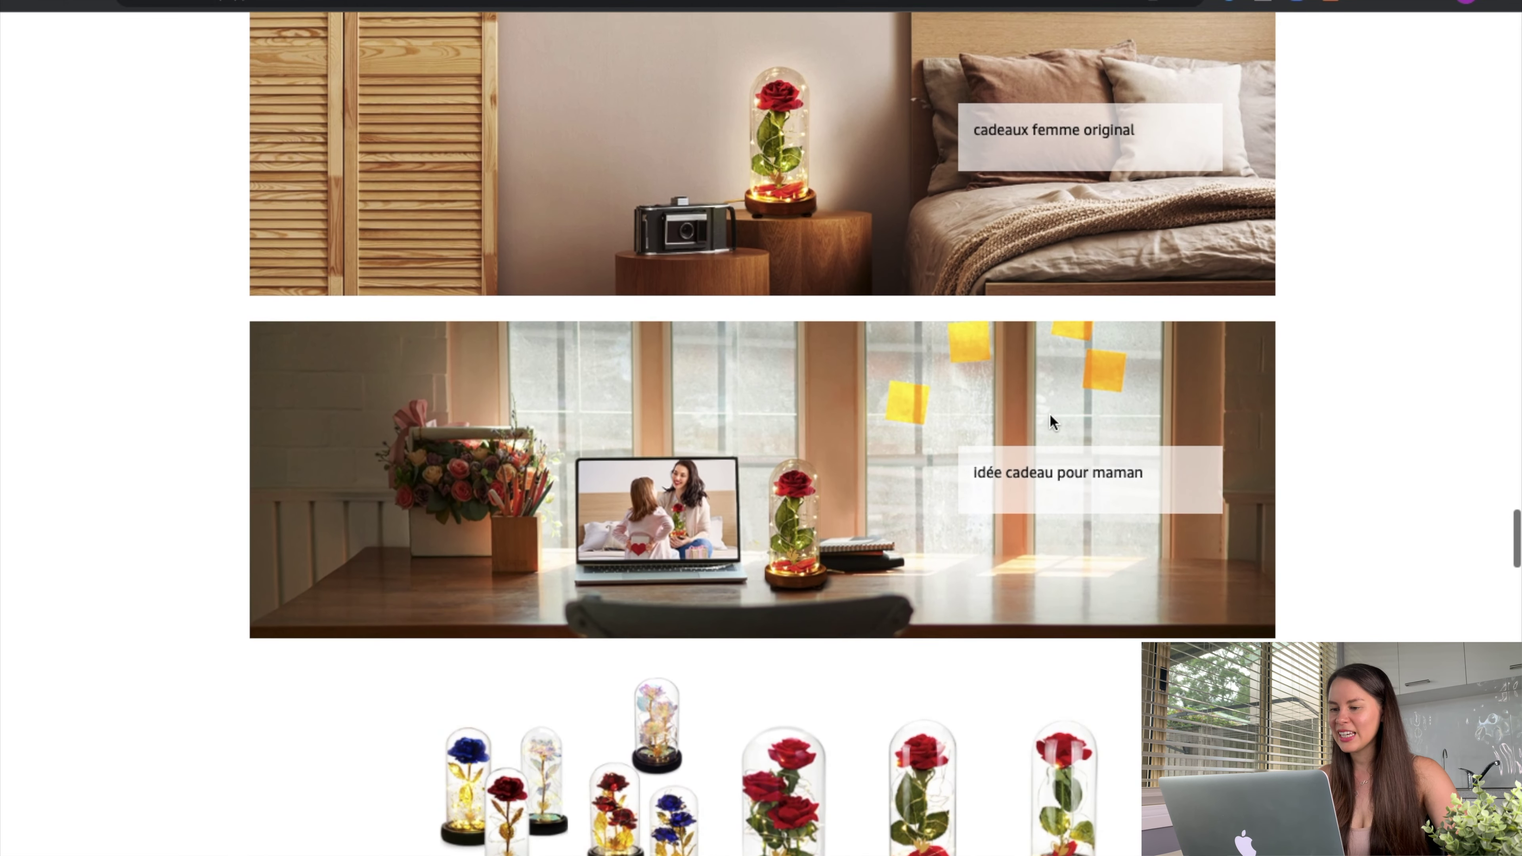
scroll(1050, 414, "up", 10)
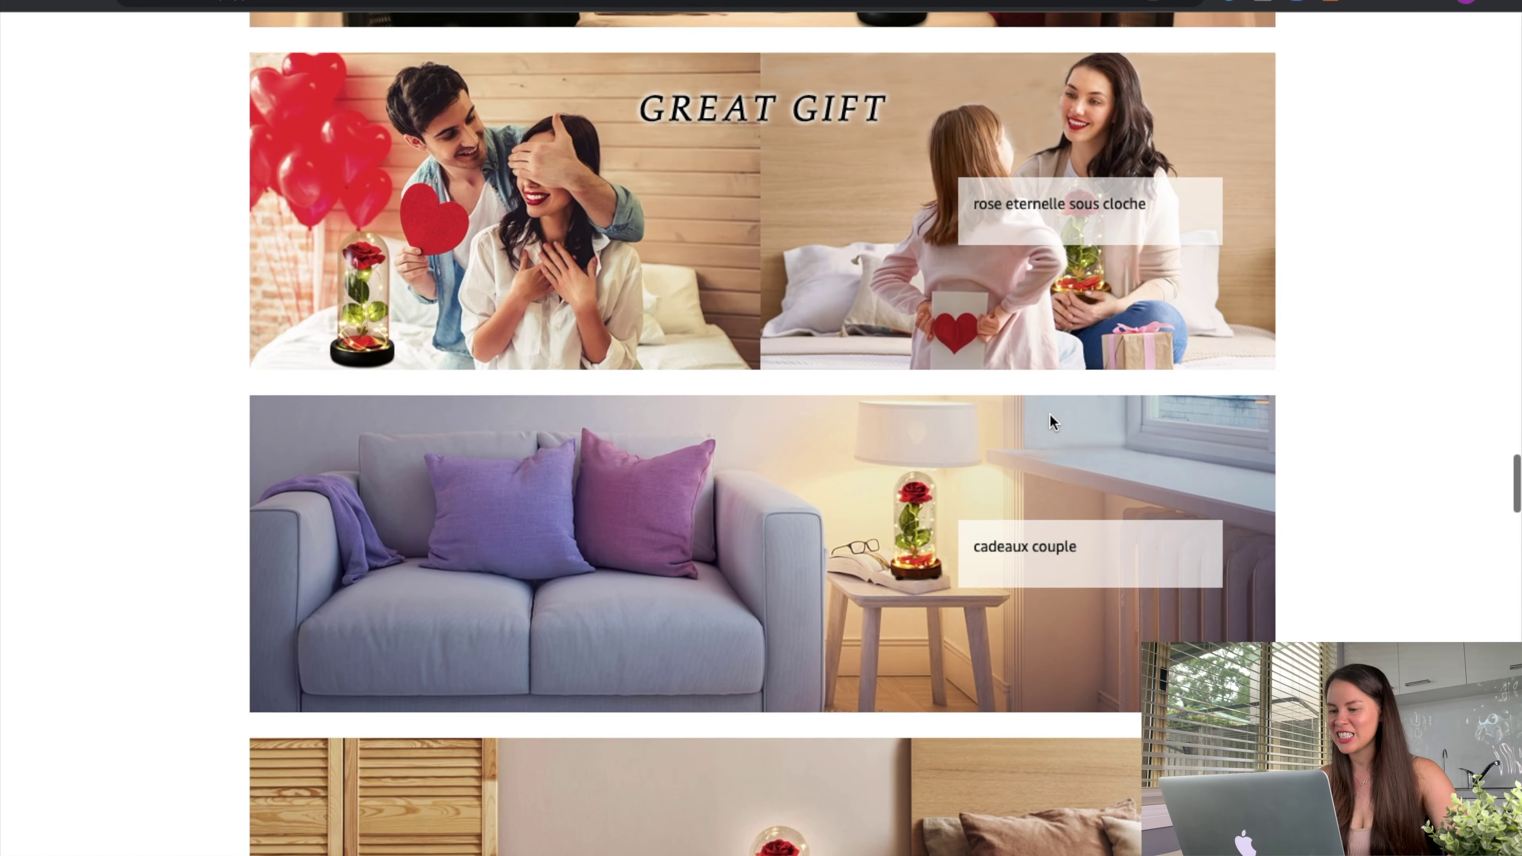
scroll(1050, 414, "up", 7)
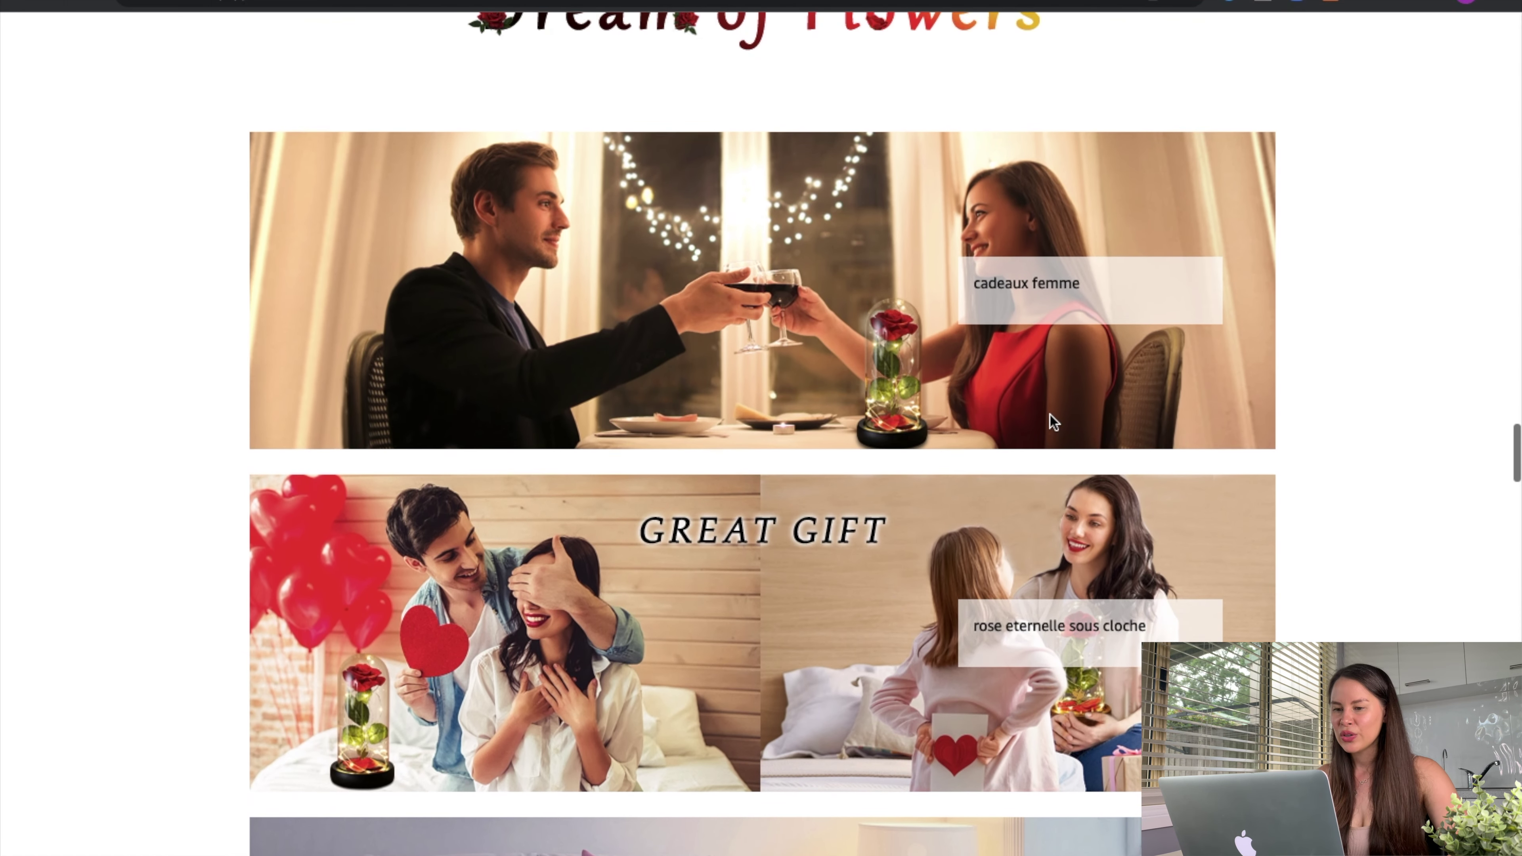
Open the Evecase glass mug from the "Achetez-le avec" bundle in a new tab and examine its photos and listing details.
scroll(1049, 414, "down", 20)
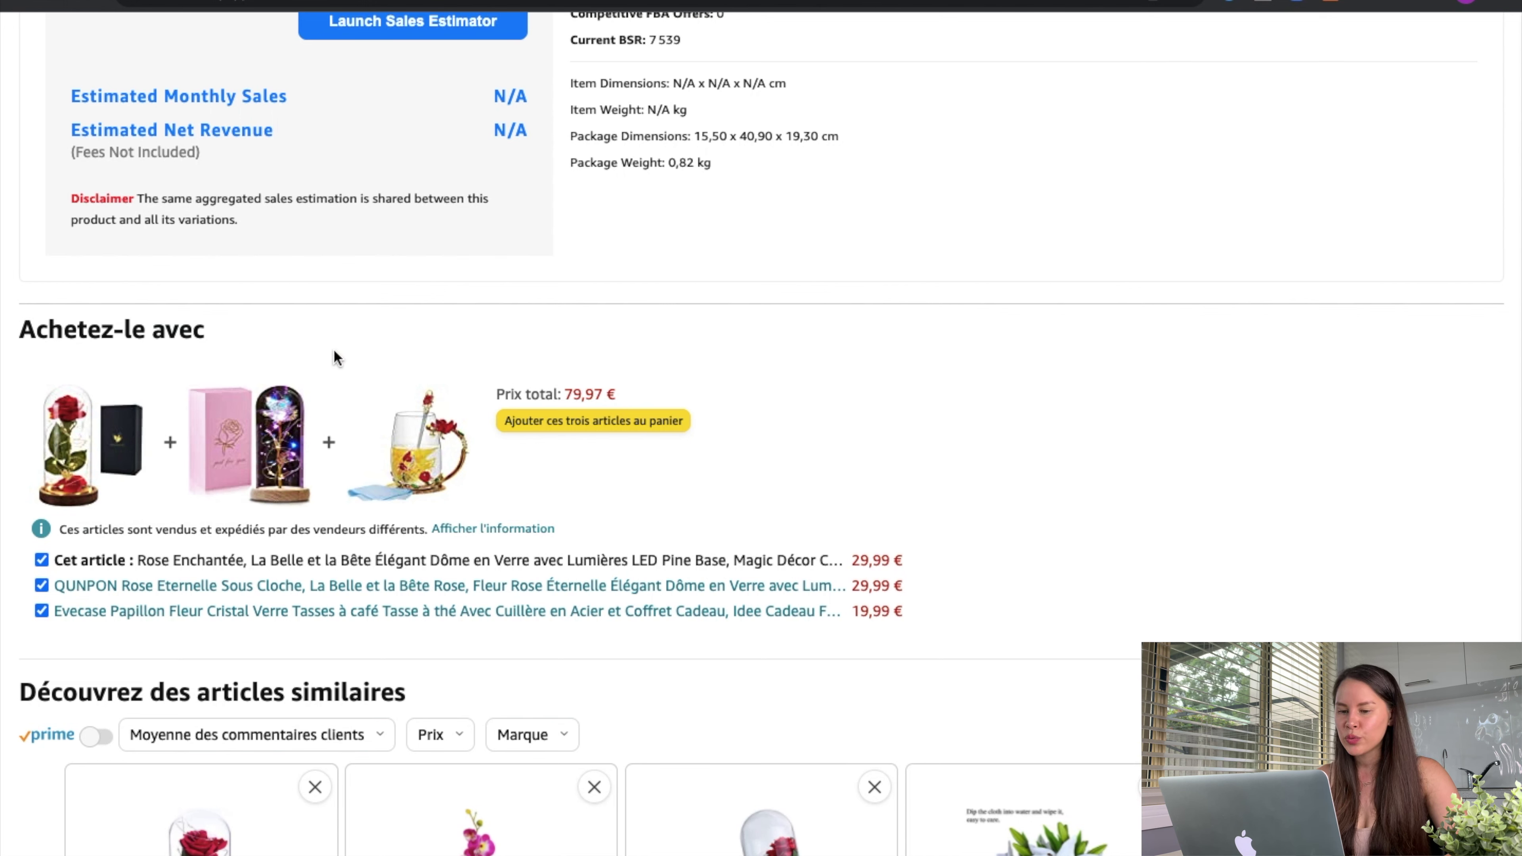
right_click(424, 450)
left_click(455, 454)
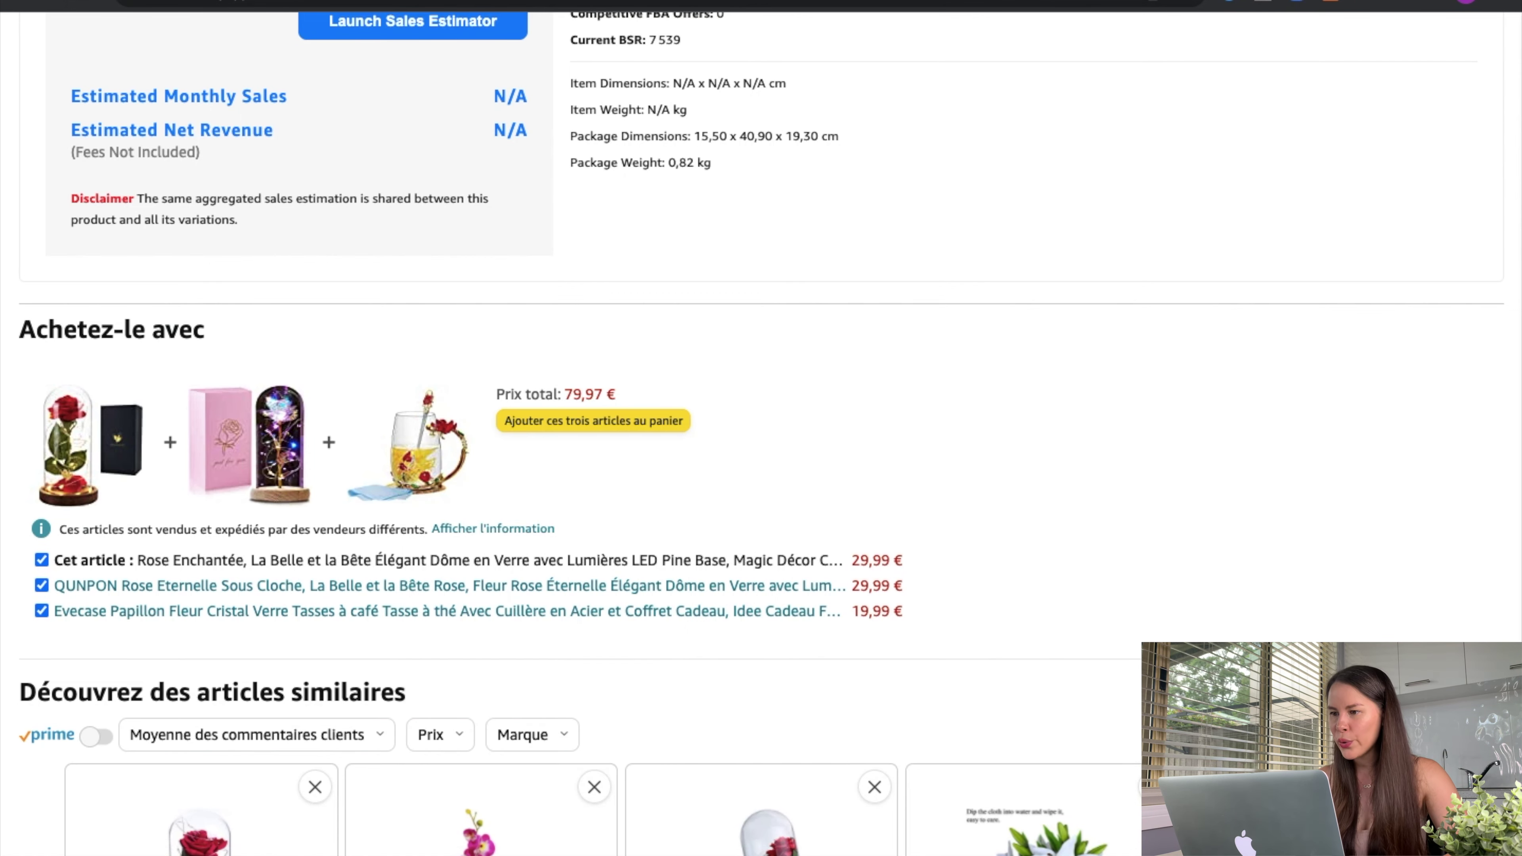
left_click(599, 2)
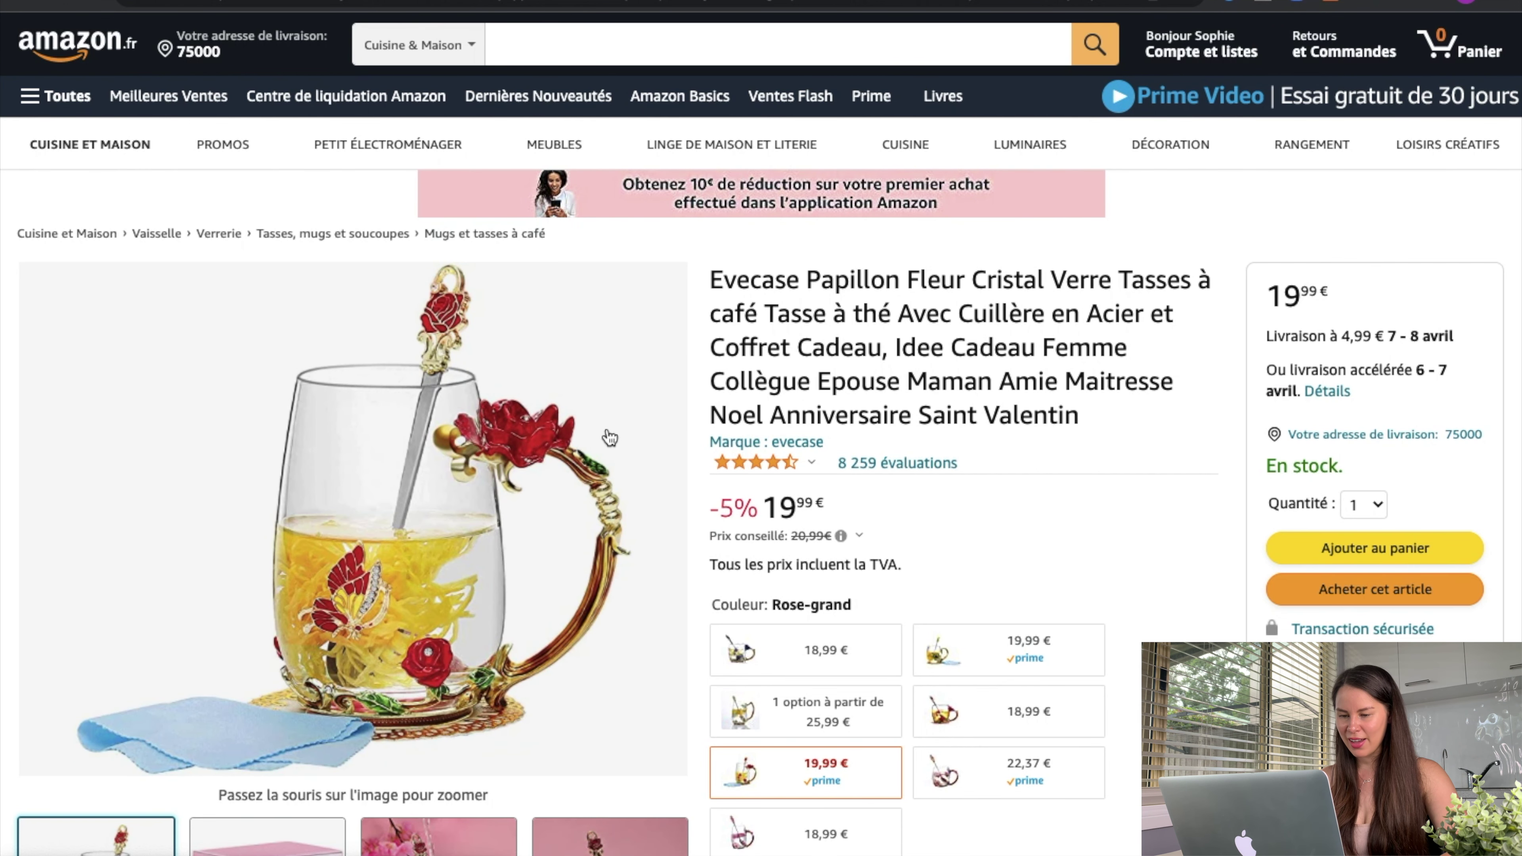
mouse_move(575, 438)
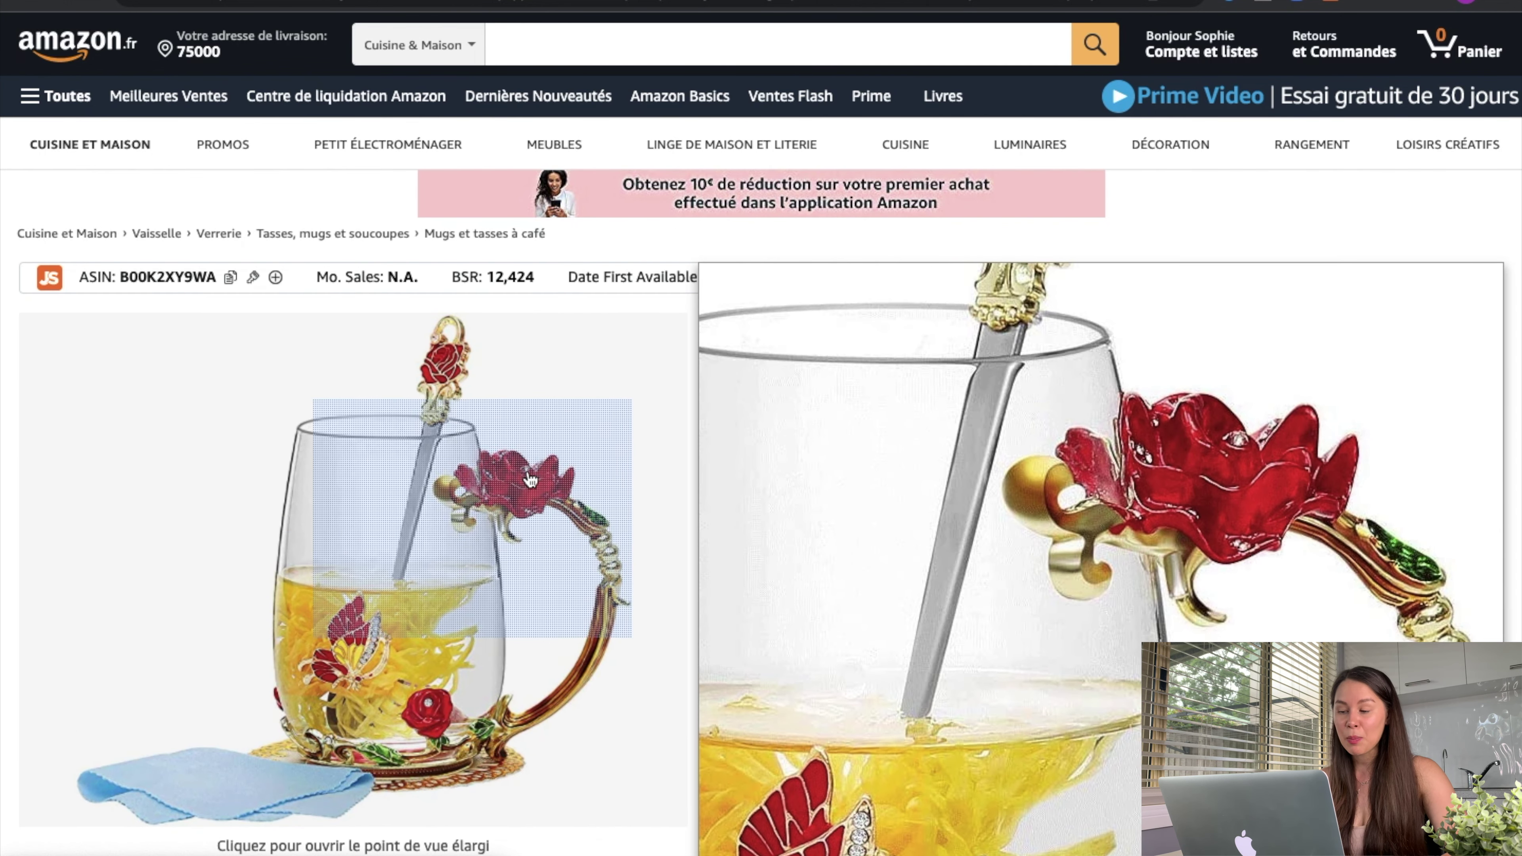
scroll(530, 478, "down", 5)
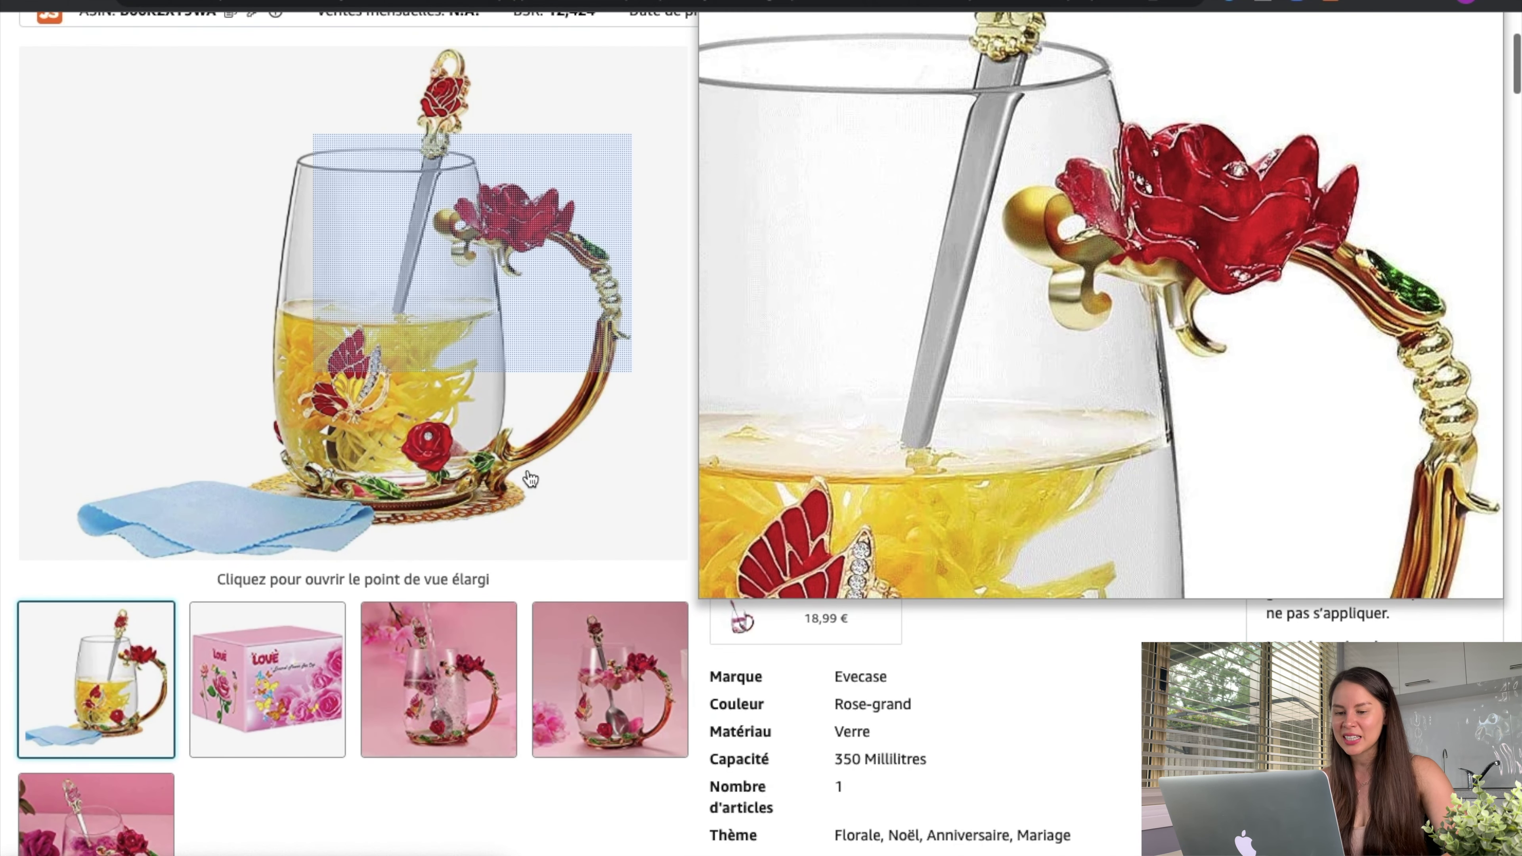
scroll(492, 482, "up", 1)
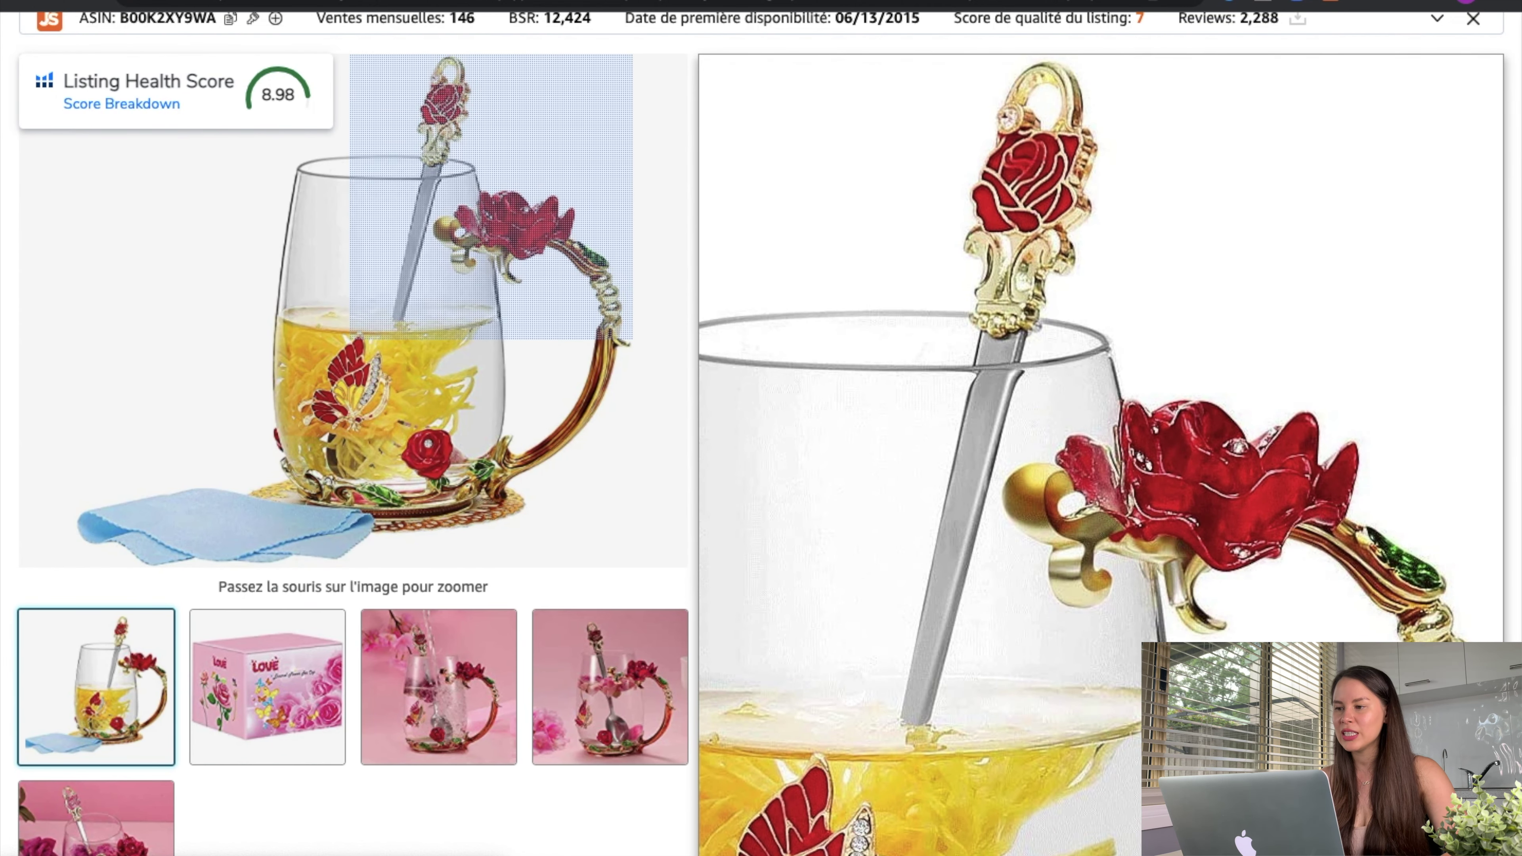
scroll(491, 198, "down", 15)
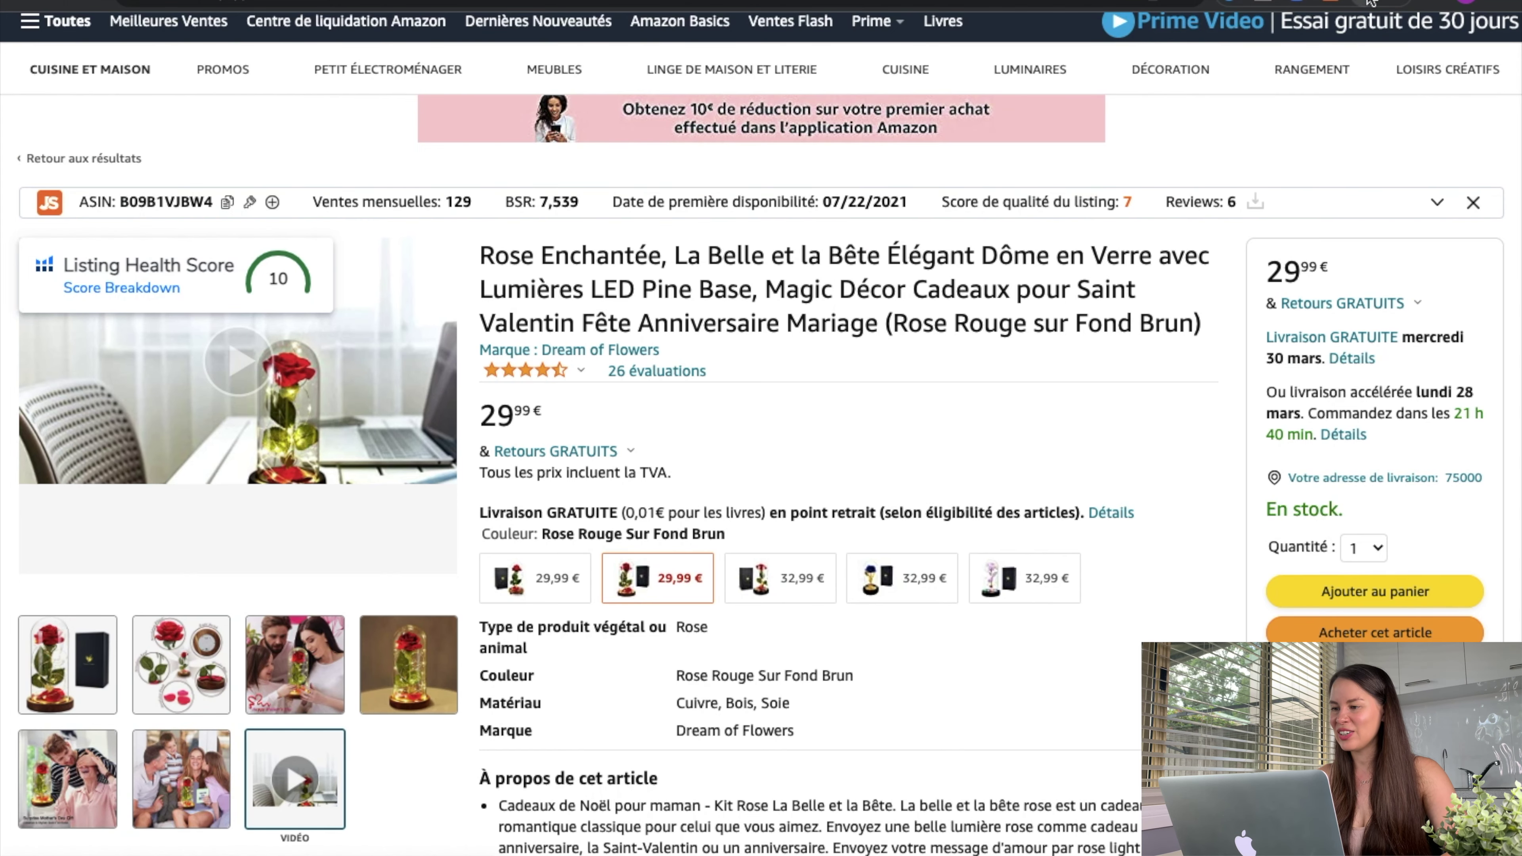
Run Helium 10 Xray on the Dream of Flowers listing and compare revenue, BSR, FBA fees, ratings and review velocity across its variations.
left_click(1369, 3)
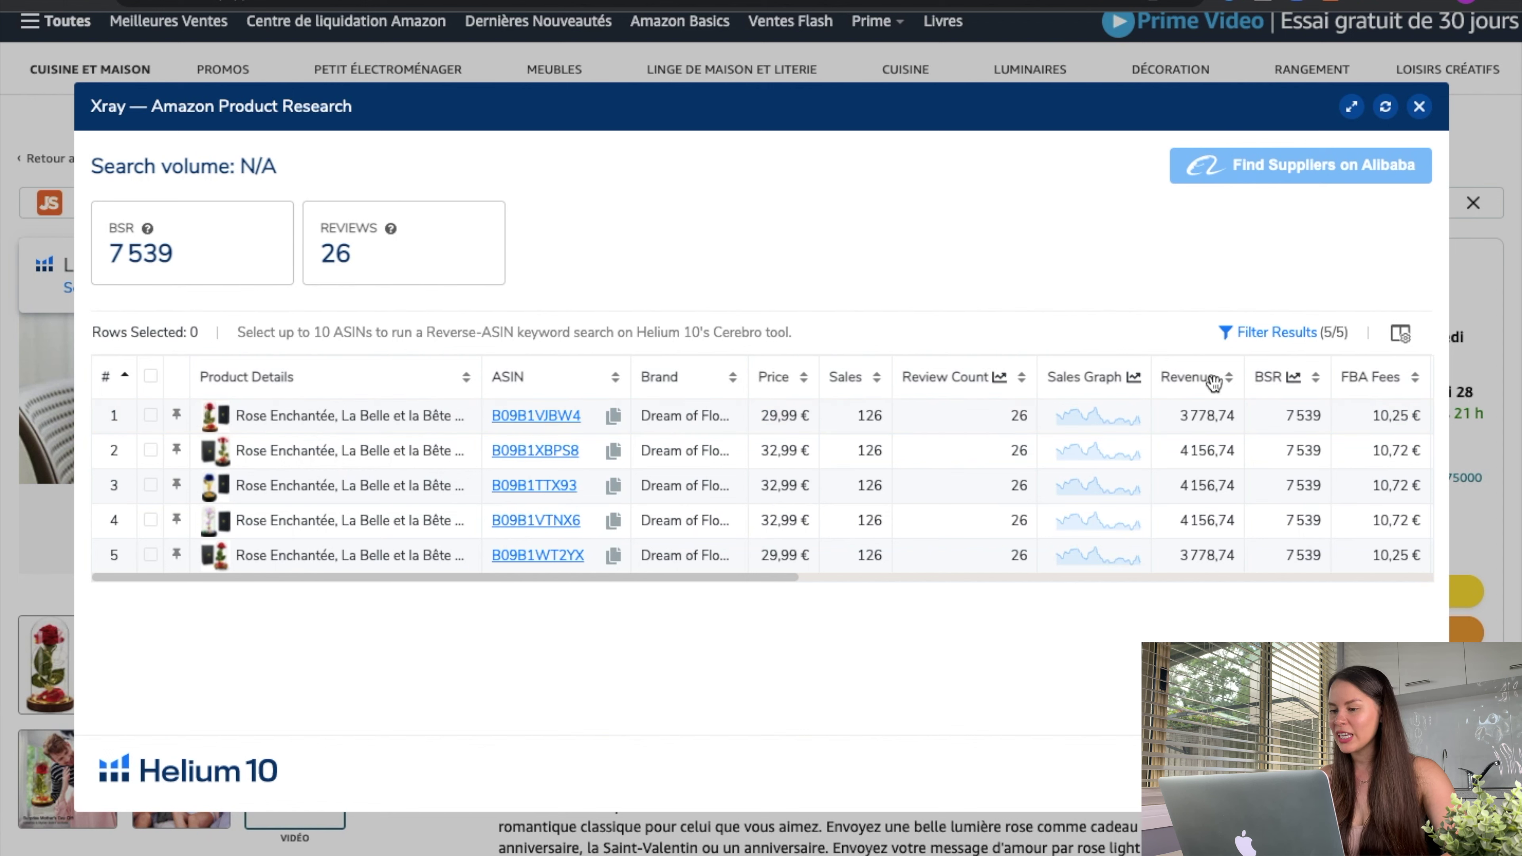
mouse_move(1213, 381)
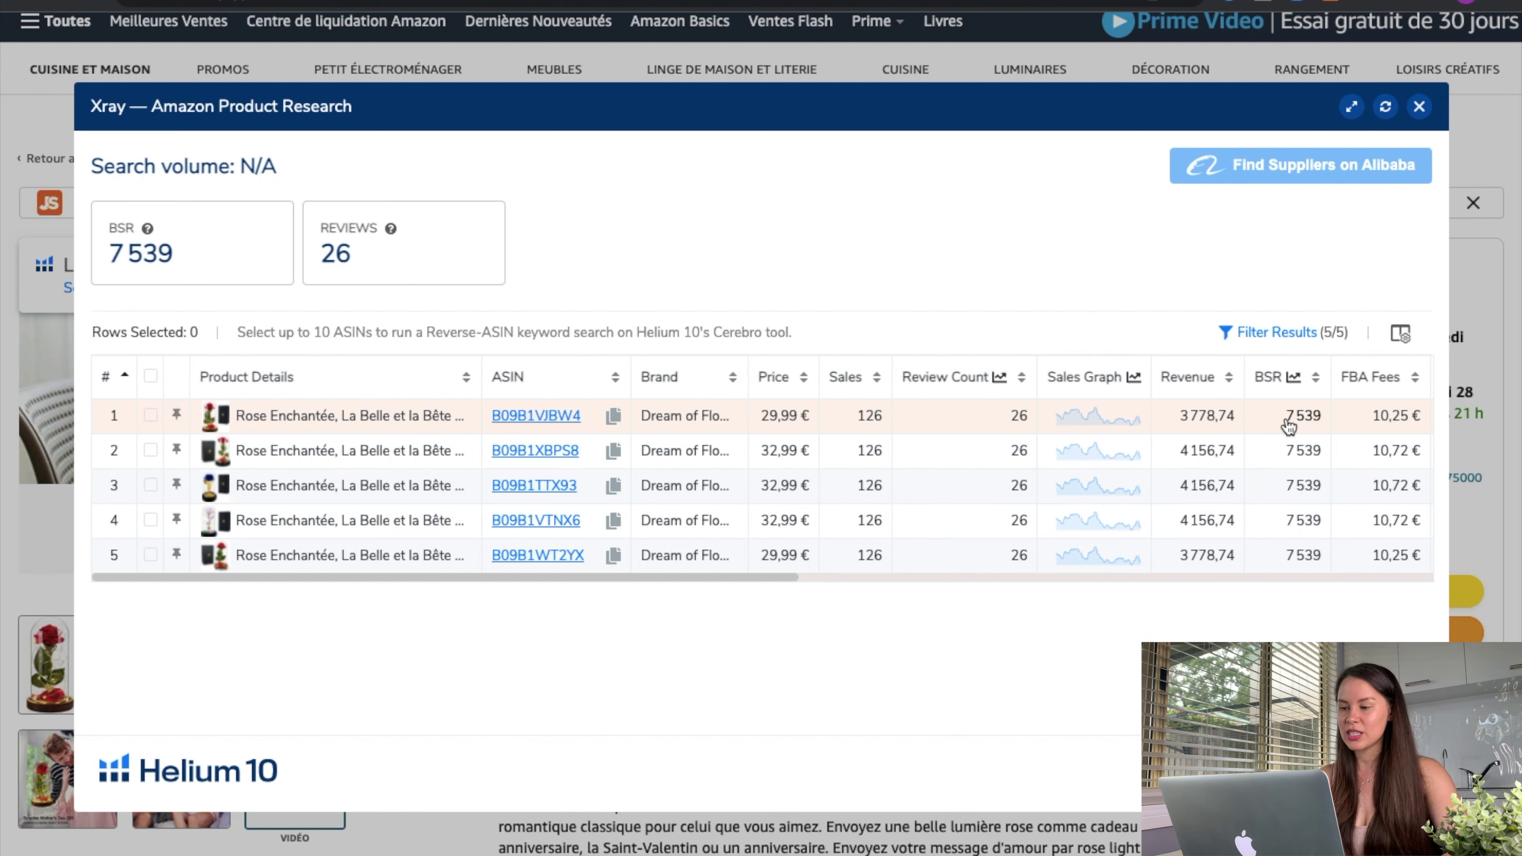
scroll(1303, 422, "right", 5)
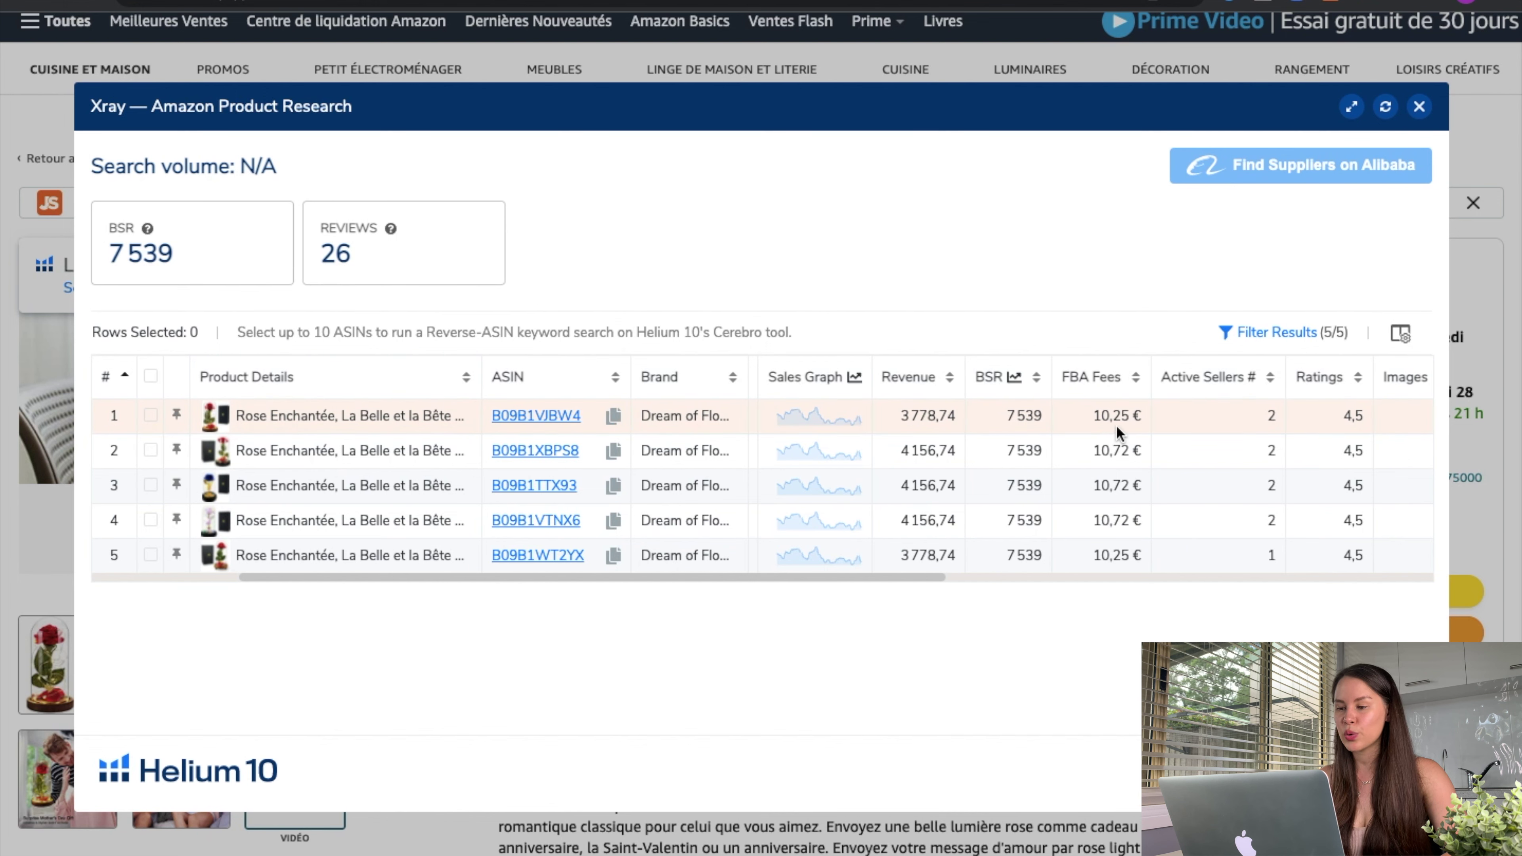
scroll(1117, 426, "right", 5)
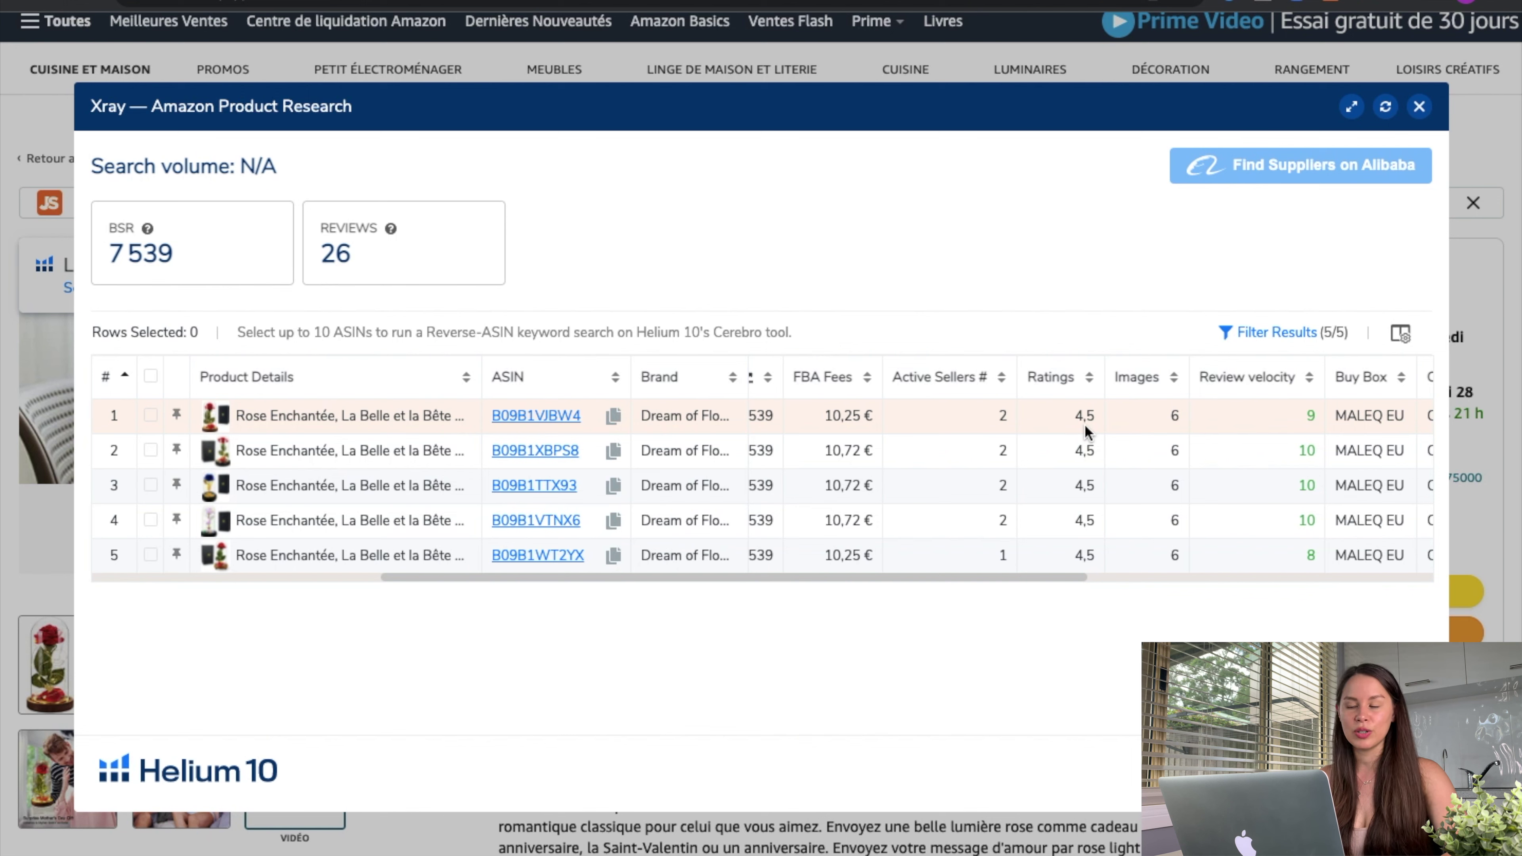
scroll(1144, 422, "right", 2)
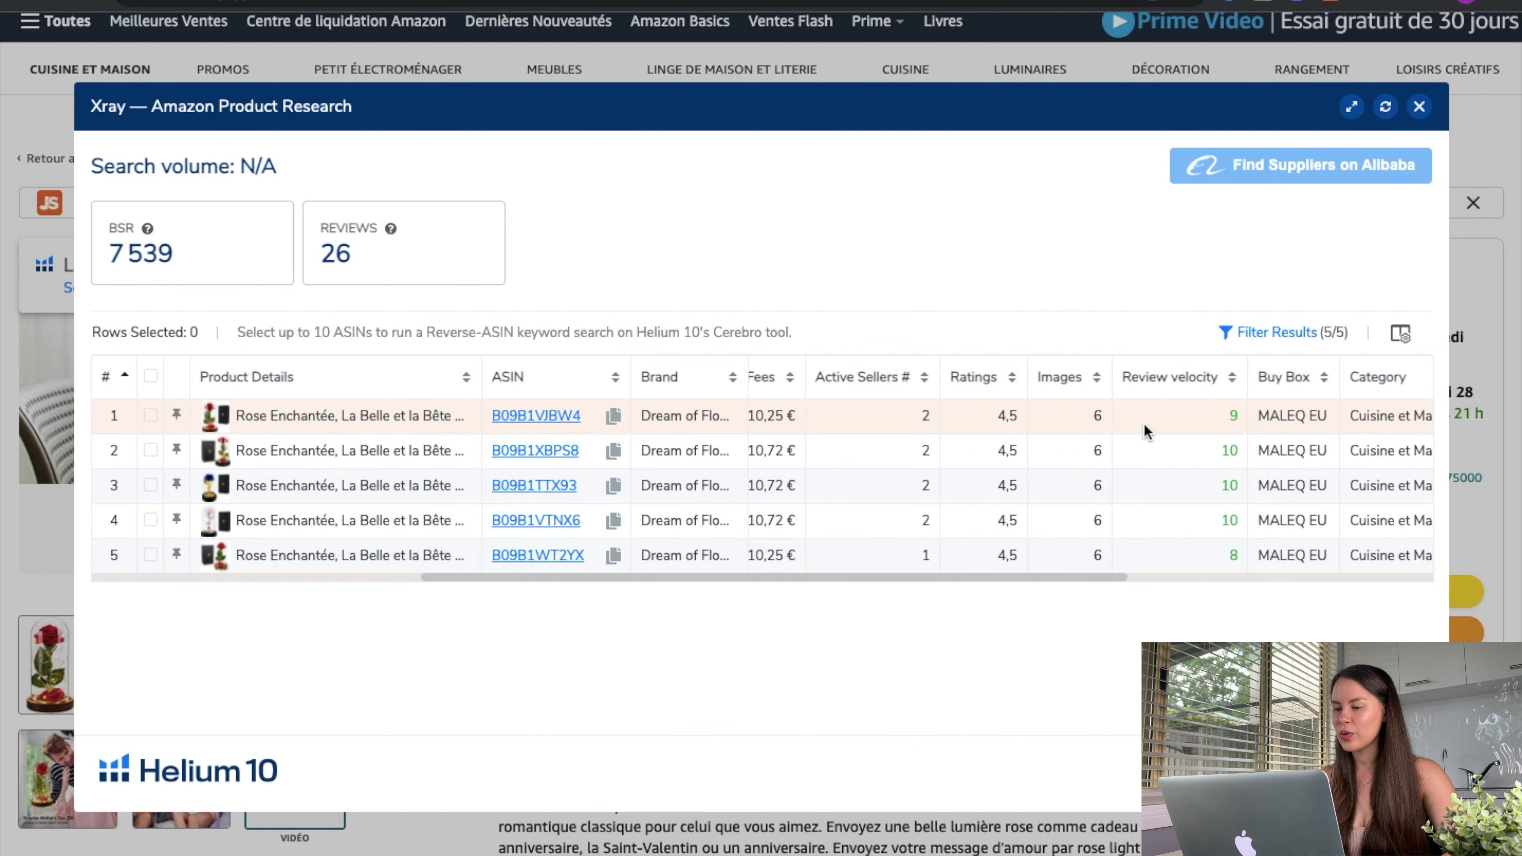
scroll(1144, 422, "right", 2)
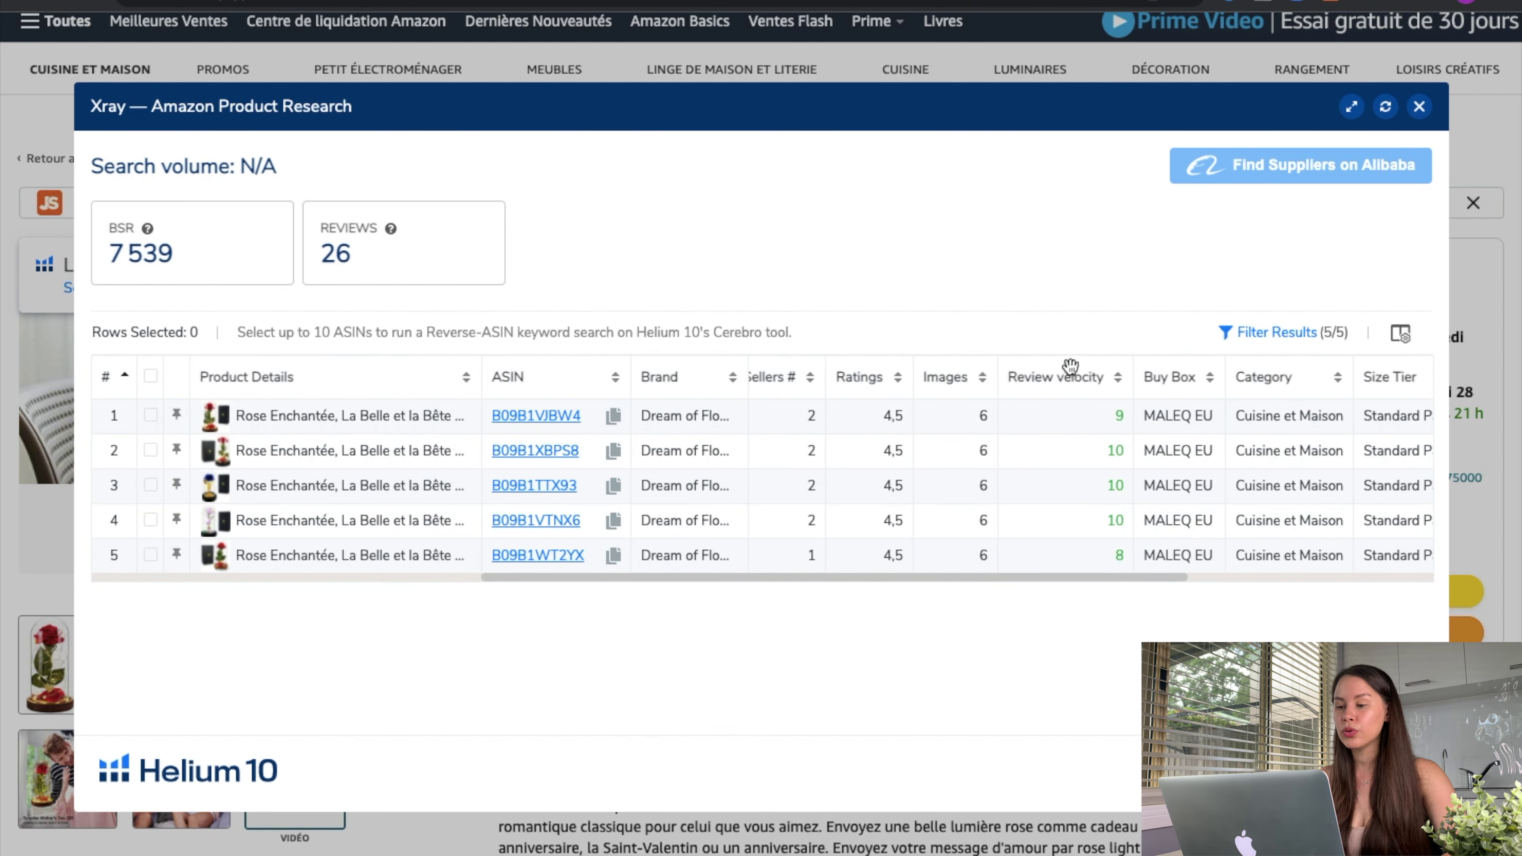
mouse_move(1067, 382)
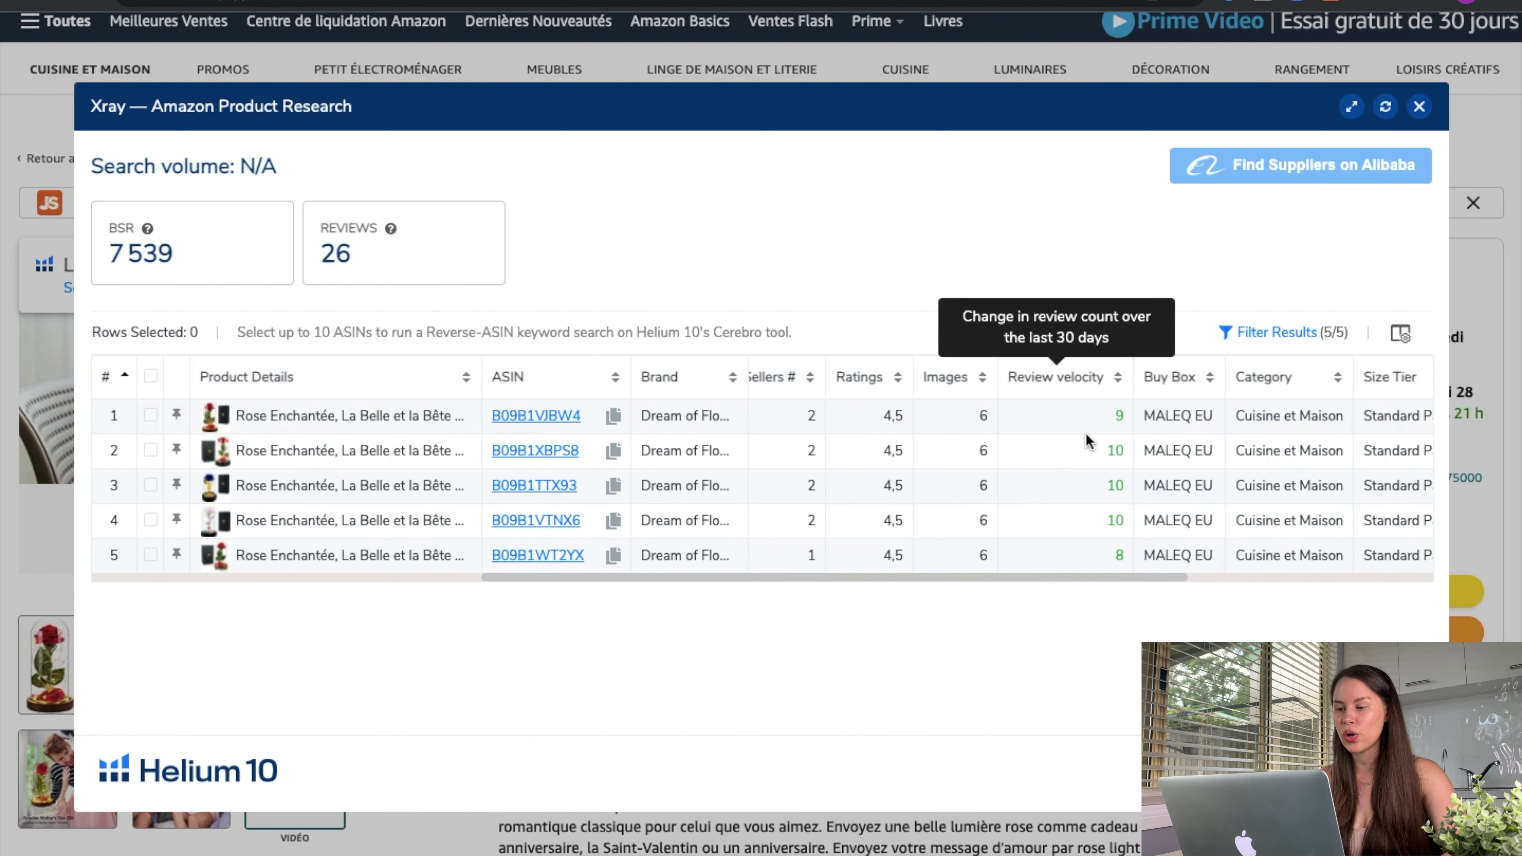
scroll(1335, 425, "right", 3)
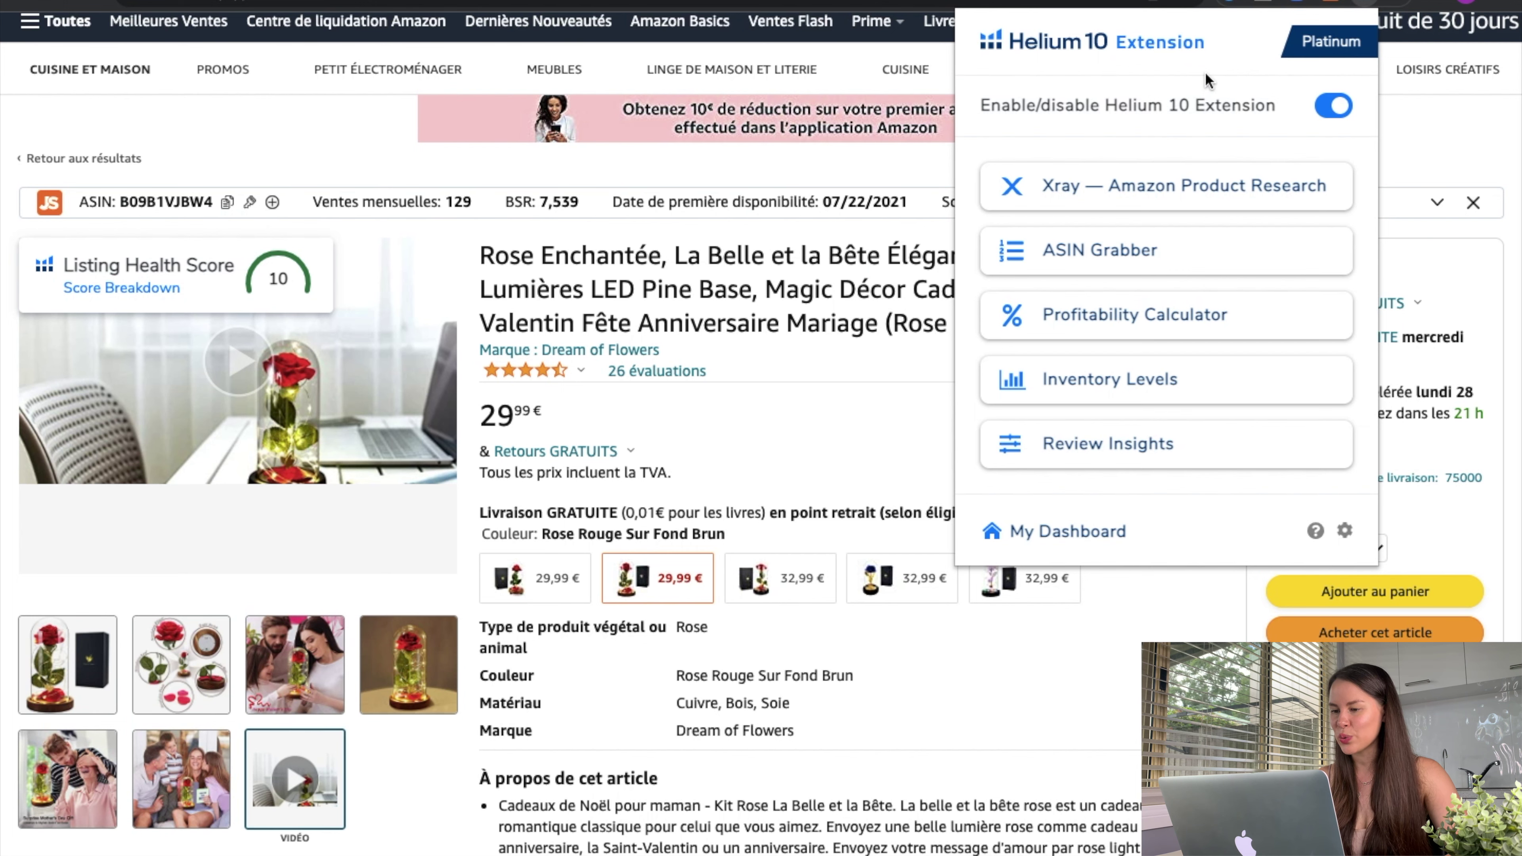
Open the Profitability Calculator for the Dream of Flowers listing and estimate the monthly profit by multiplying 6,26 by 126 in the calculator.
left_click(1118, 329)
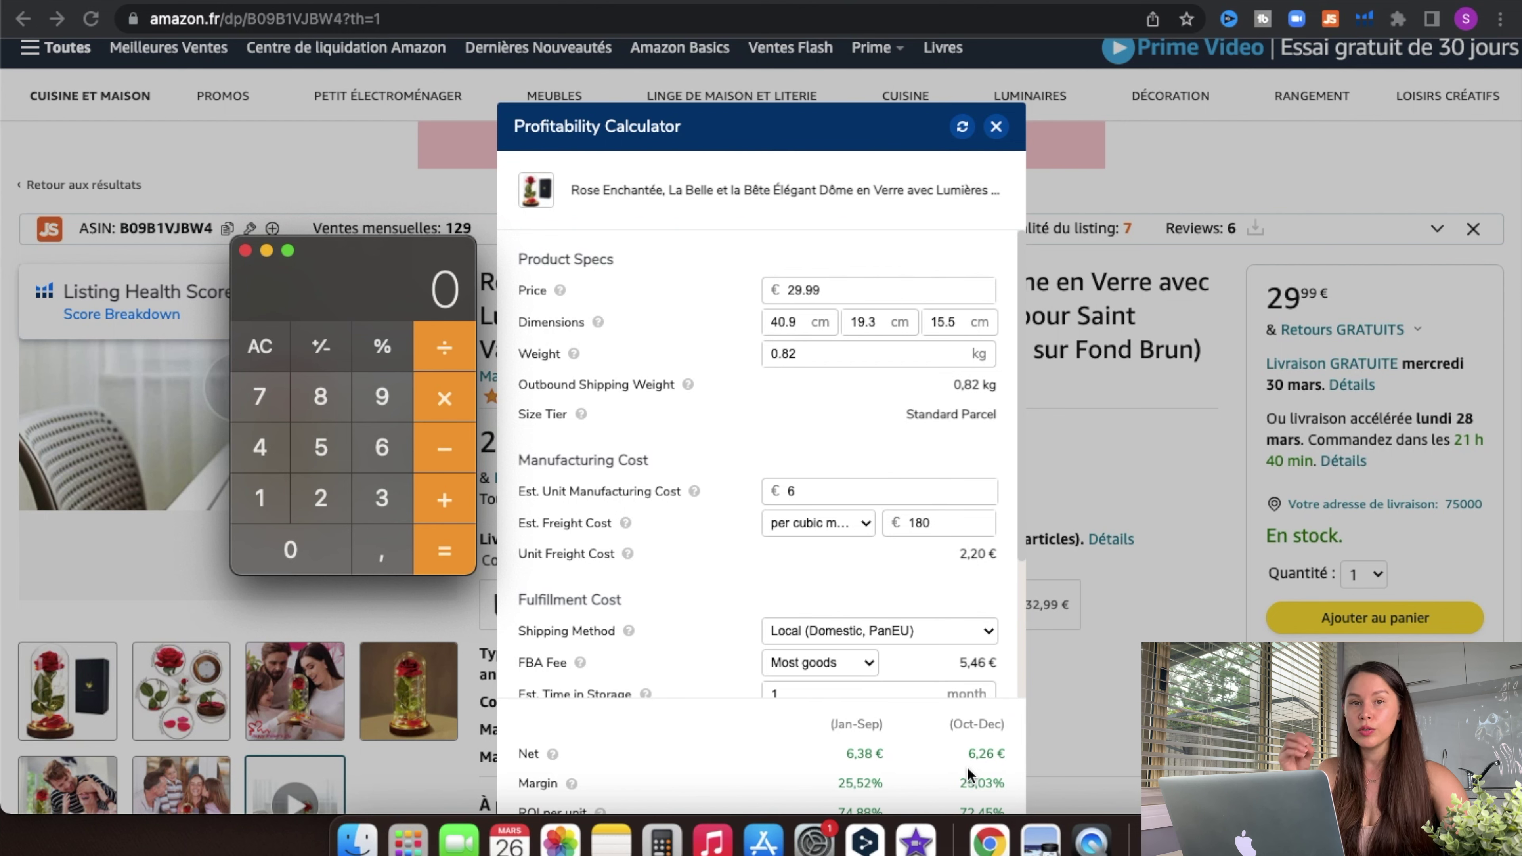
left_click(383, 448)
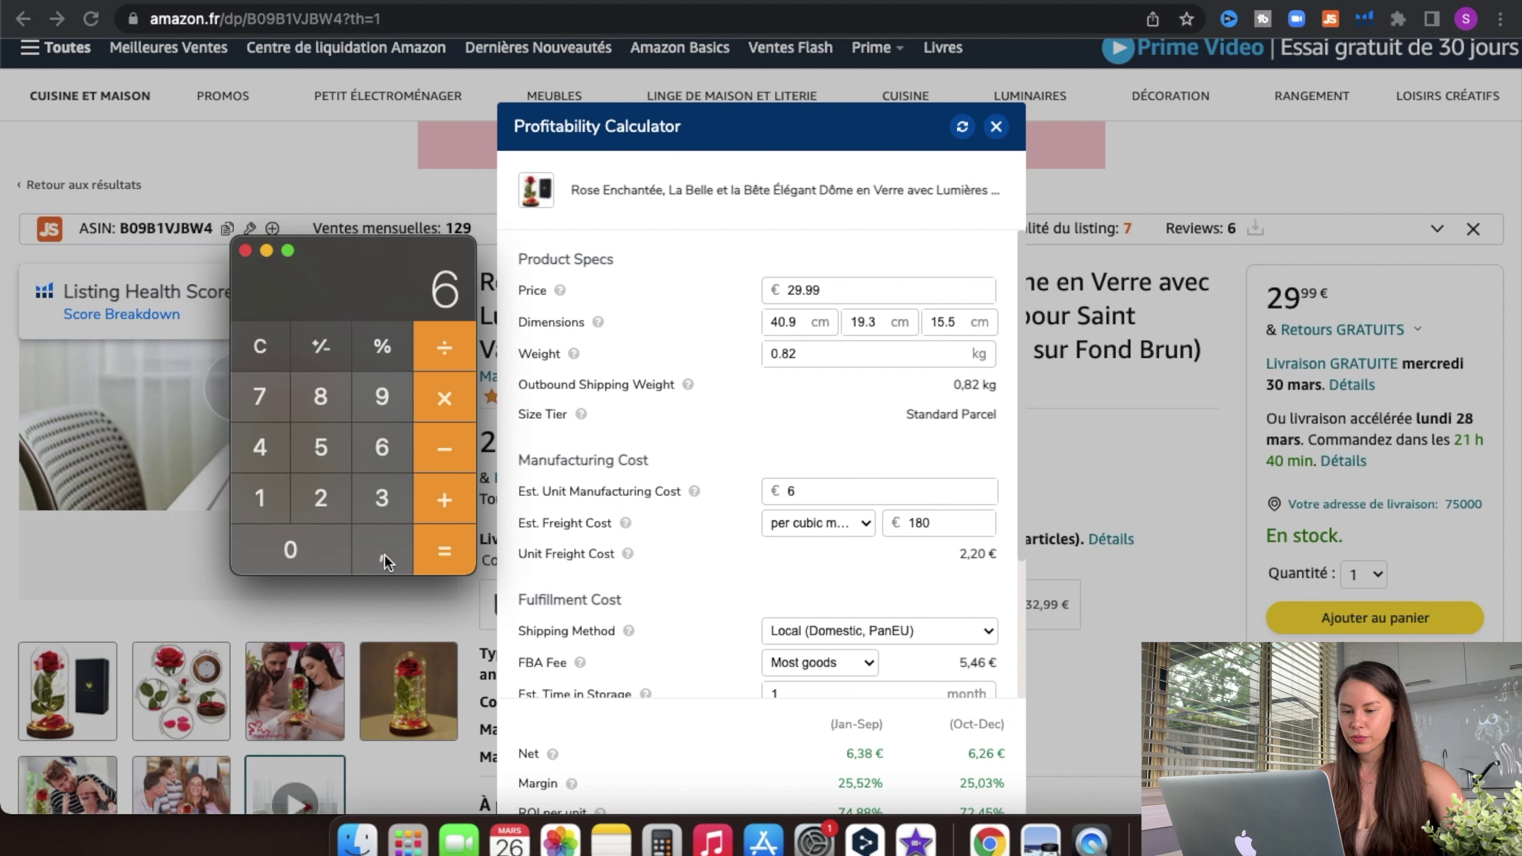
left_click(378, 561)
left_click(321, 500)
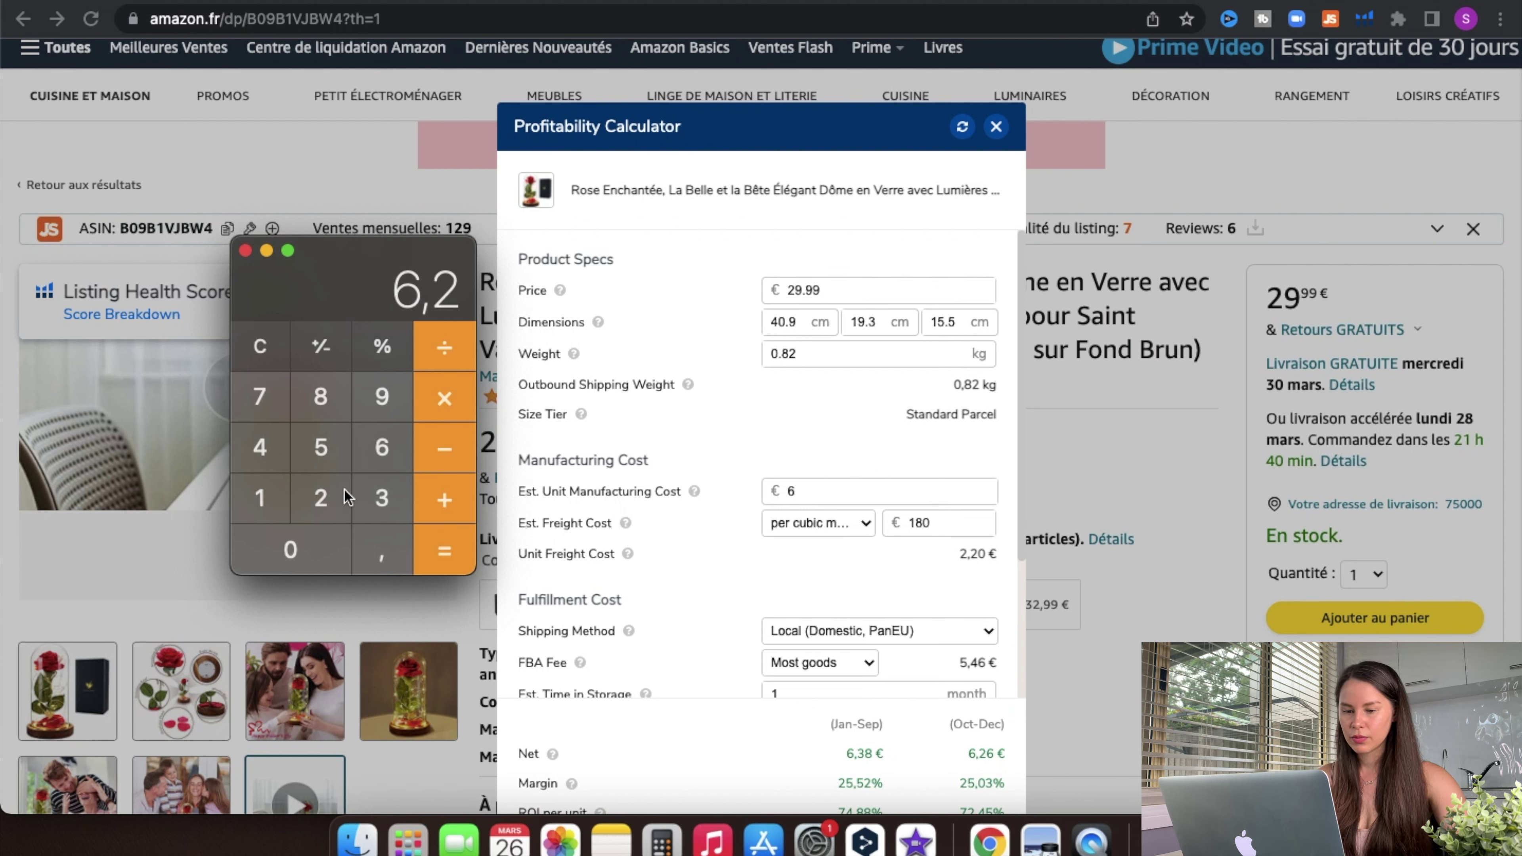
left_click(375, 455)
left_click(455, 400)
left_click(272, 497)
left_click(321, 500)
left_click(384, 448)
left_click(446, 551)
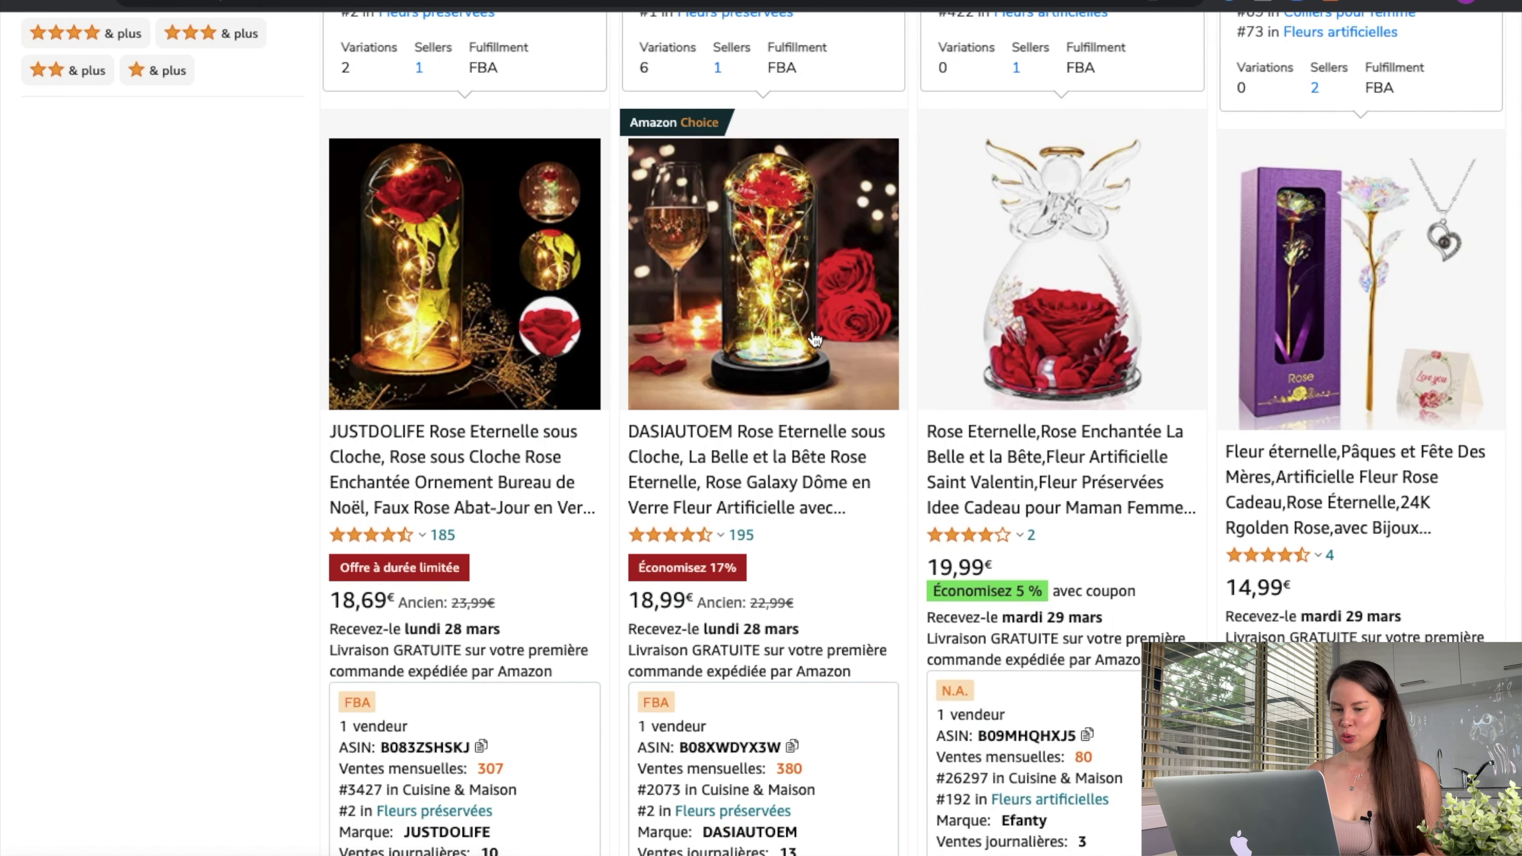
Open the DASIAUTOEM rose eternelle listing from the search results and launch Helium 10 Review Insights on it.
scroll(814, 339, "down", 1)
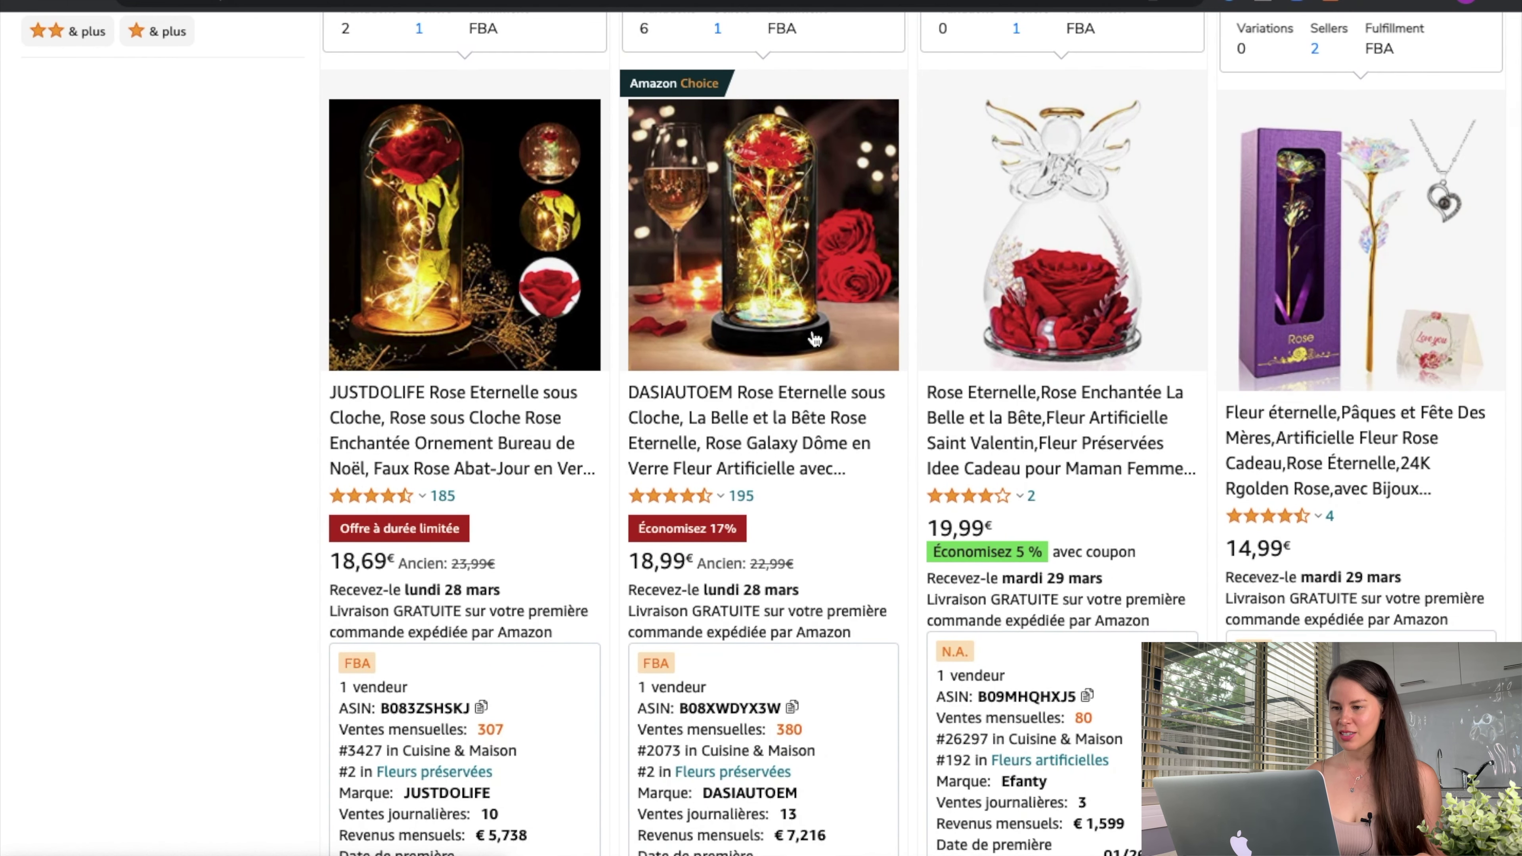
left_click(815, 339)
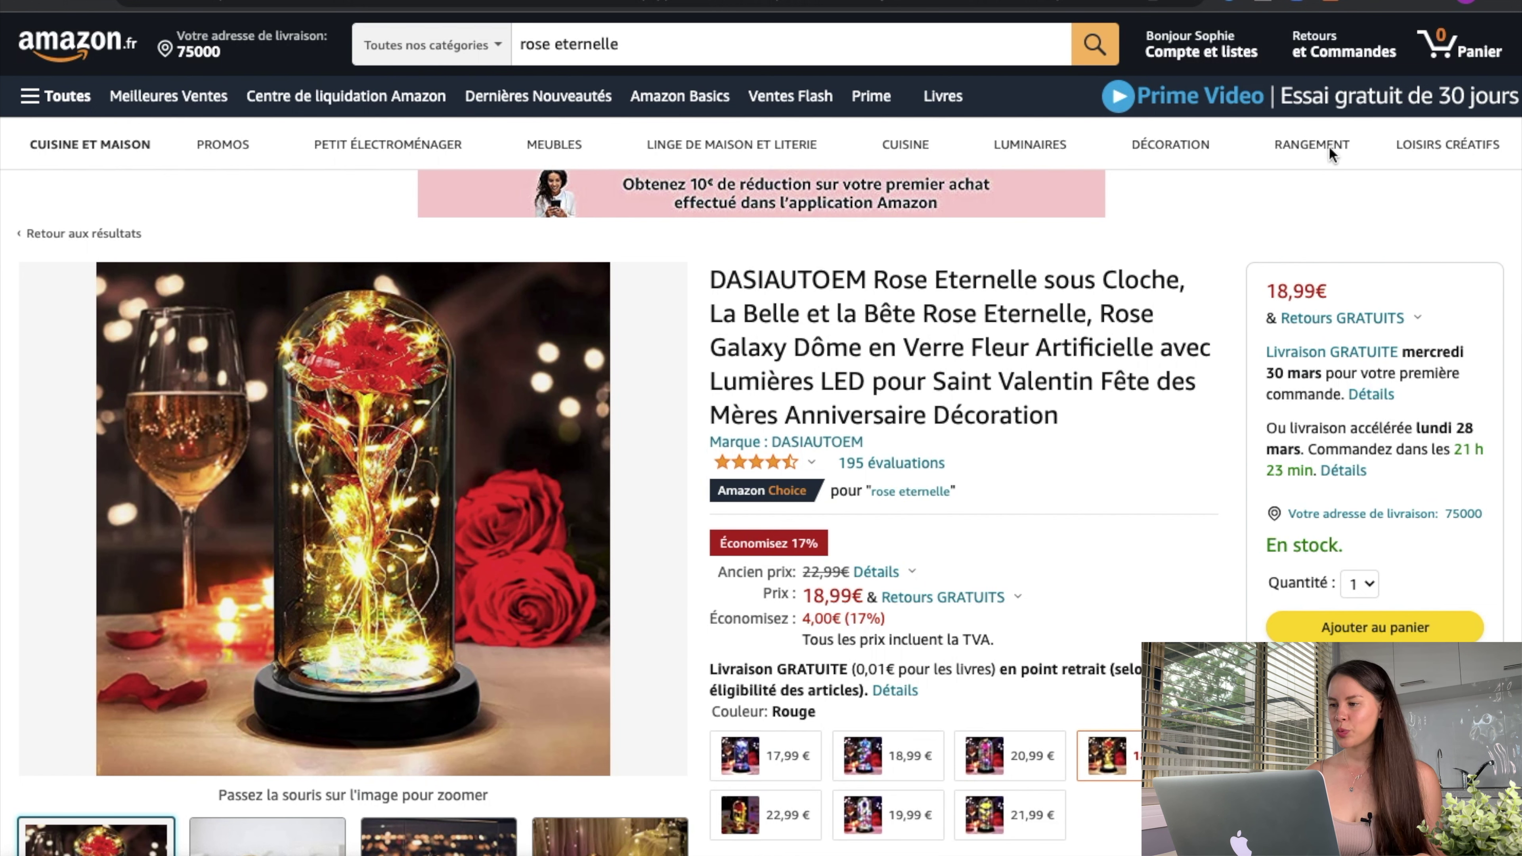
left_click(1367, 2)
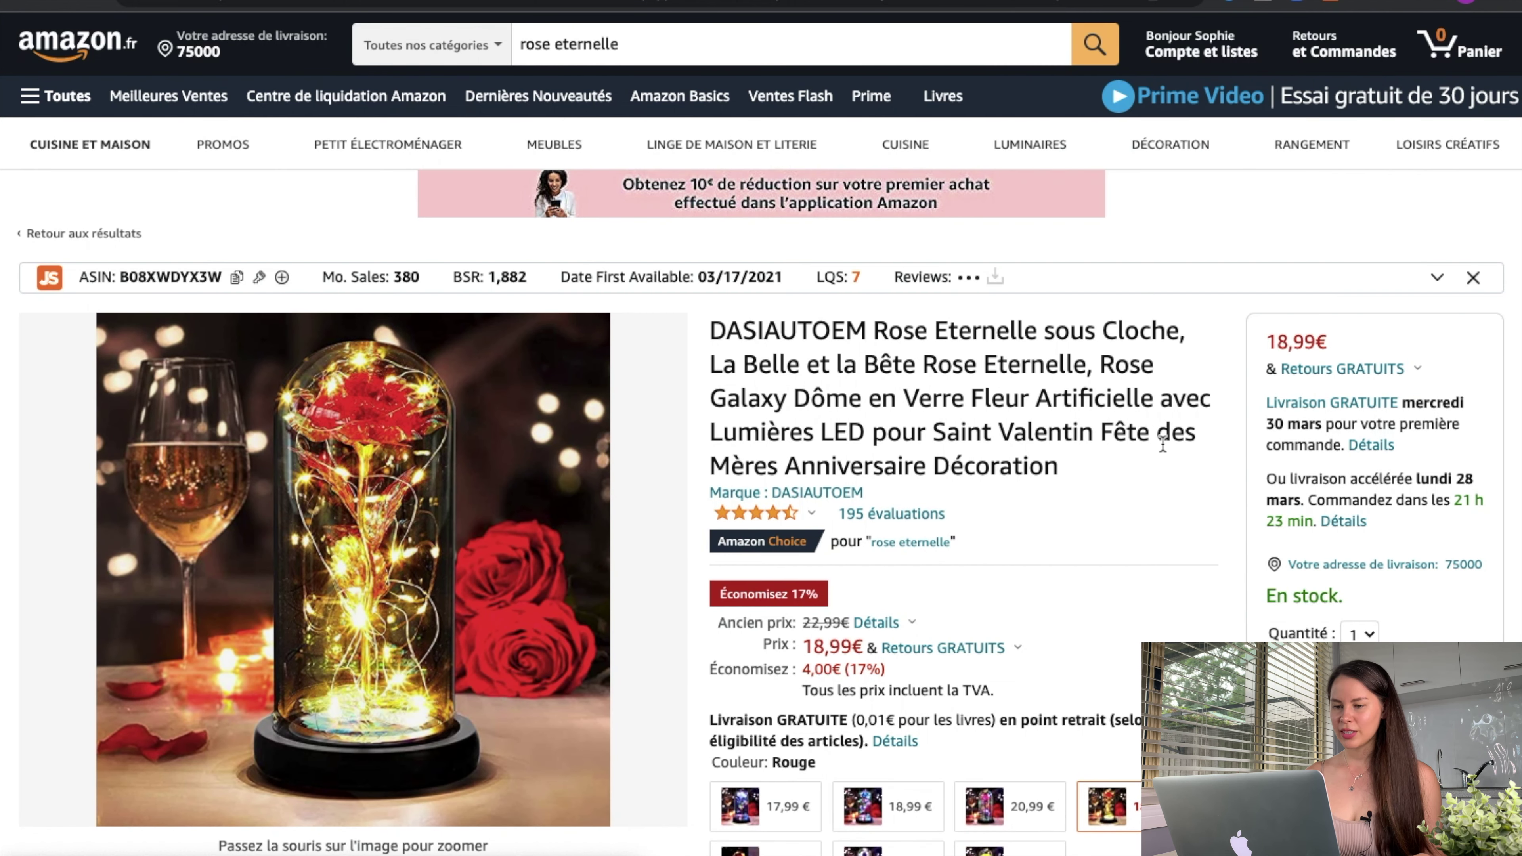
Extract the DASIAUTOEM listing's one-, two- and three-star reviews and read the complaints under Top Helpful Reviews.
left_click(1393, 210)
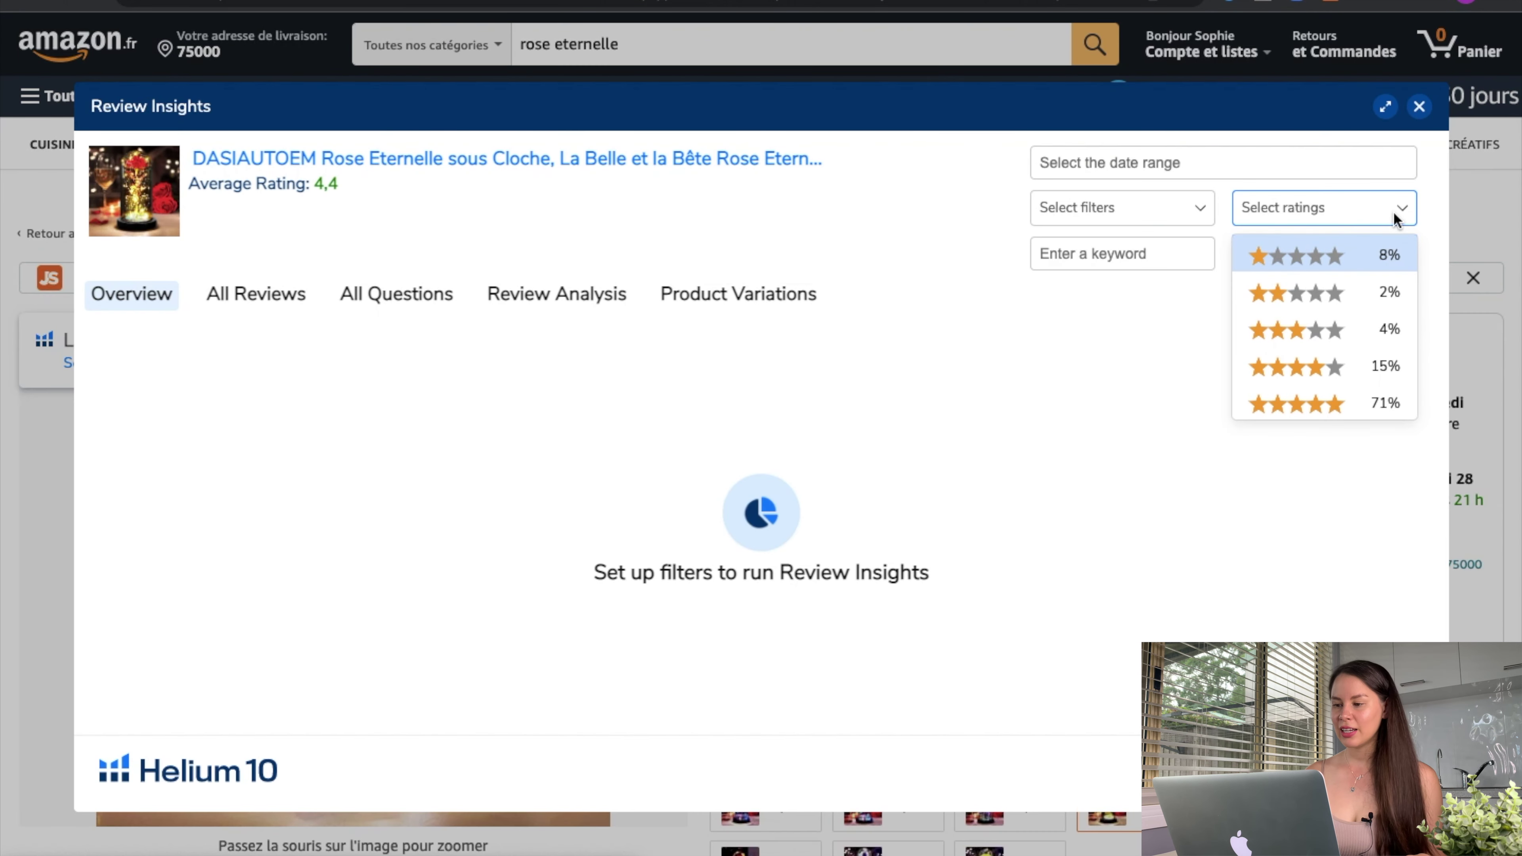
left_click(1348, 292)
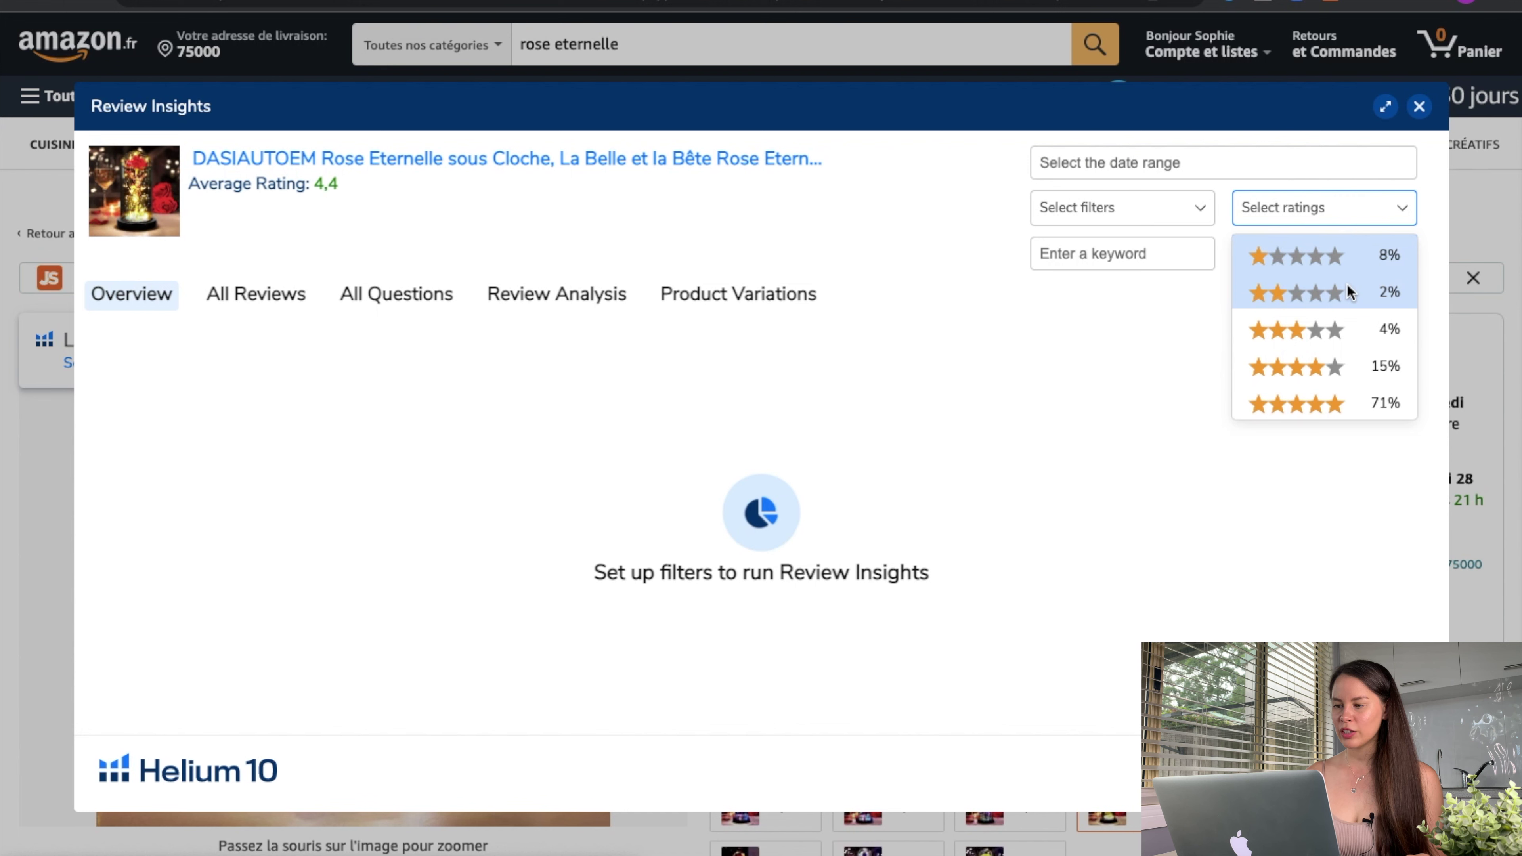
left_click(1348, 292)
left_click(1336, 331)
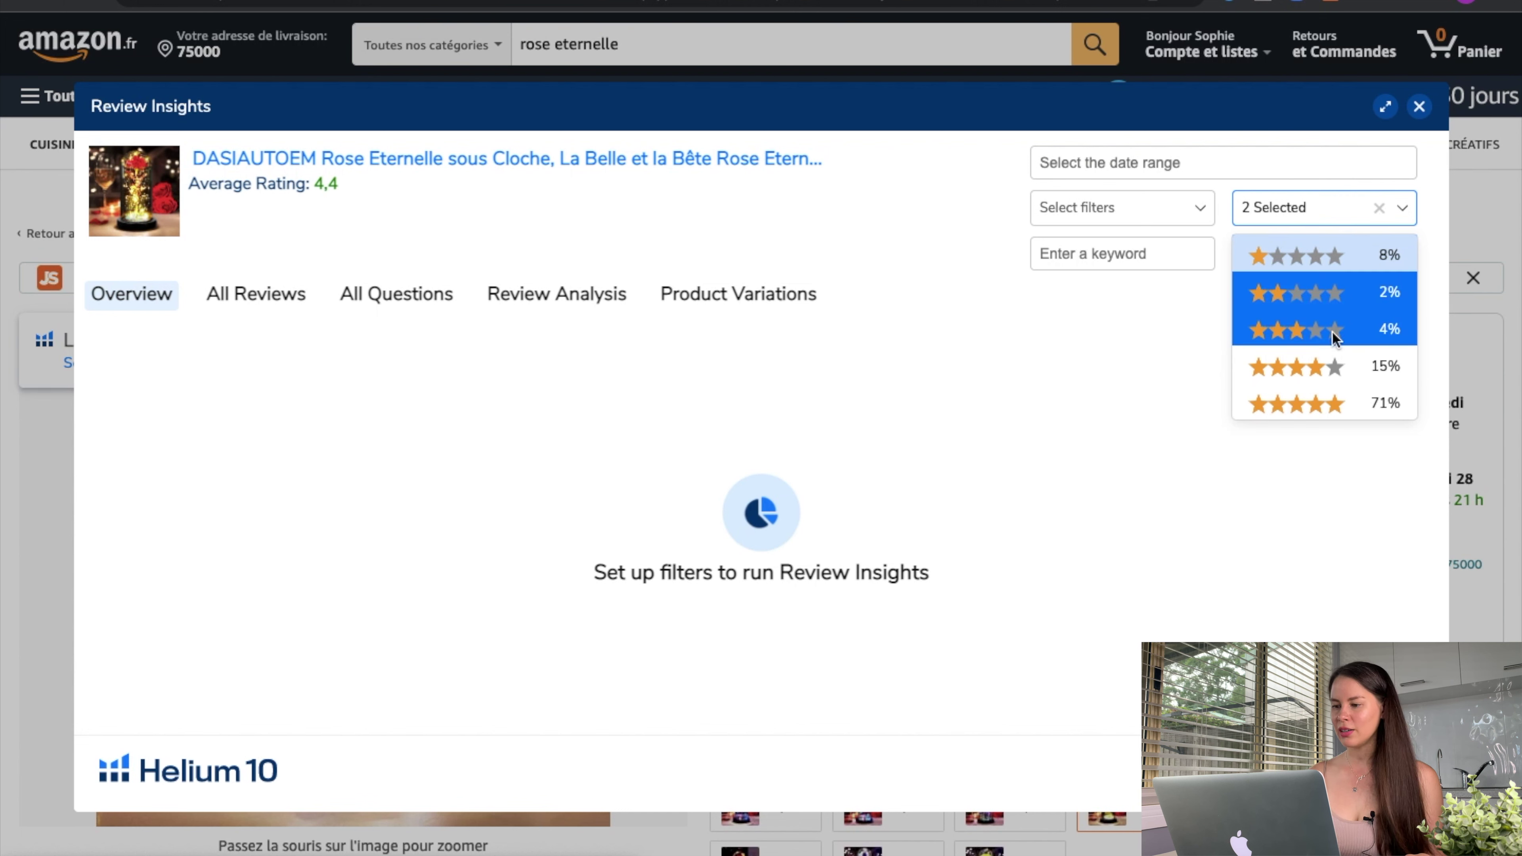
left_click(1251, 512)
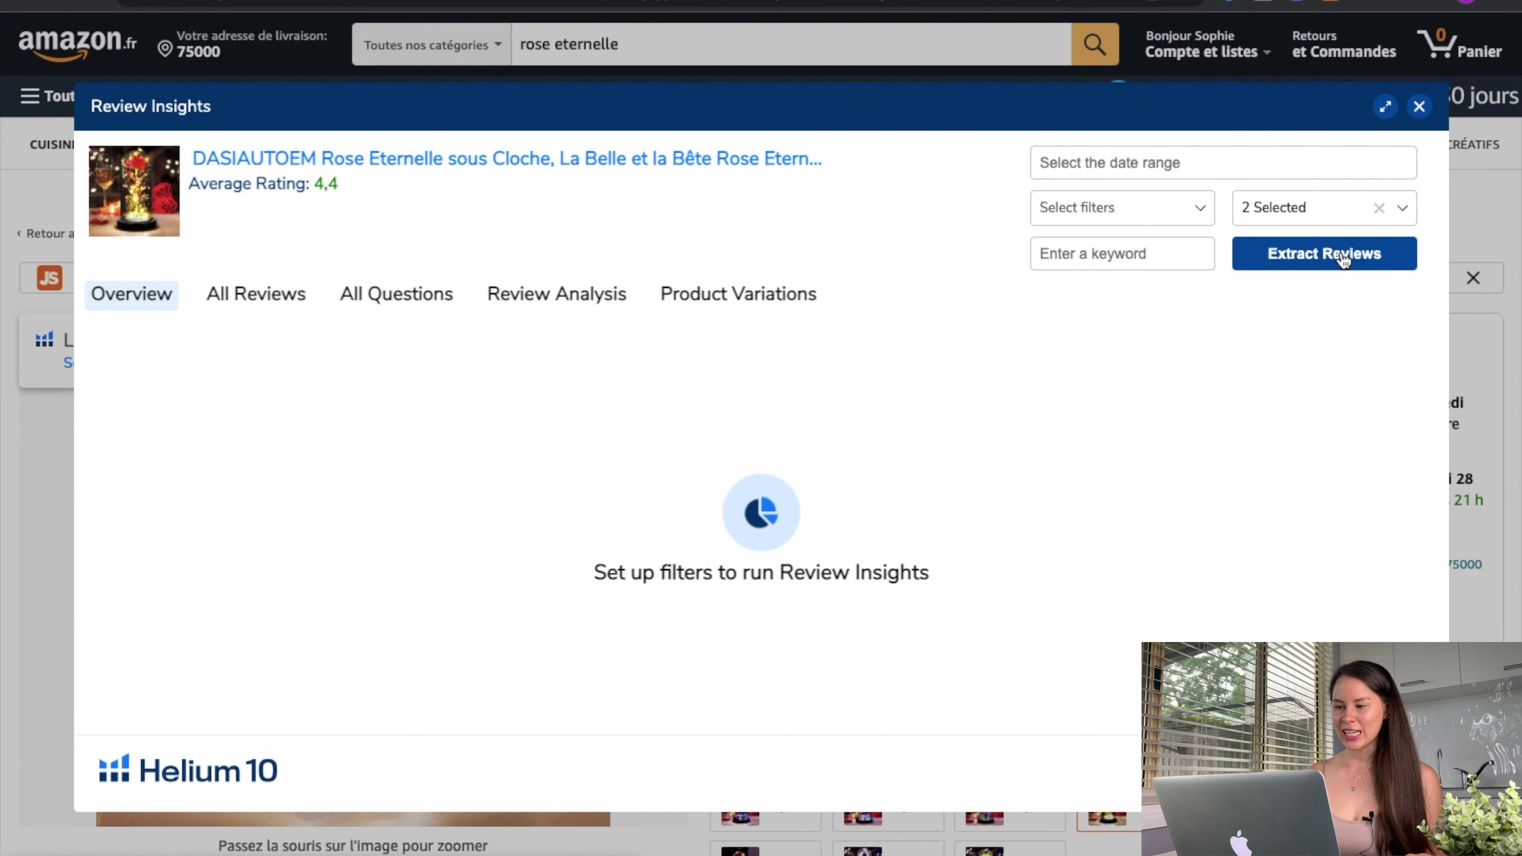
left_click(1342, 255)
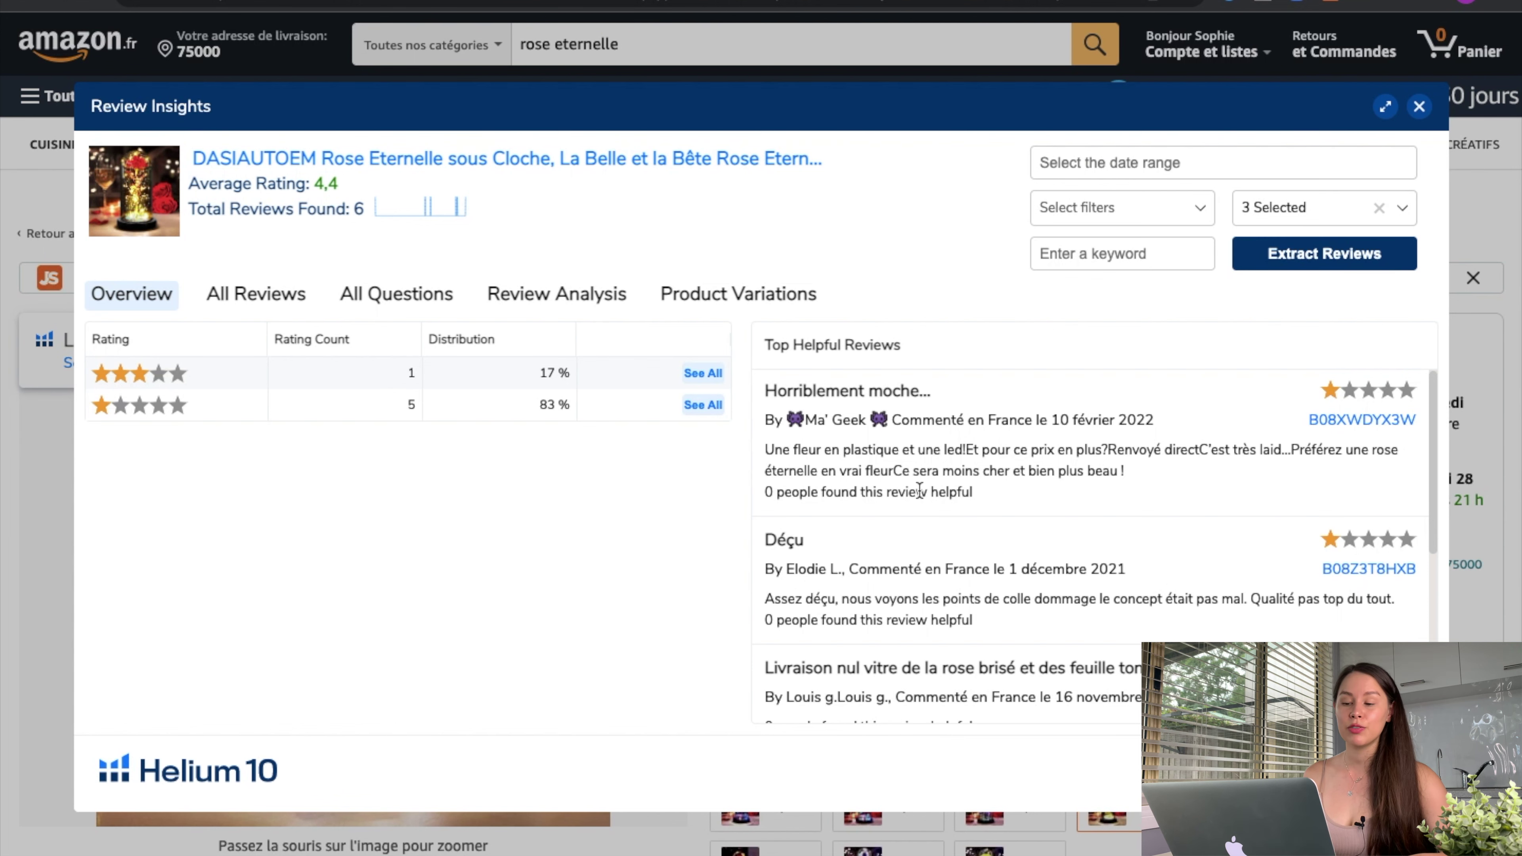
scroll(987, 504, "down", 1)
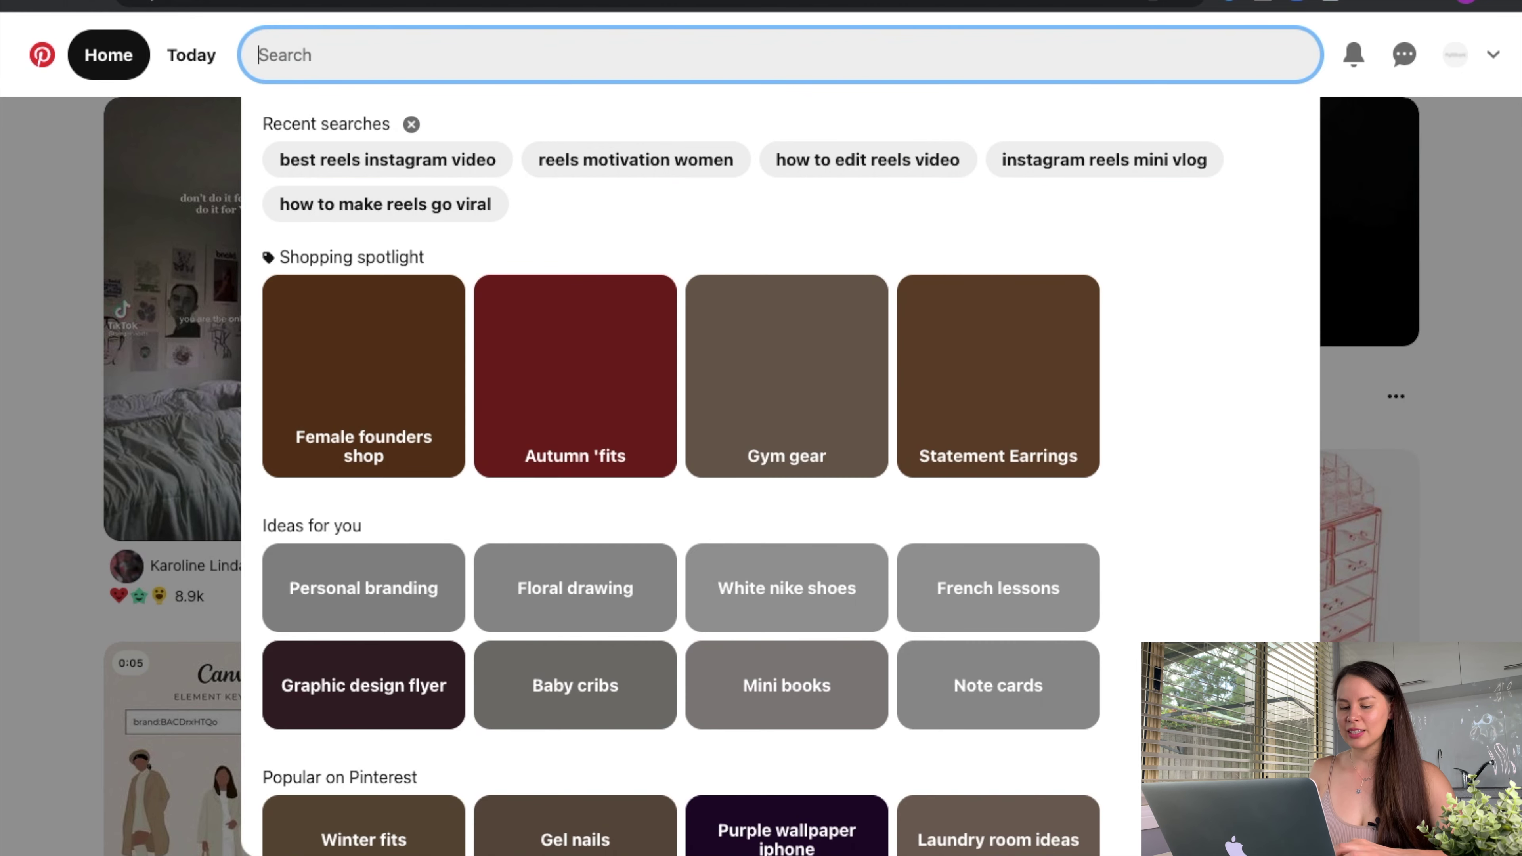
Search Pinterest for "rose eternelle".
type("rose e")
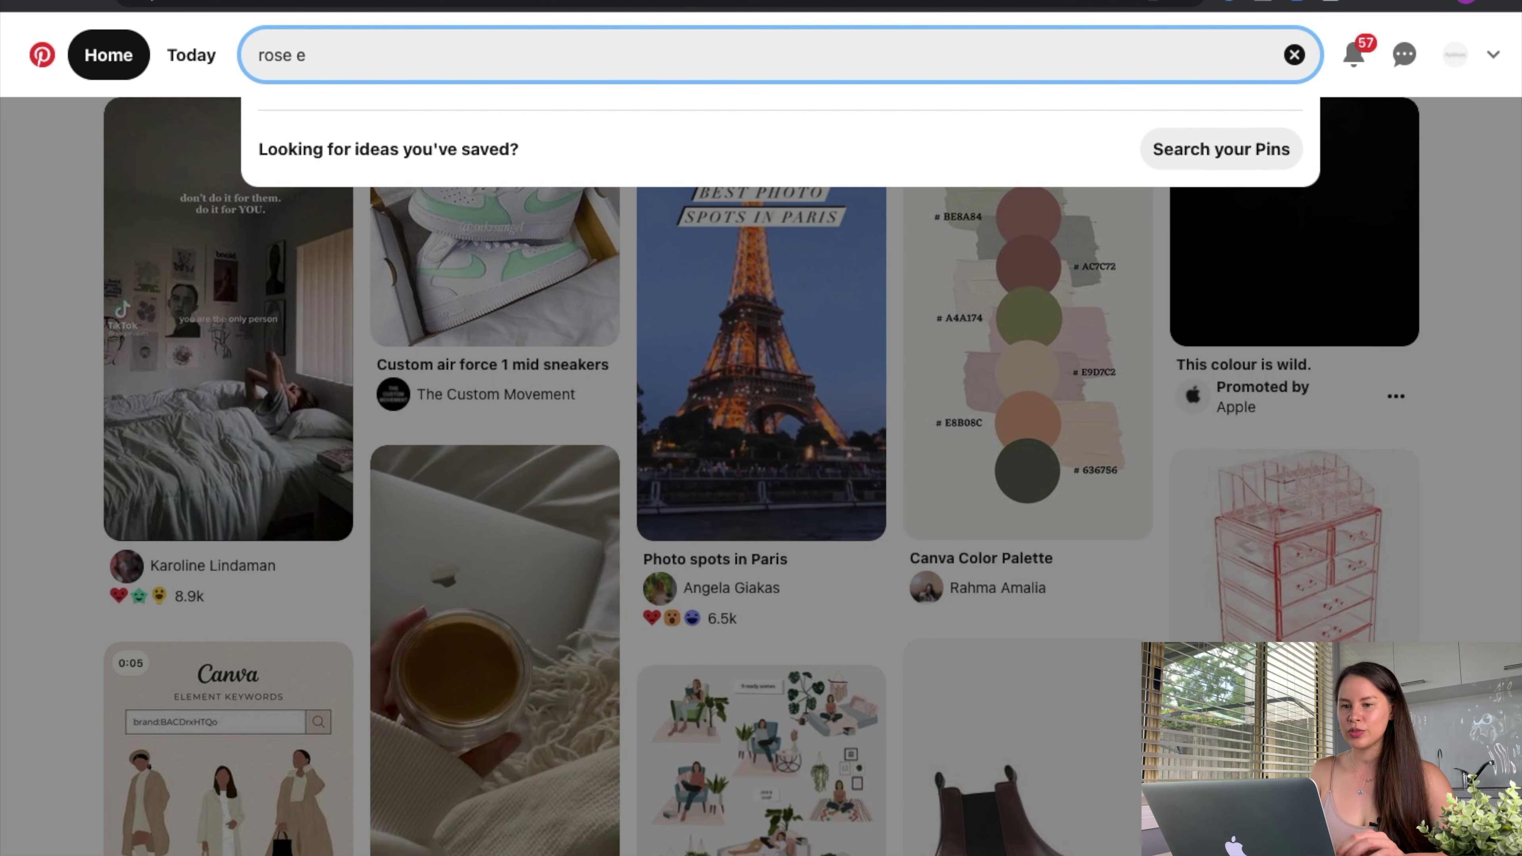
type("ternelle")
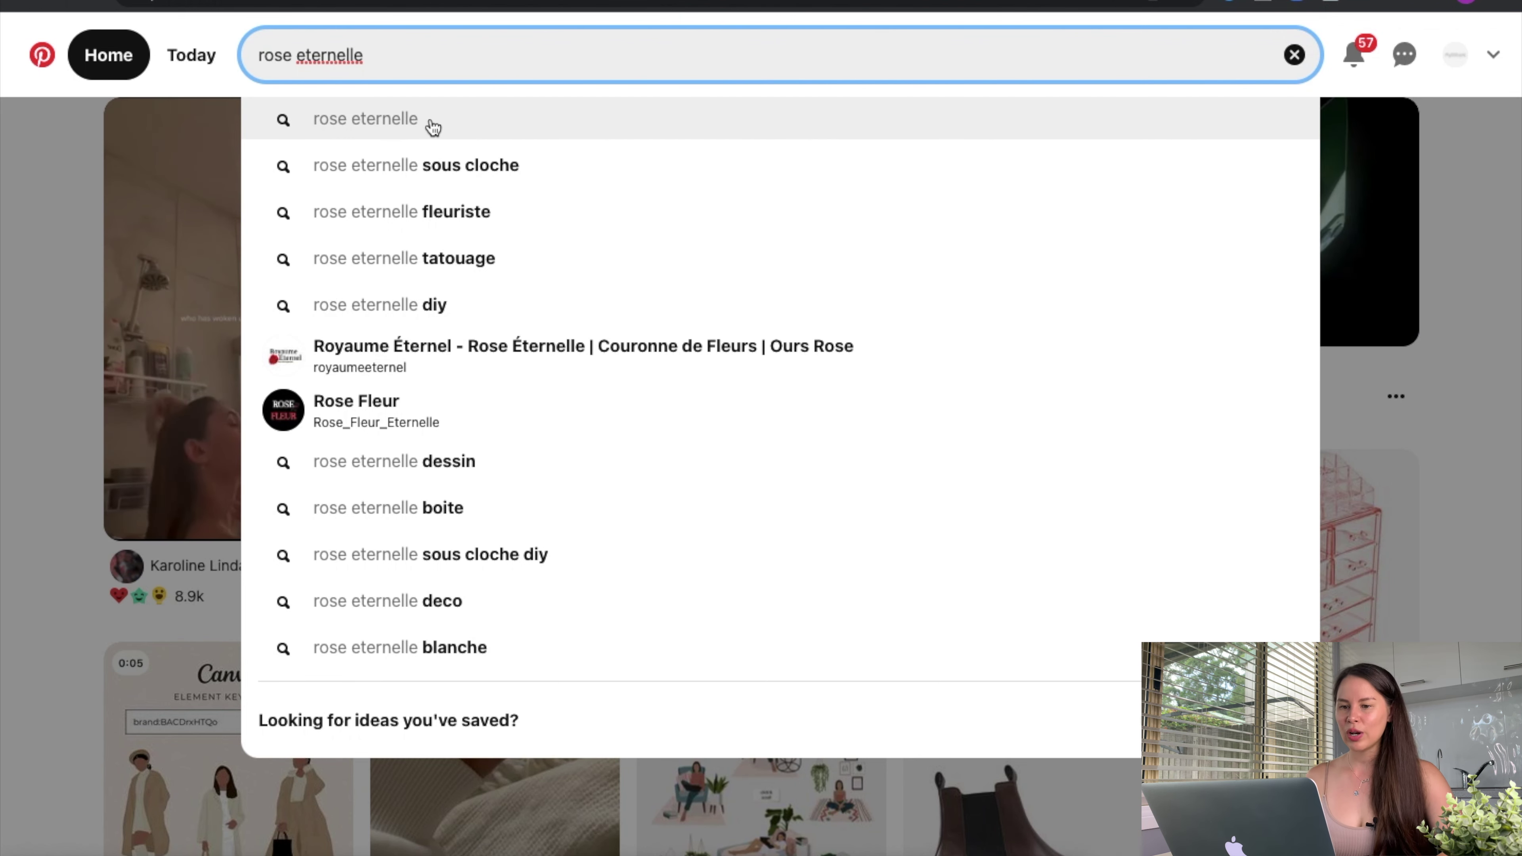
left_click(430, 125)
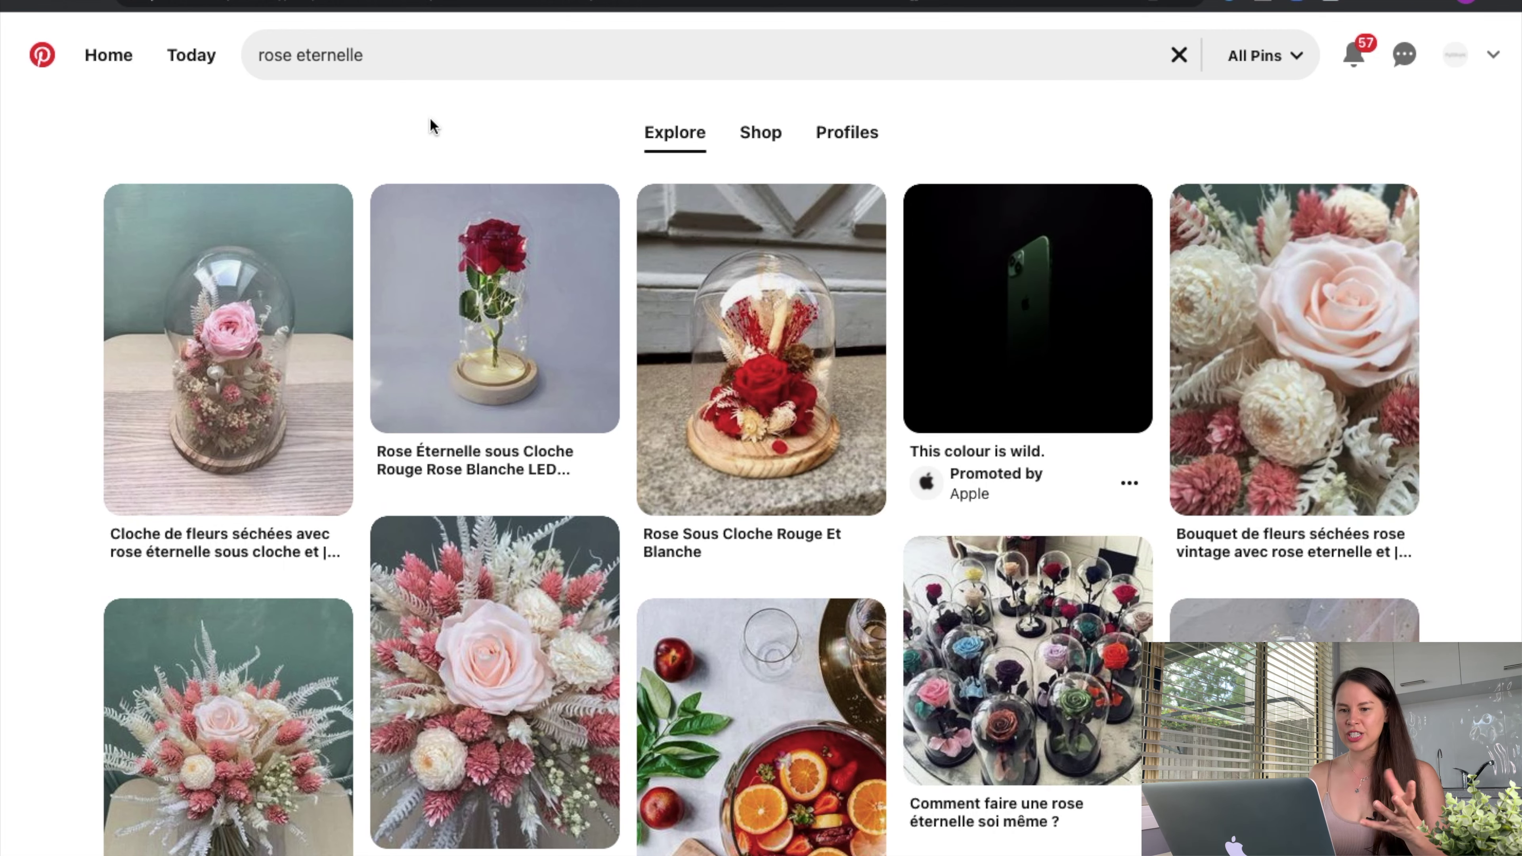
Browse the rose eternelle pins for design ideas and open the "Rose Éternelle sous Cloche Rouge Rose Blanche LED" pin.
scroll(371, 155, "down", 2)
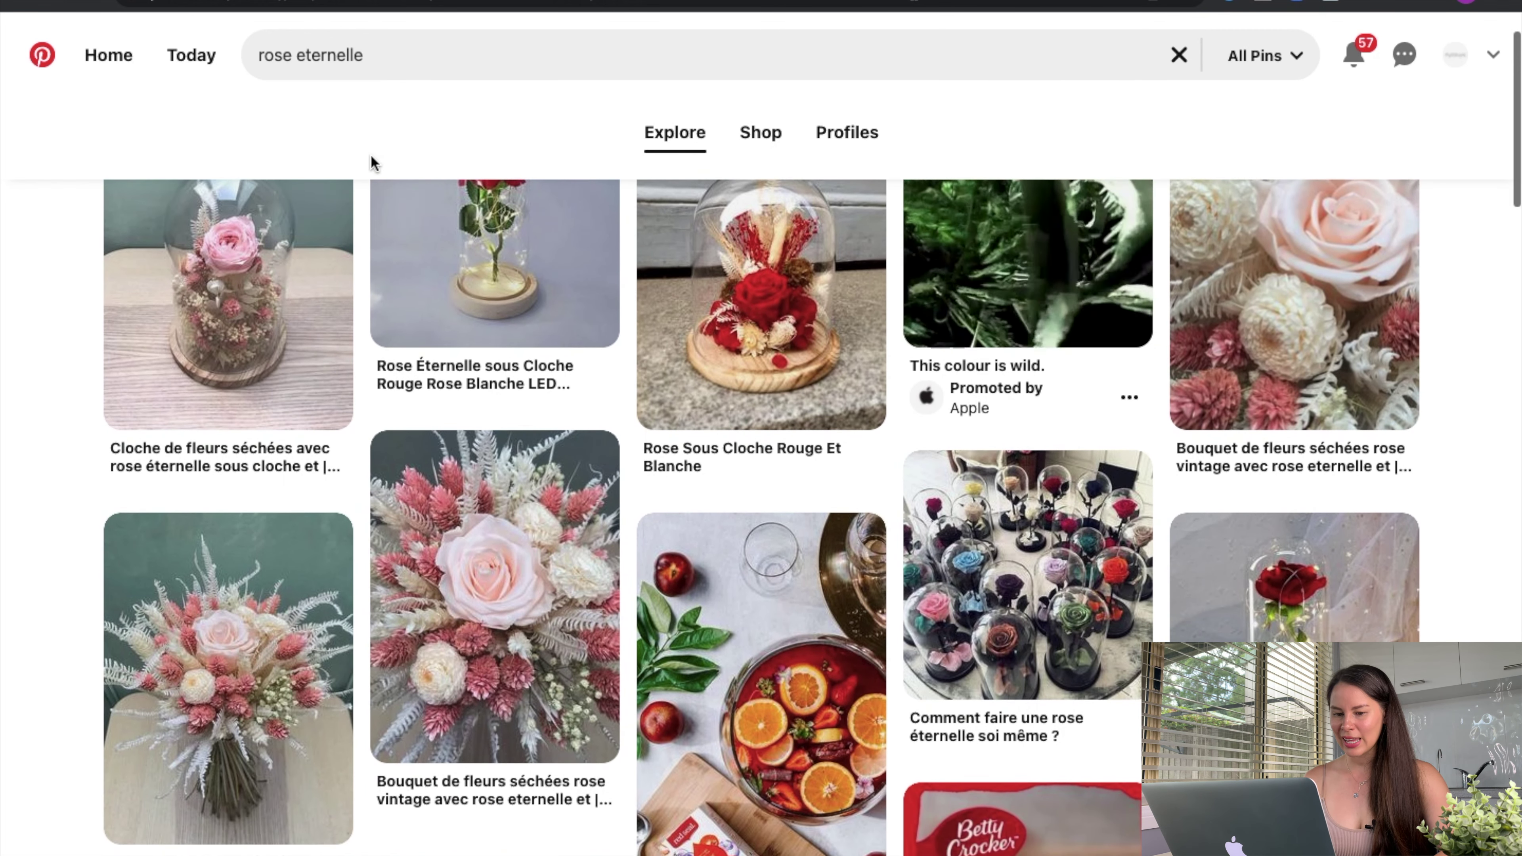
scroll(371, 162, "up", 1)
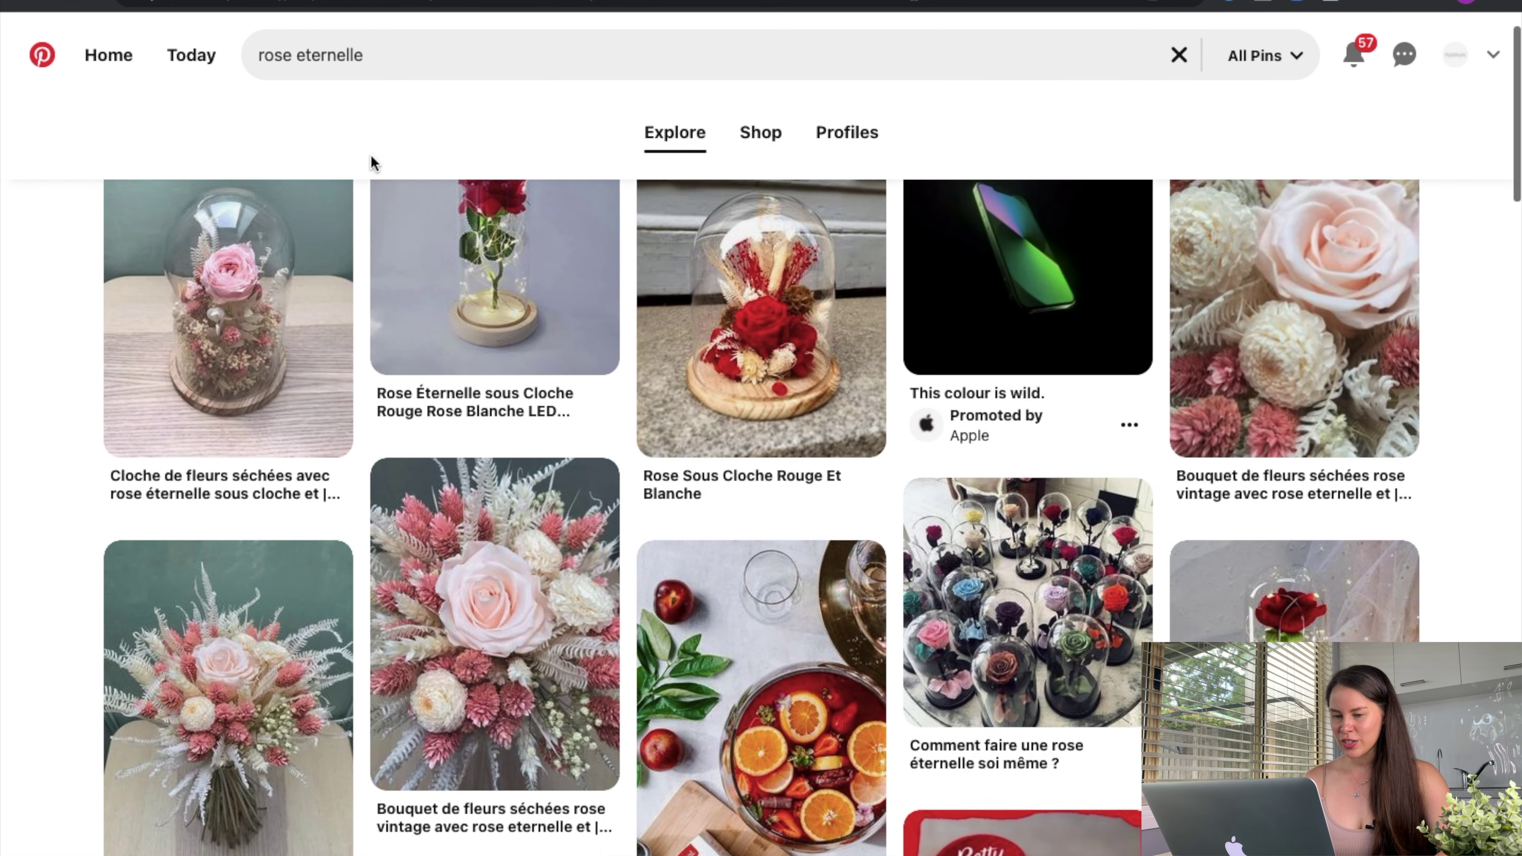
scroll(371, 157, "up", 2)
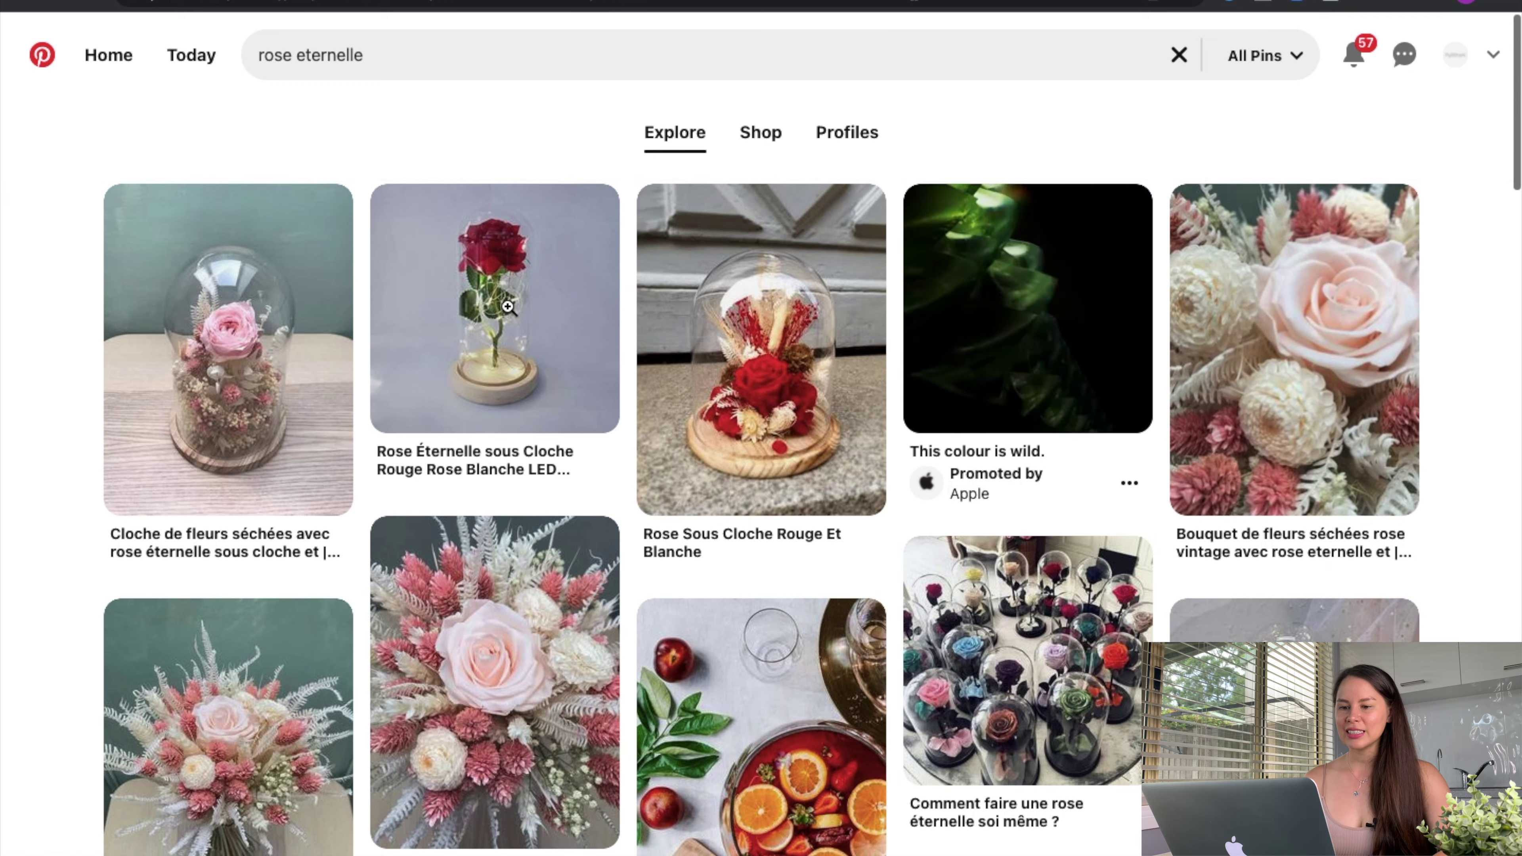
left_click(487, 339)
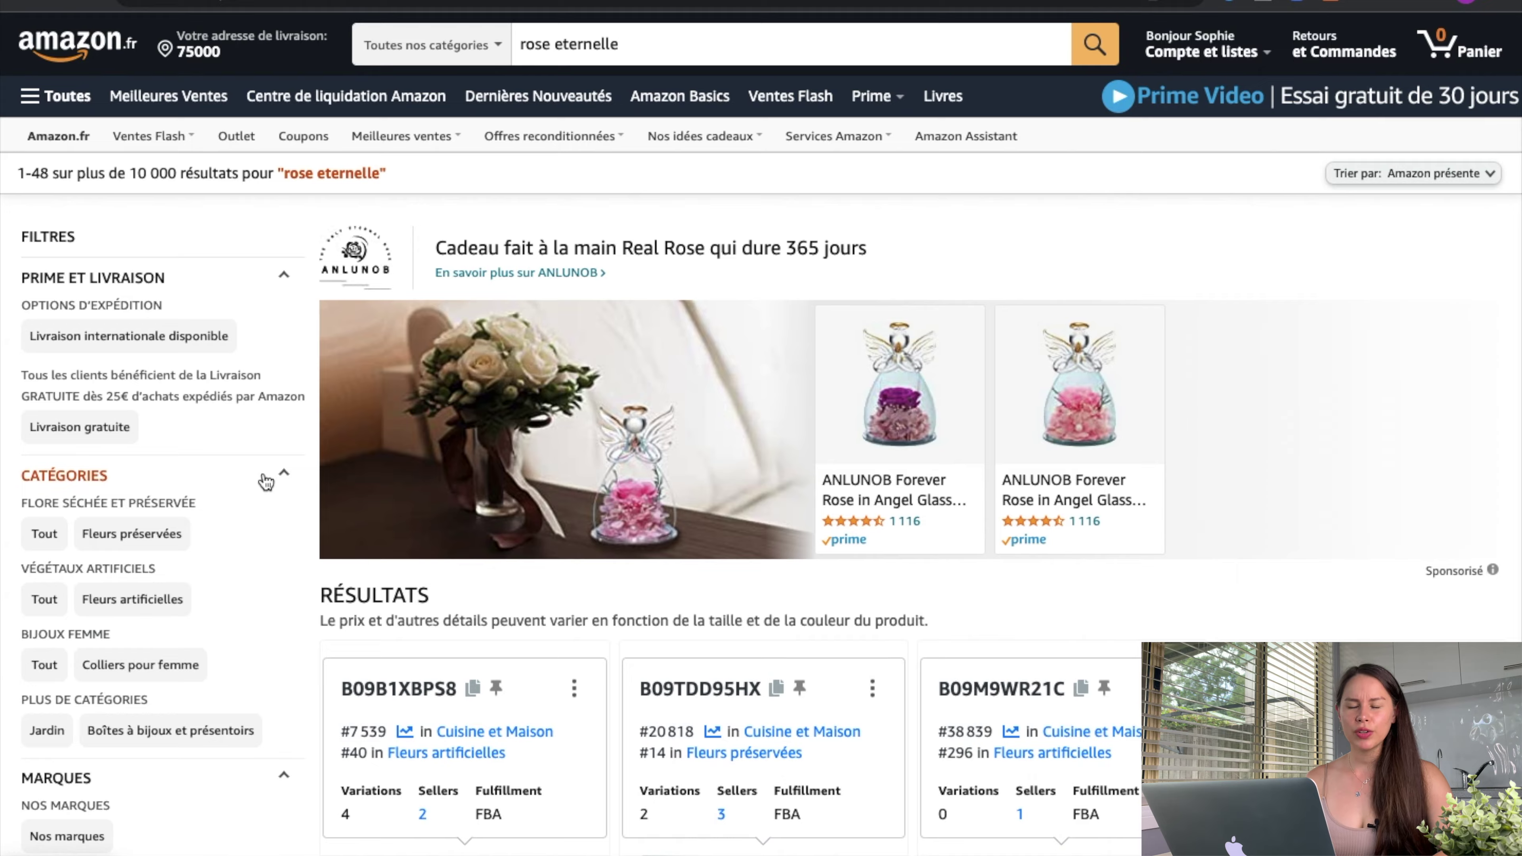
Review the rose eternelle results on amazon.fr, comparing competitors' photos, prices, review counts and Jungle Scout sales data down to the Aischens listing.
scroll(266, 480, "down", 10)
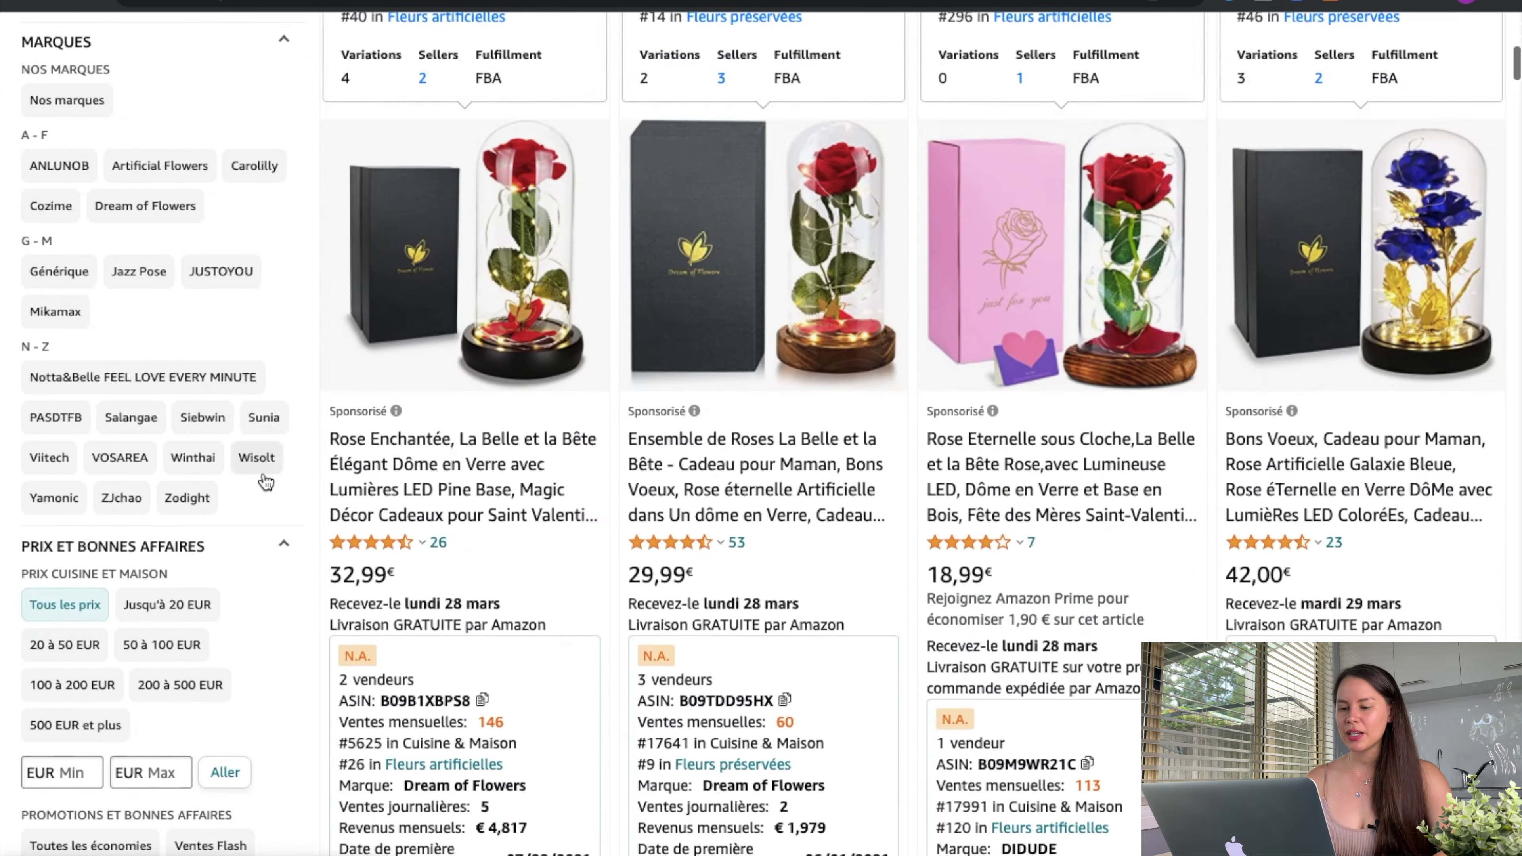
scroll(264, 479, "up", 4)
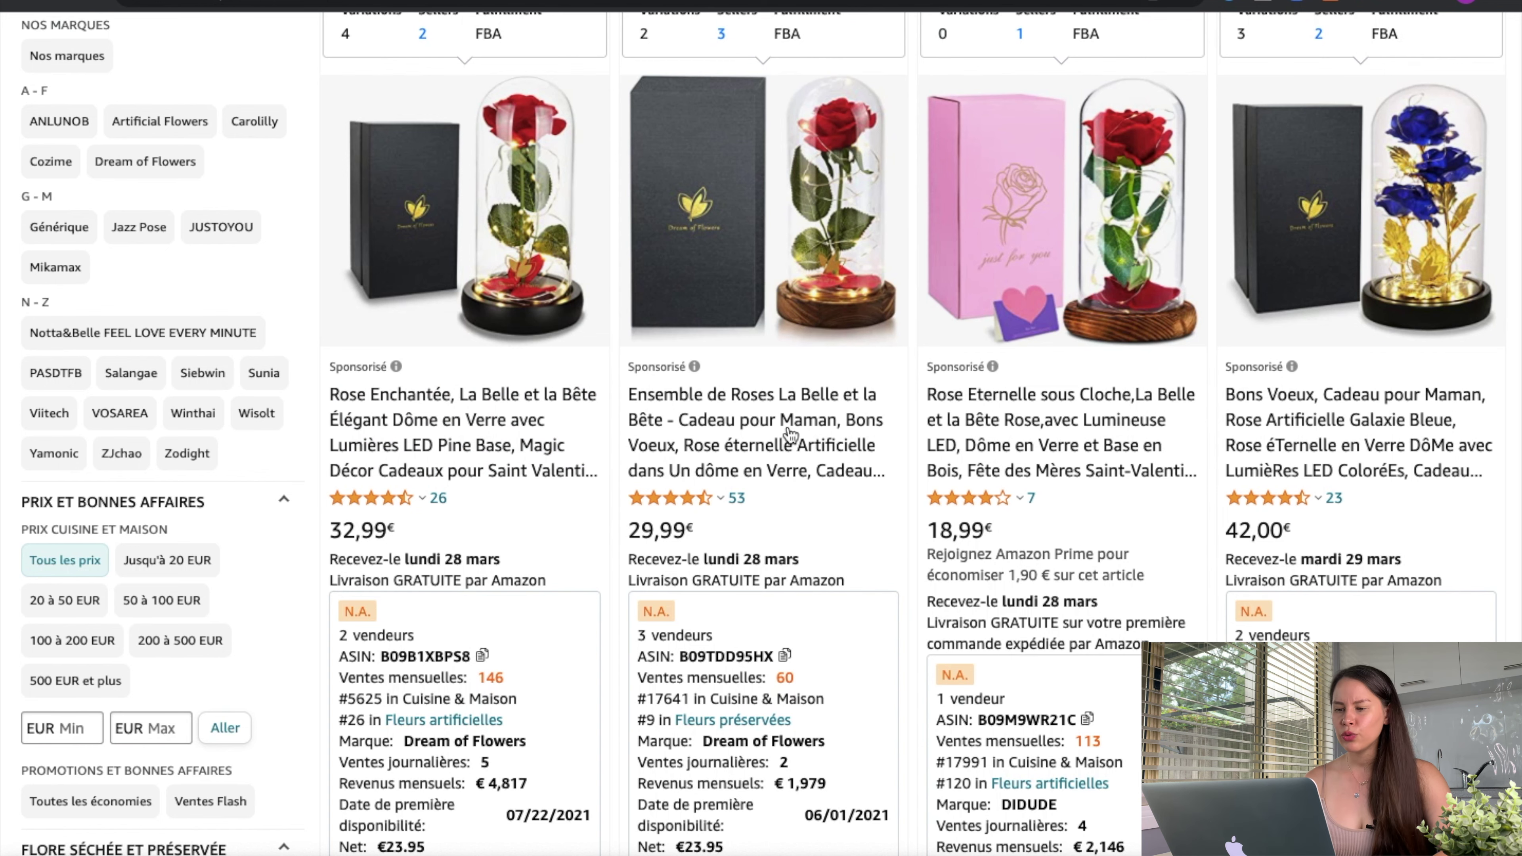
scroll(790, 435, "down", 10)
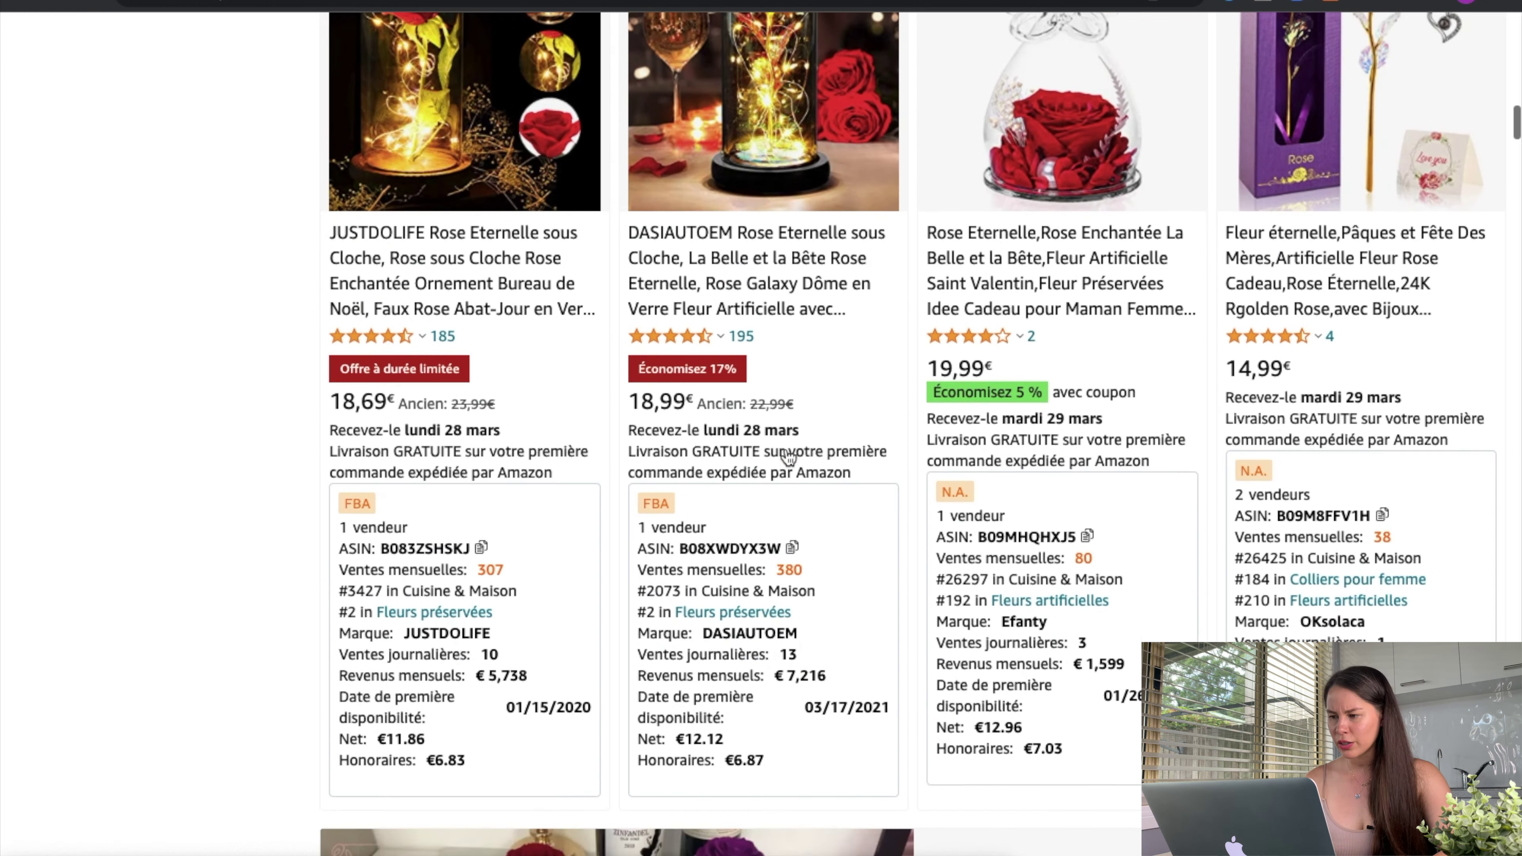
scroll(788, 457, "down", 15)
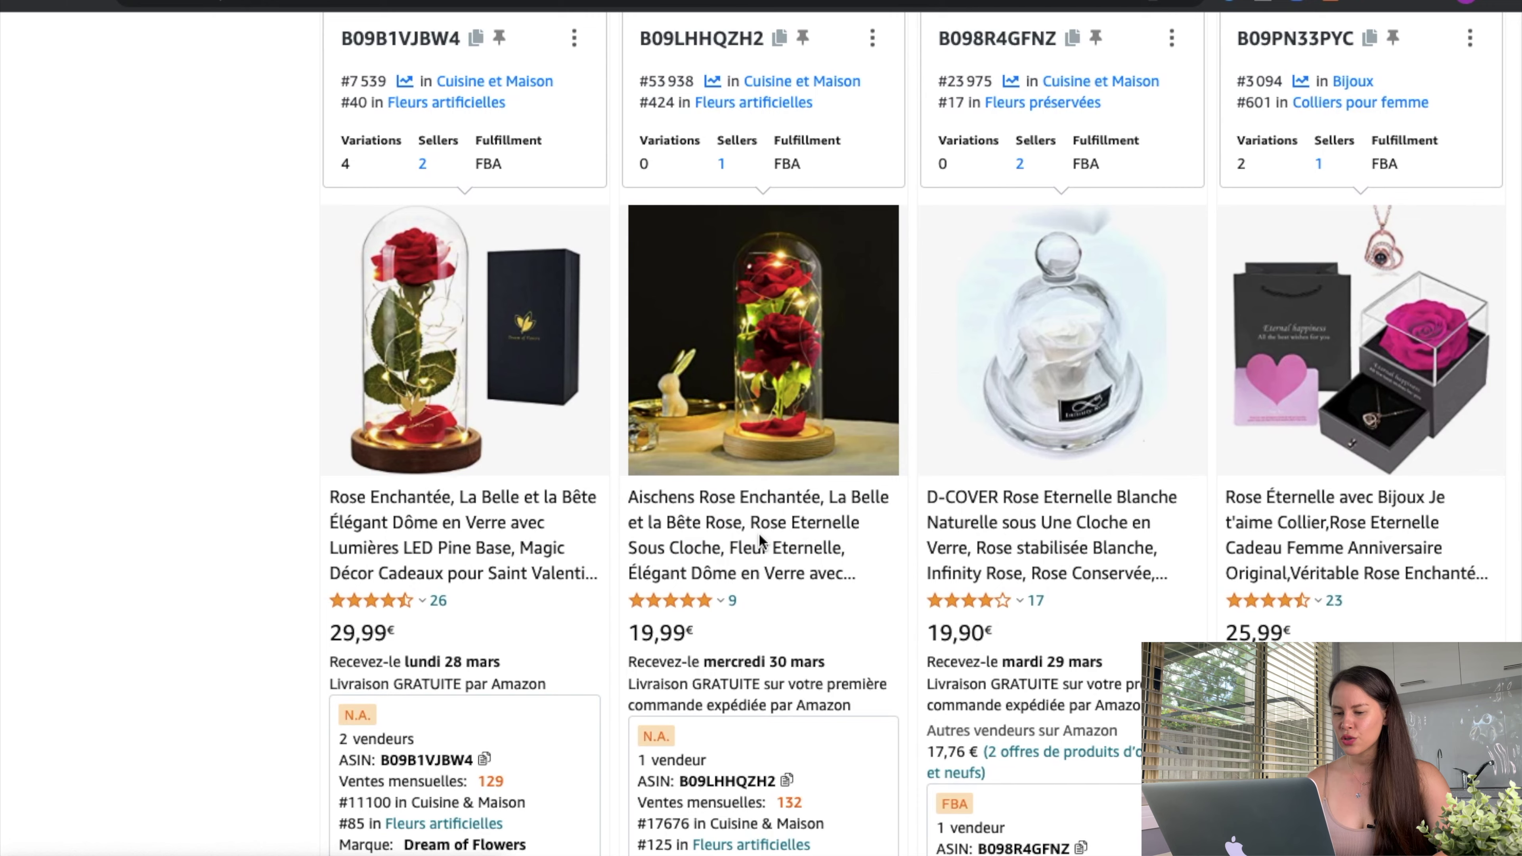
scroll(759, 534, "down", 4)
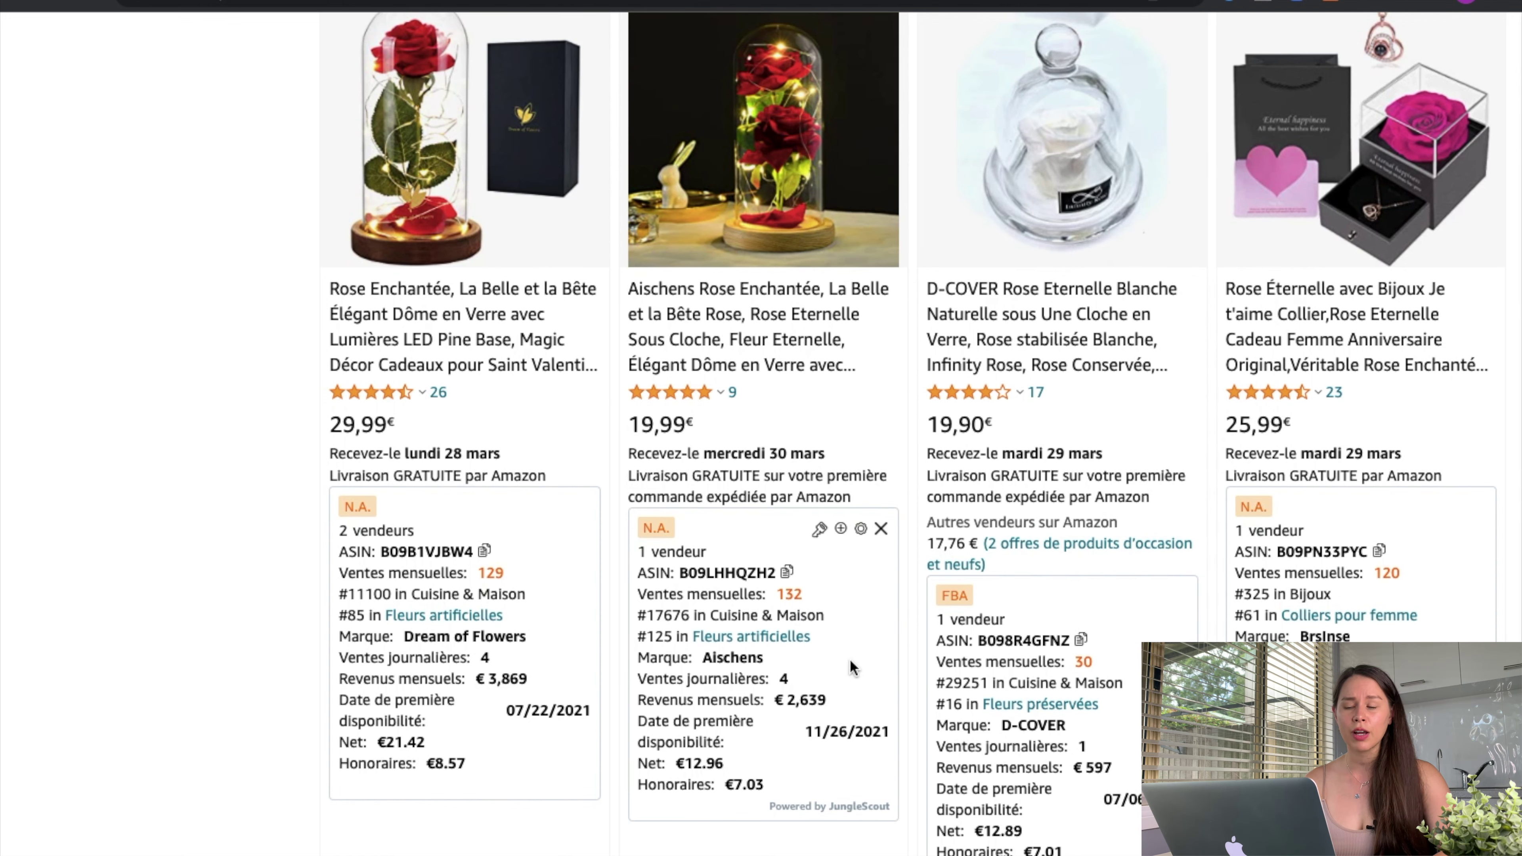
scroll(848, 653, "up", 2)
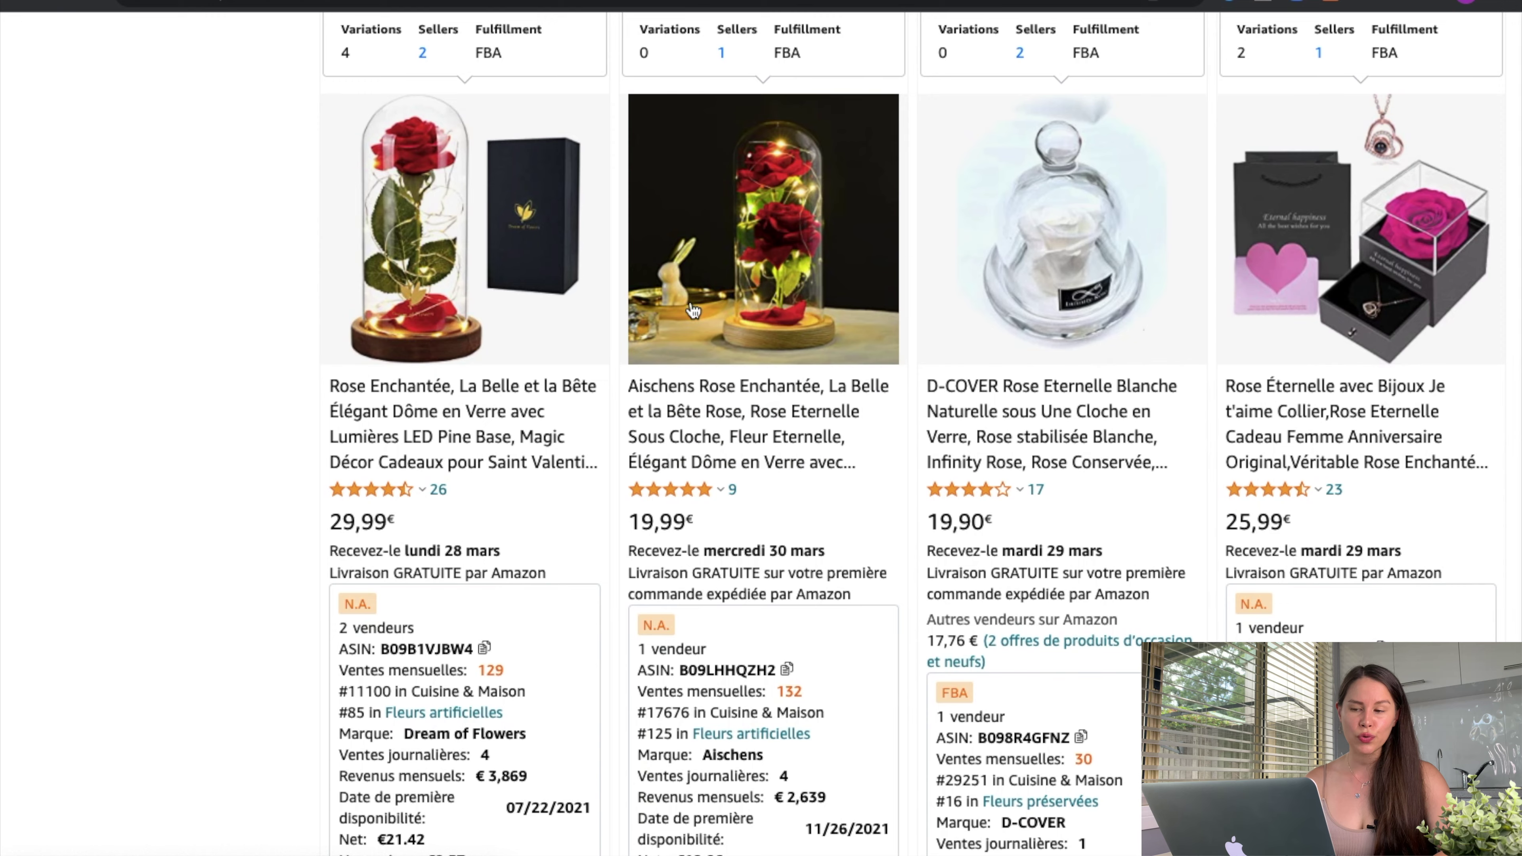
scroll(669, 517, "down", 1)
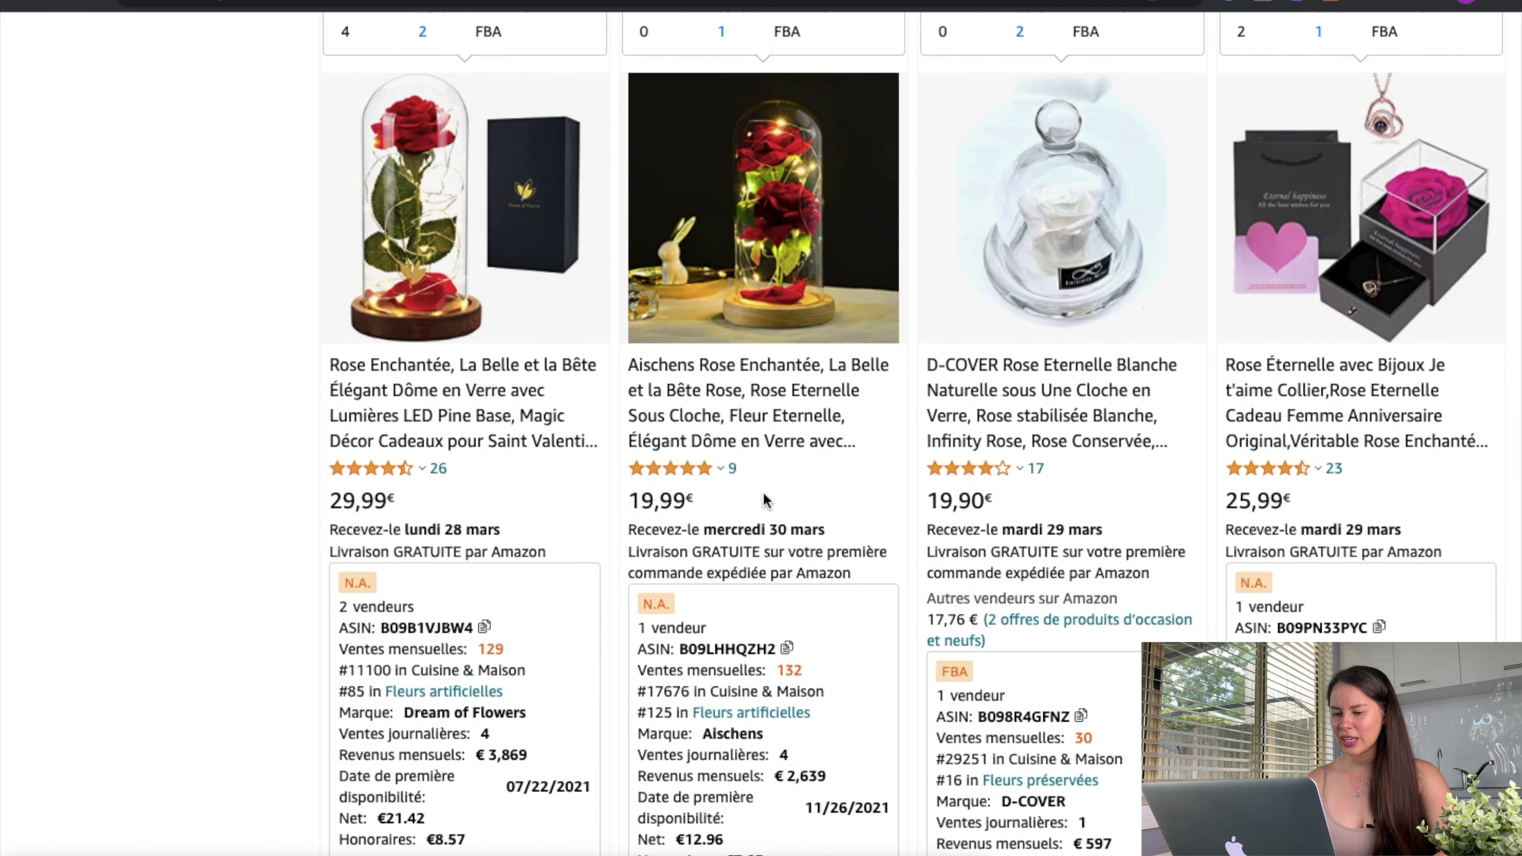
Switch to Pinterest, browse the pins similar to the rose under a glass dome, and open "A Winter Wedding in Shades of Emerald Green".
scroll(726, 504, "down", 3)
scroll(812, 506, "up", 8)
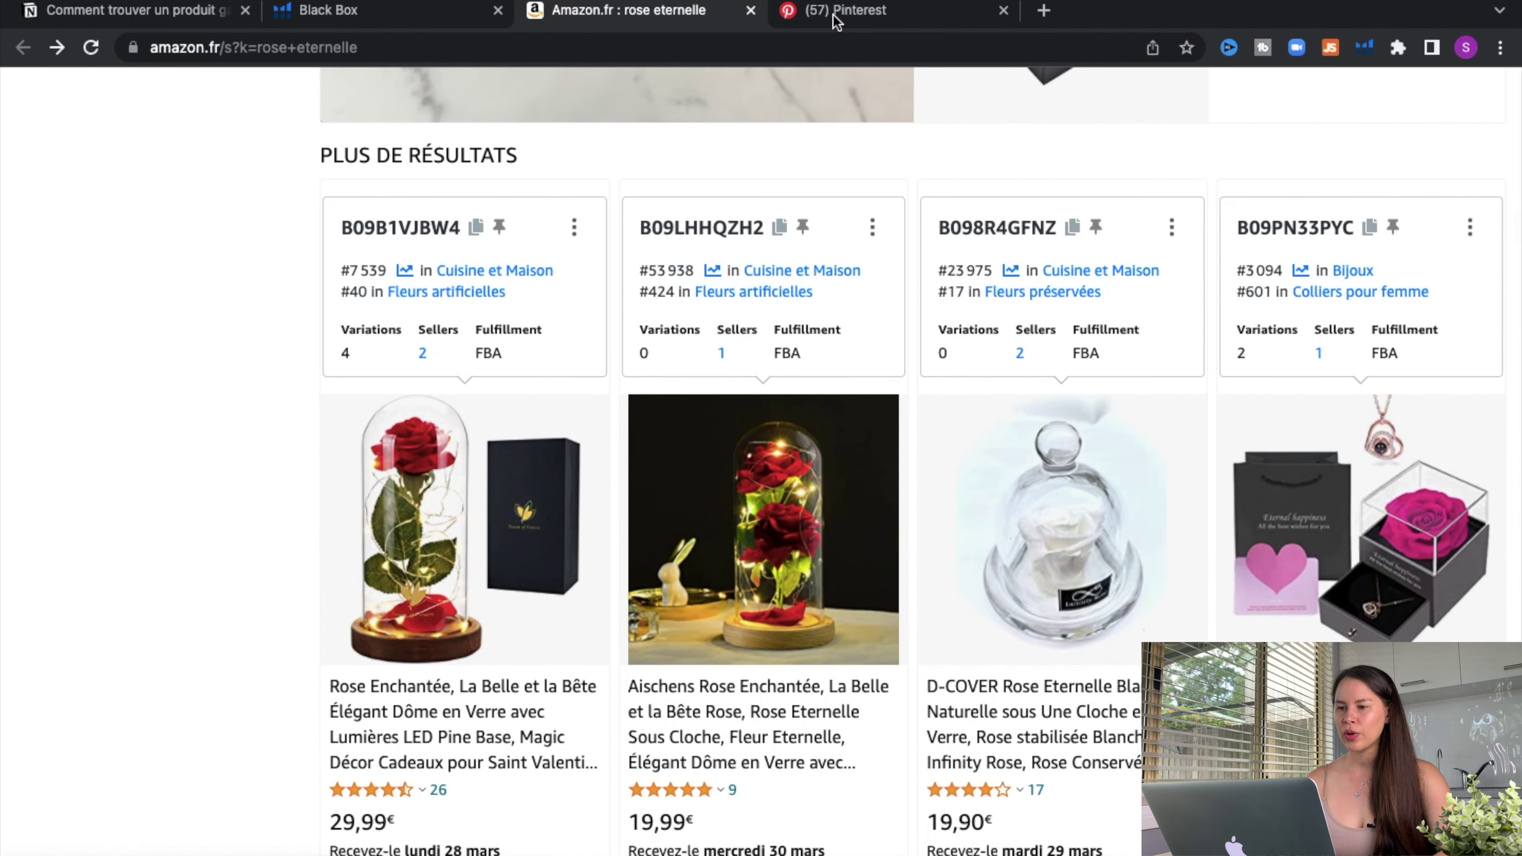
left_click(837, 18)
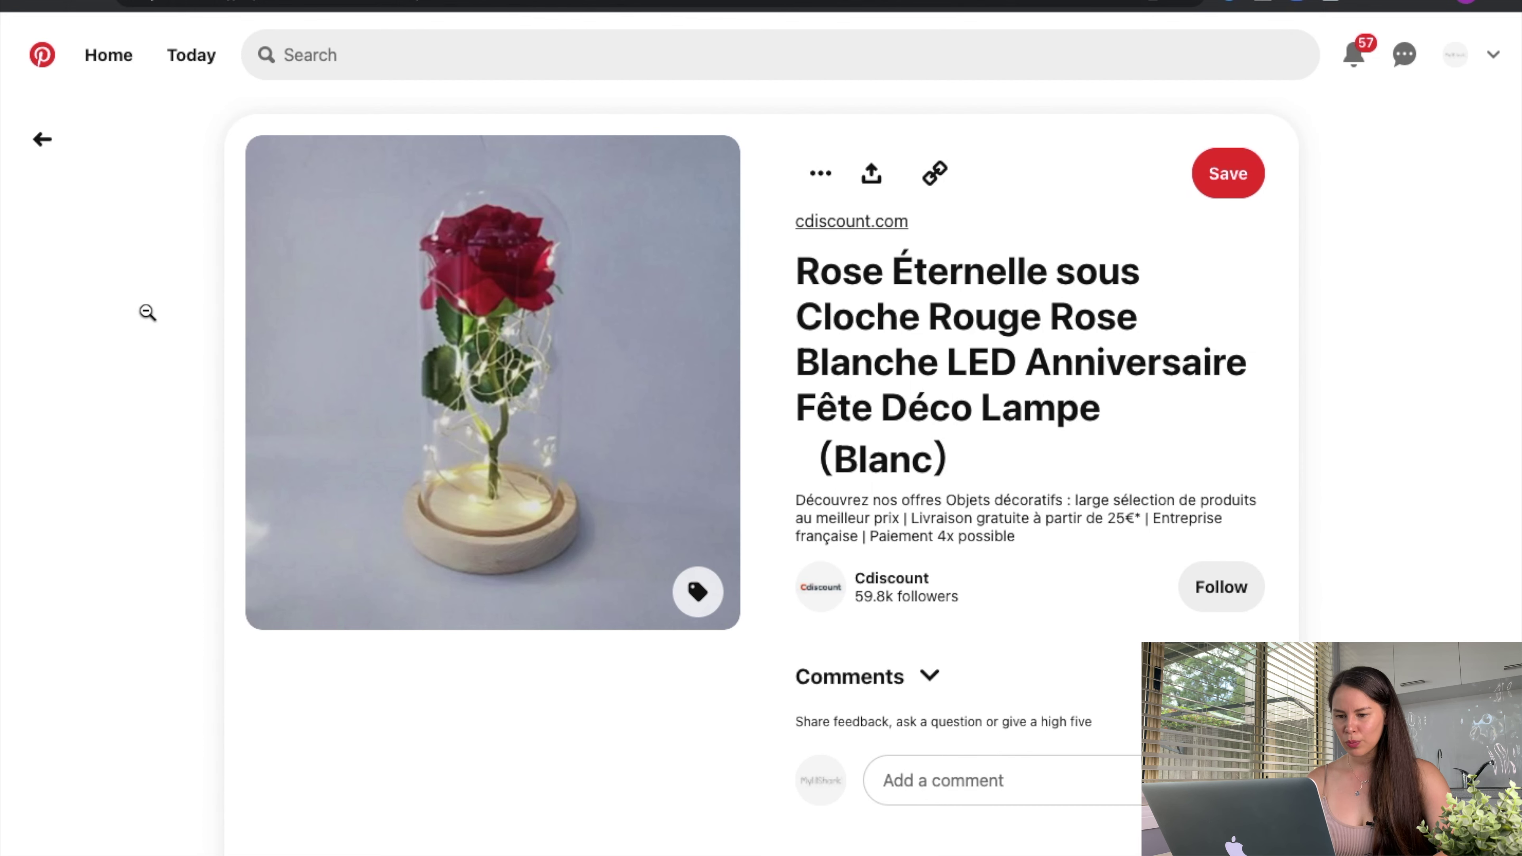
scroll(578, 773, "down", 15)
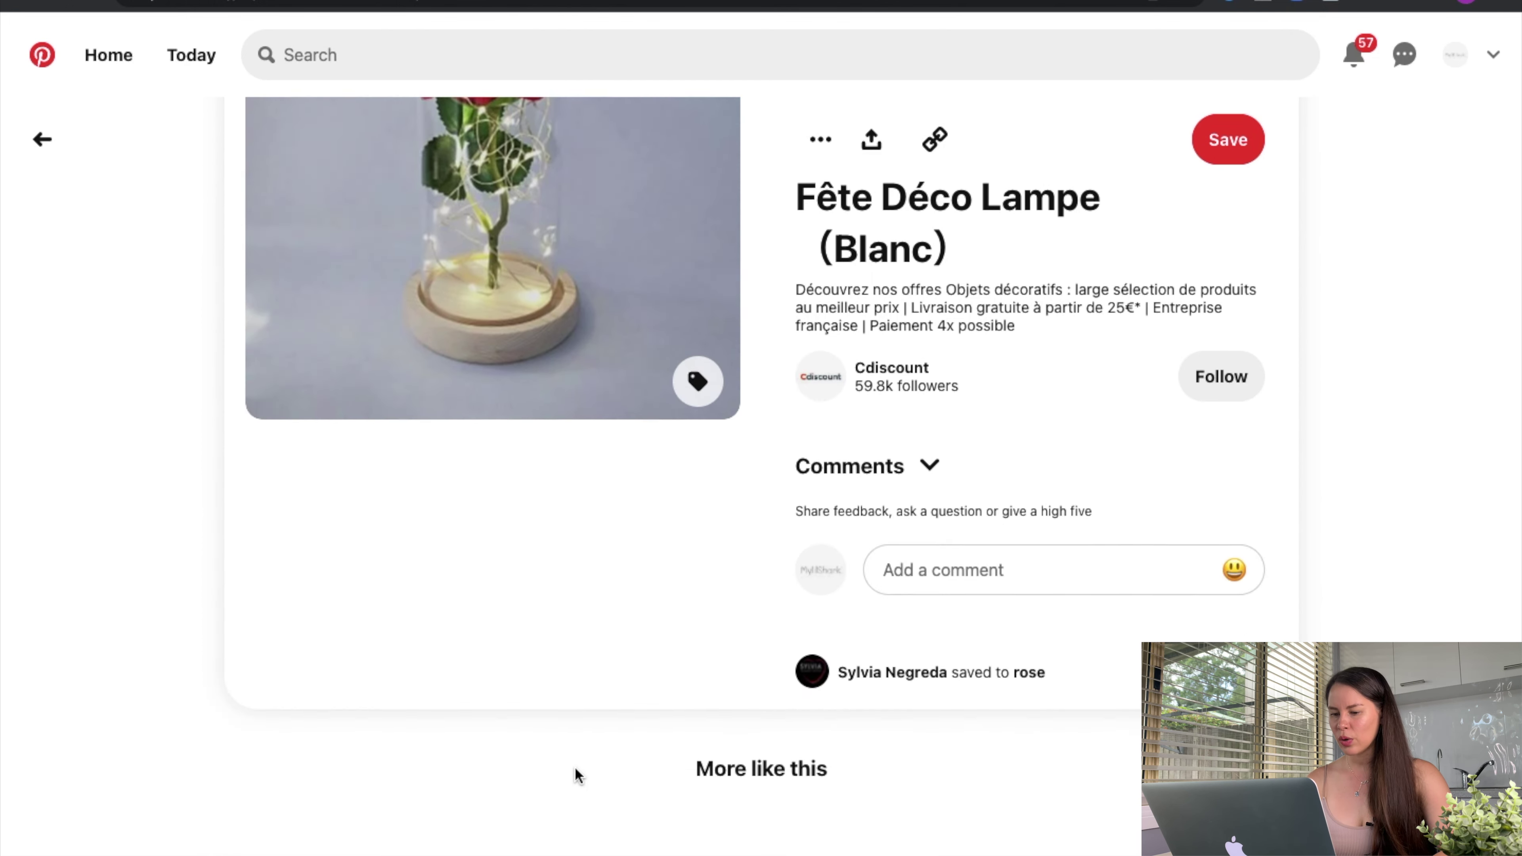
scroll(576, 770, "up", 5)
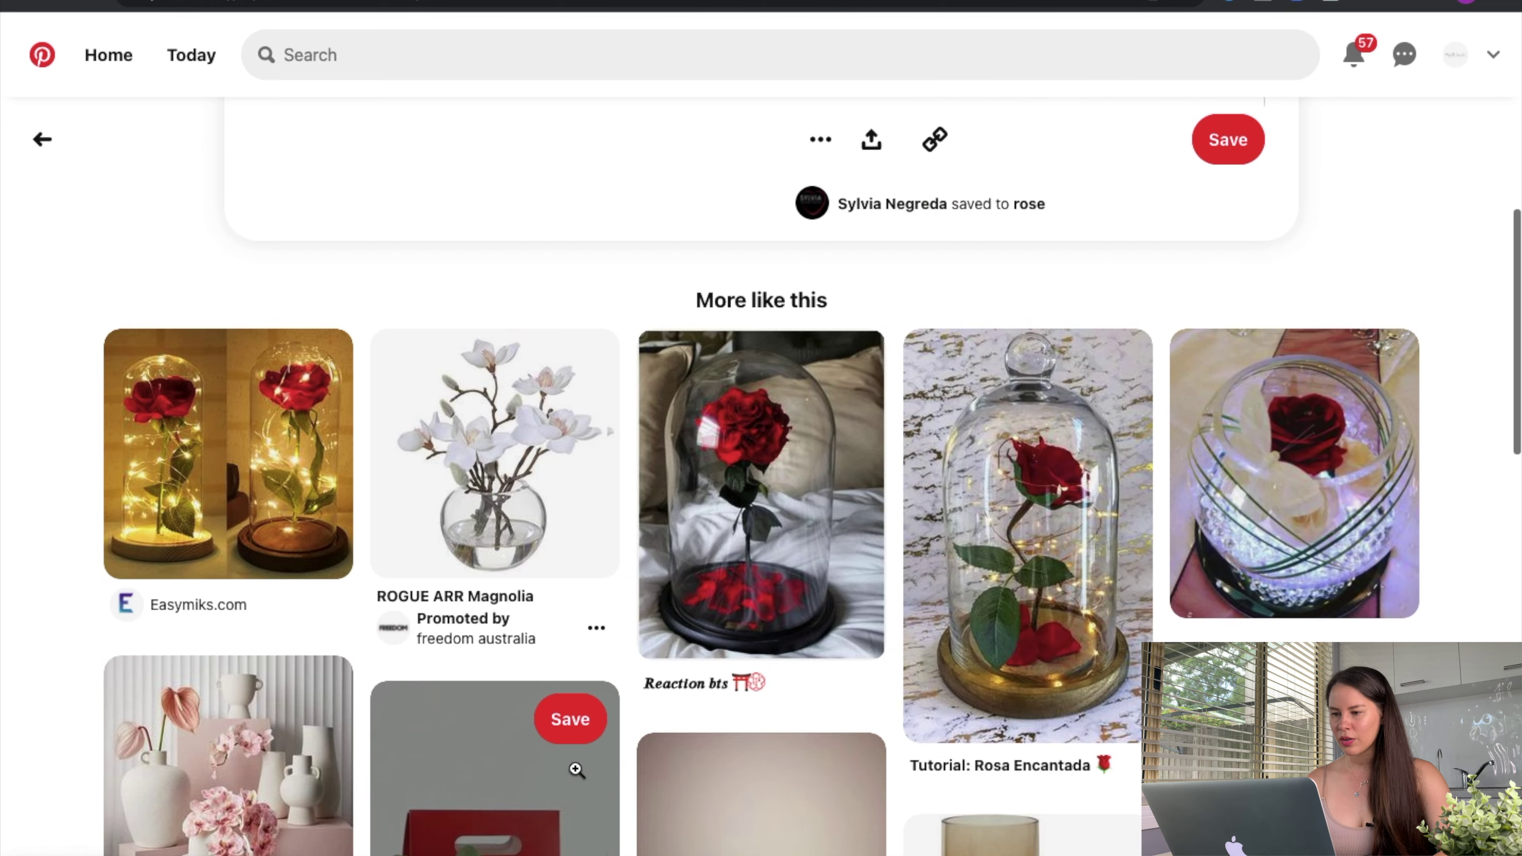
scroll(576, 770, "down", 8)
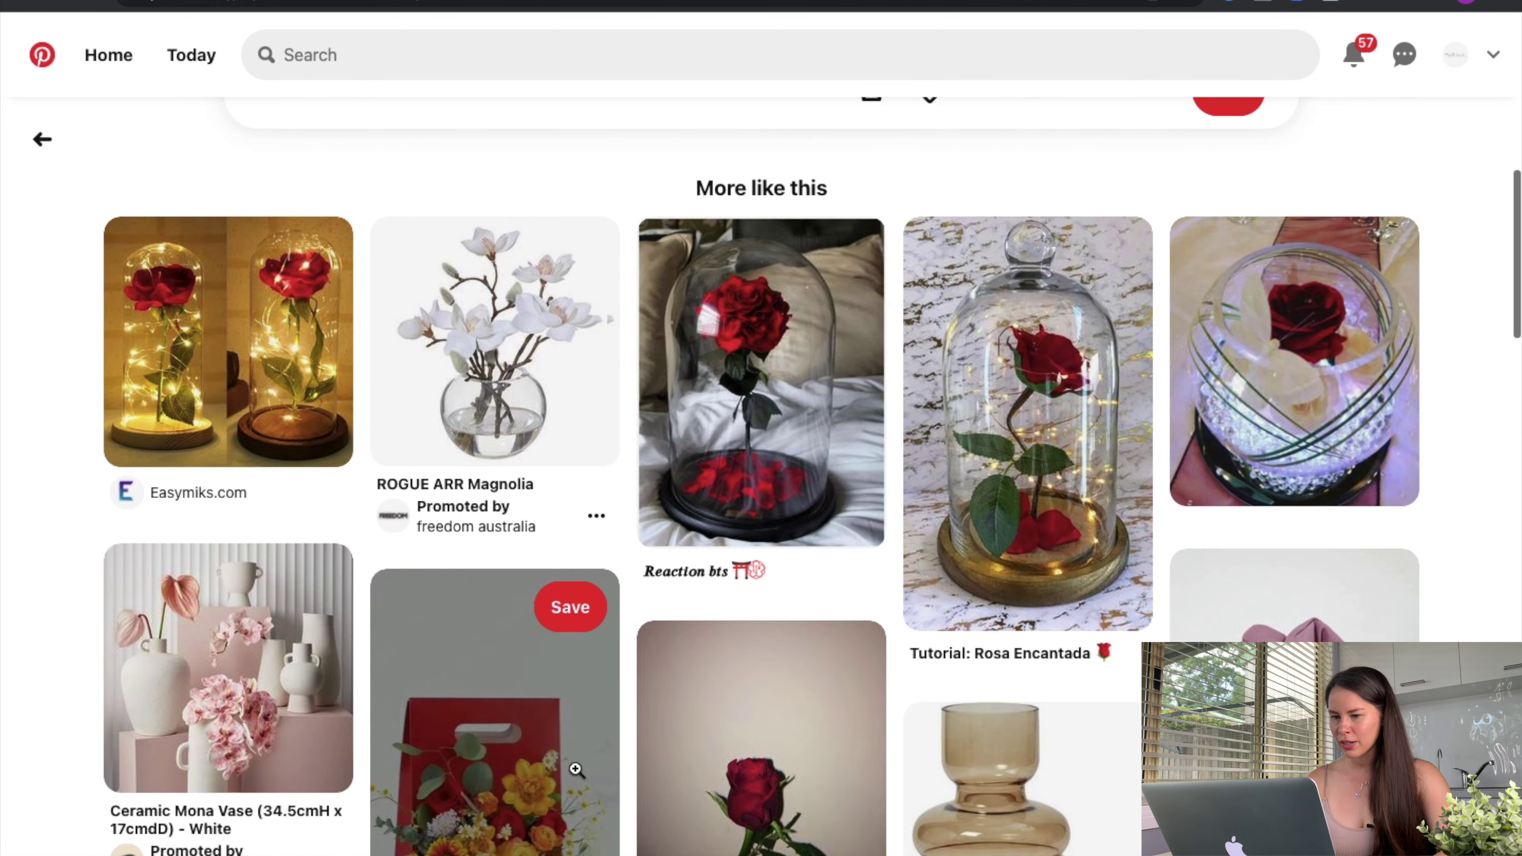
scroll(576, 769, "down", 11)
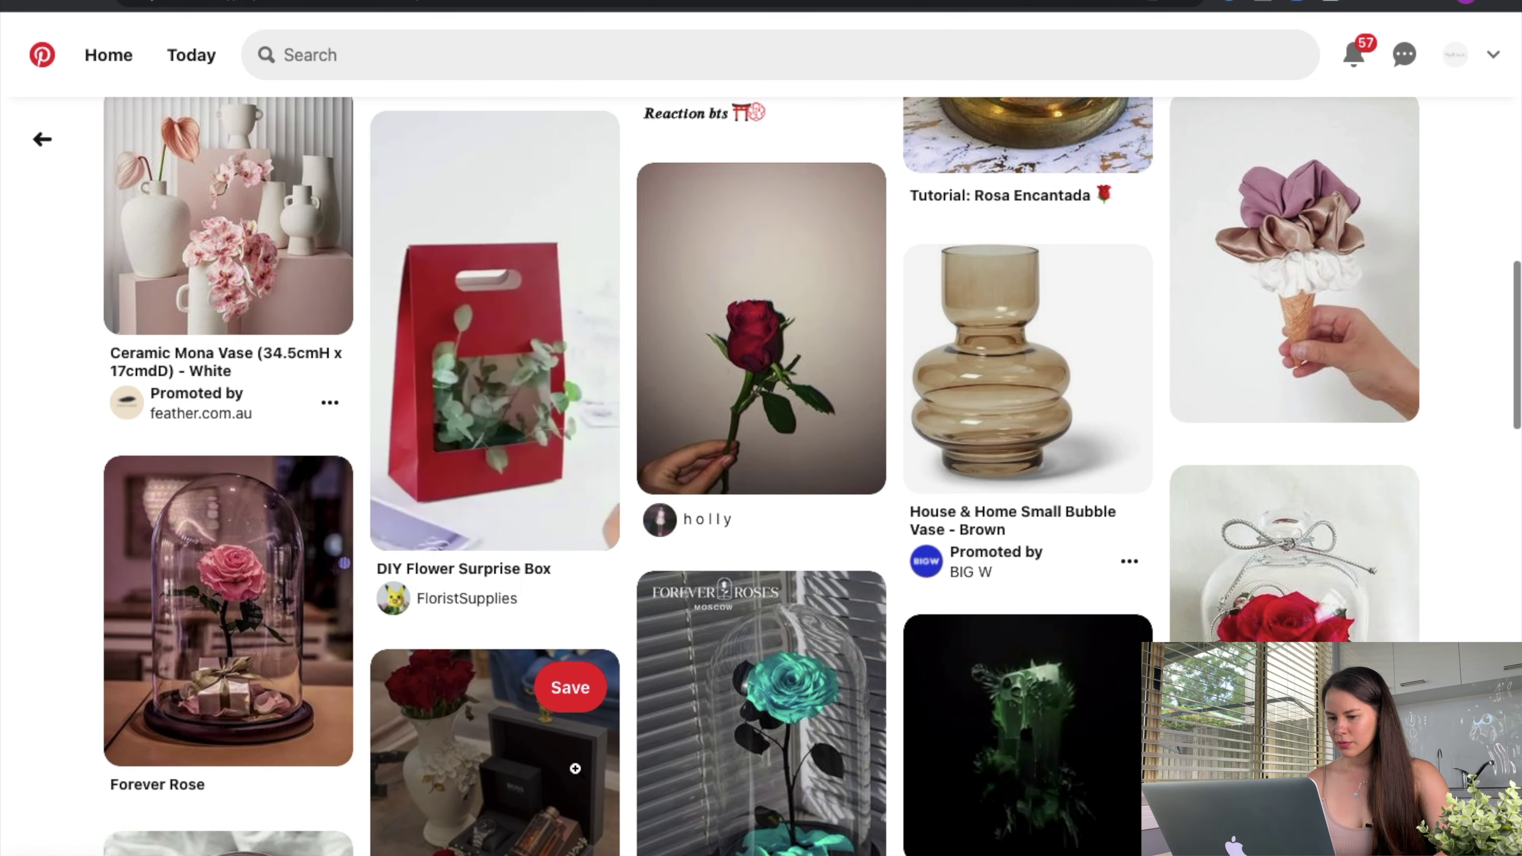
scroll(576, 774, "down", 15)
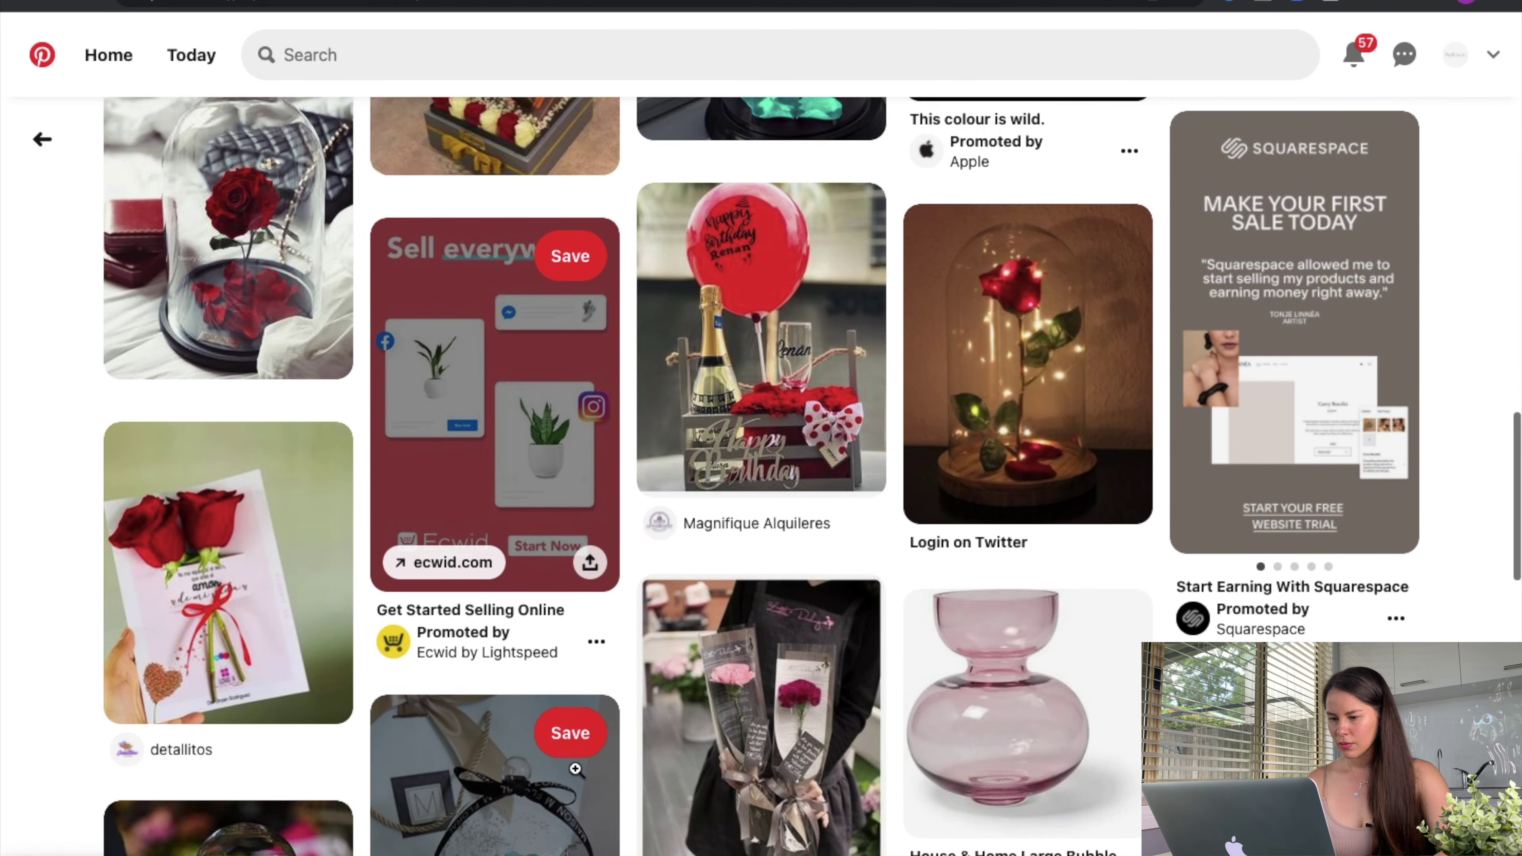
scroll(576, 769, "down", 6)
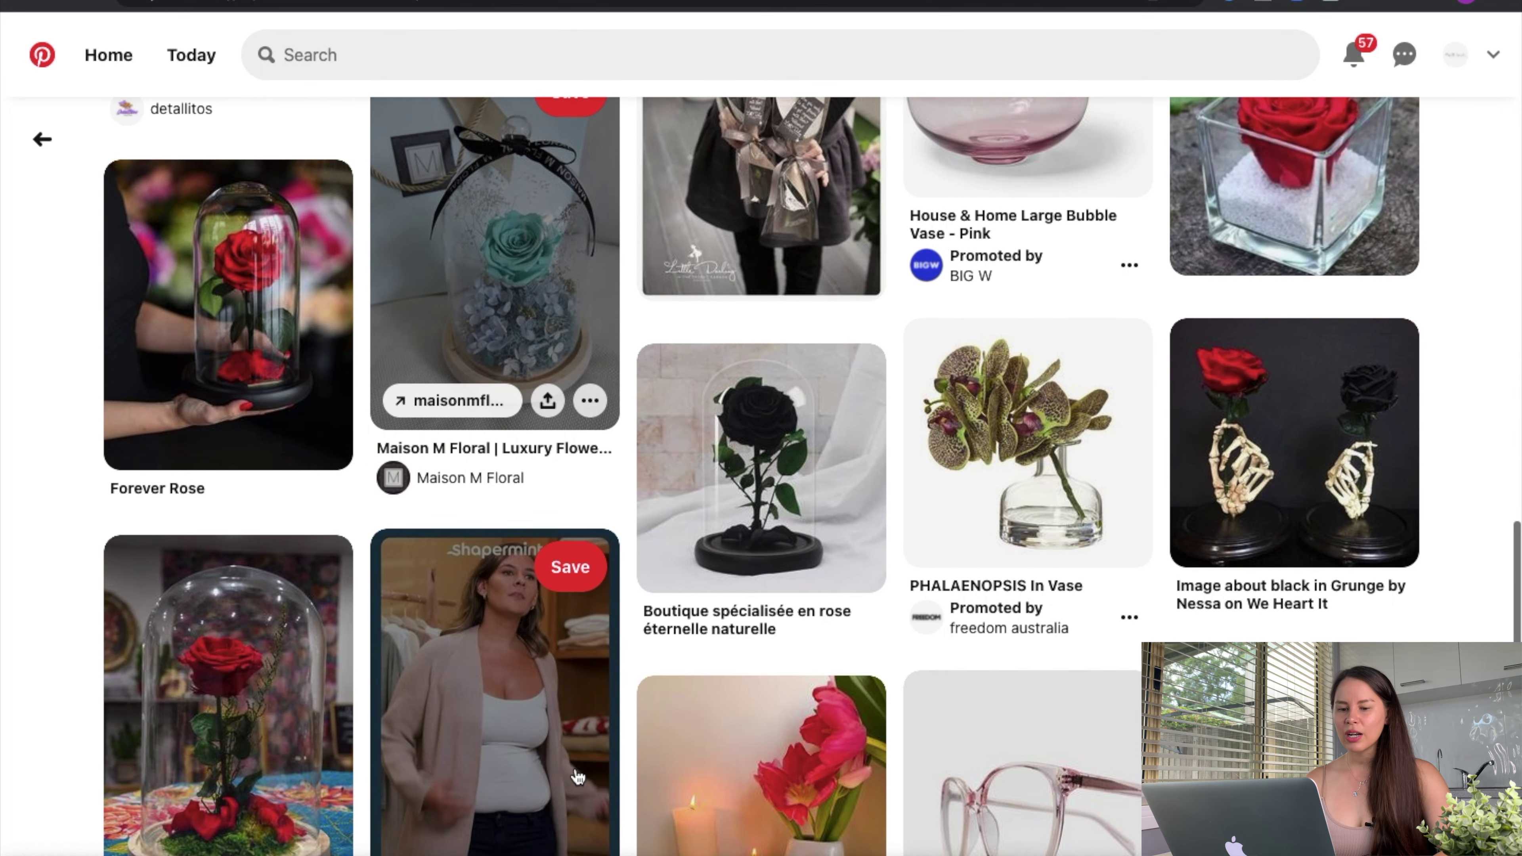
scroll(578, 778, "down", 3)
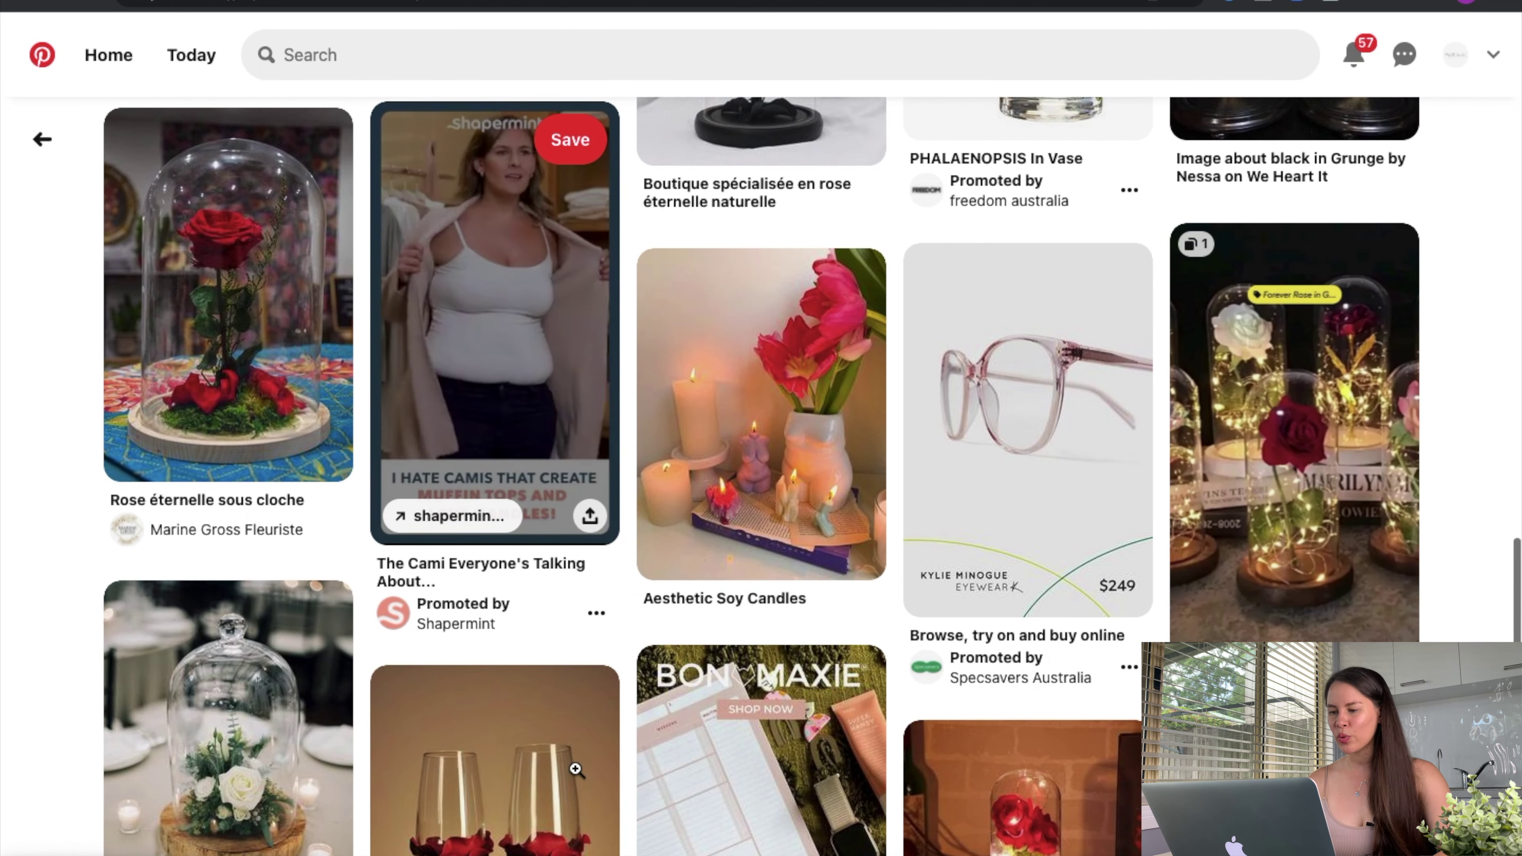
scroll(575, 768, "down", 1)
scroll(575, 768, "down", 2)
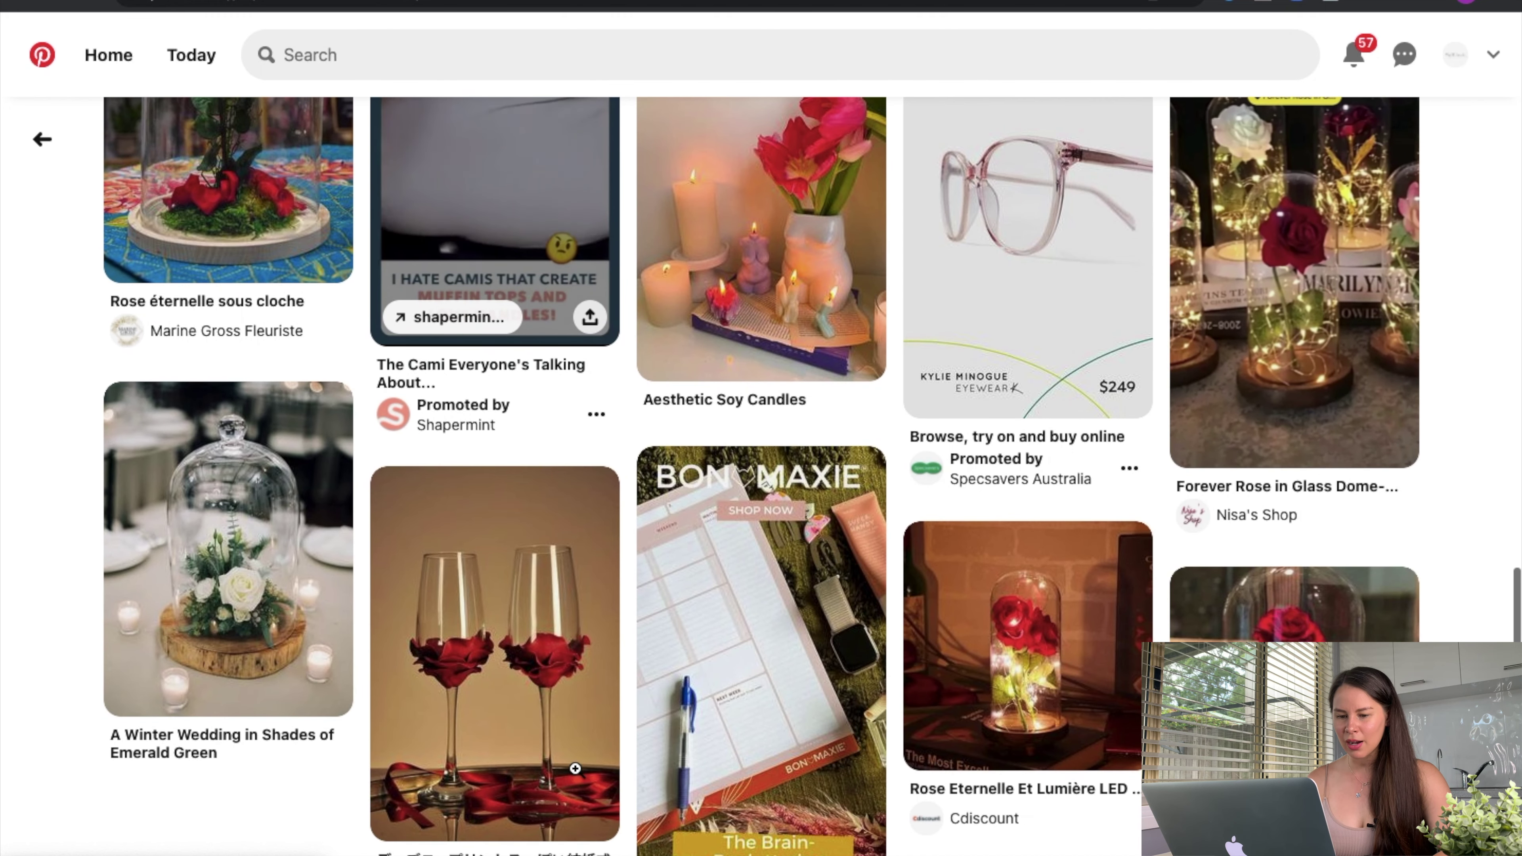
scroll(575, 768, "down", 1)
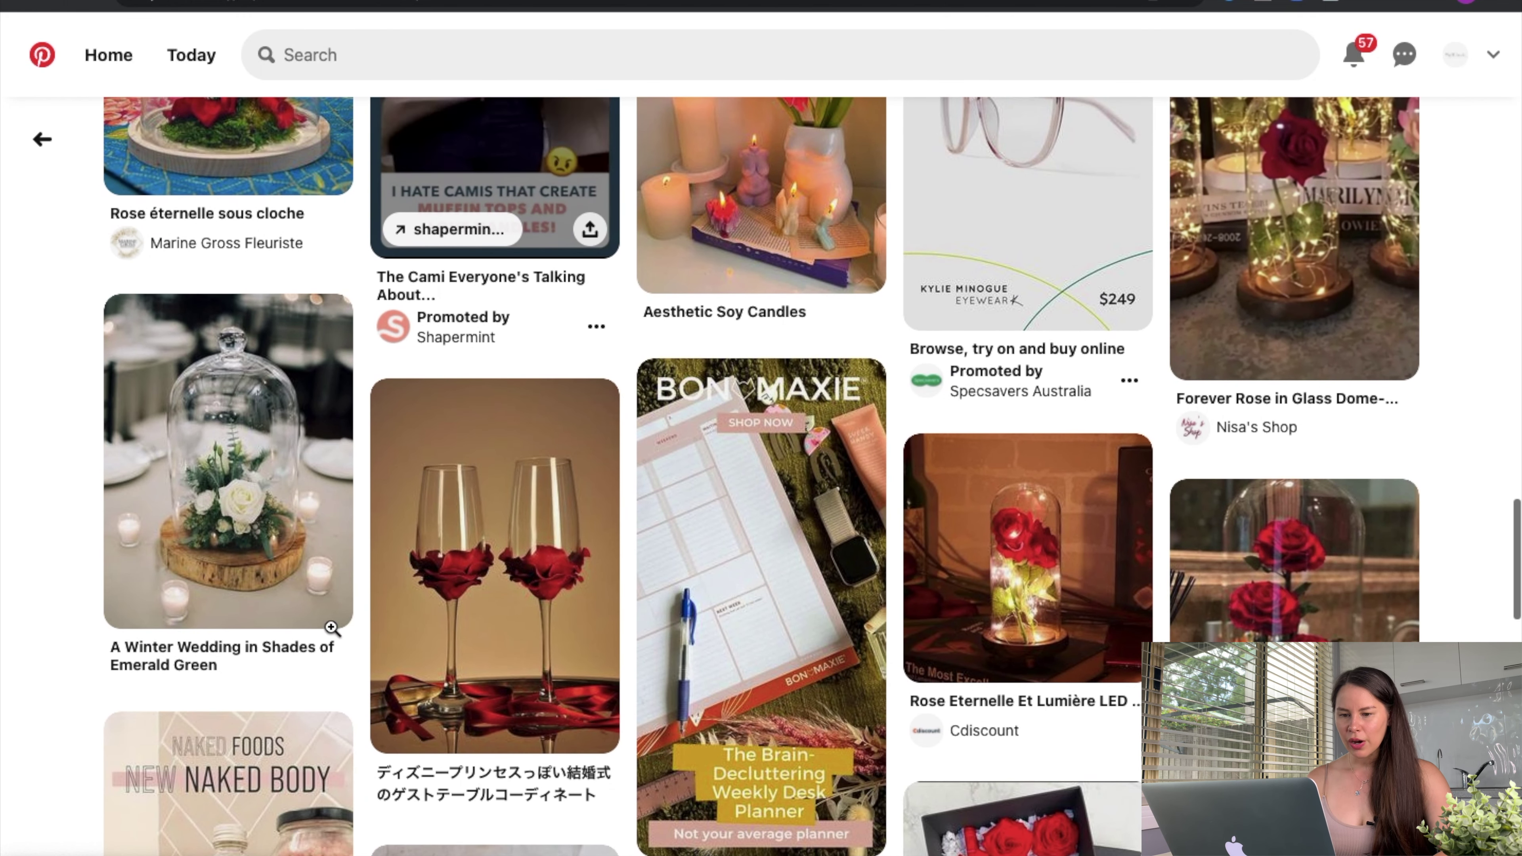
left_click(239, 539)
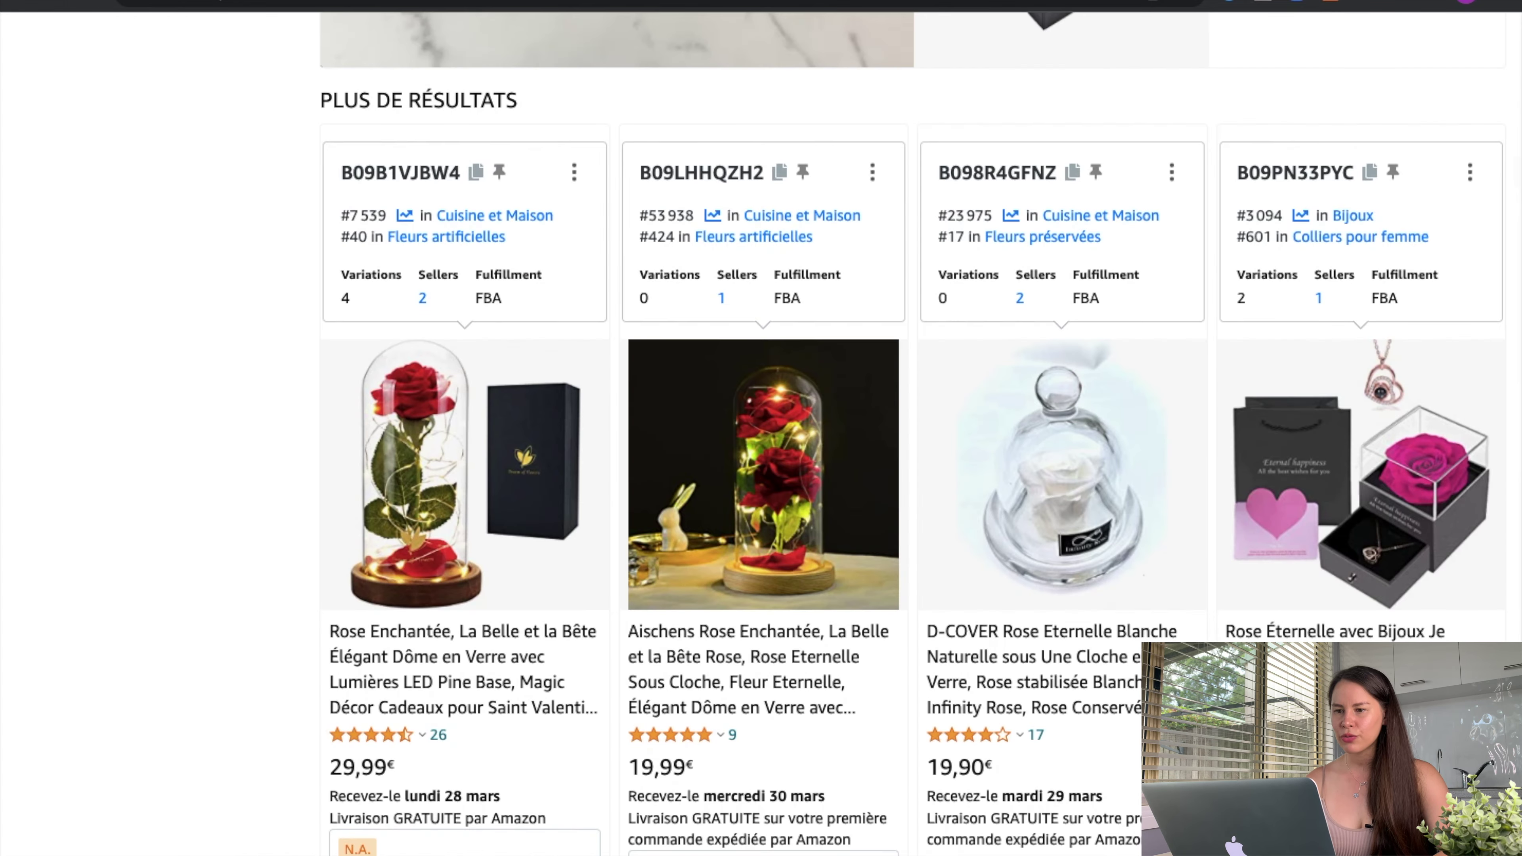
Compare further amazon.fr rose eternelle listings and open the Pinterest search result showing a red rose bear in a heart-topped dome.
scroll(656, 409, "down", 10)
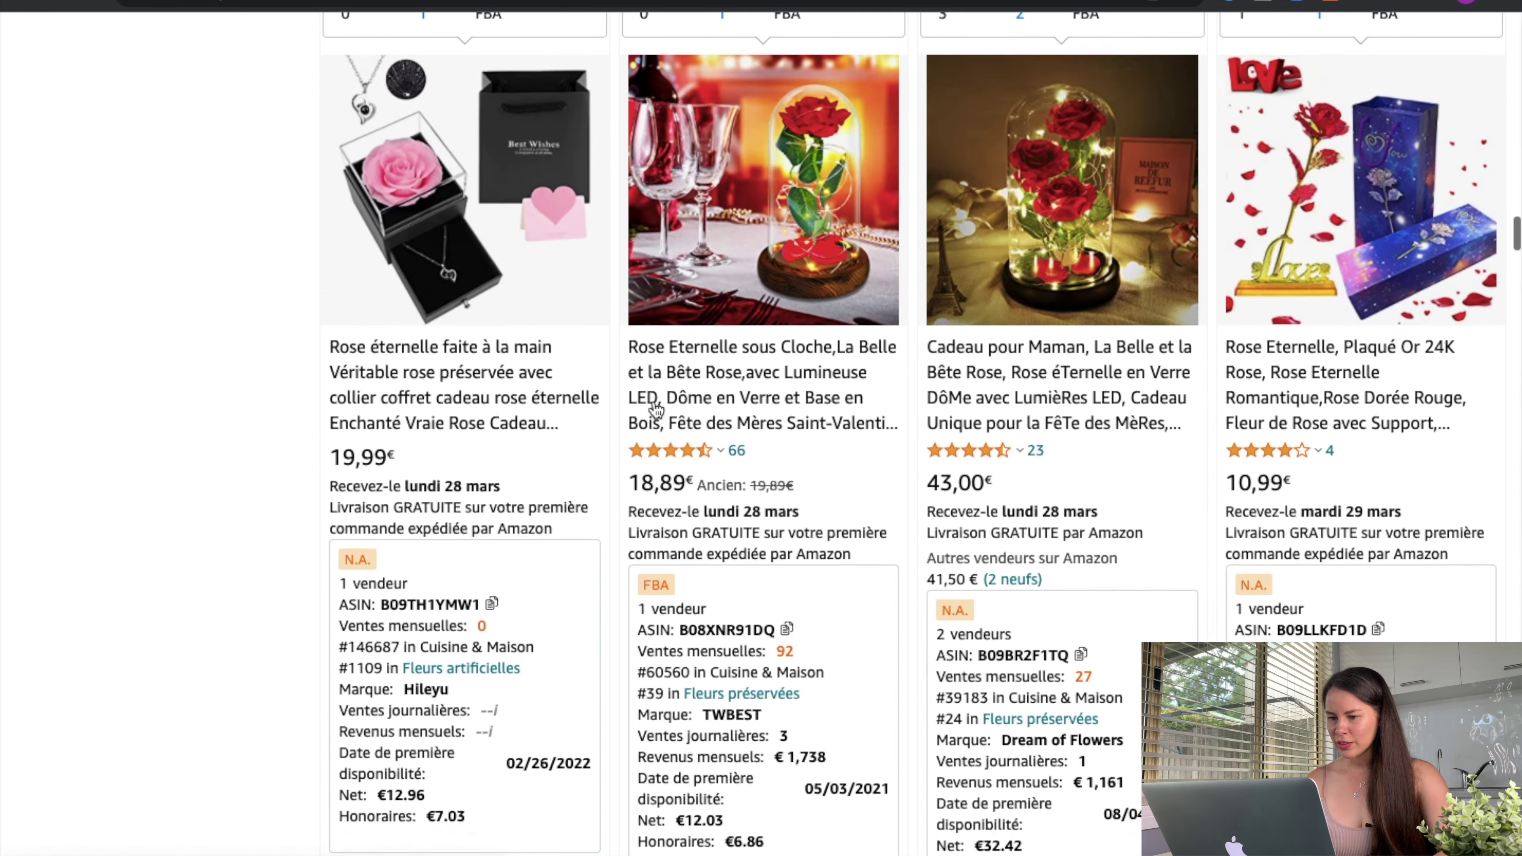
scroll(656, 409, "down", 15)
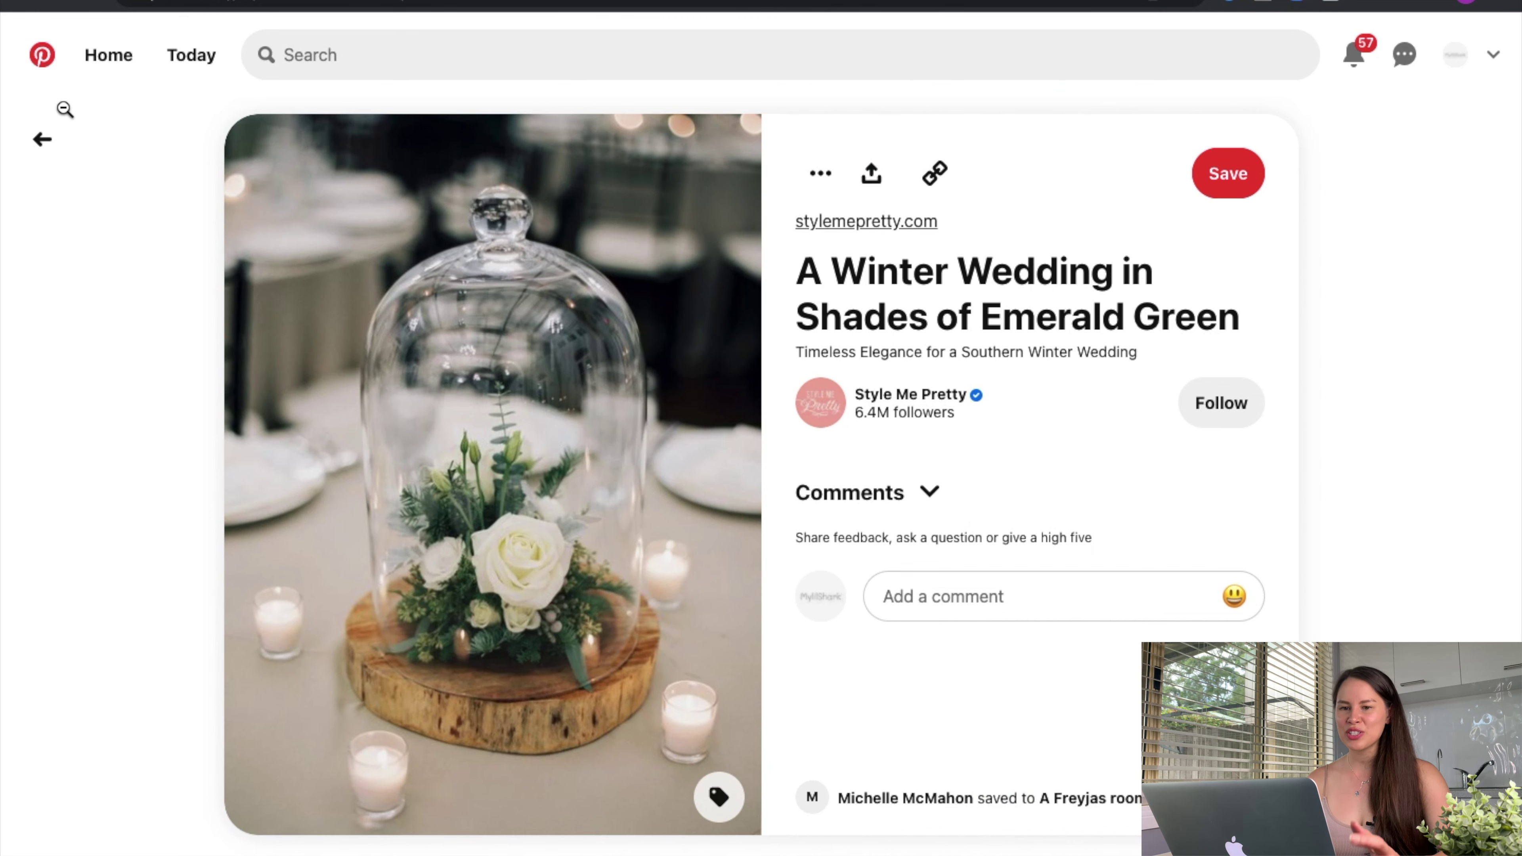
left_click(41, 140)
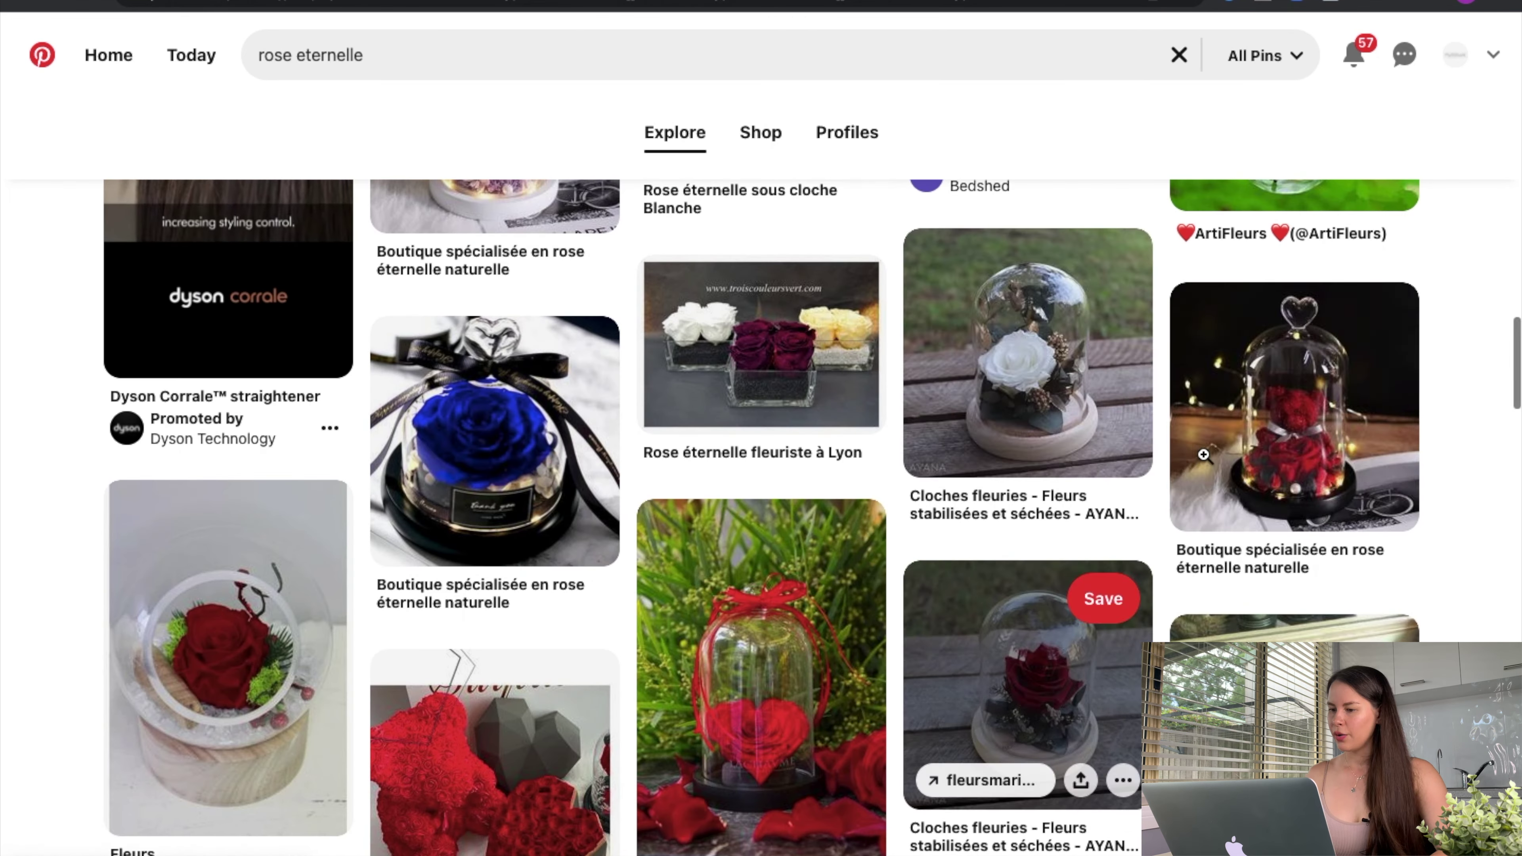
left_click(1257, 445)
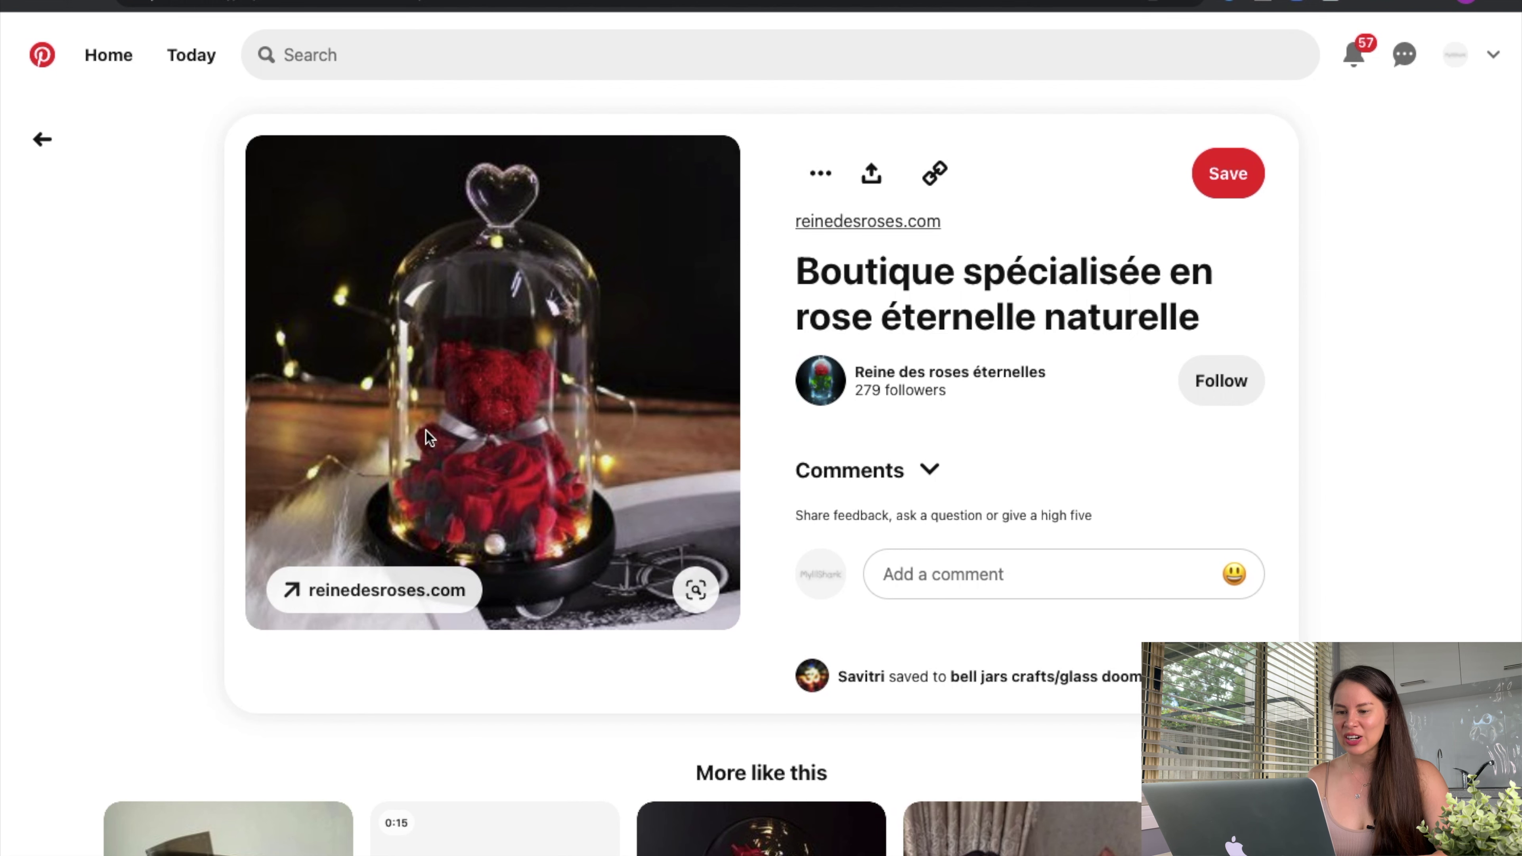
Browse the pins similar to the rose bear dome and open the "Forever Rose" pin with the pink rose and gift box.
scroll(589, 509, "down", 2)
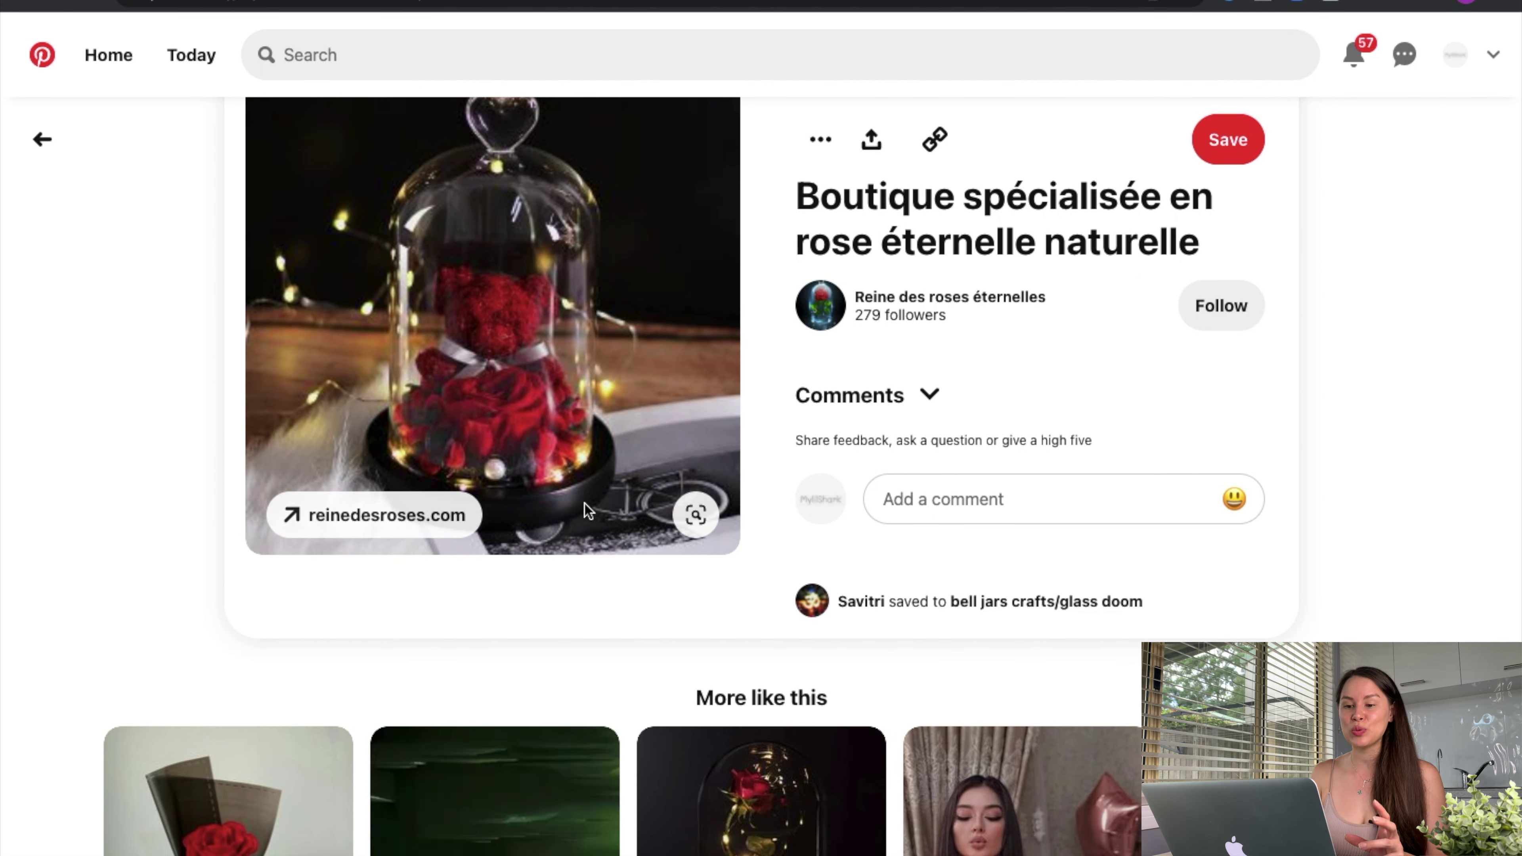
scroll(588, 510, "down", 4)
scroll(589, 510, "down", 7)
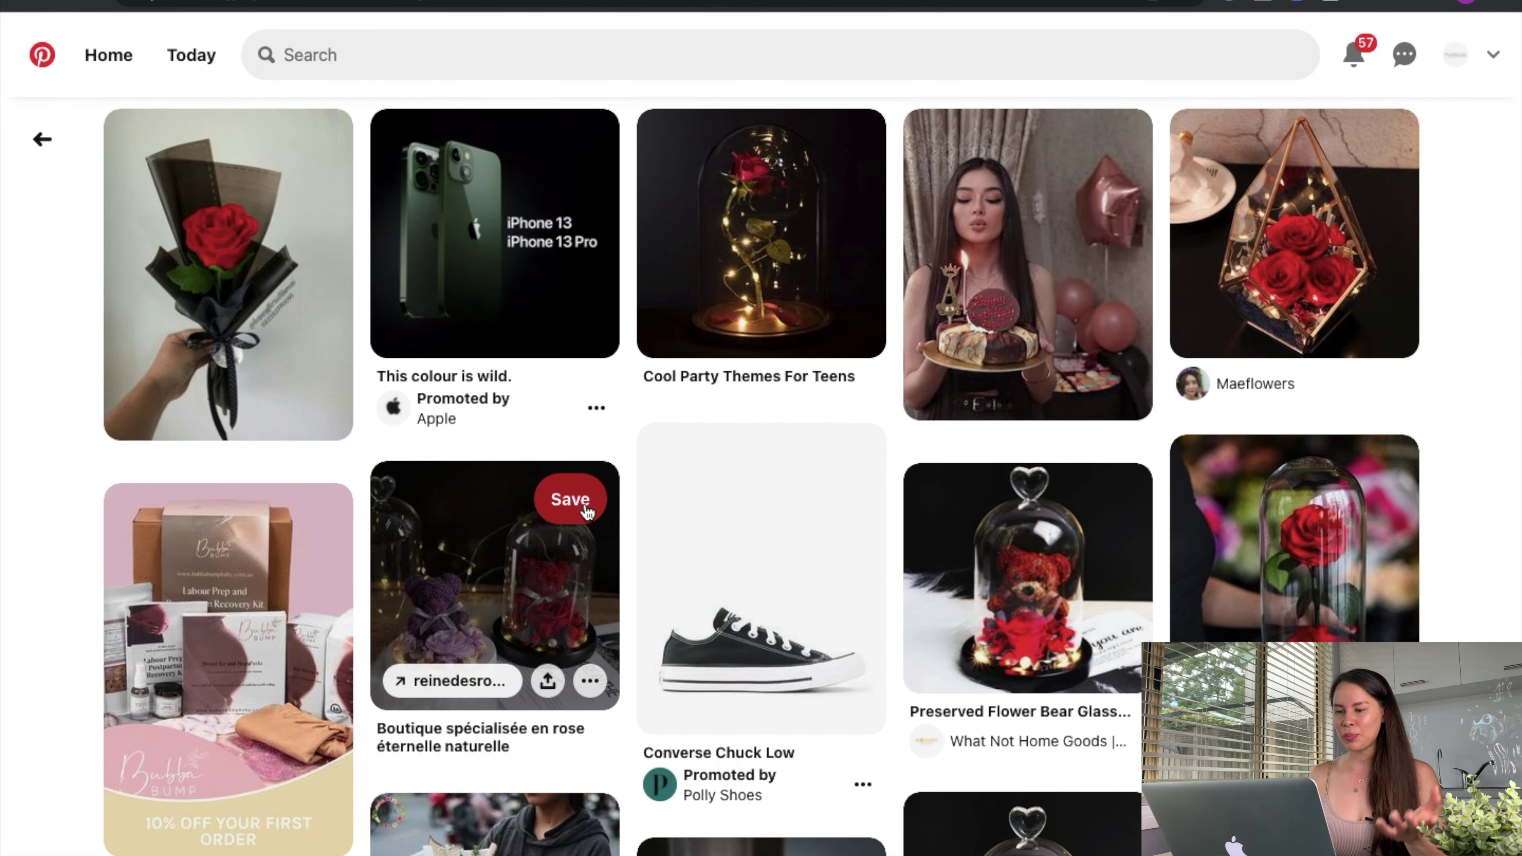
scroll(586, 506, "down", 7)
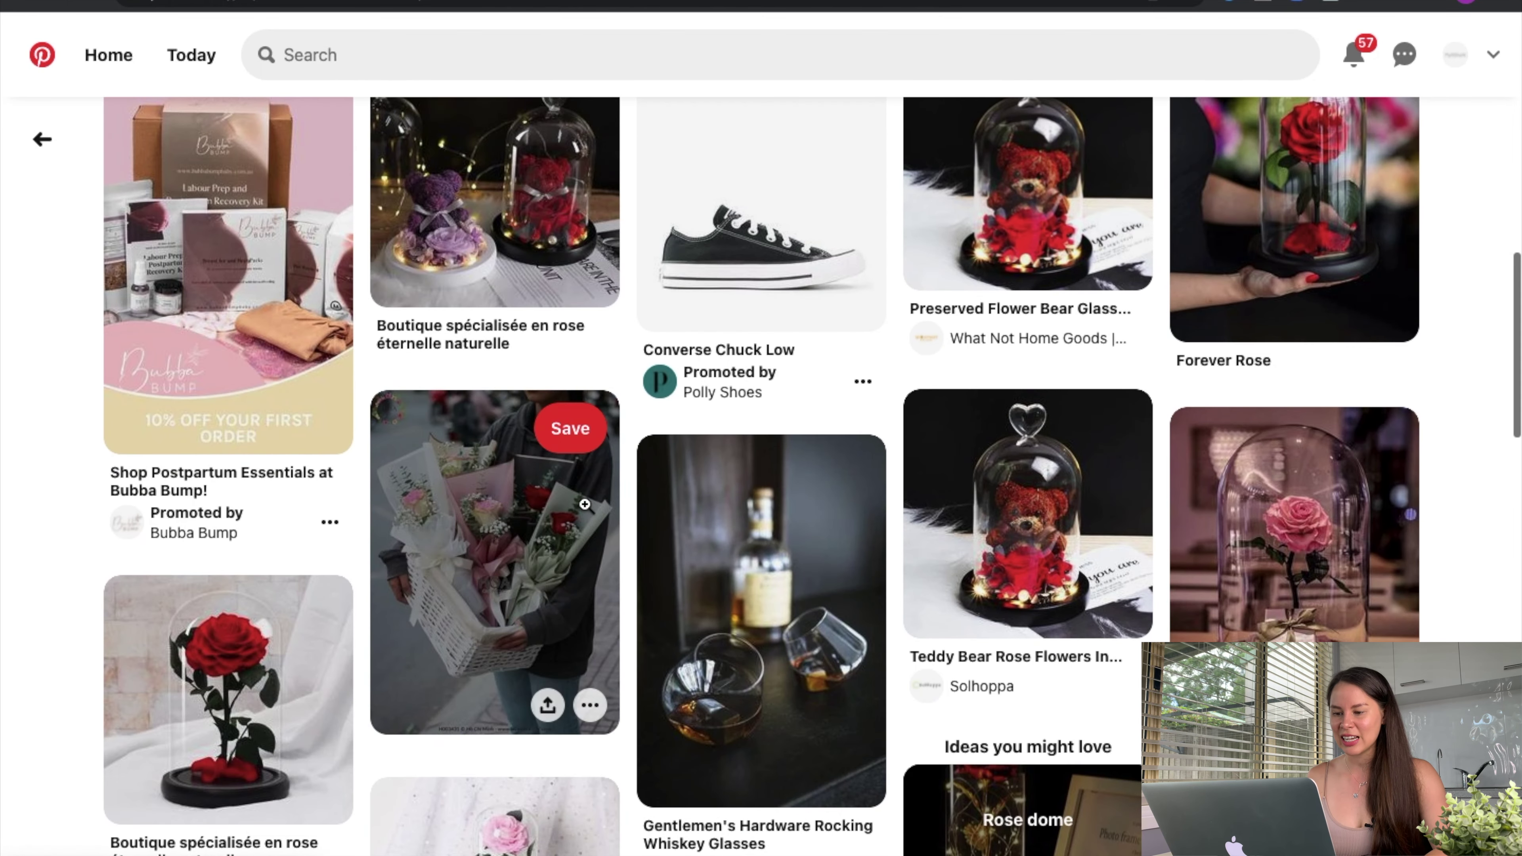
scroll(585, 505, "down", 3)
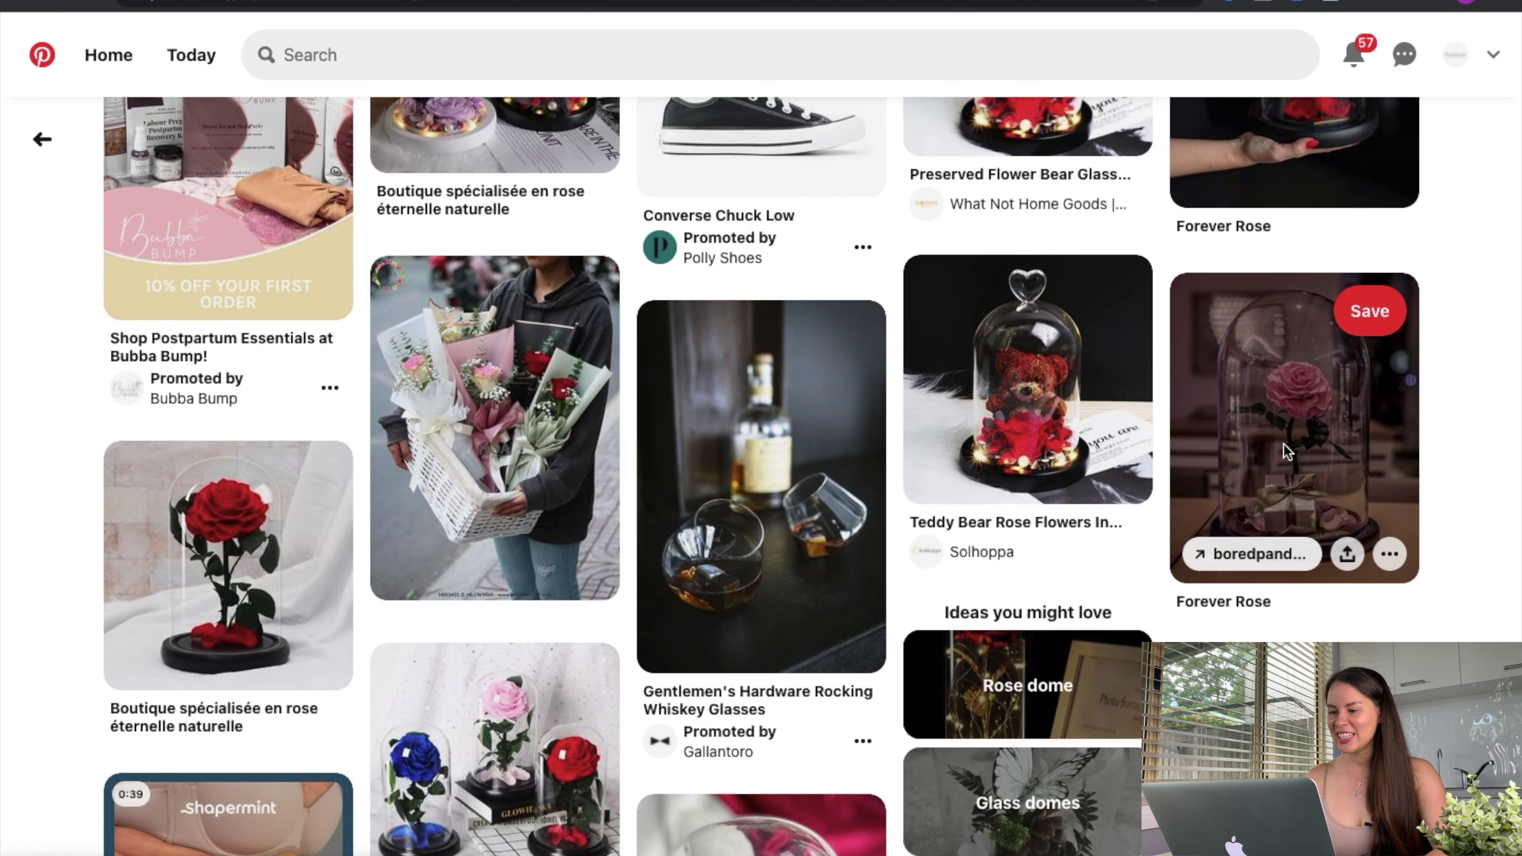
left_click(1287, 451)
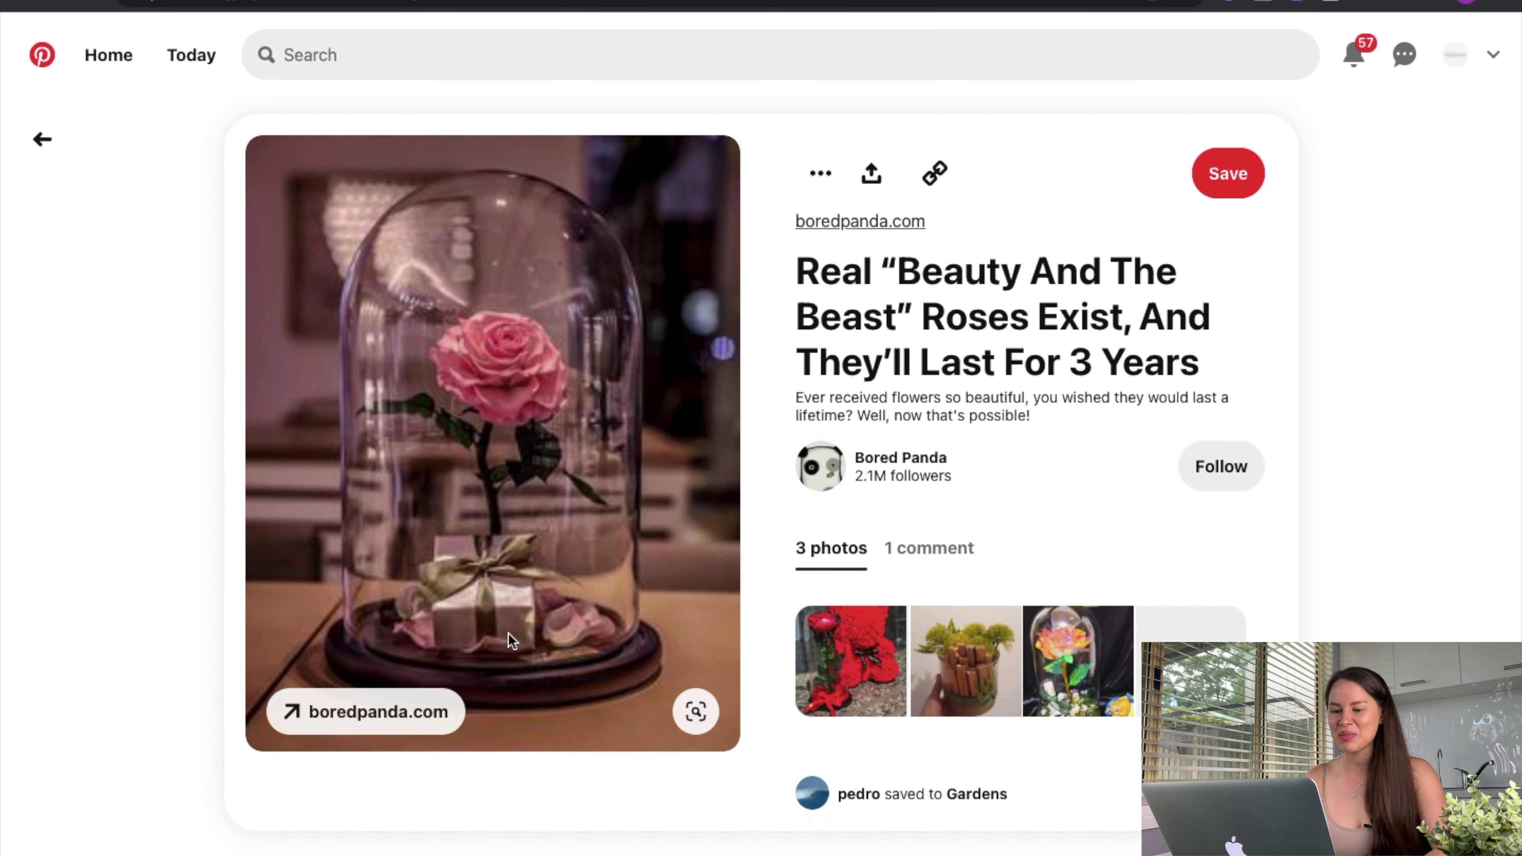
Browse the pins similar to the pink rose and gift box dome for more differentiation ideas.
scroll(509, 634, "down", 2)
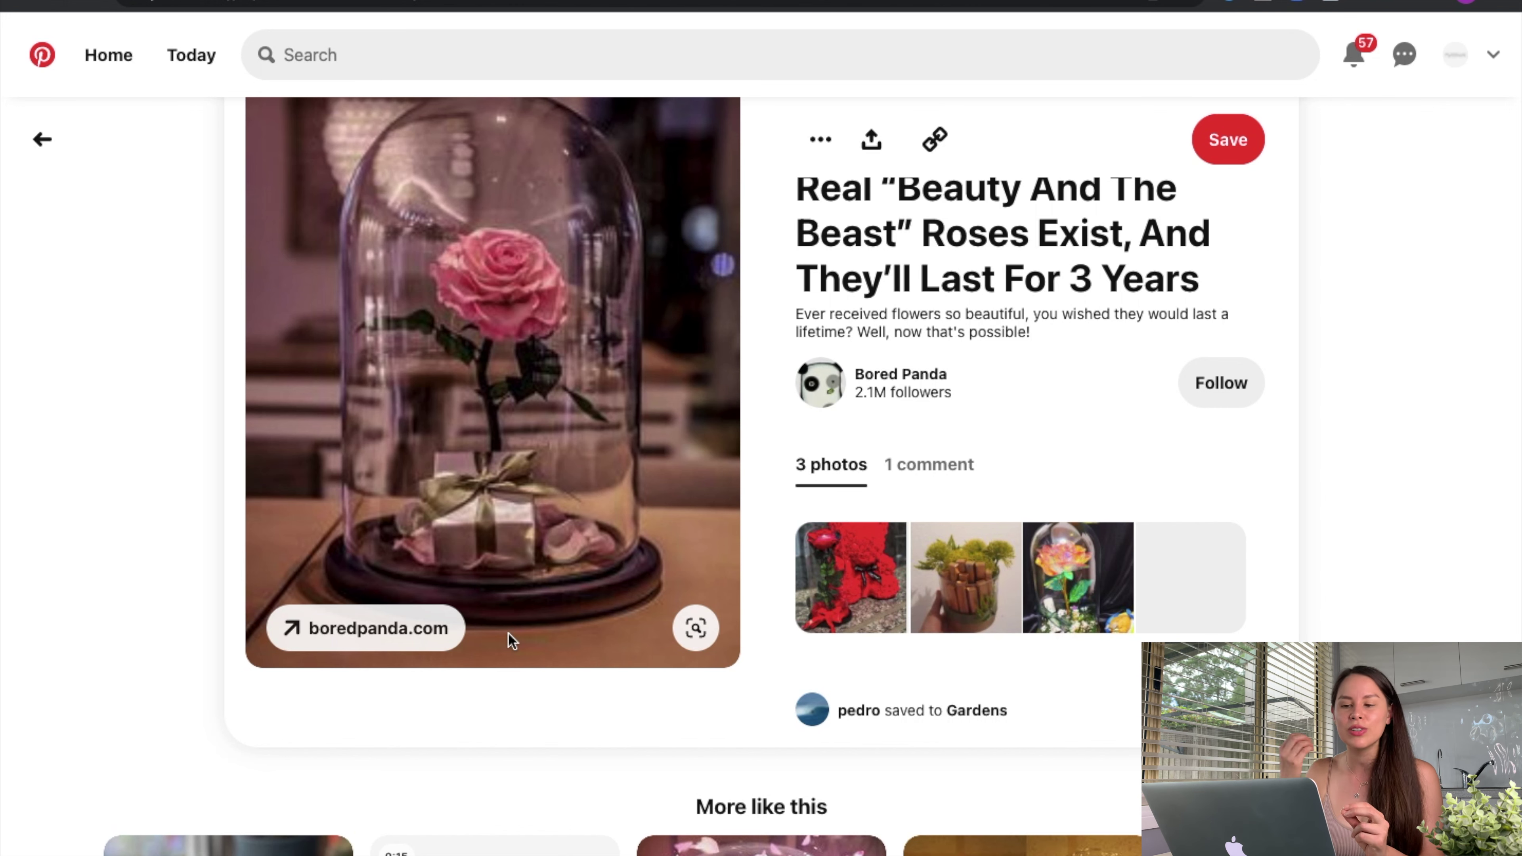
scroll(511, 640, "down", 6)
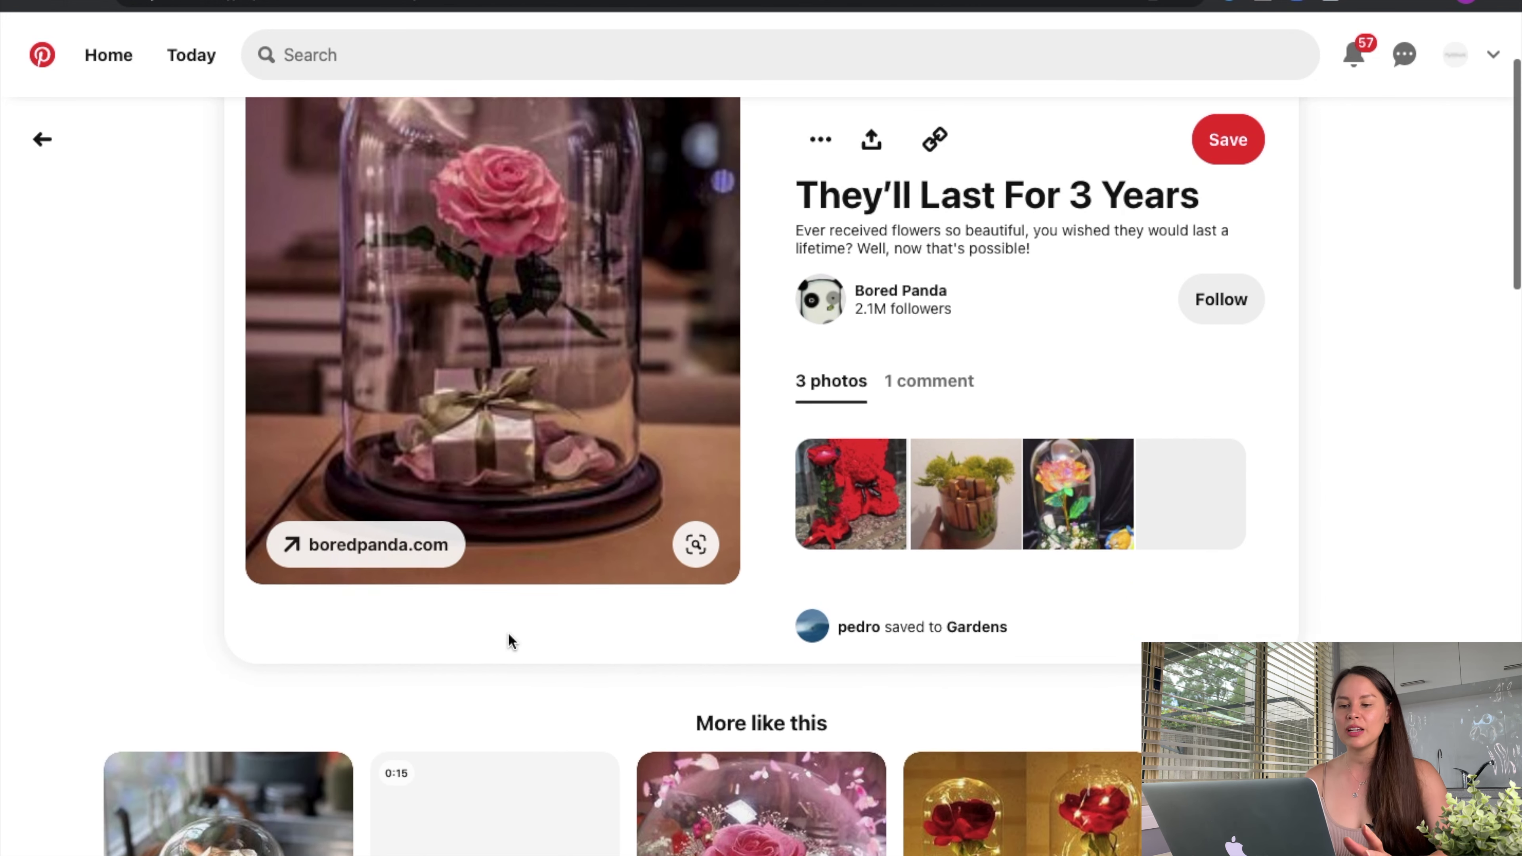
scroll(508, 634, "down", 6)
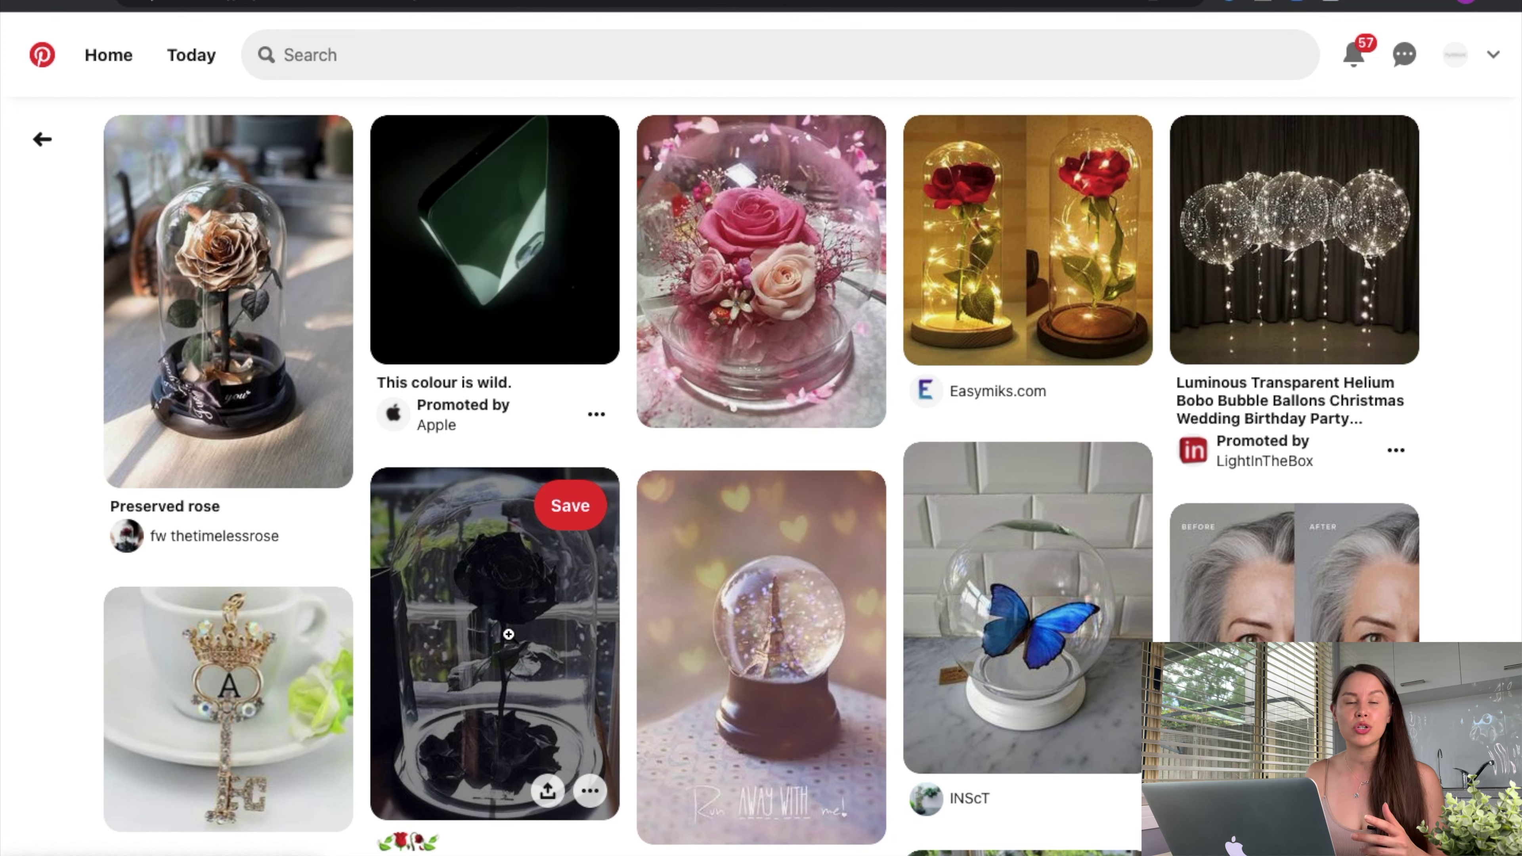
scroll(508, 634, "down", 10)
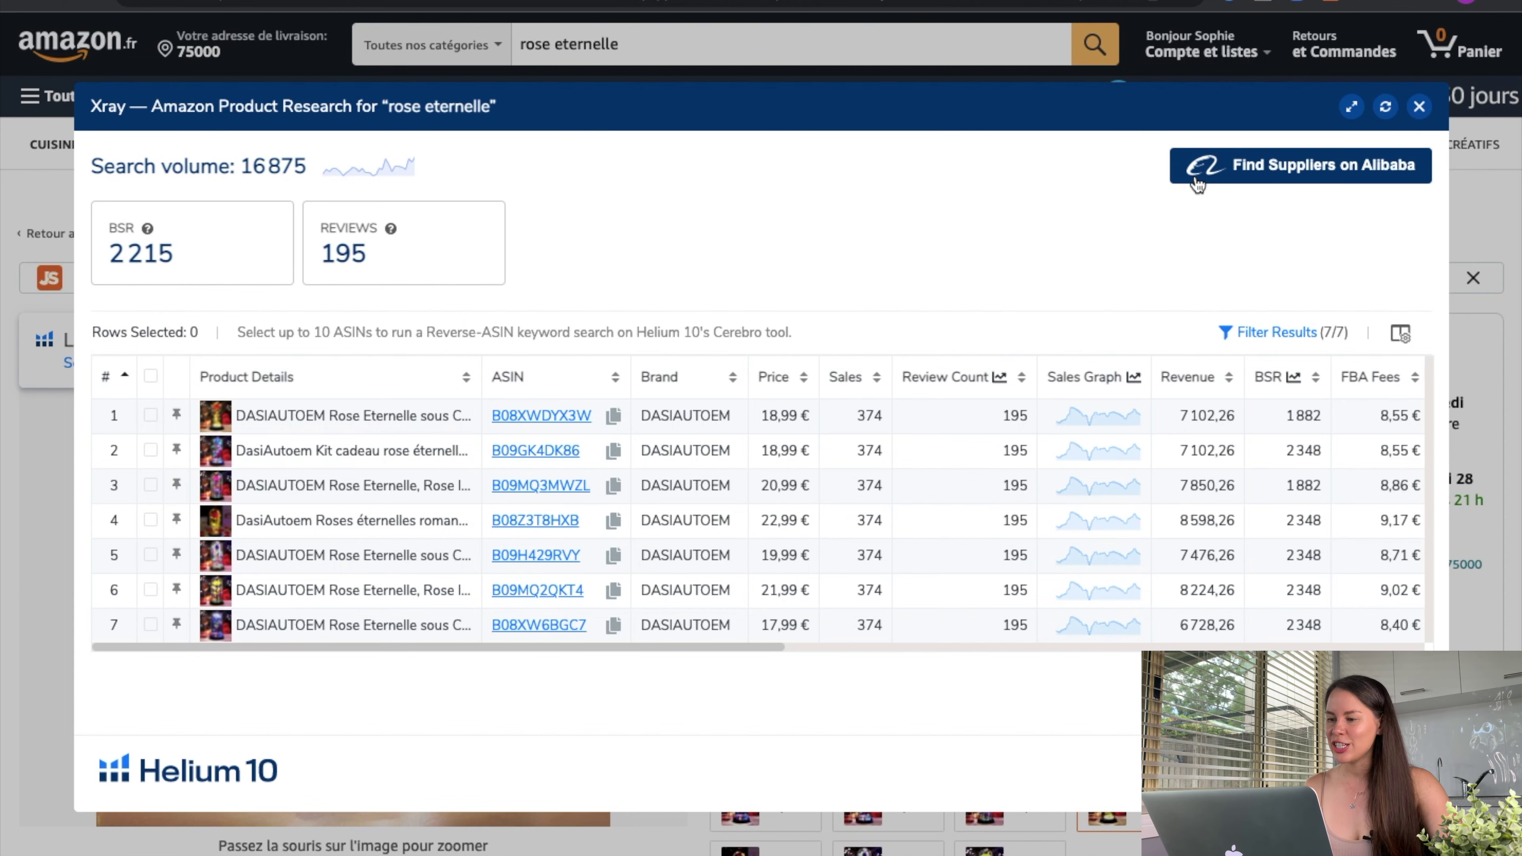
Find Alibaba suppliers from the Xray results for rose eternelle and review the offers' prices, minimum orders and supplier verification.
left_click(1264, 167)
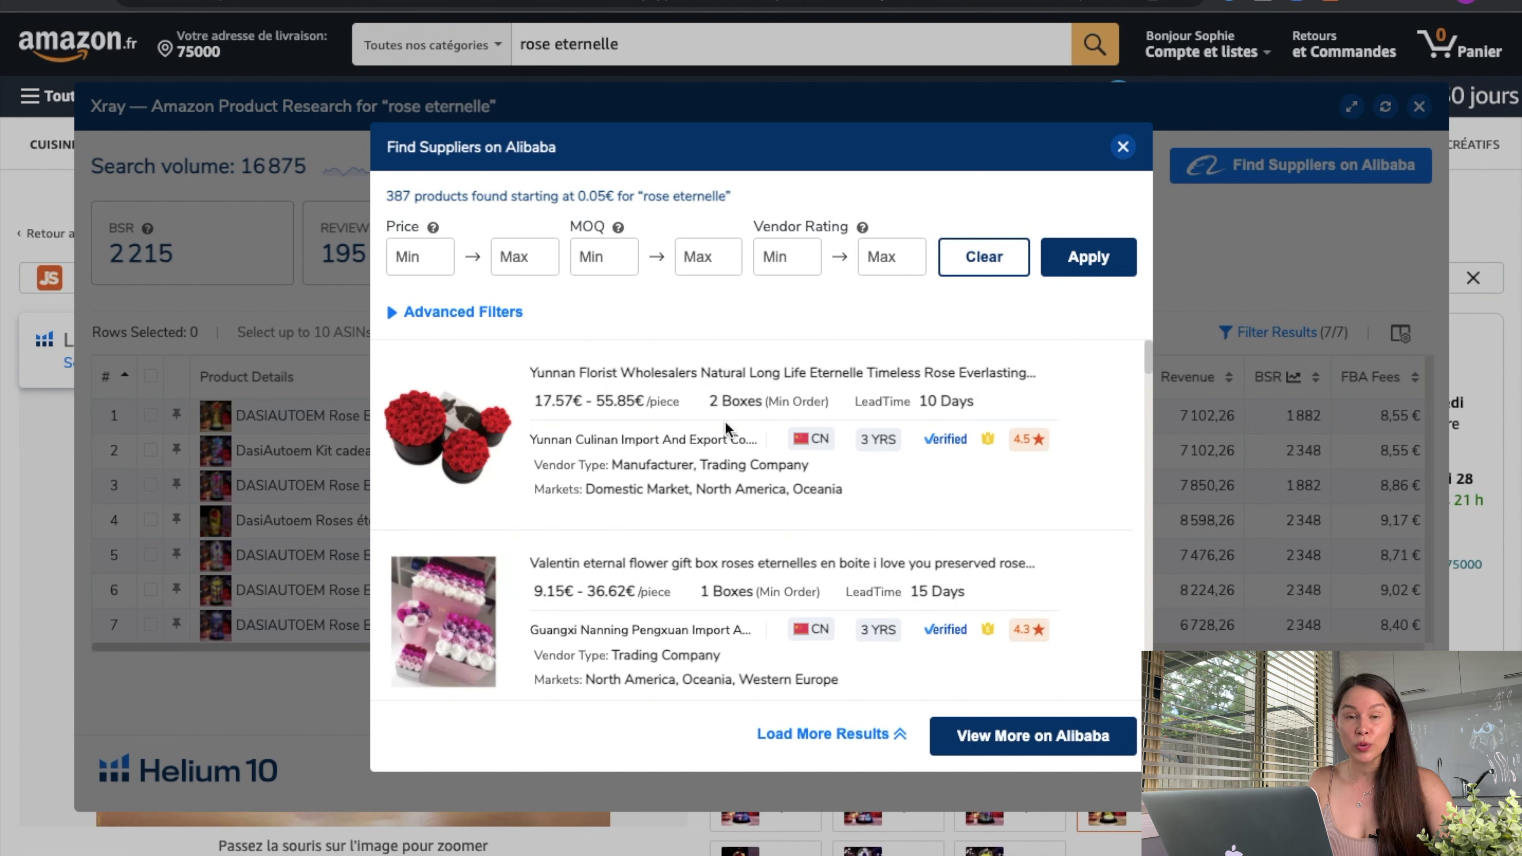
scroll(473, 627, "down", 2)
scroll(473, 626, "down", 3)
scroll(470, 619, "down", 1)
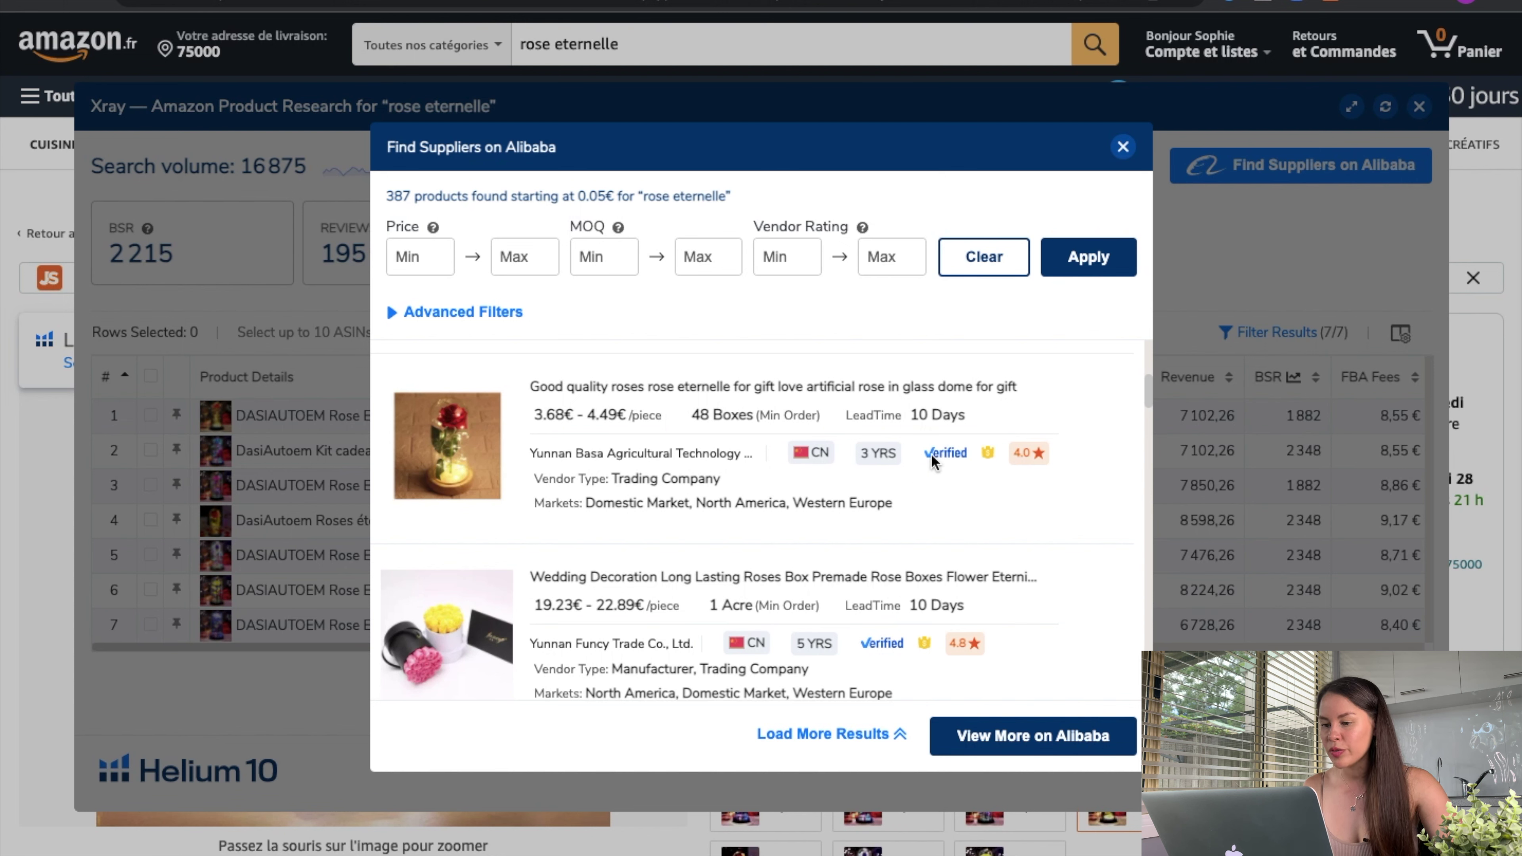
mouse_move(986, 454)
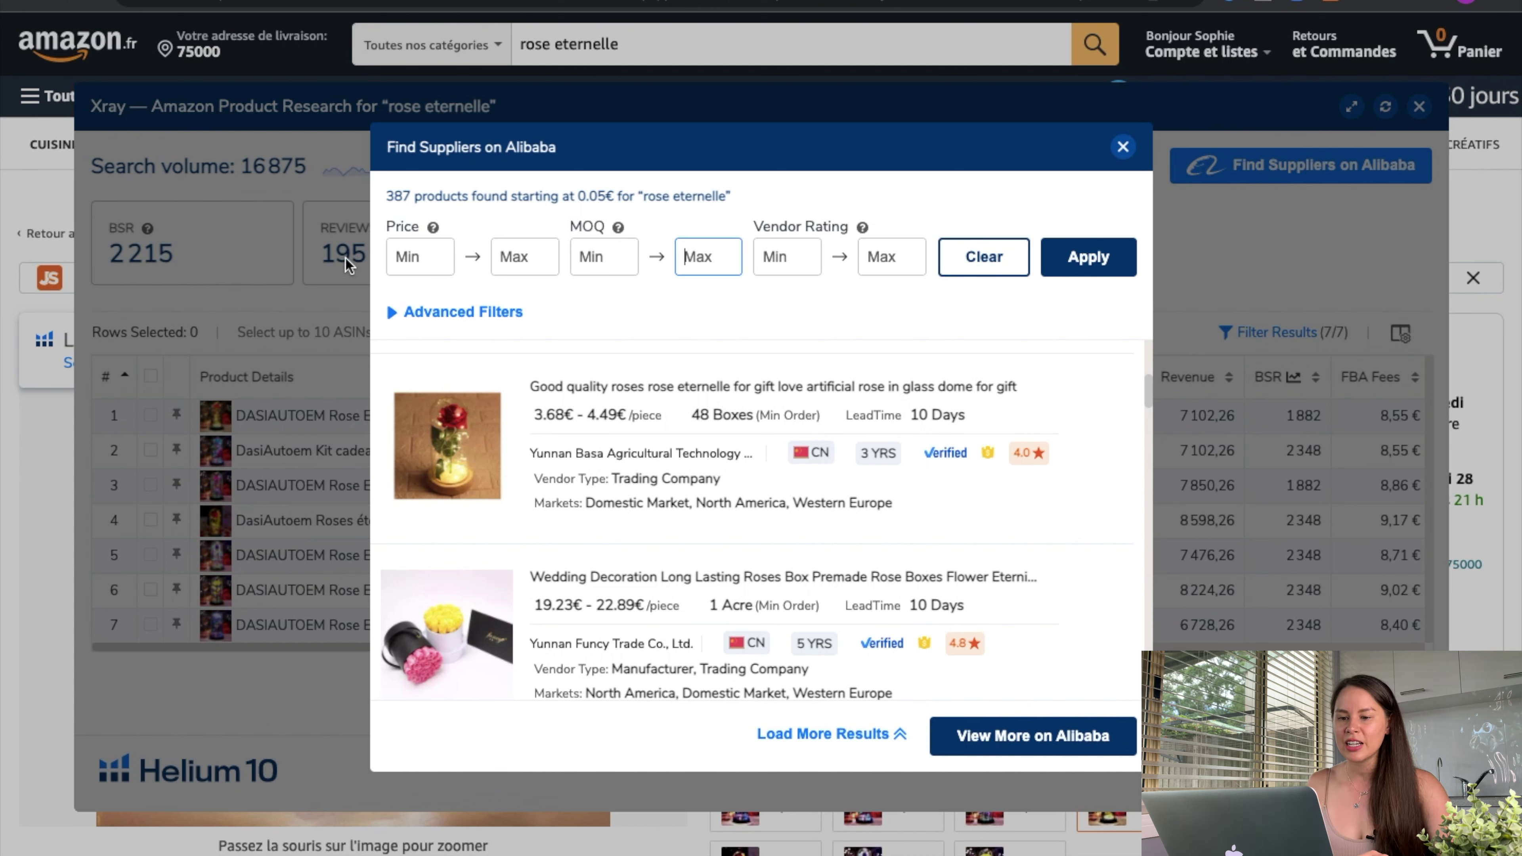
Limit the Alibaba supplier results to a maximum price of 4.
left_click(412, 257)
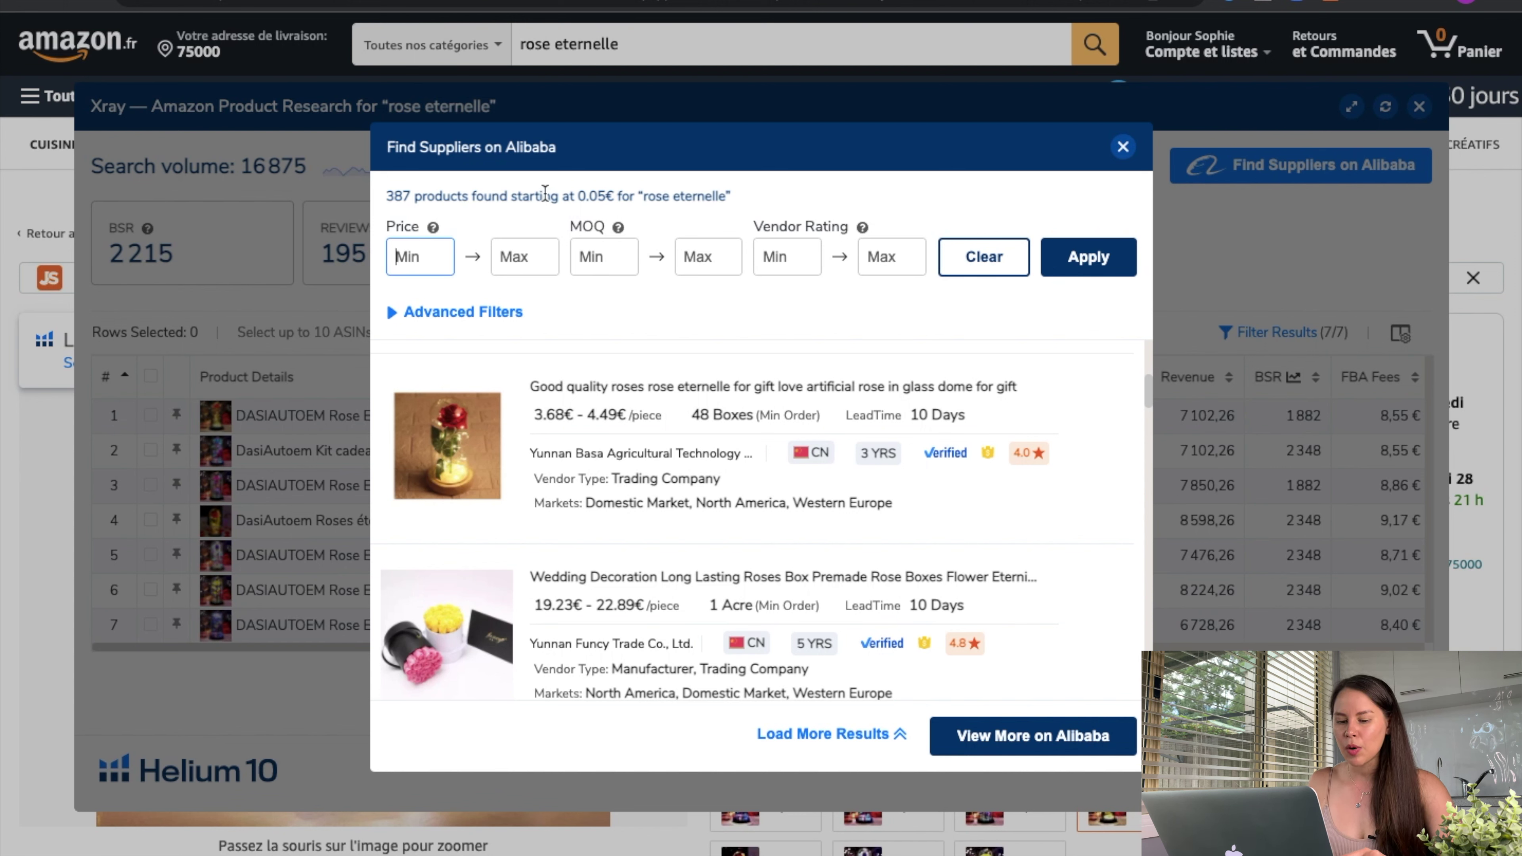
type("4")
key("BackSpace")
left_click(534, 264)
type("4")
left_click(750, 310)
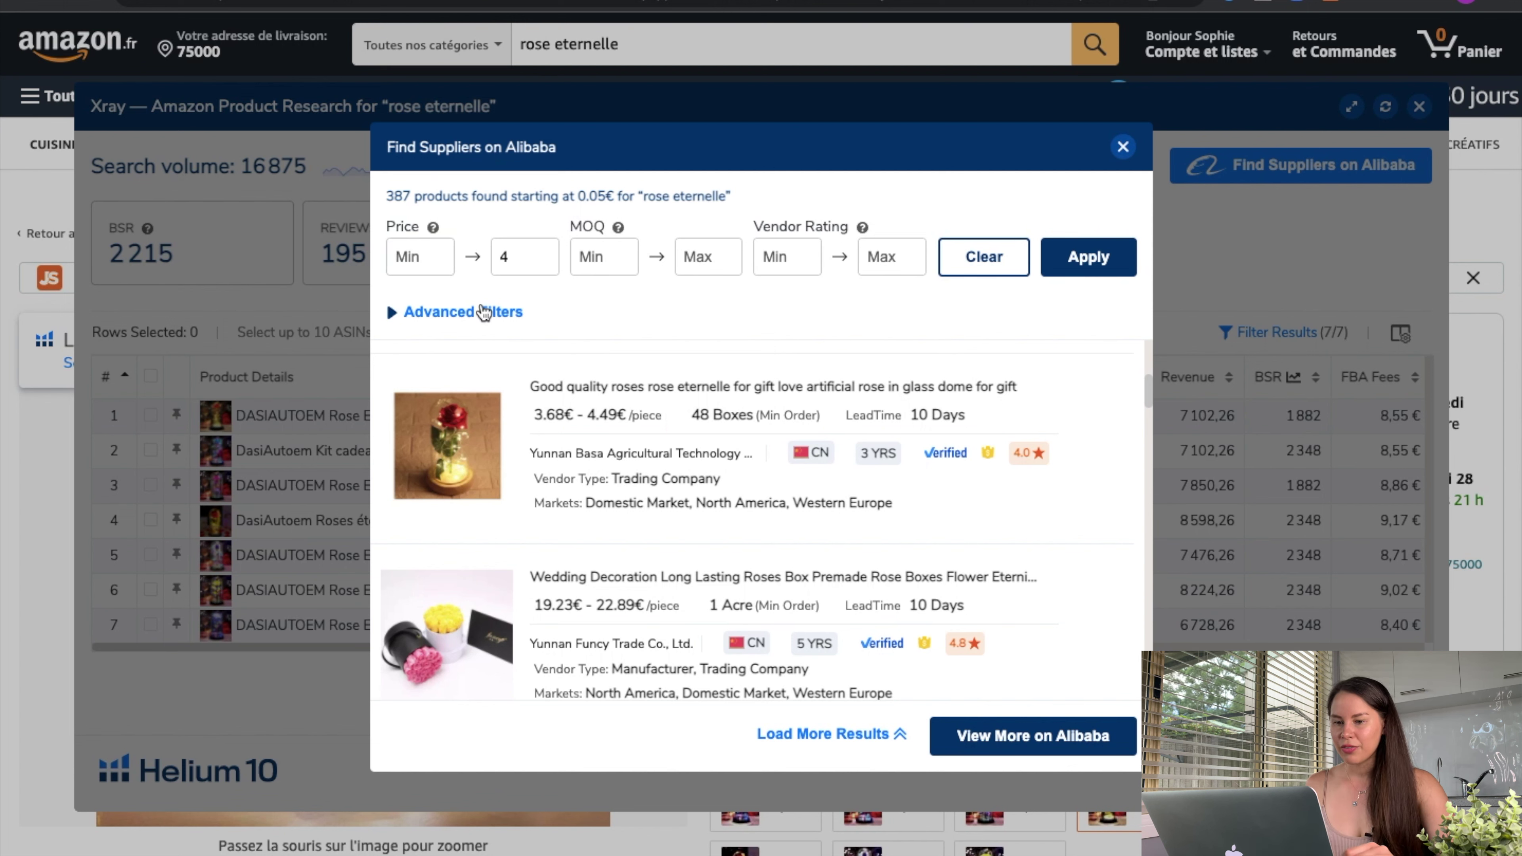
Expand the advanced supplier filters and view the available supplier countries.
left_click(465, 312)
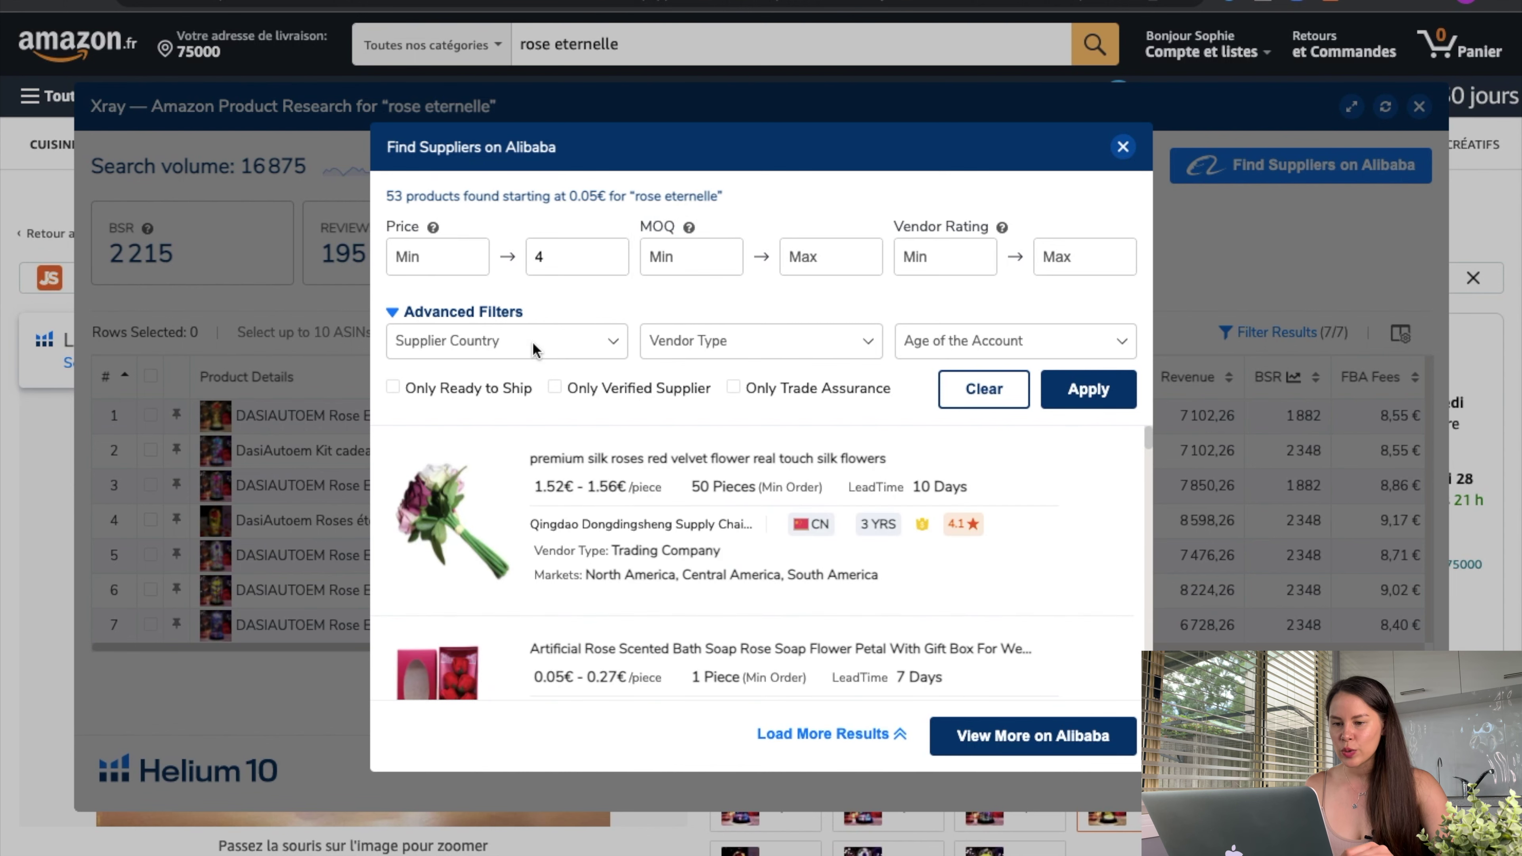
left_click(479, 341)
left_click(500, 400)
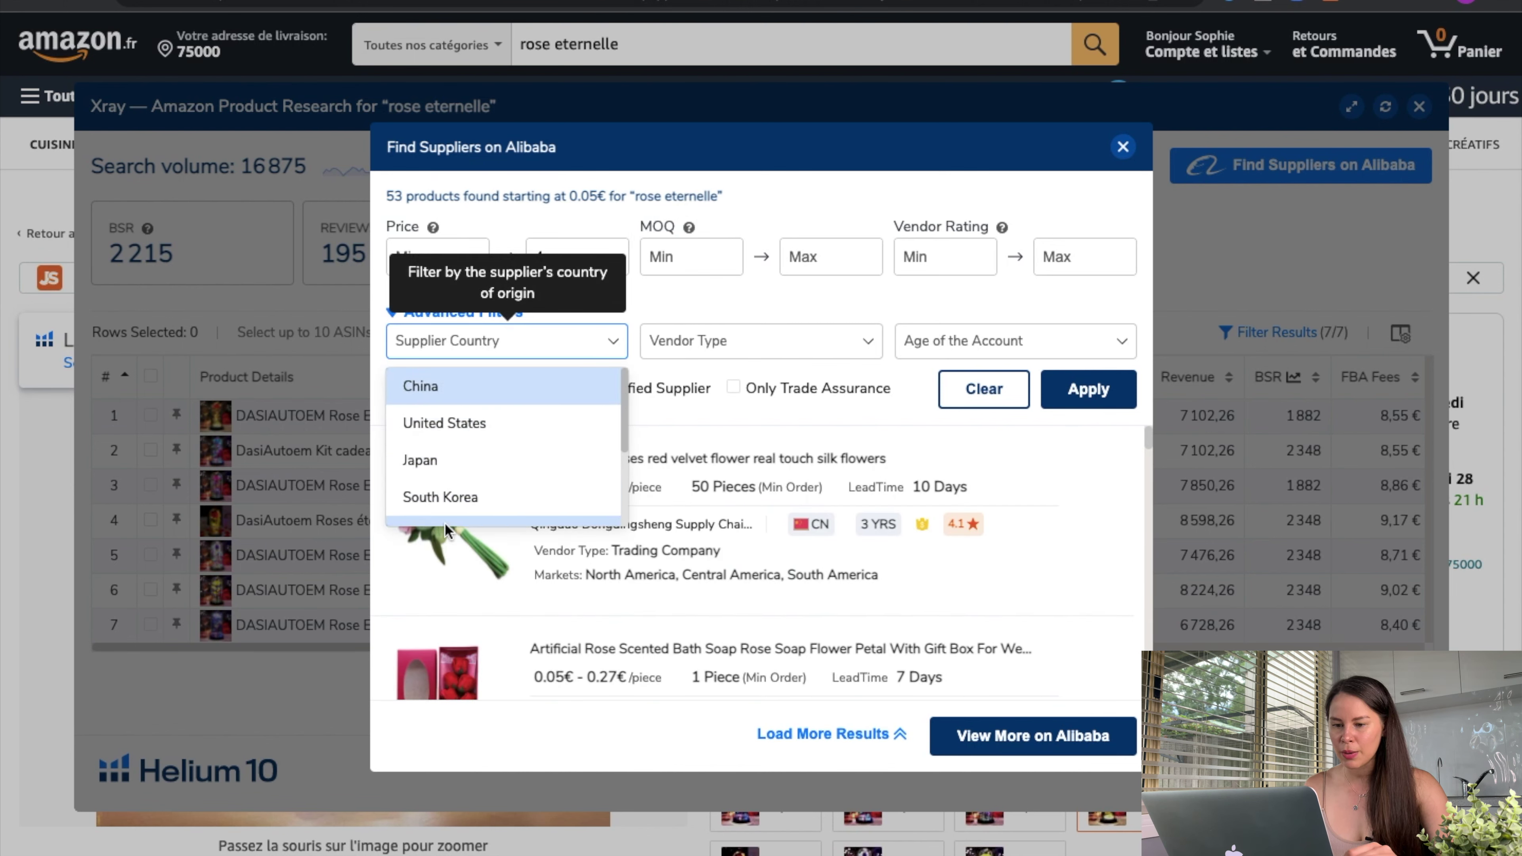
left_click(1085, 509)
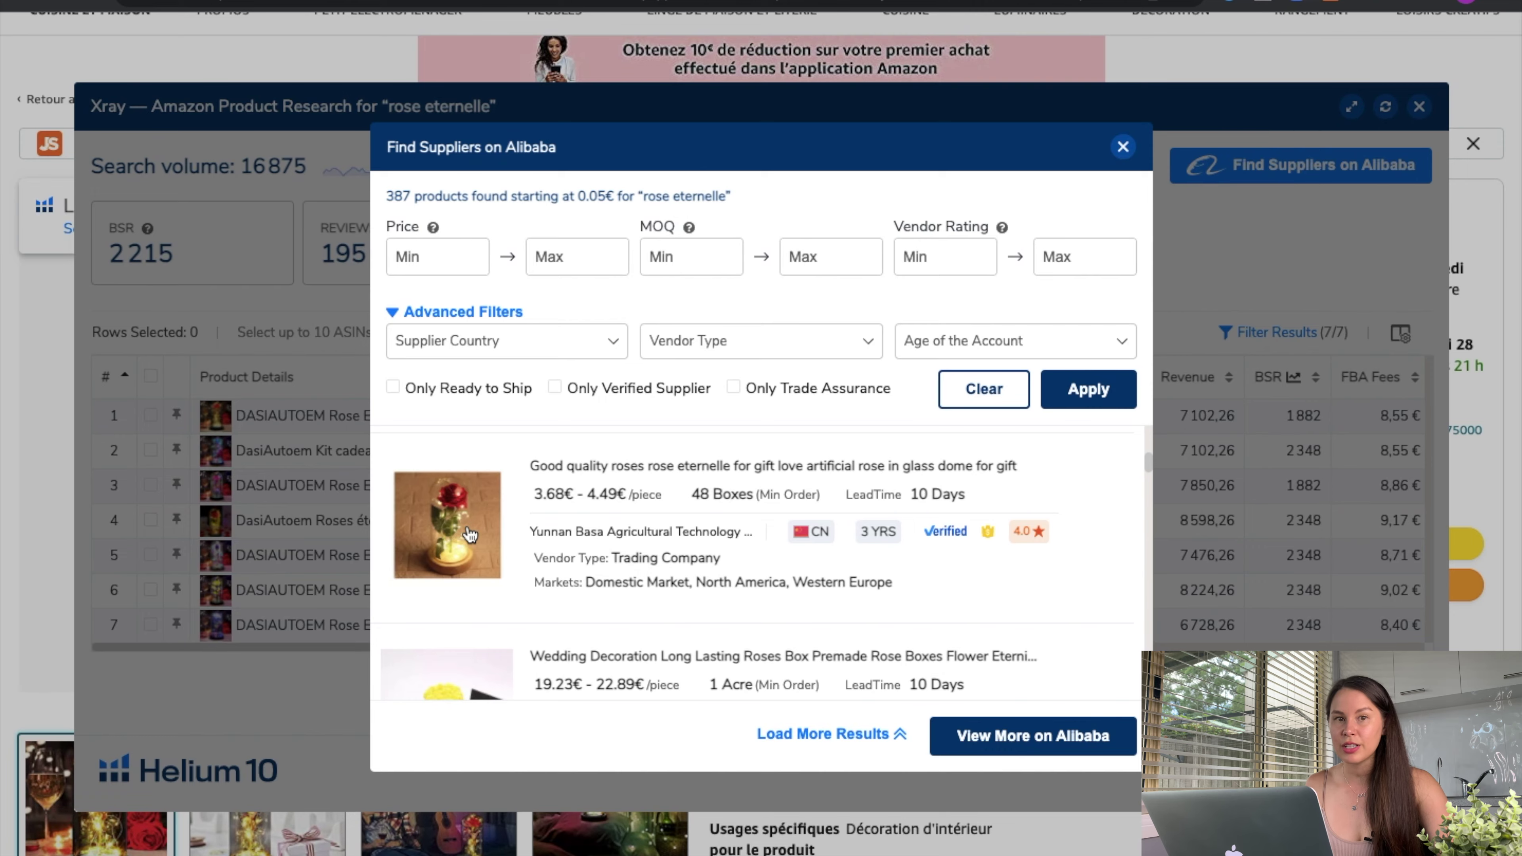
Open the "Good quality roses rose eternelle" glass dome offer on Alibaba and review its photos, colours, pricing and sample options.
left_click(469, 532)
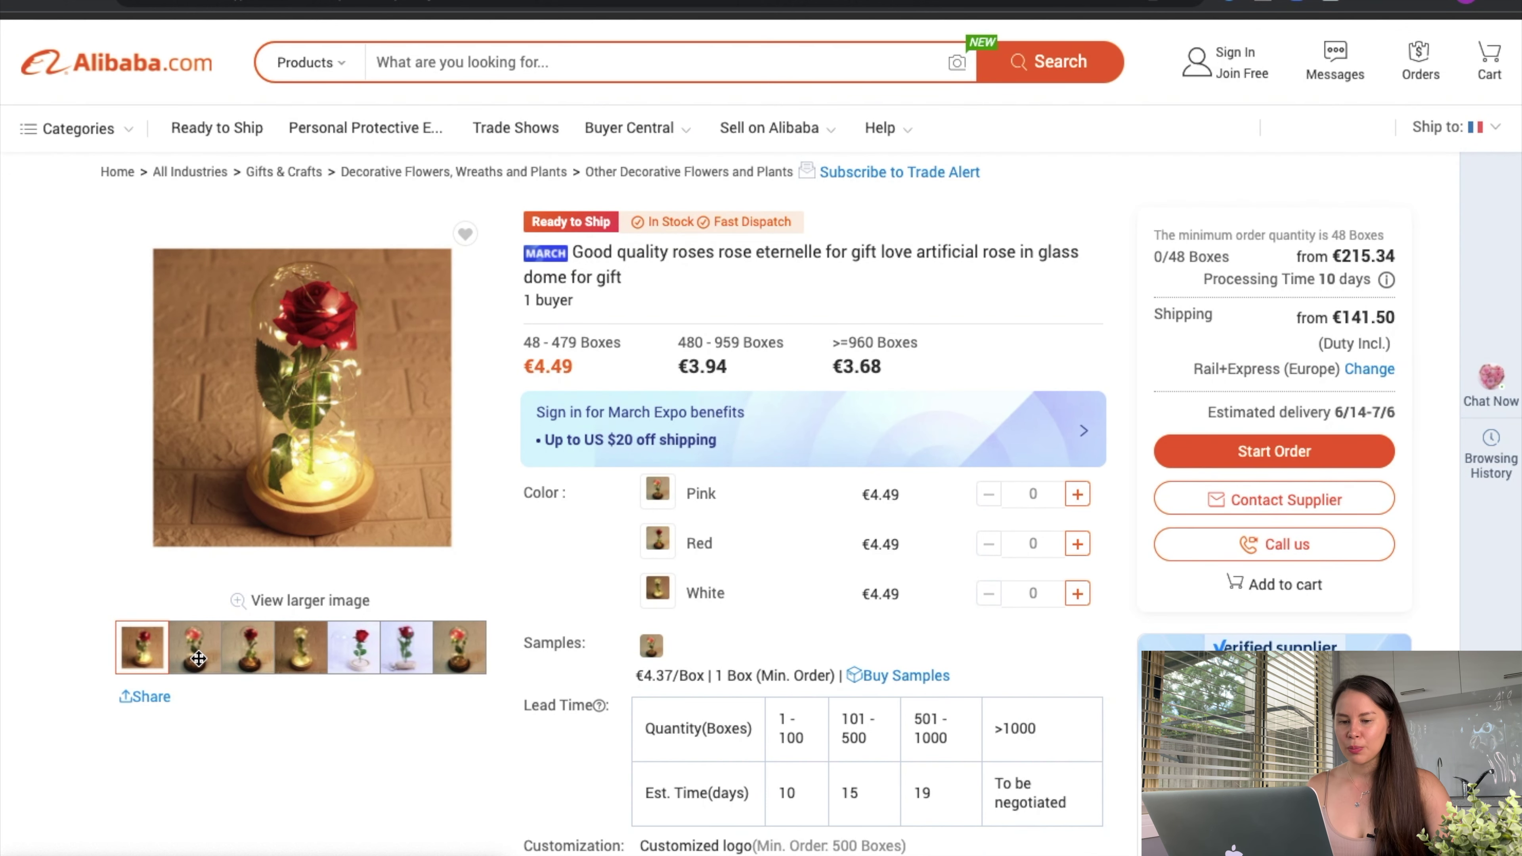
left_click(199, 659)
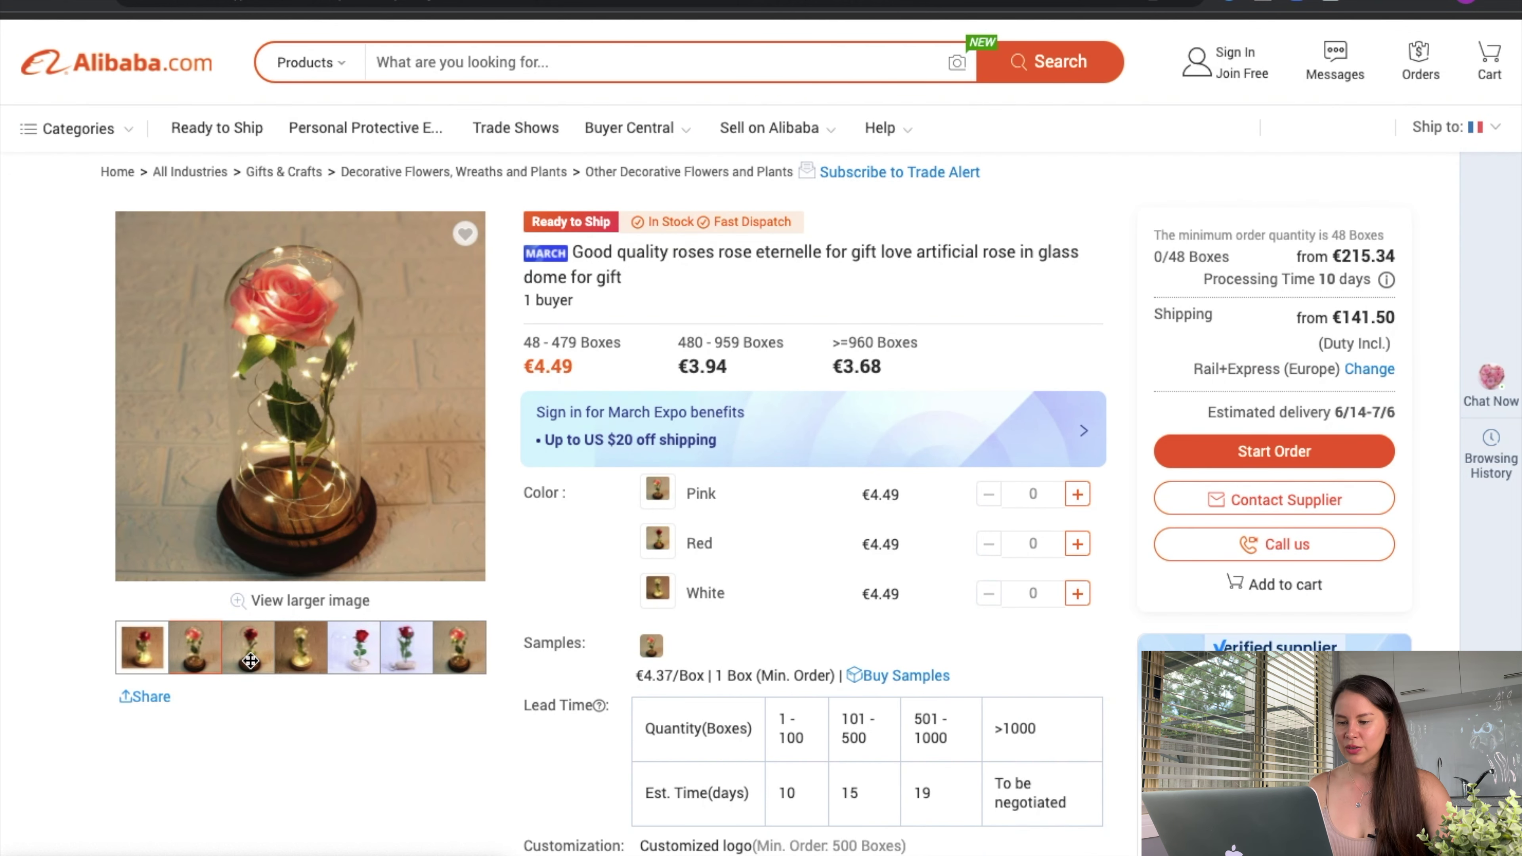
left_click(251, 661)
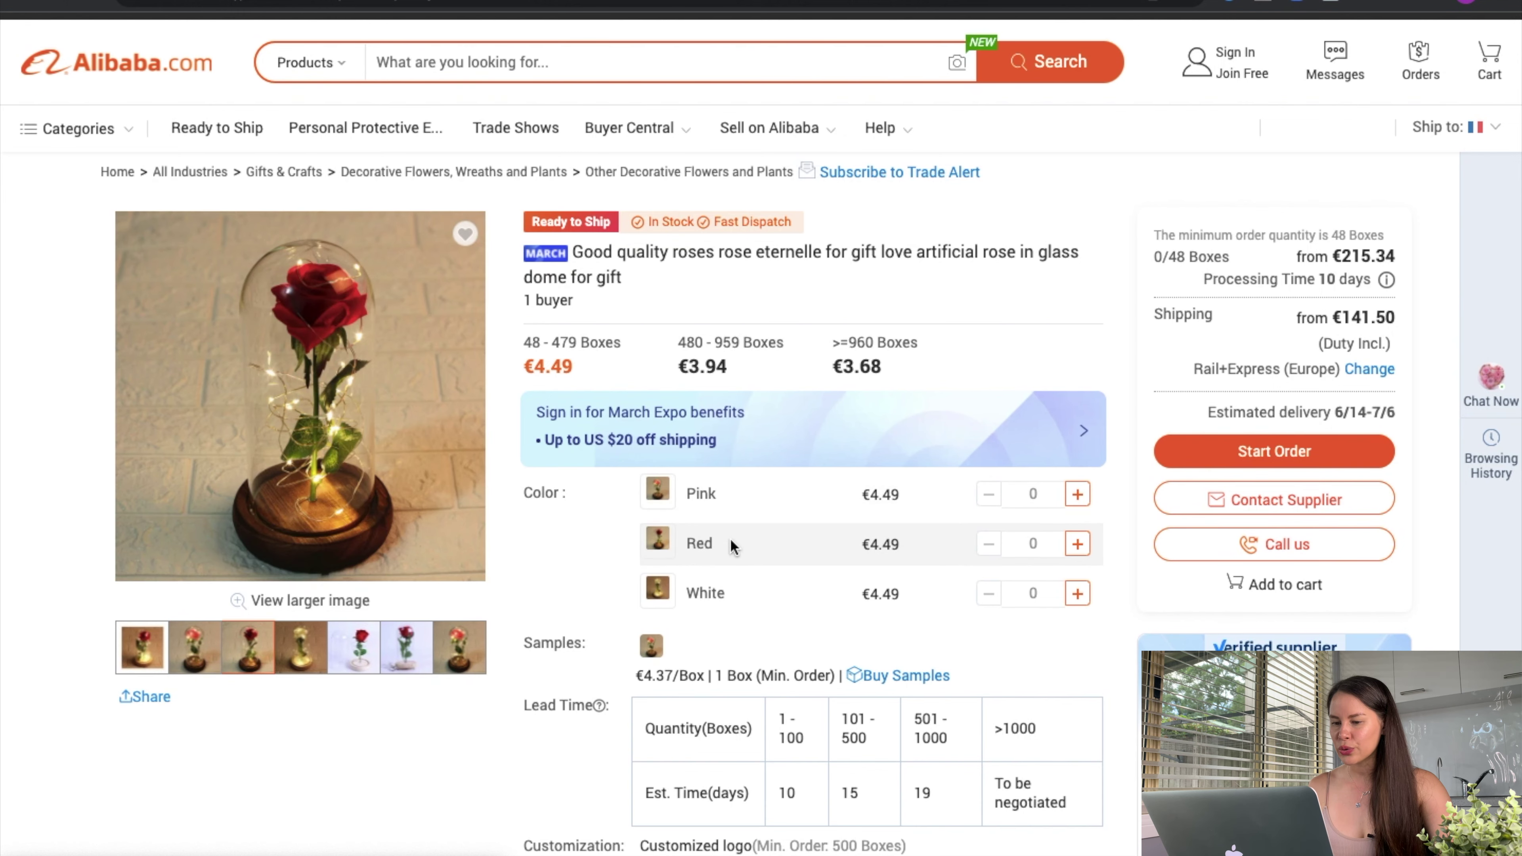
scroll(742, 619, "down", 2)
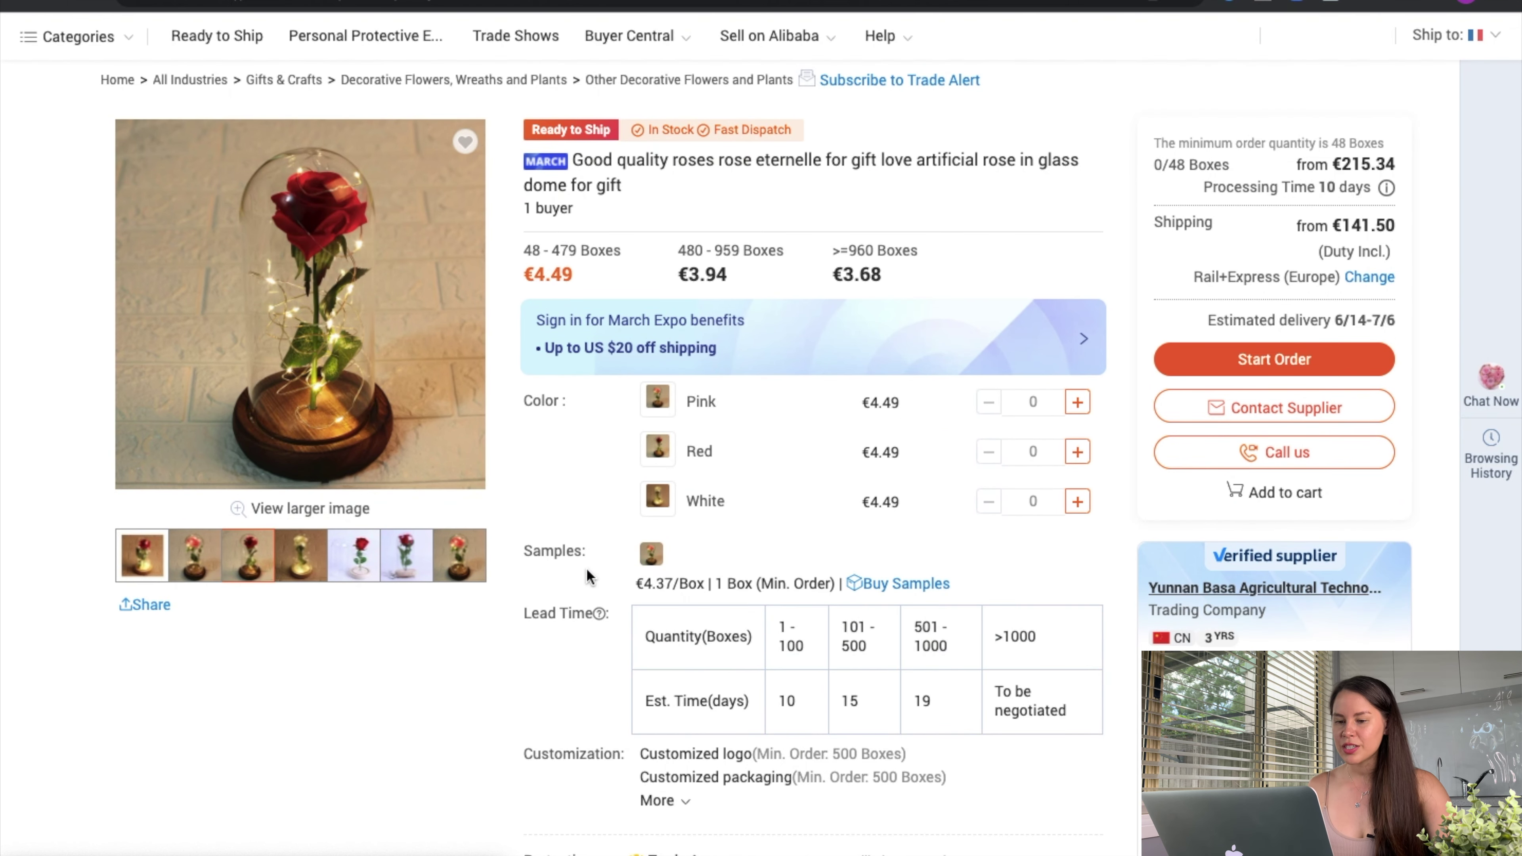